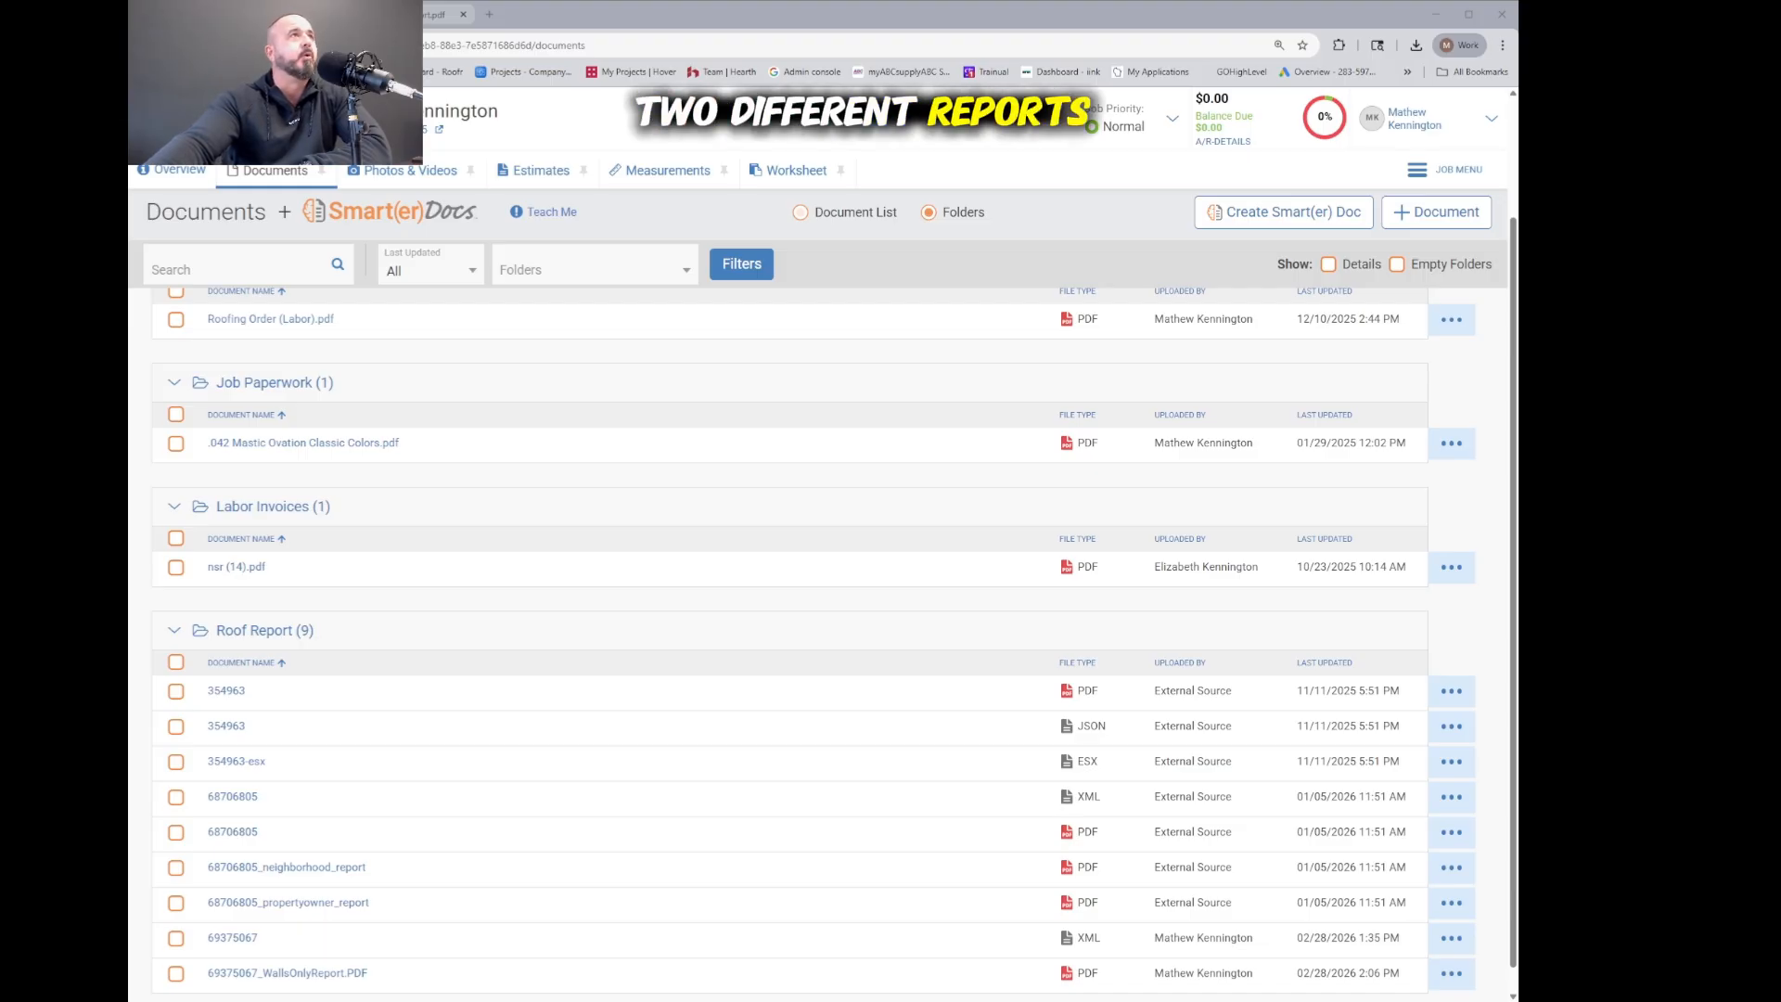
Step: Review the total wall area, wall facets, and window and door figures in the walls-only report's wall details
{"action": "left_click", "coordinate": [433, 14]}
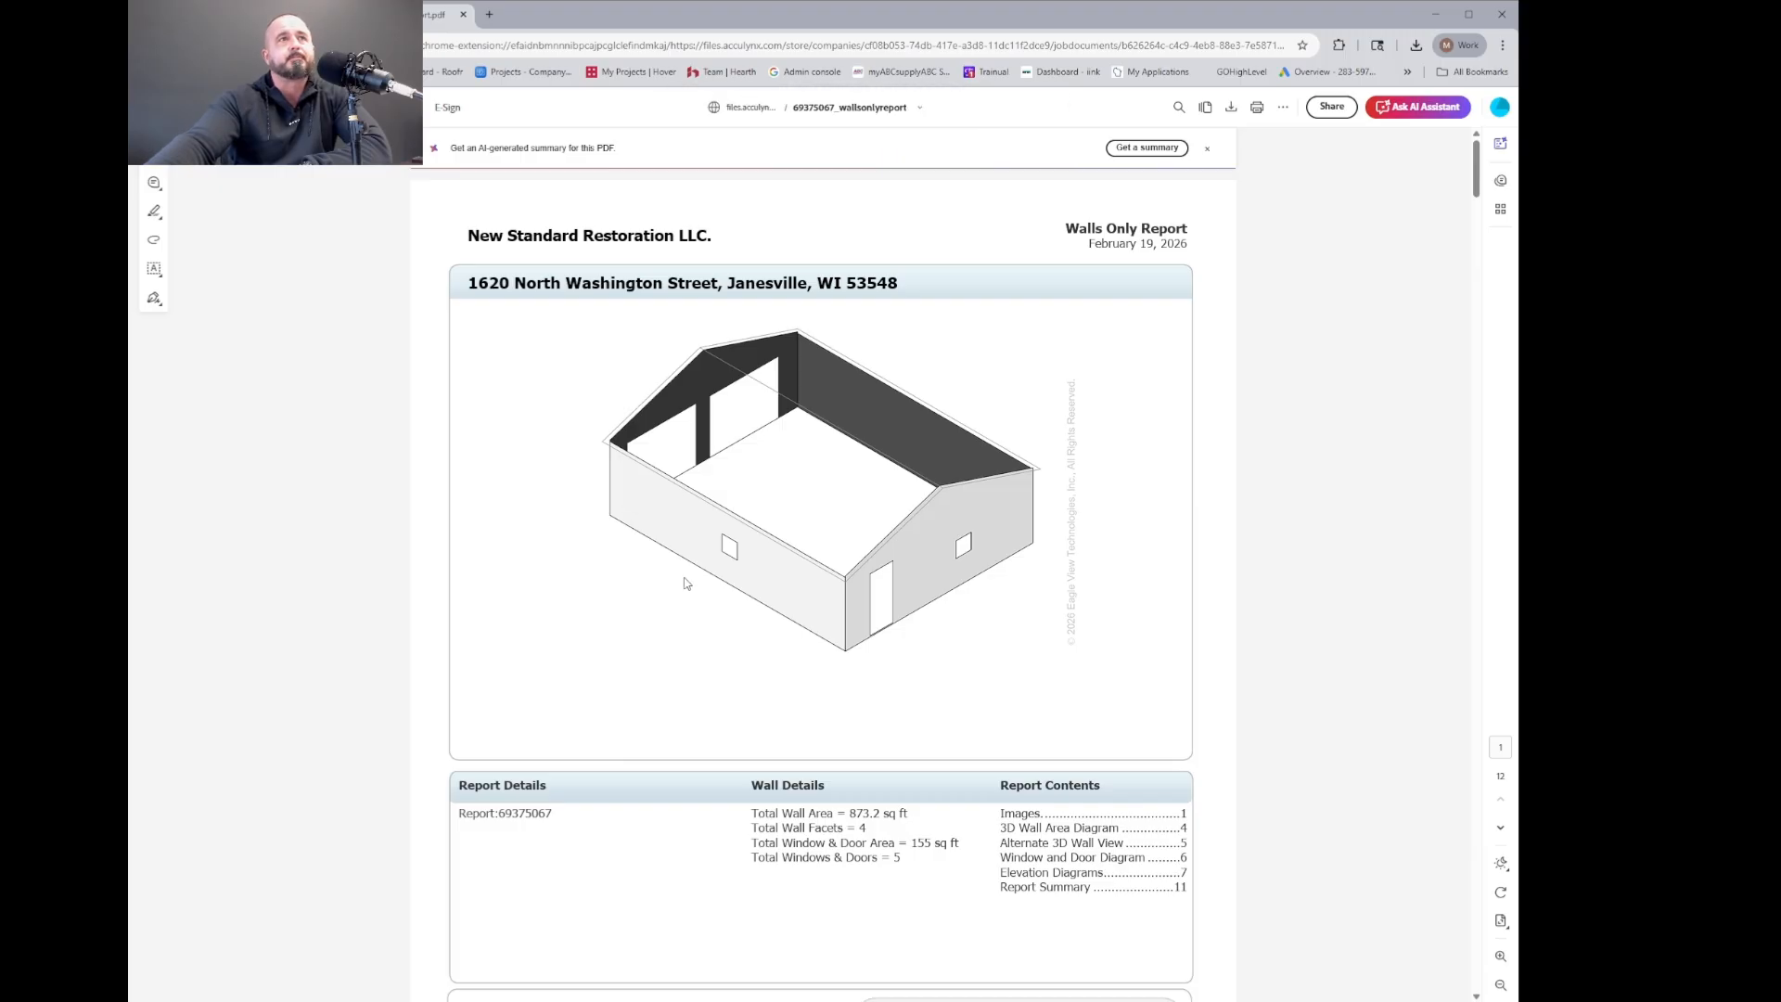
{"action": "scroll", "coordinate": [749, 631], "scroll_direction": "down", "scroll_amount": 1}
{"action": "scroll", "coordinate": [749, 631], "scroll_direction": "down", "scroll_amount": 2}
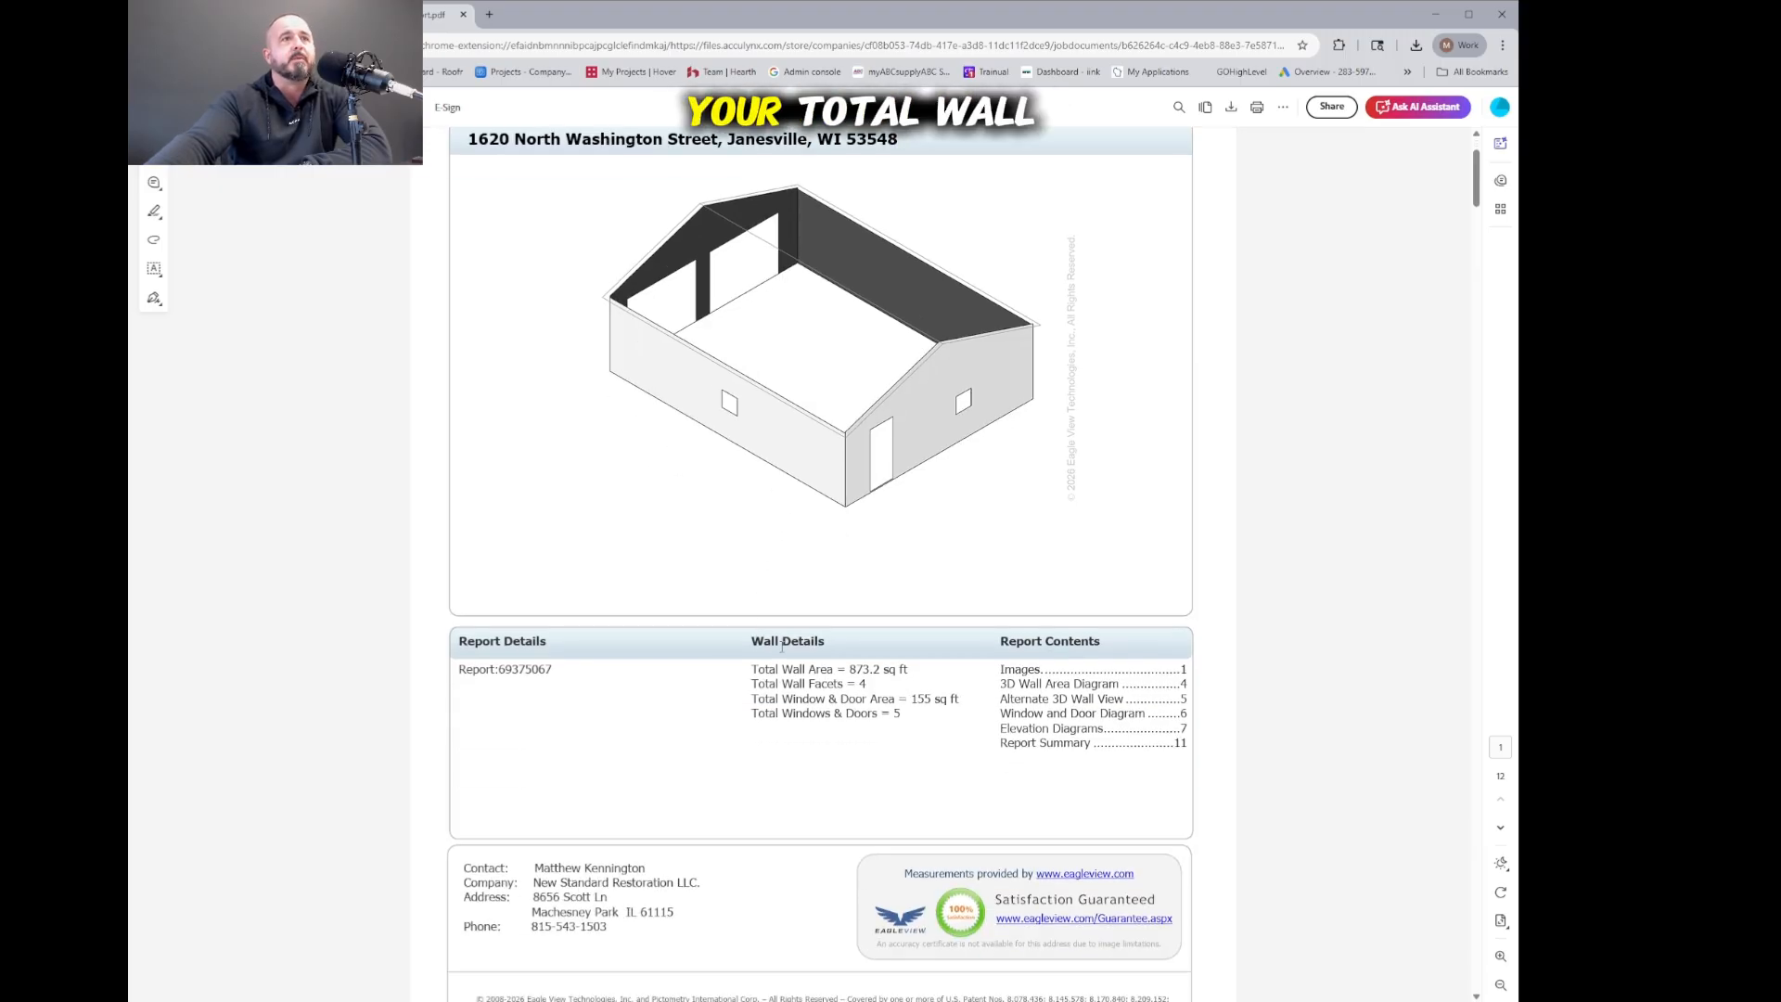
{"action": "scroll", "coordinate": [786, 561], "scroll_direction": "up", "scroll_amount": 3}
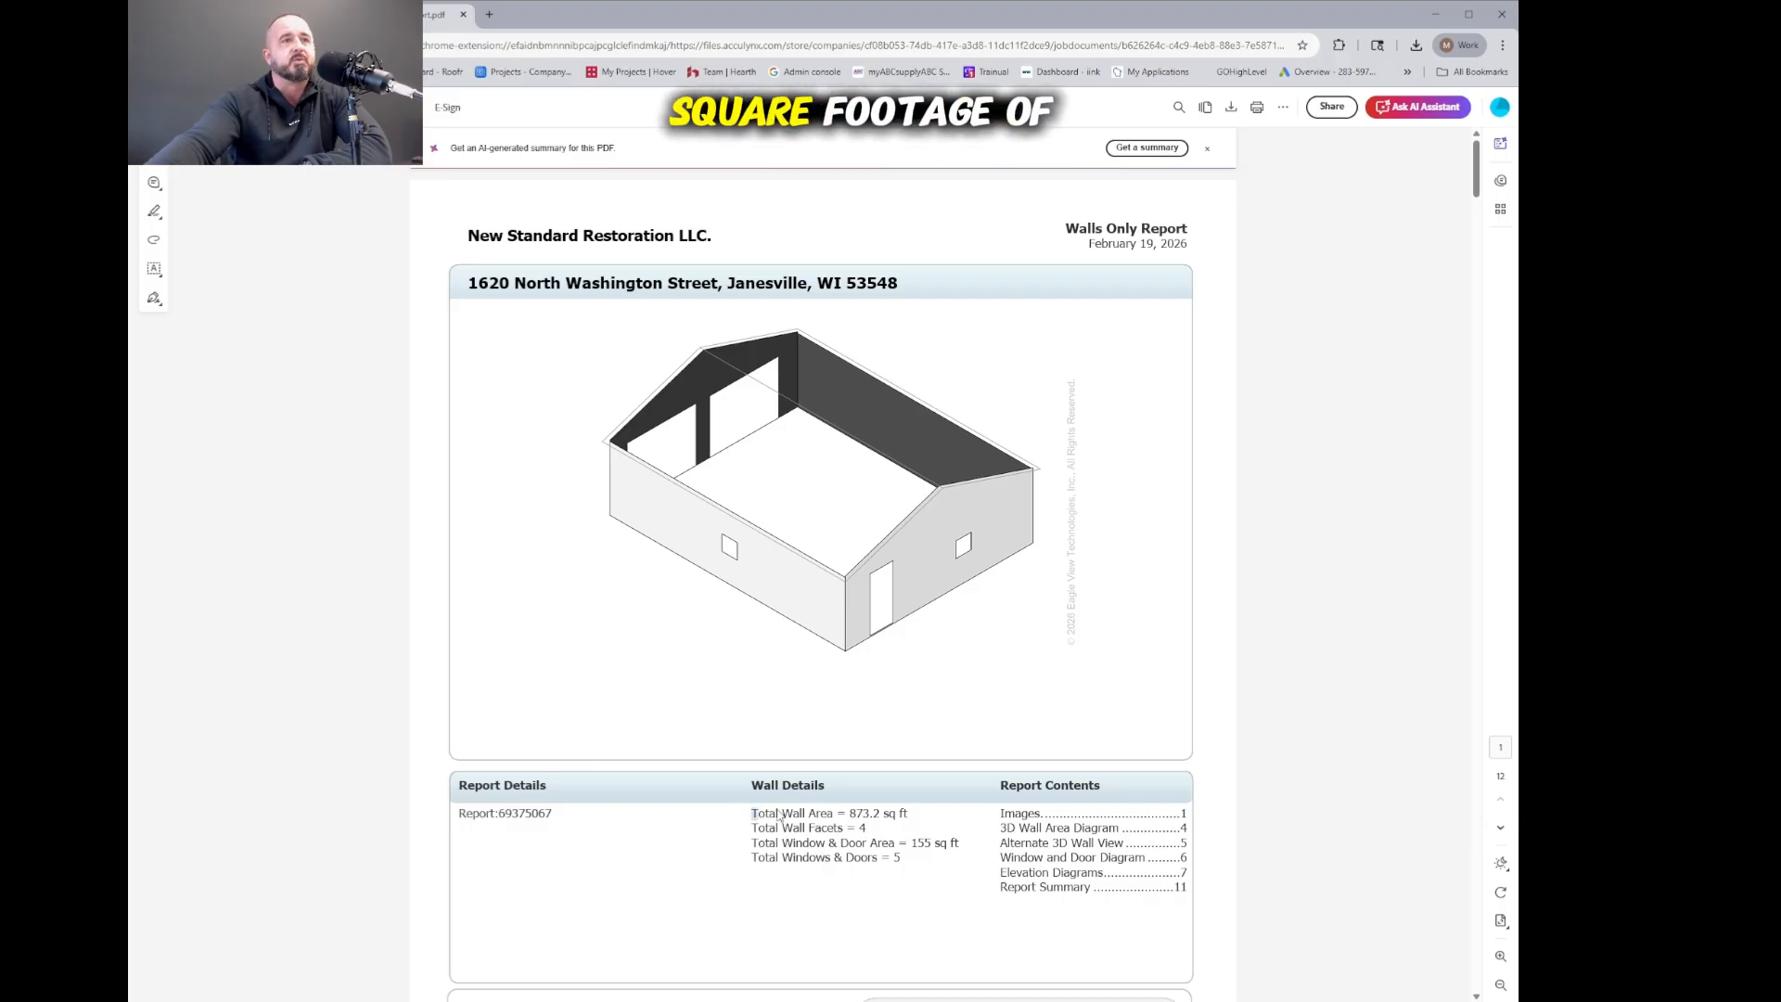
{"action": "left_click_drag", "start_coordinate": [736, 818], "coordinate": [921, 821]}
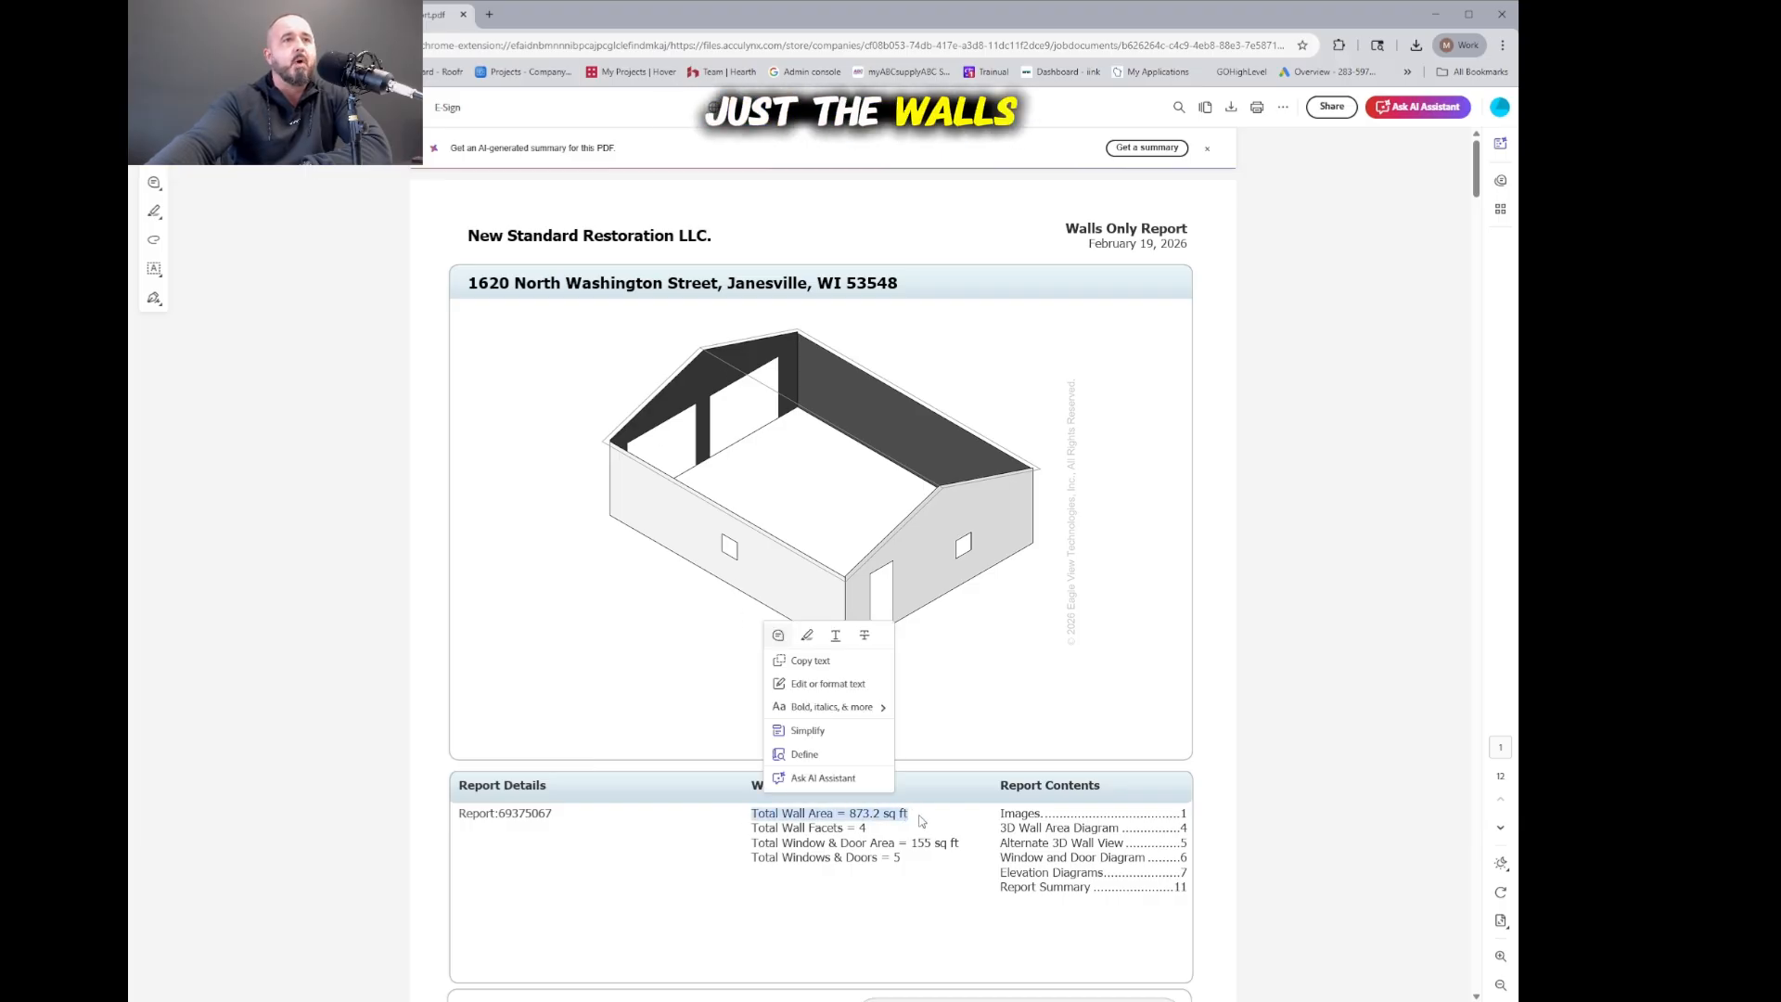
{"action": "left_click_drag", "start_coordinate": [748, 832], "coordinate": [869, 844]}
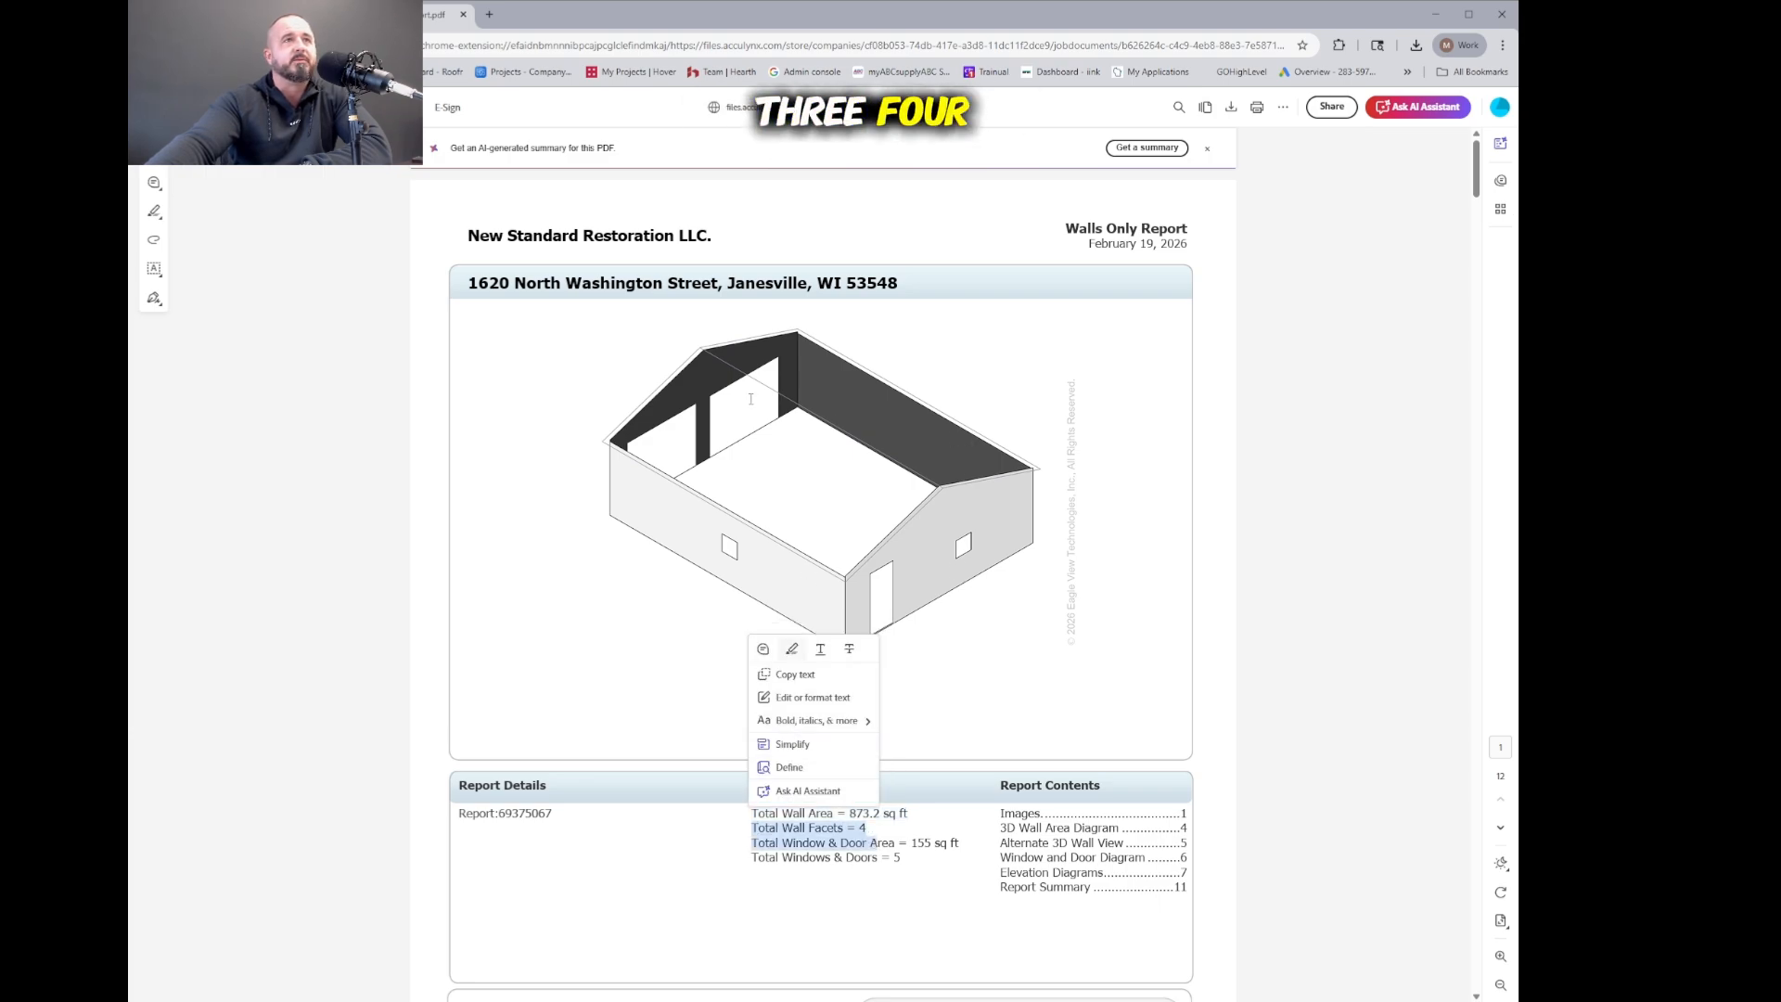
{"action": "left_click", "coordinate": [925, 863]}
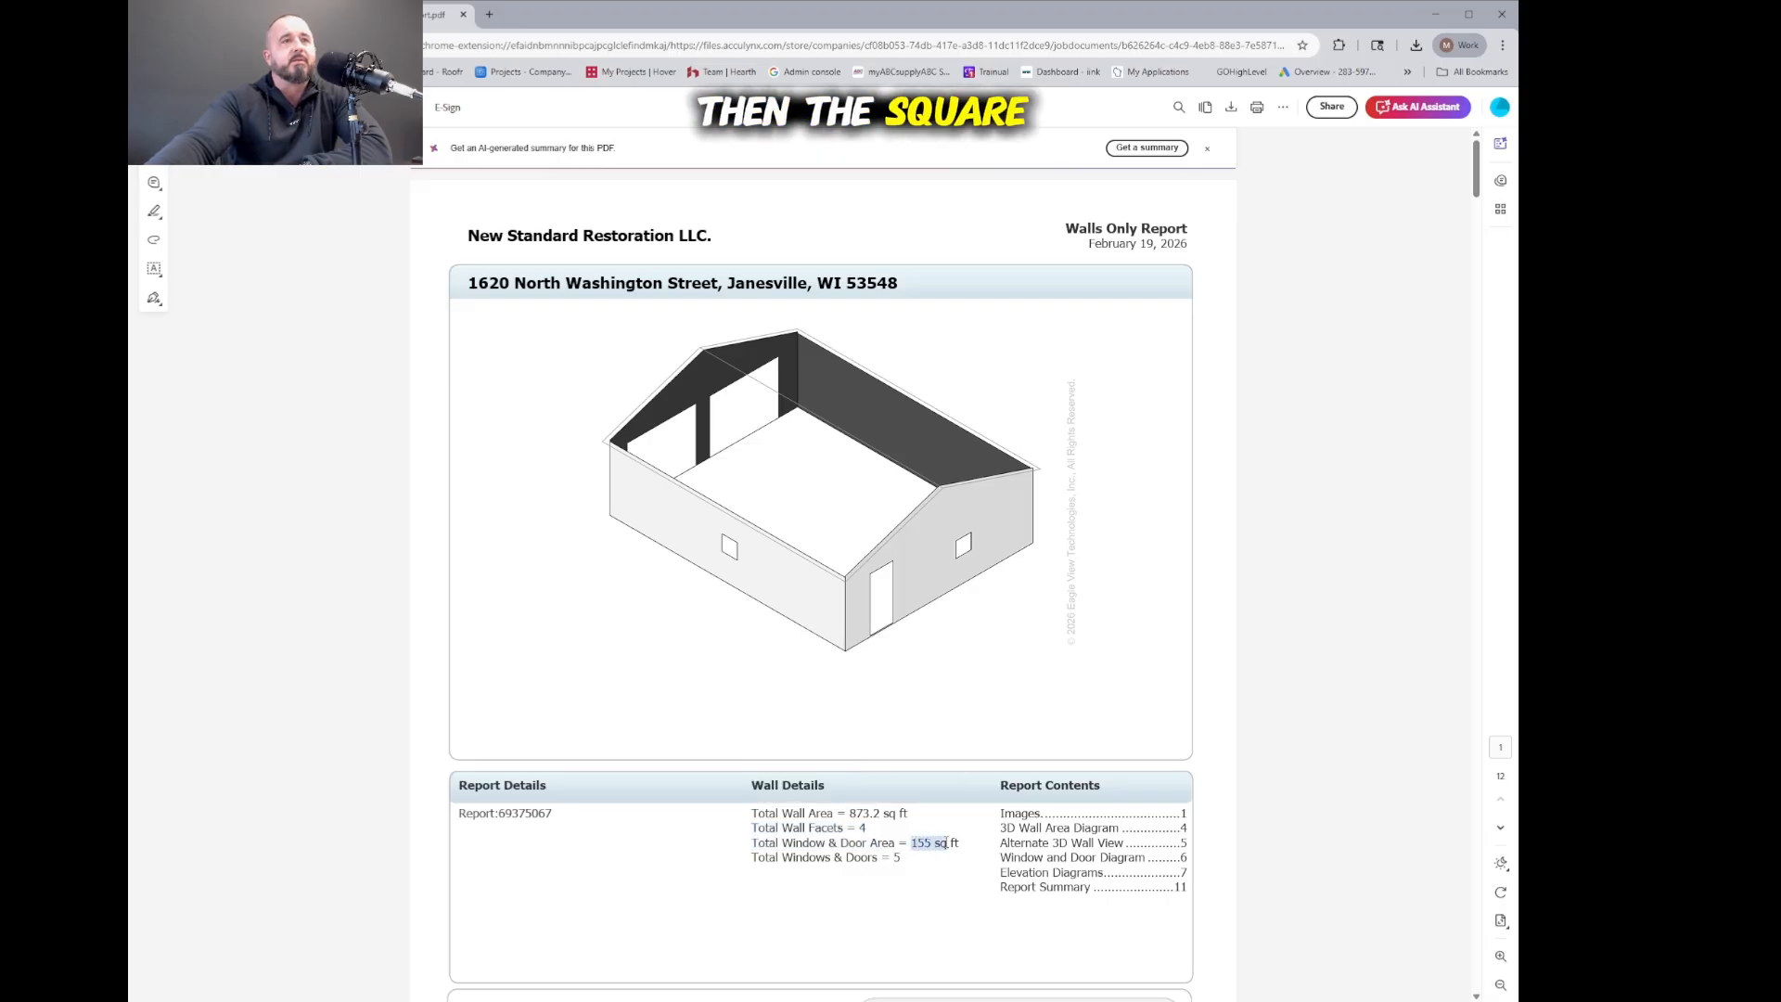
{"action": "left_click_drag", "start_coordinate": [946, 844], "coordinate": [959, 843]}
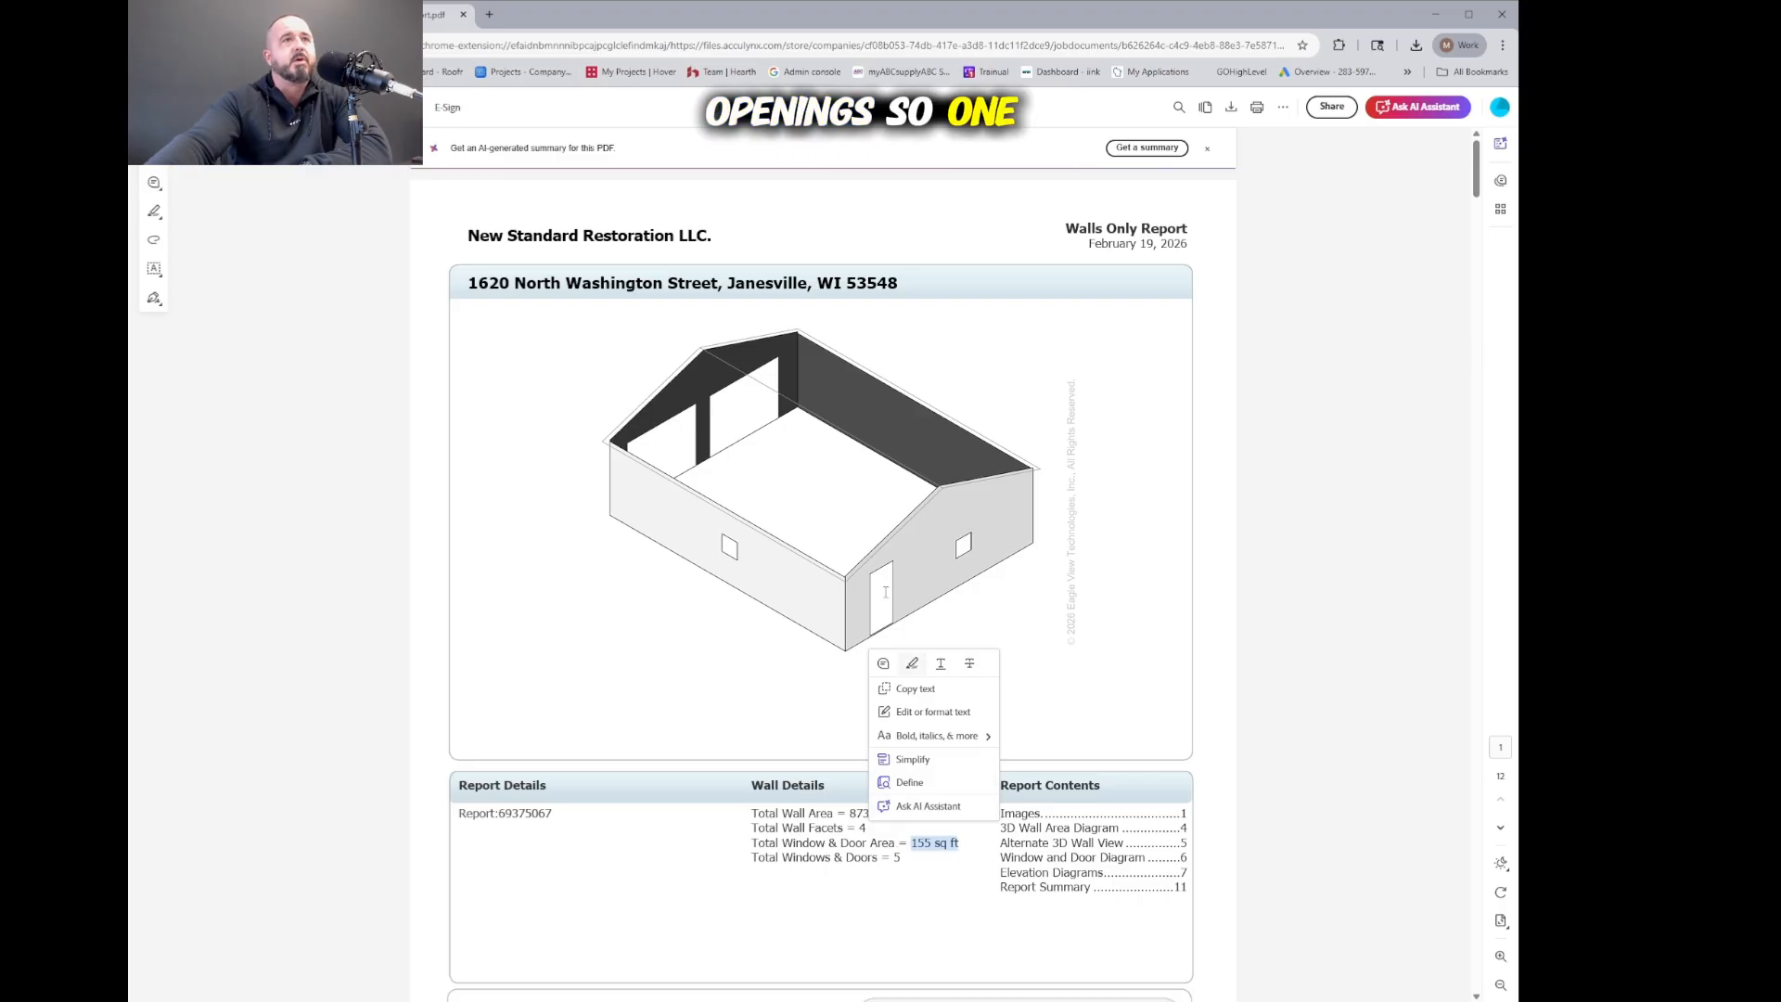
{"action": "left_click", "coordinate": [912, 920]}
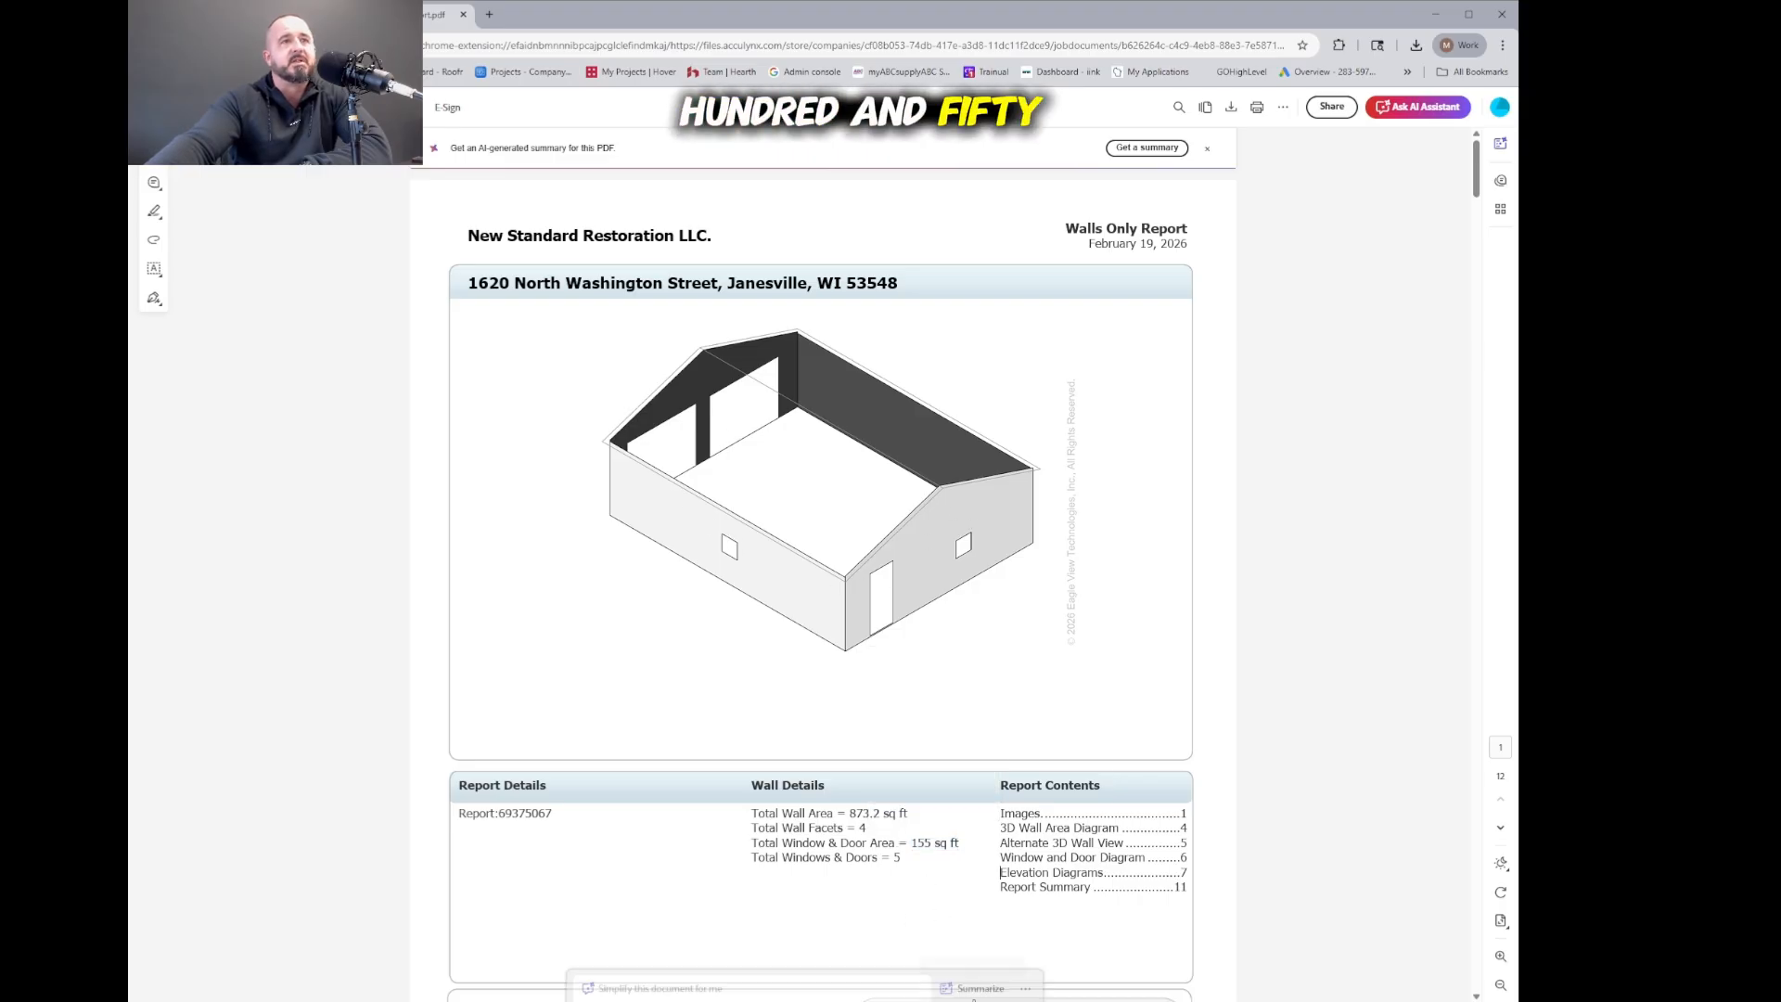
{"action": "scroll", "coordinate": [1453, 194], "scroll_direction": "down", "scroll_amount": 1}
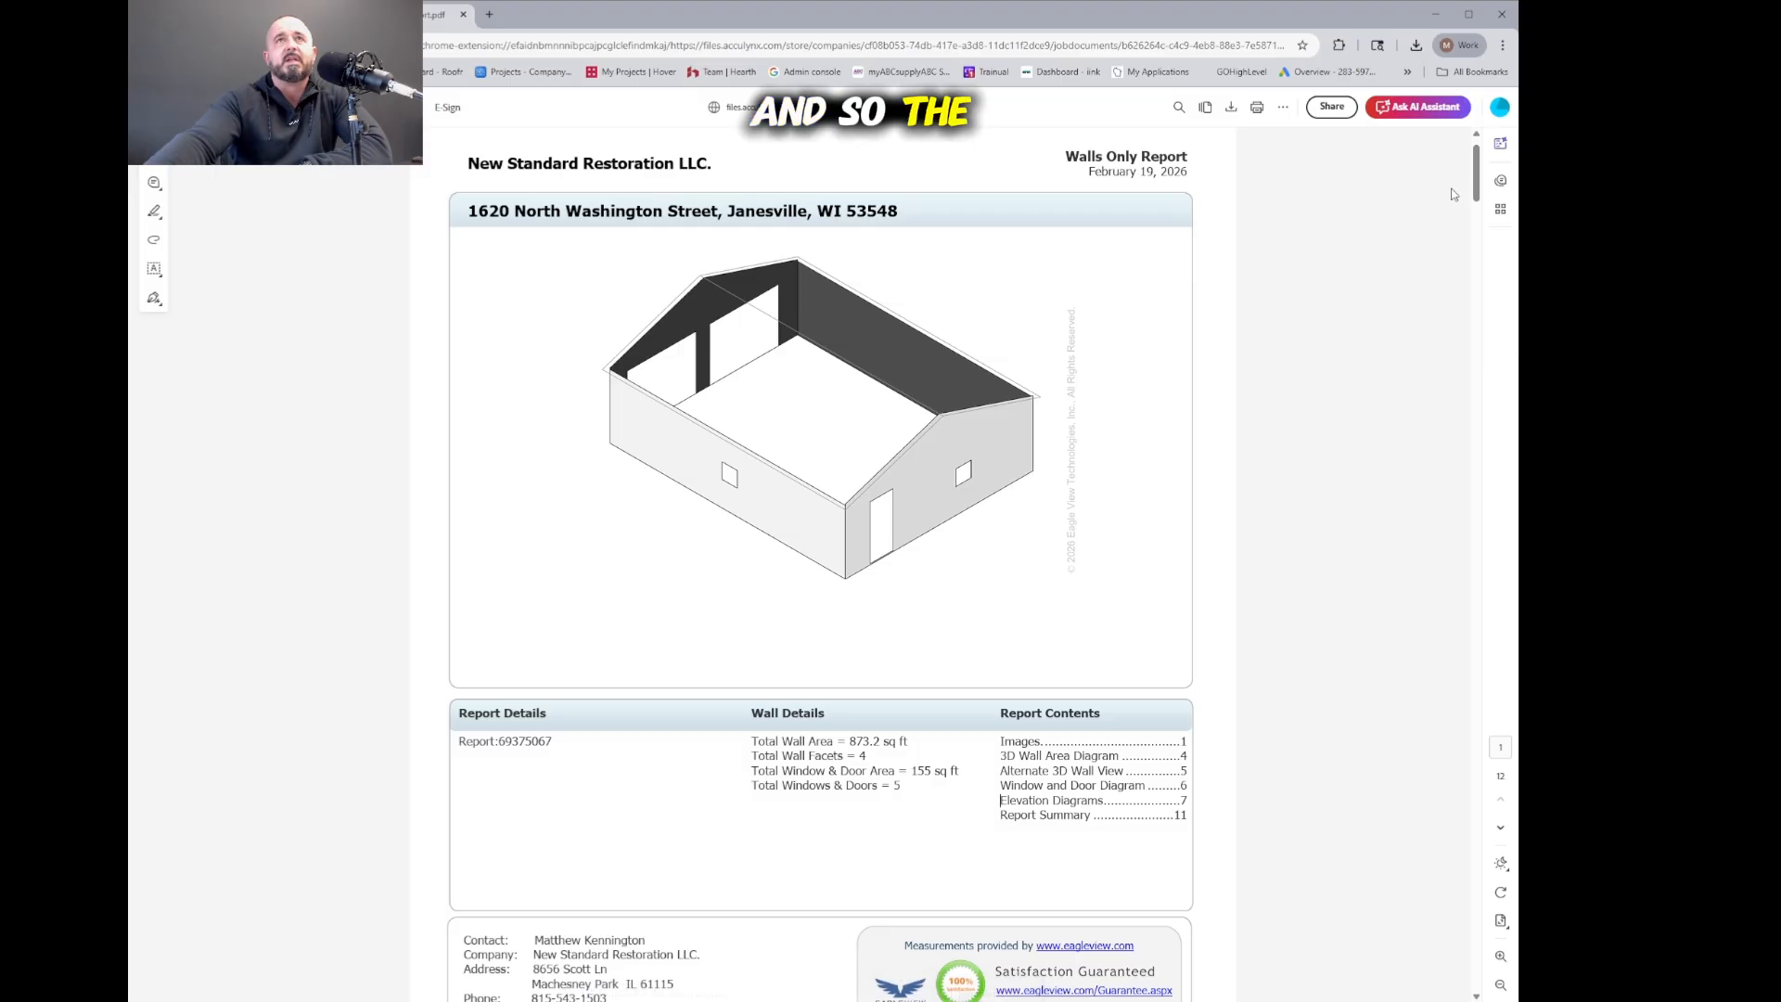
Step: Check the area and squares at 12% waste in the report summary's Wall Area Waste Calculation Table
{"action": "left_click_drag", "start_coordinate": [1475, 181], "coordinate": [1504, 944]}
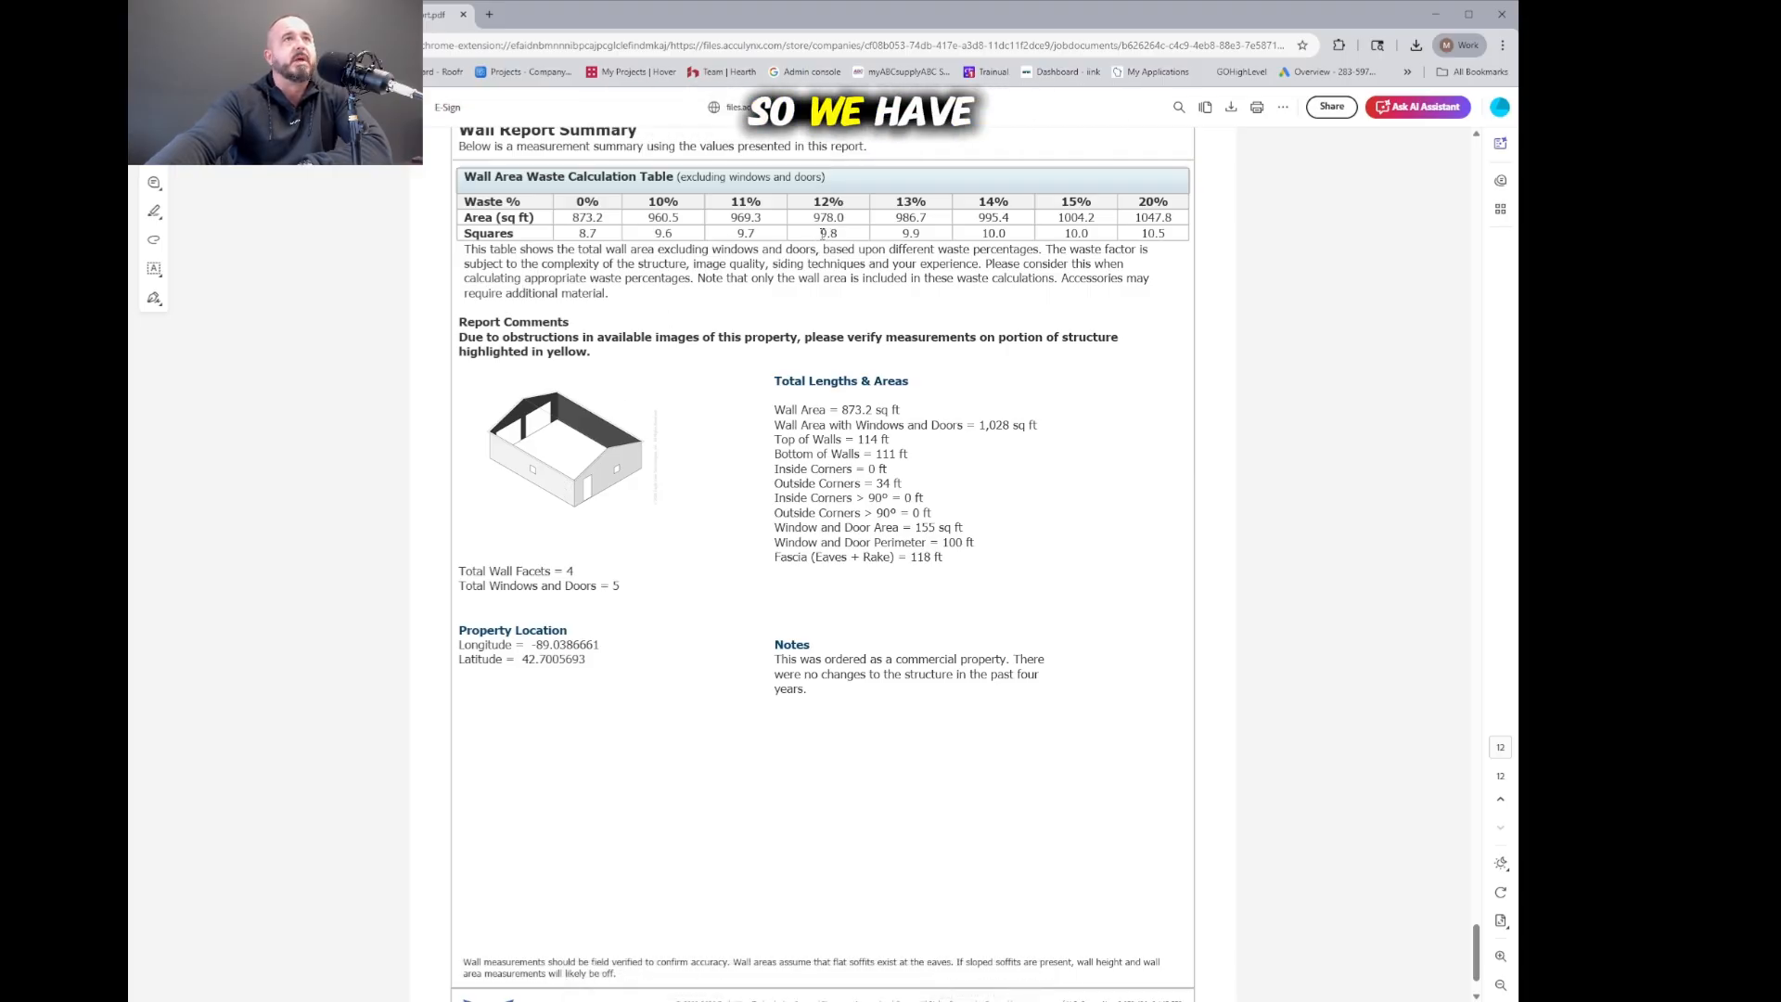
{"action": "left_click_drag", "start_coordinate": [820, 233], "coordinate": [840, 233]}
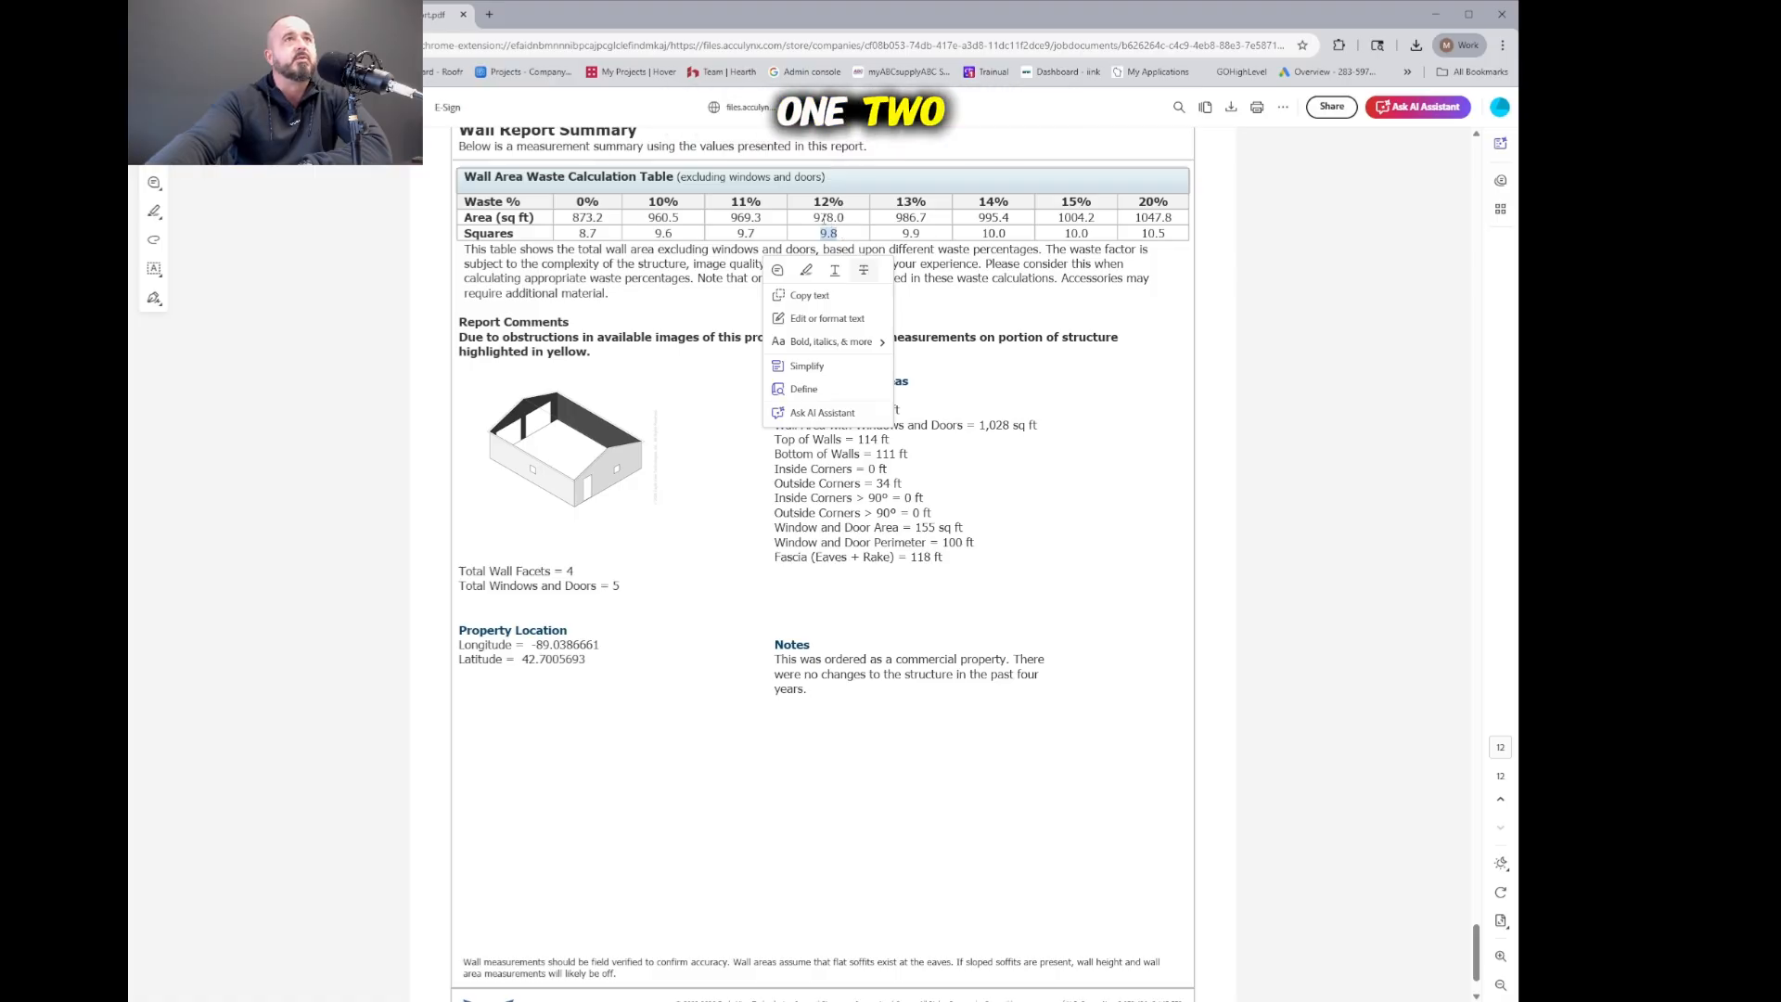
{"action": "left_click", "coordinate": [823, 219]}
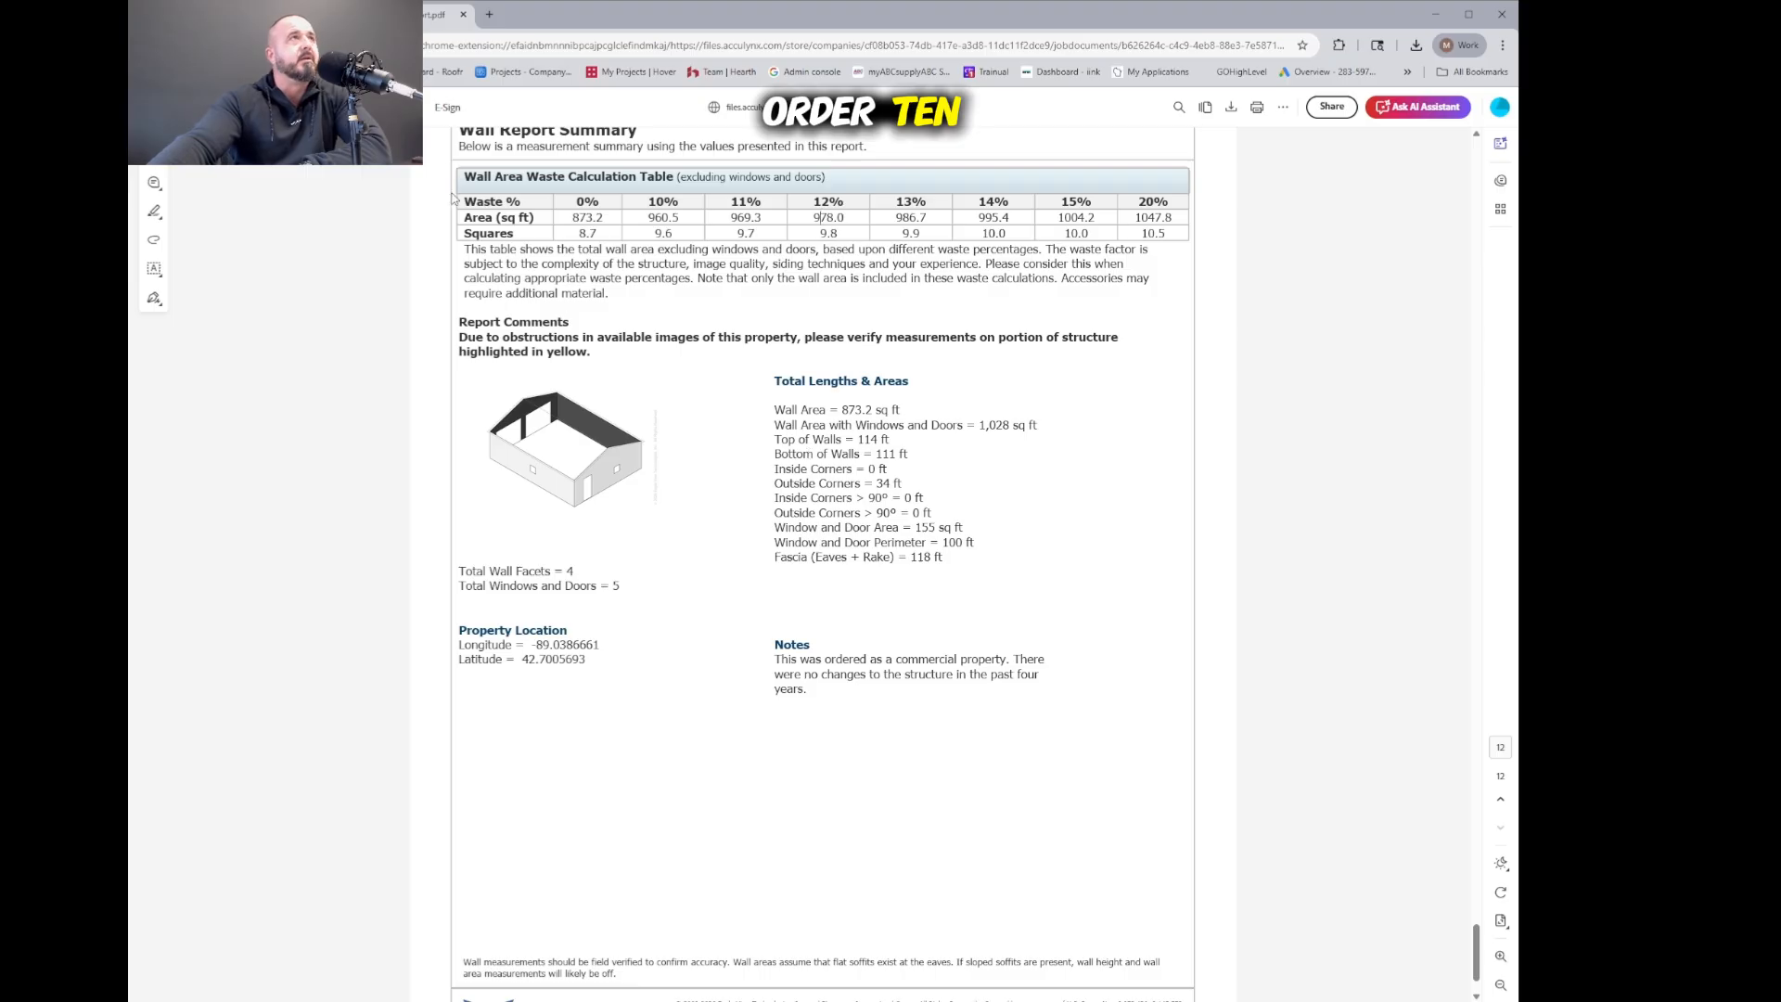
Step: Start a new order for the job using ABC Supply Catalog pricing and including Materials & Labor
{"action": "left_click", "coordinate": [246, 14]}
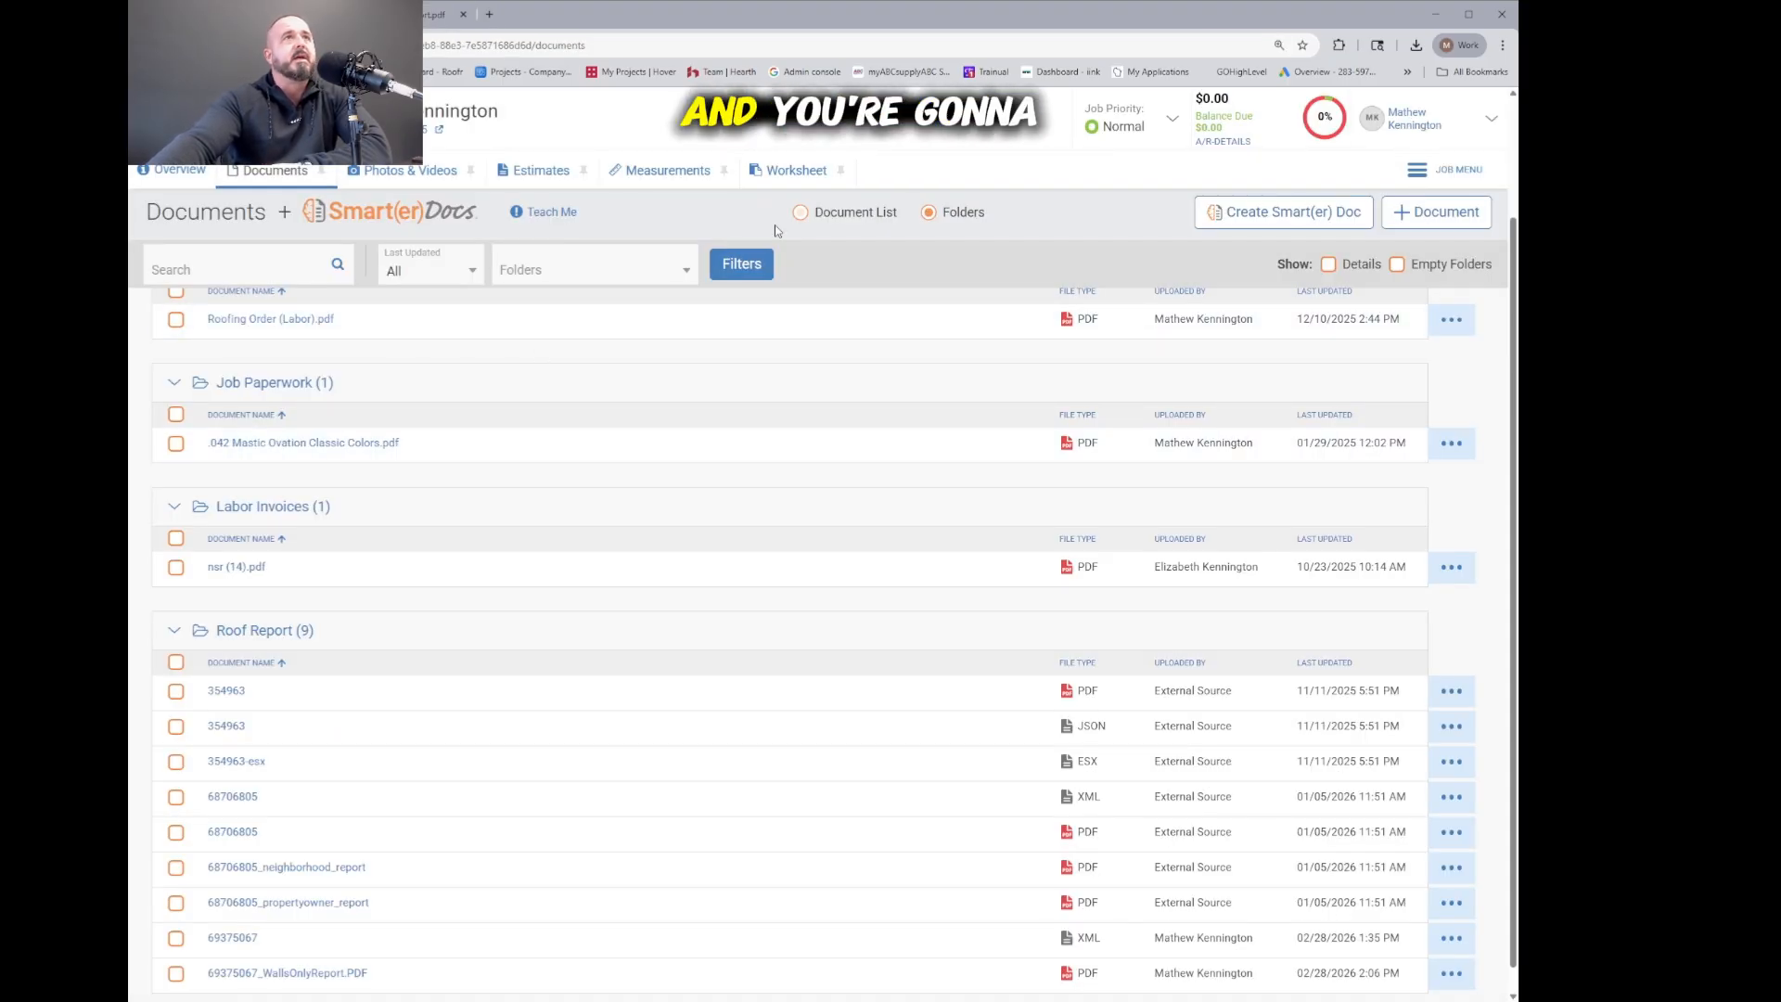
{"action": "left_click", "coordinate": [1409, 181]}
{"action": "left_click", "coordinate": [1383, 375]}
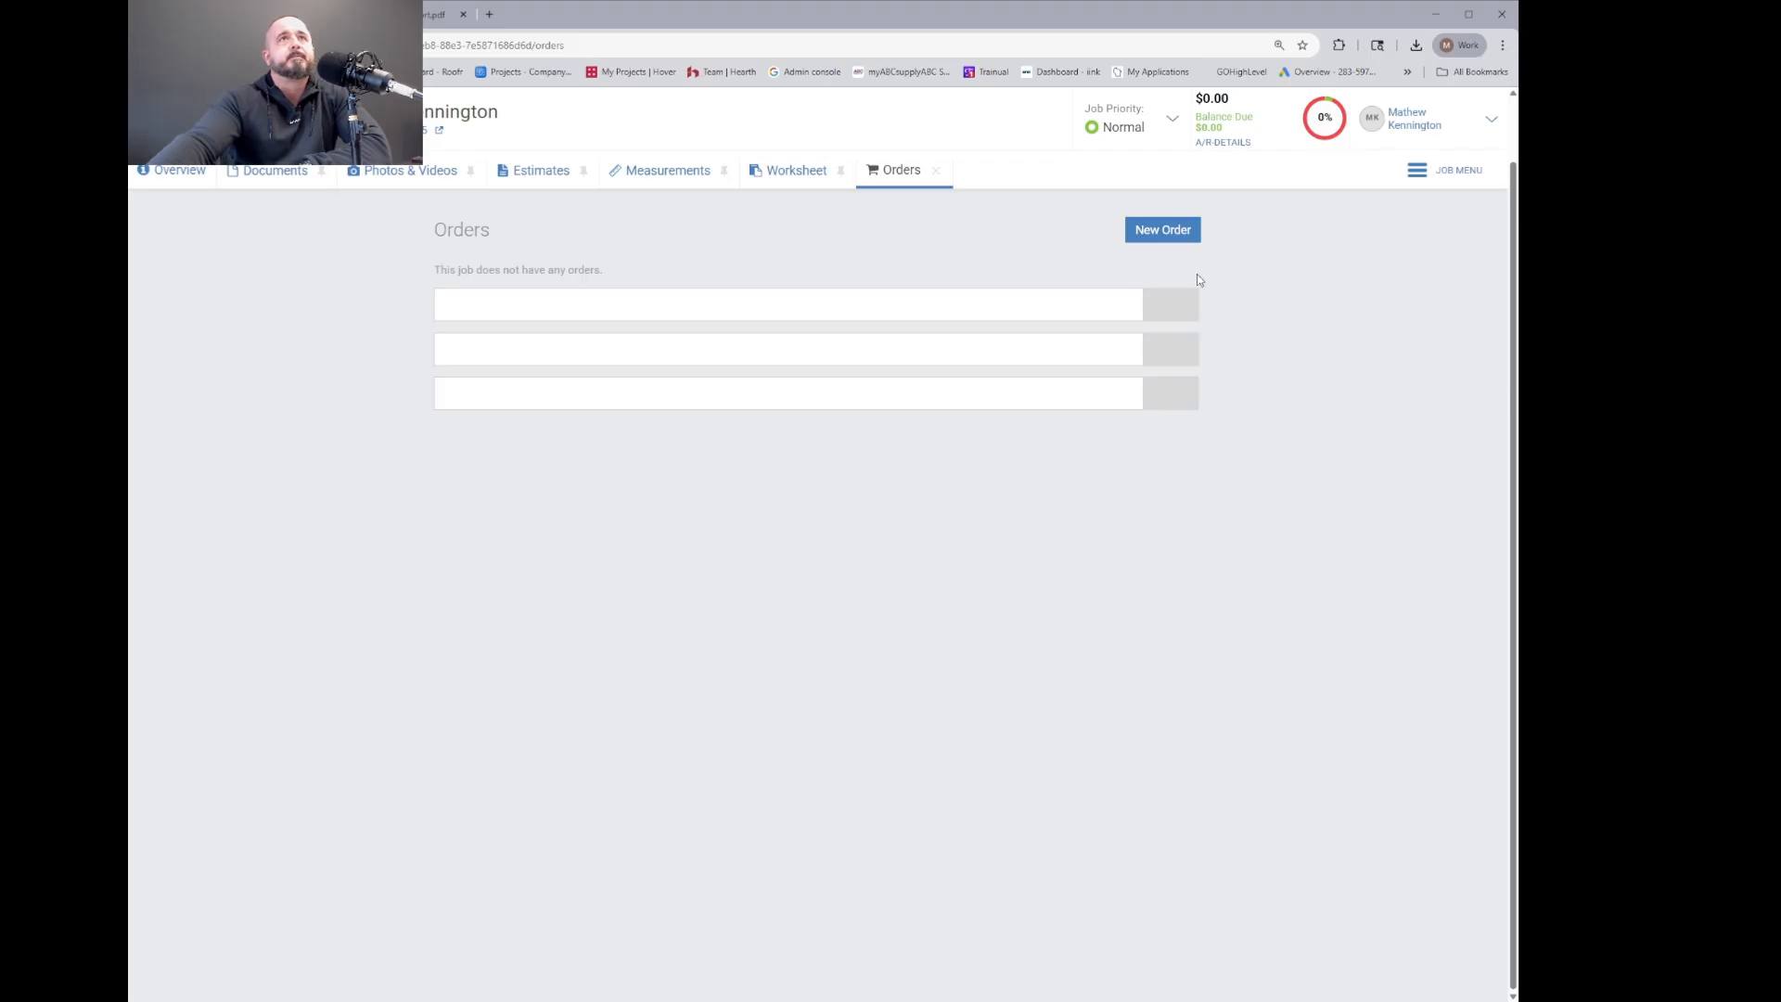
{"action": "left_click", "coordinate": [1173, 232]}
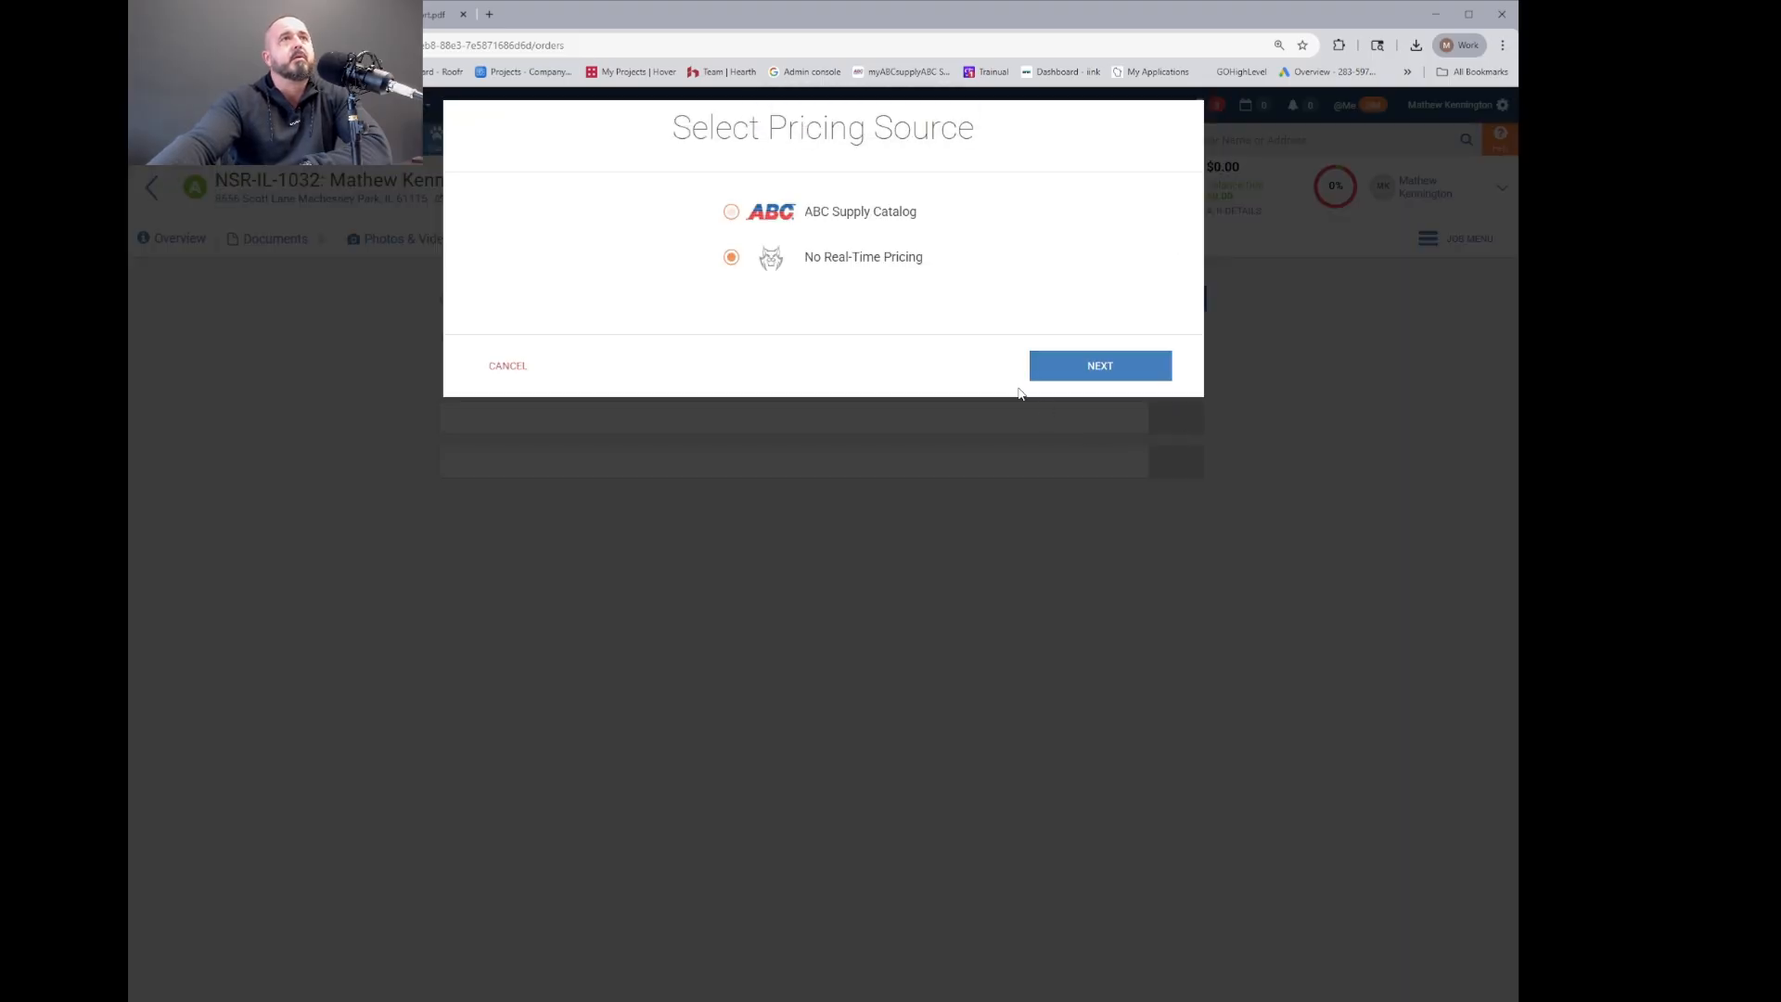
{"action": "left_click", "coordinate": [732, 213]}
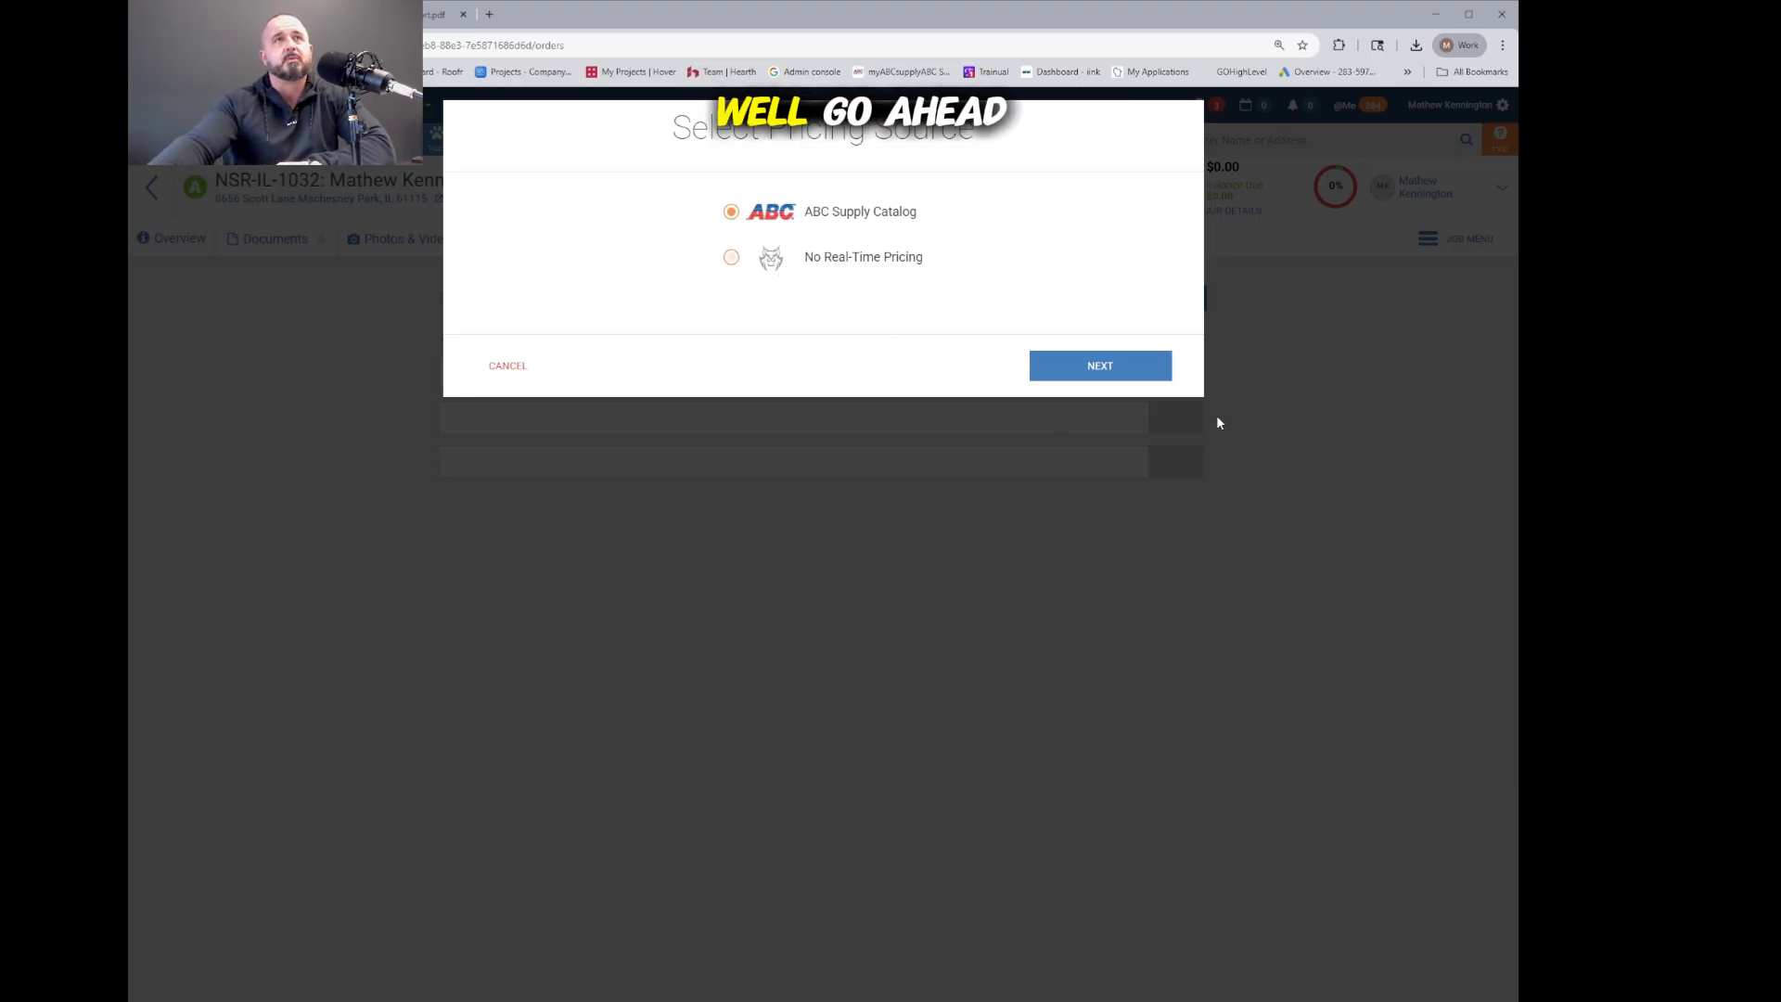
{"action": "left_click", "coordinate": [1141, 371]}
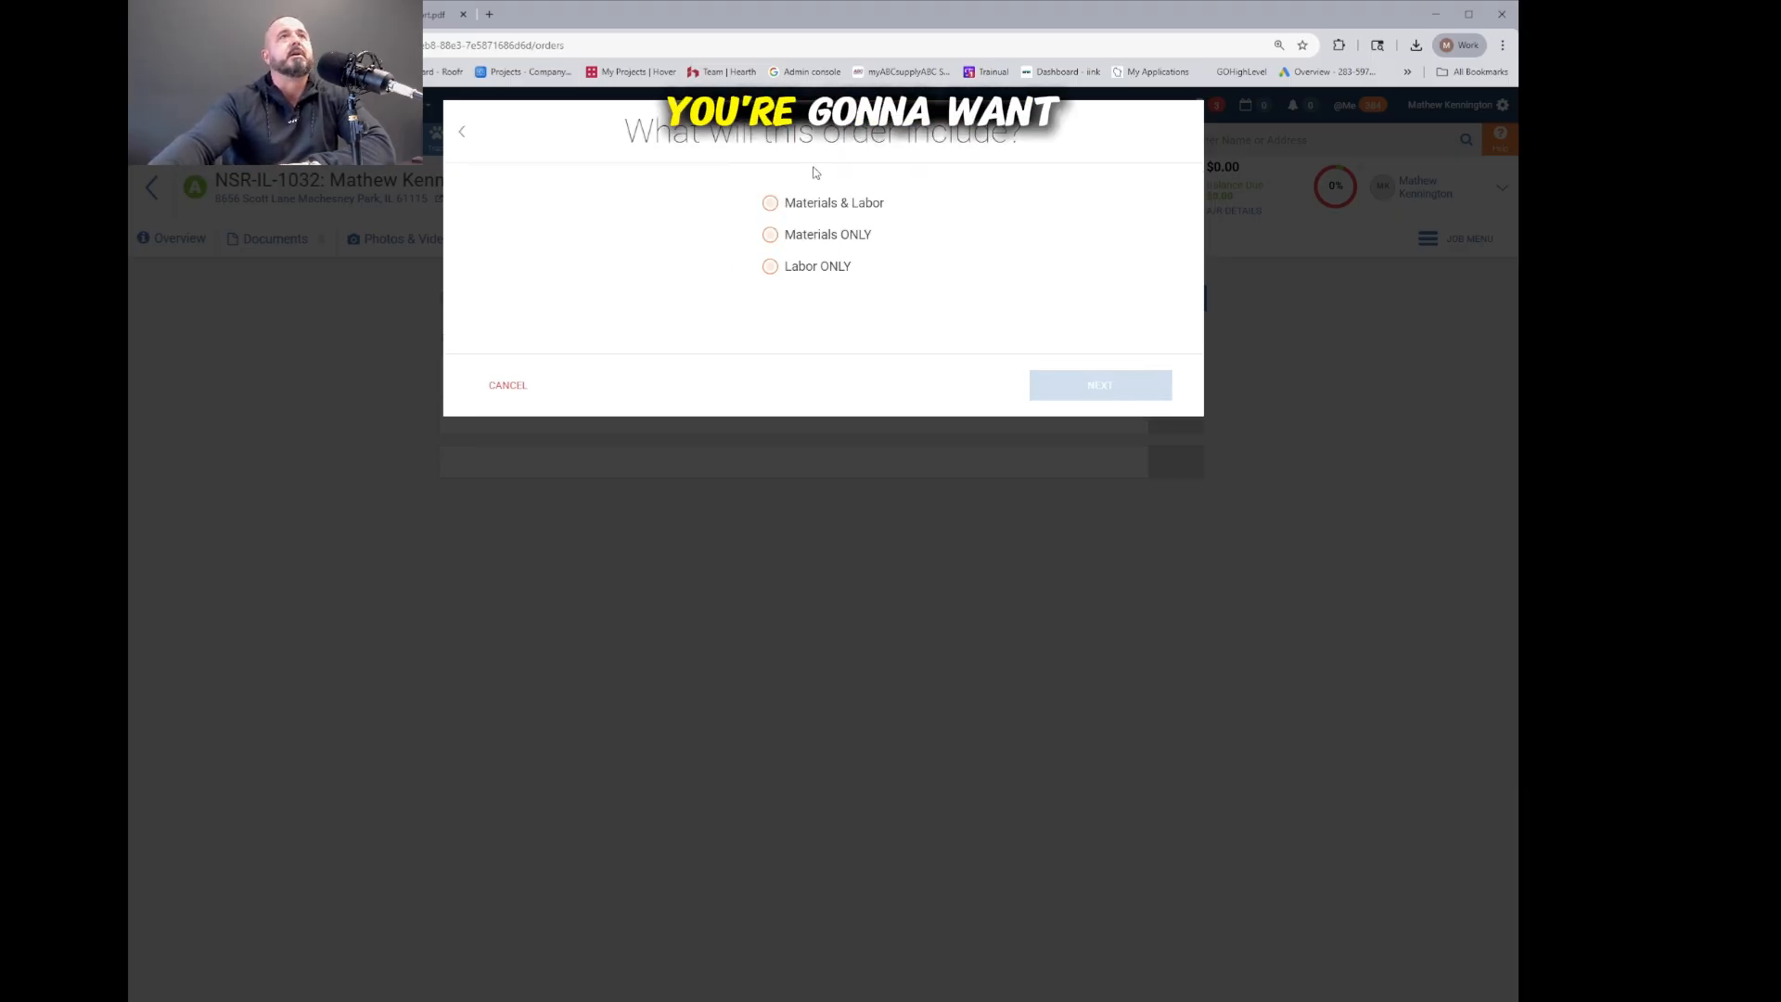
{"action": "left_click", "coordinate": [824, 204]}
{"action": "left_click", "coordinate": [1088, 402]}
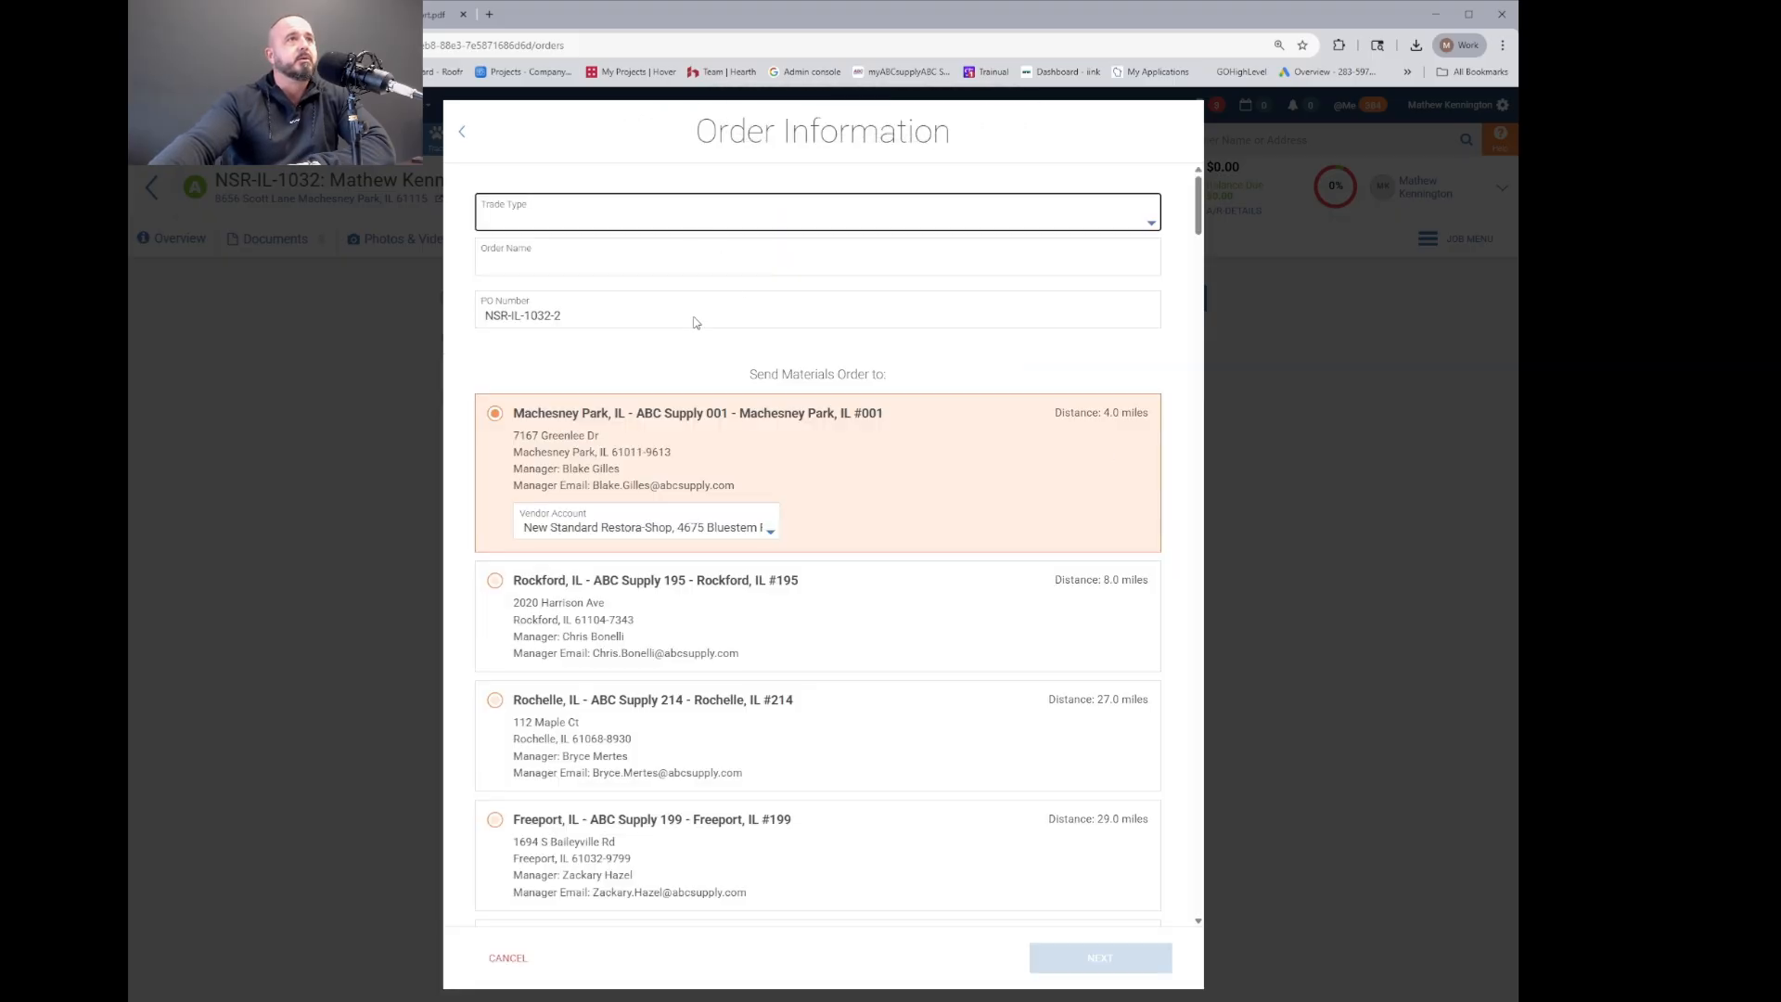
Step: Set the order's trade type to Siding with the Machesney Park branch as supplier, and begin the order from a template
{"action": "left_click", "coordinate": [702, 448]}
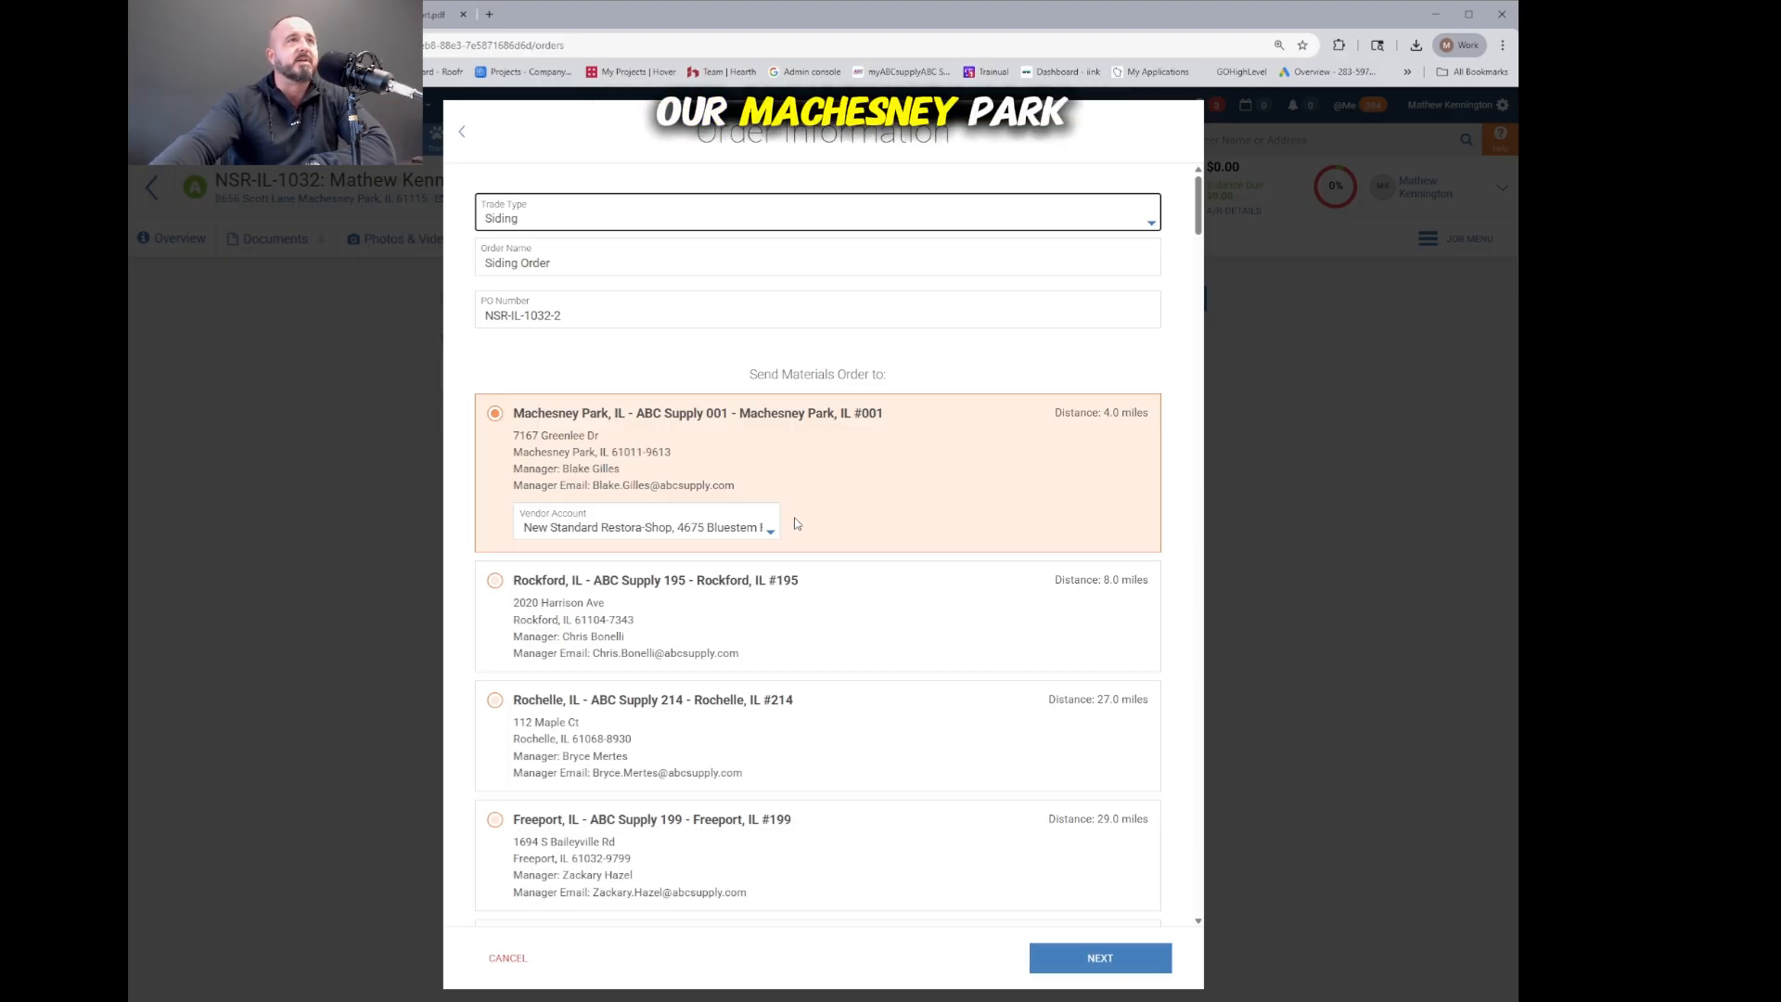
{"action": "left_click", "coordinate": [1136, 964]}
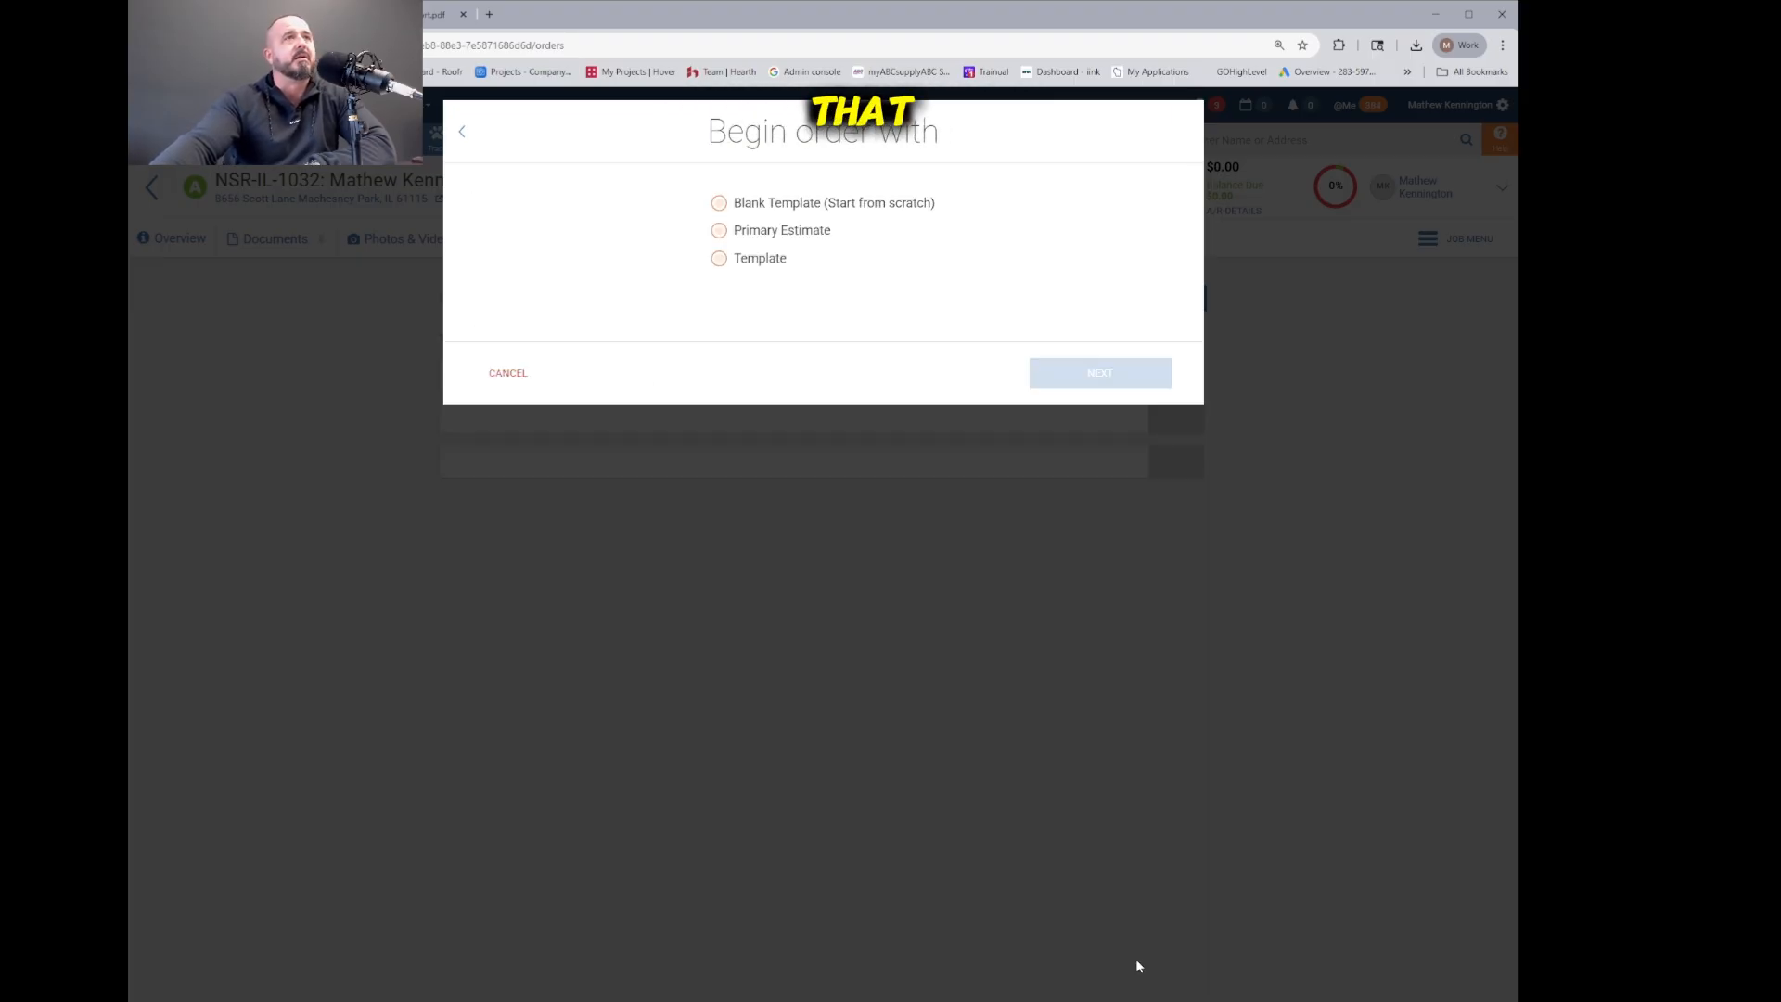
{"action": "left_click", "coordinate": [718, 260]}
{"action": "left_click", "coordinate": [1069, 380]}
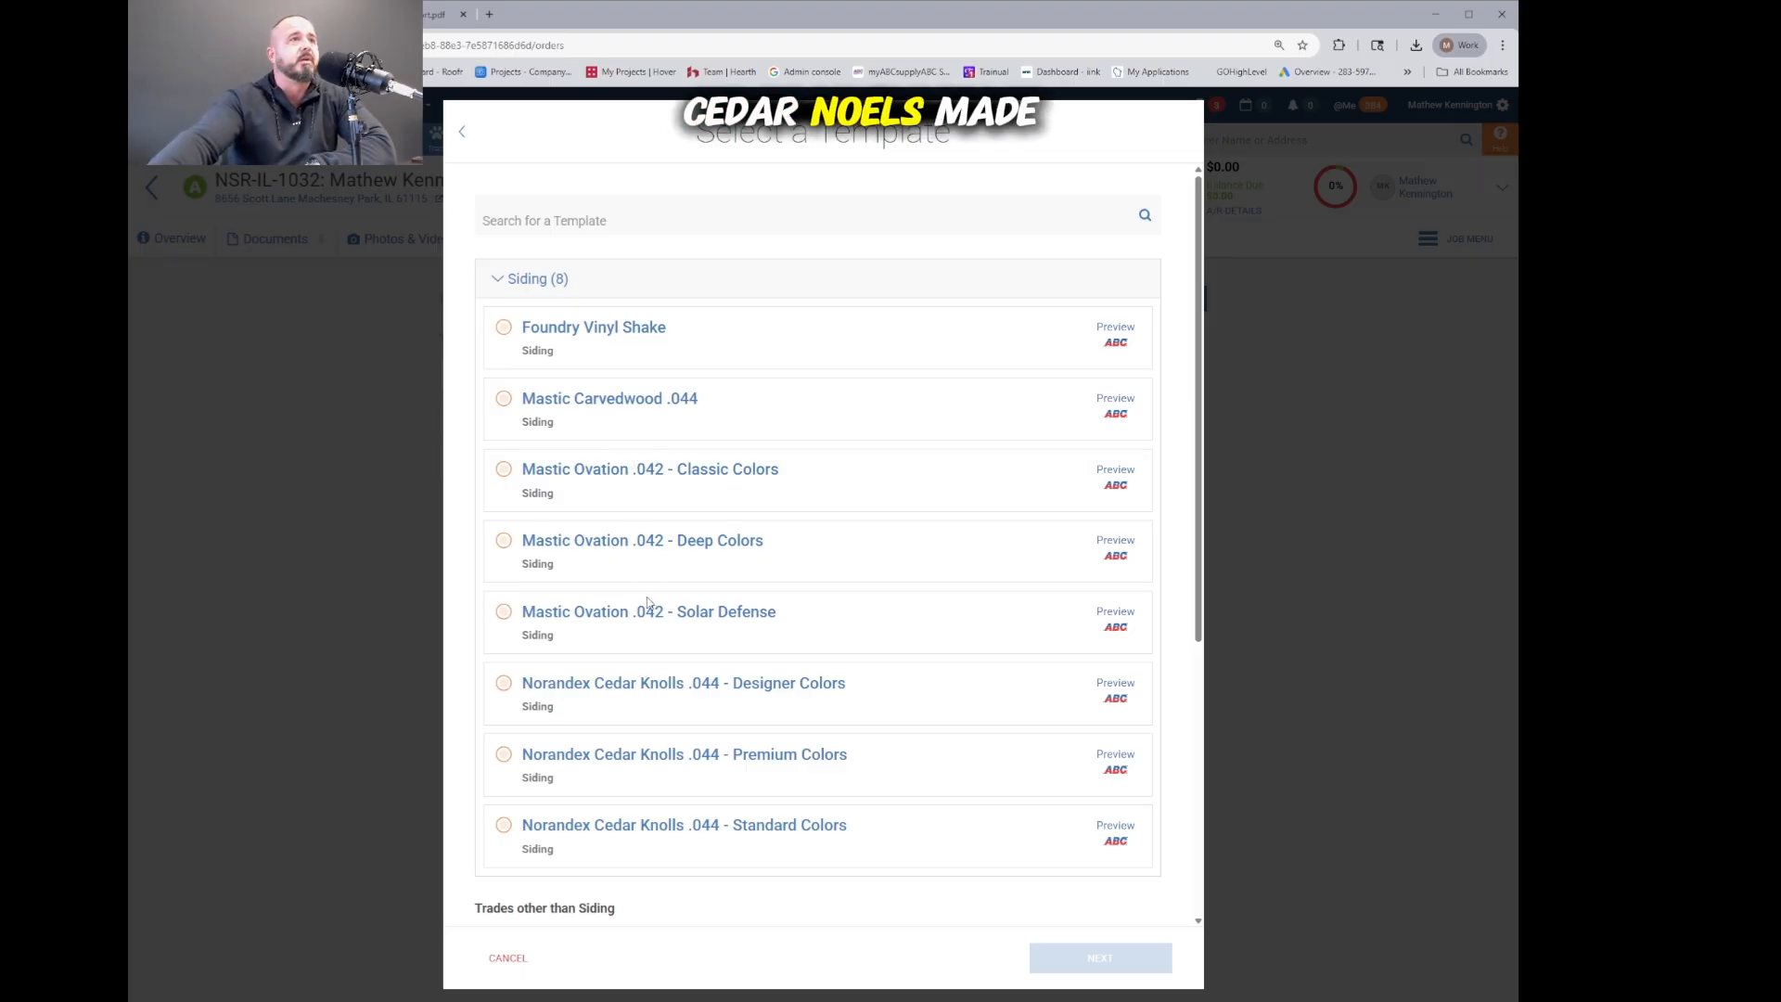
{"action": "scroll", "coordinate": [607, 705], "scroll_direction": "down", "scroll_amount": 2}
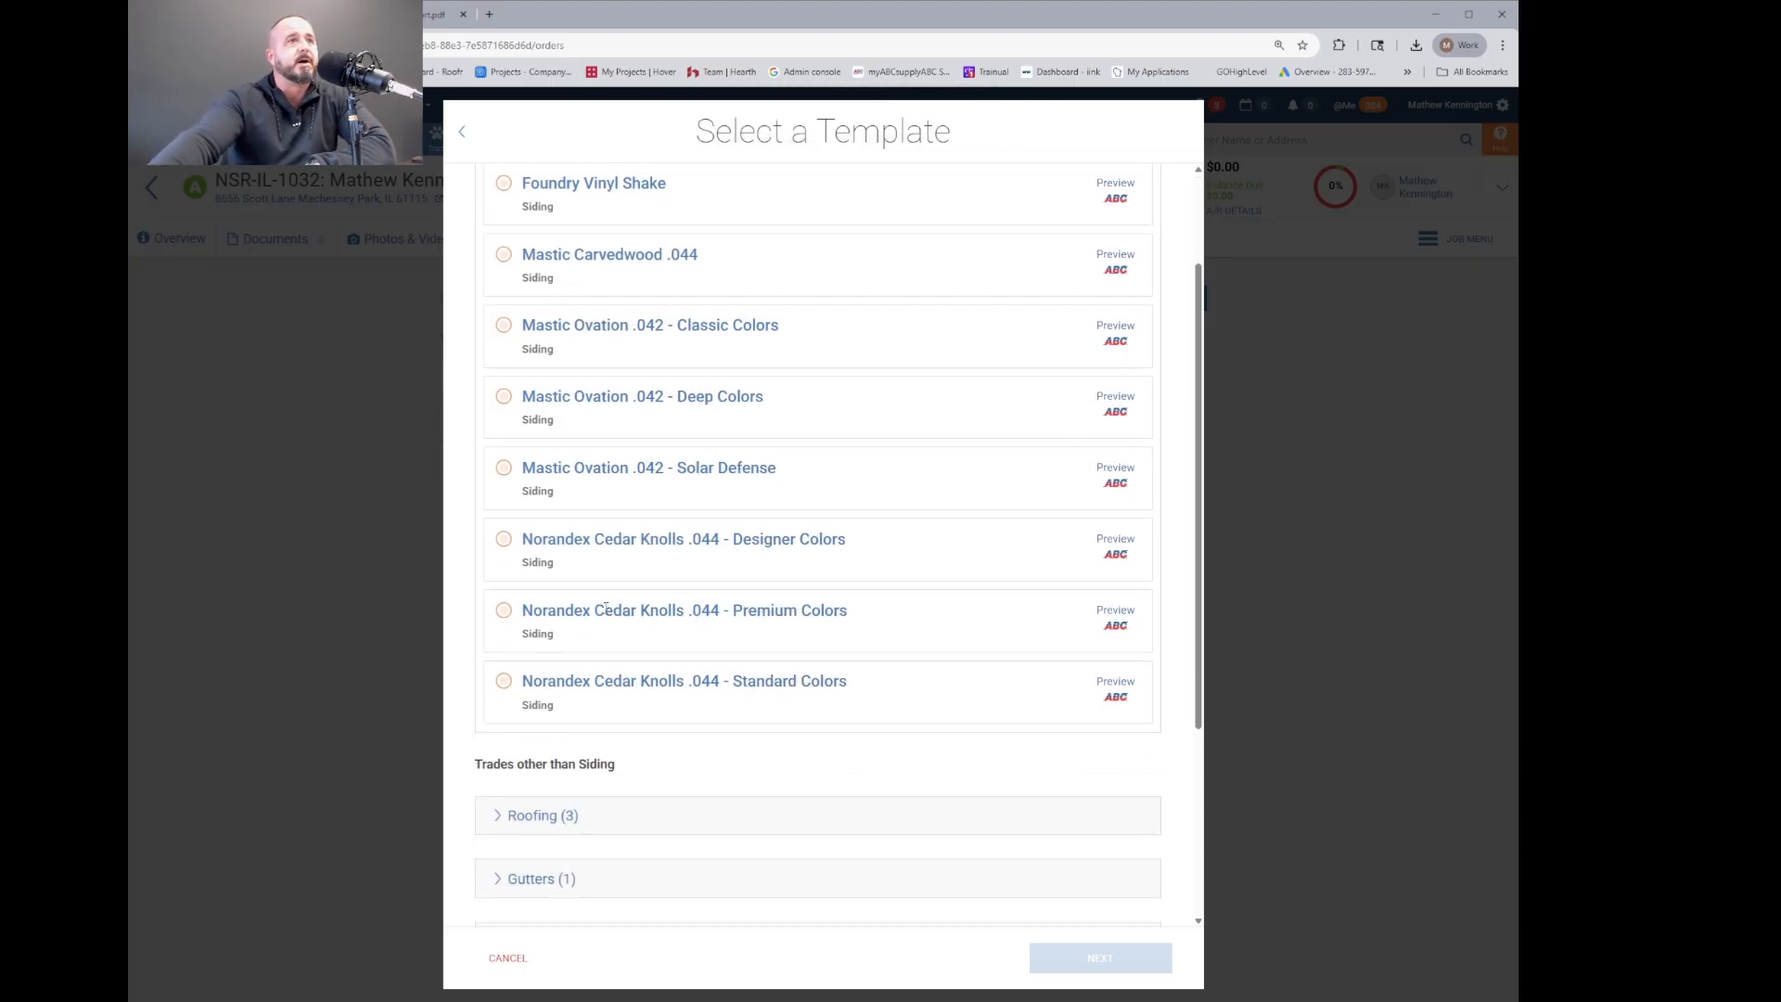
{"action": "scroll", "coordinate": [613, 620], "scroll_direction": "up", "scroll_amount": 2}
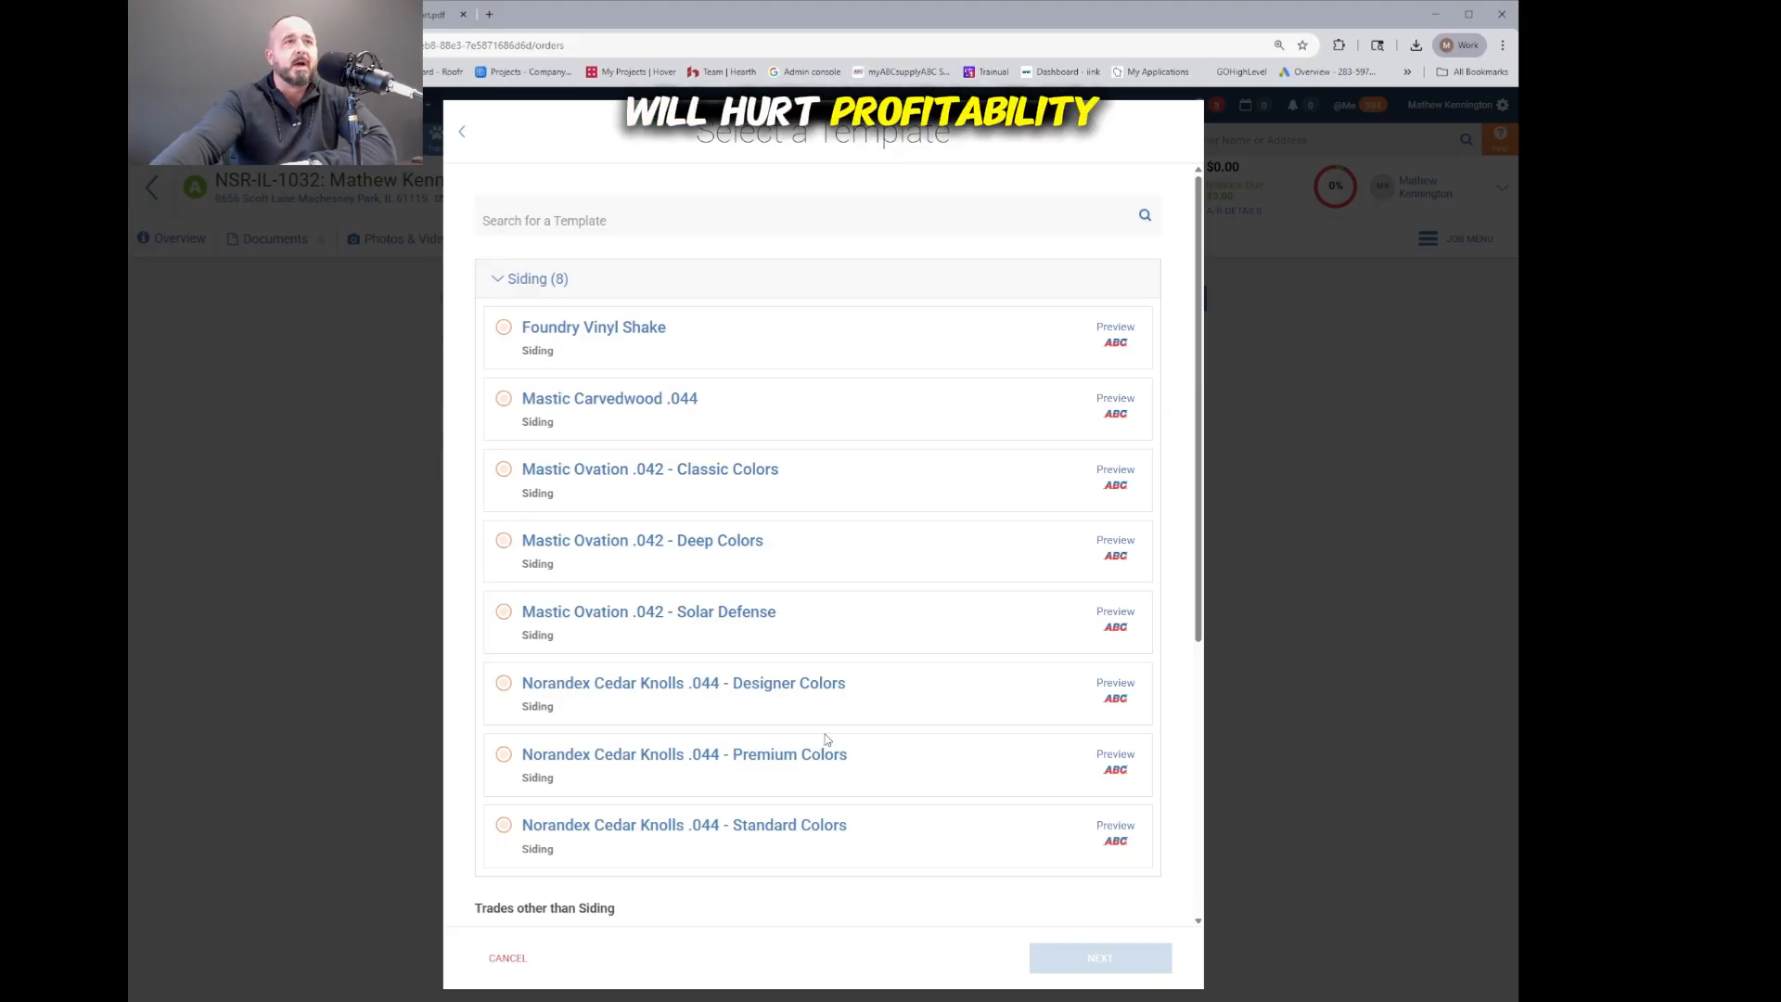
{"action": "left_click_drag", "start_coordinate": [775, 611], "coordinate": [677, 612]}
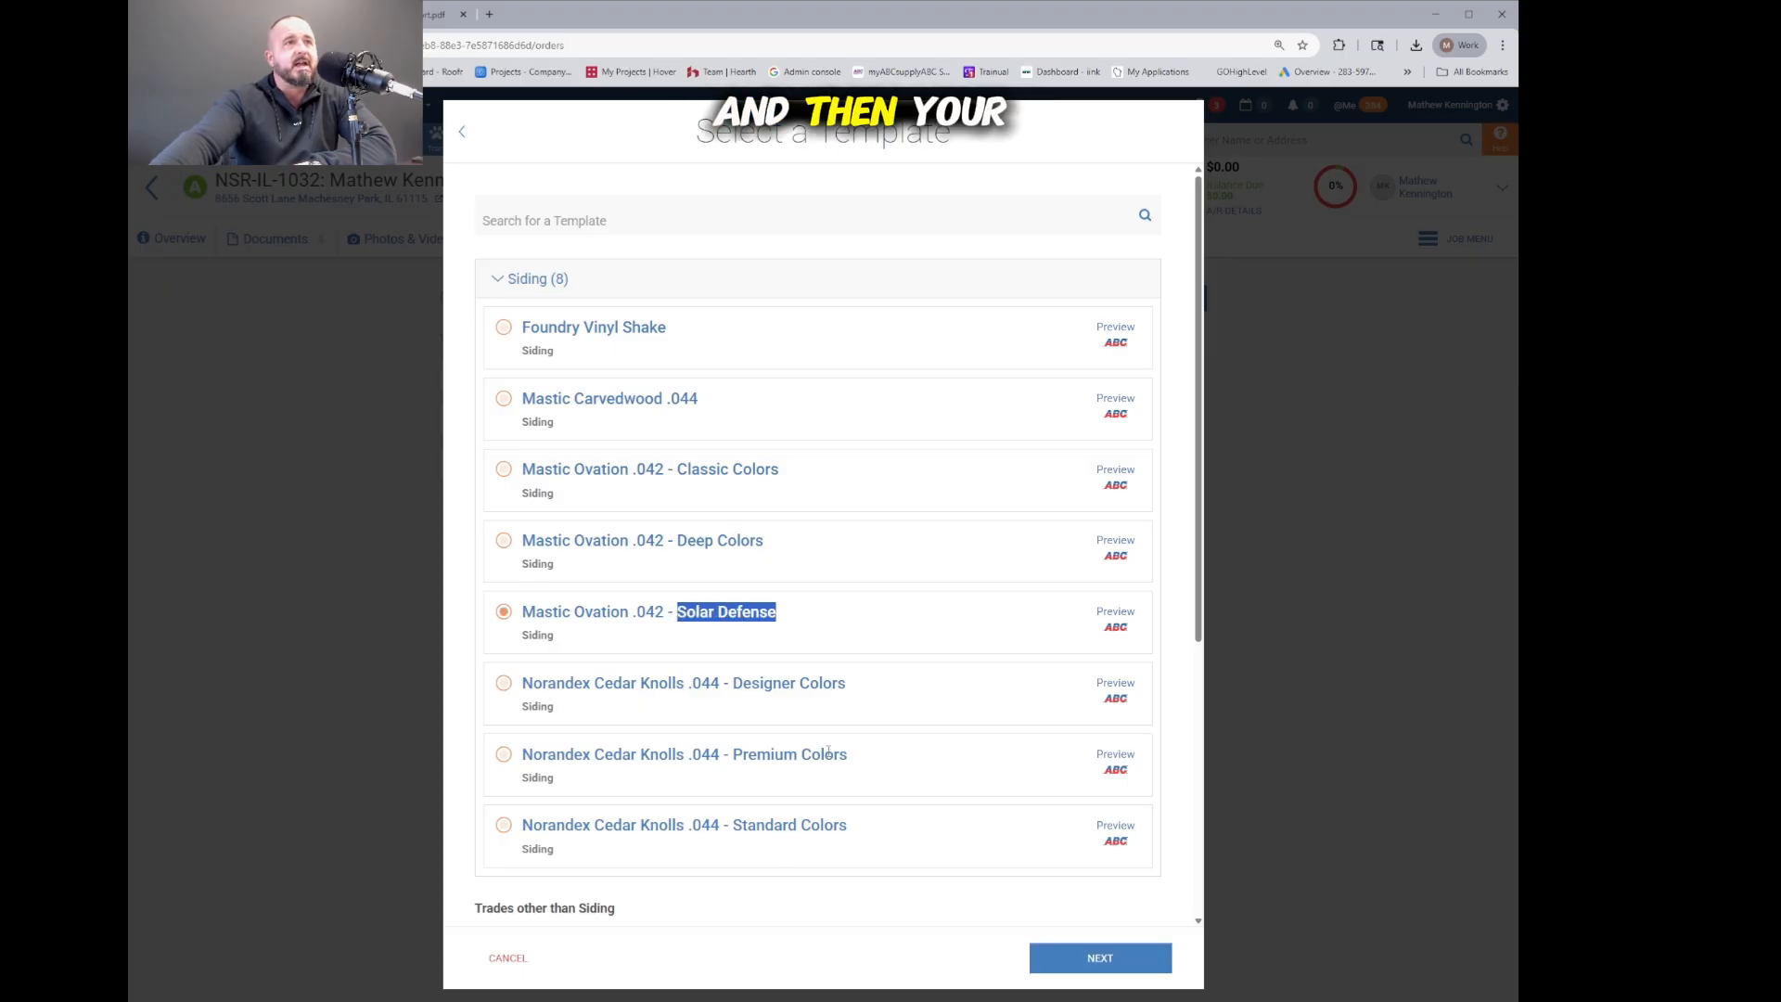
{"action": "left_click_drag", "start_coordinate": [854, 683], "coordinate": [732, 684]}
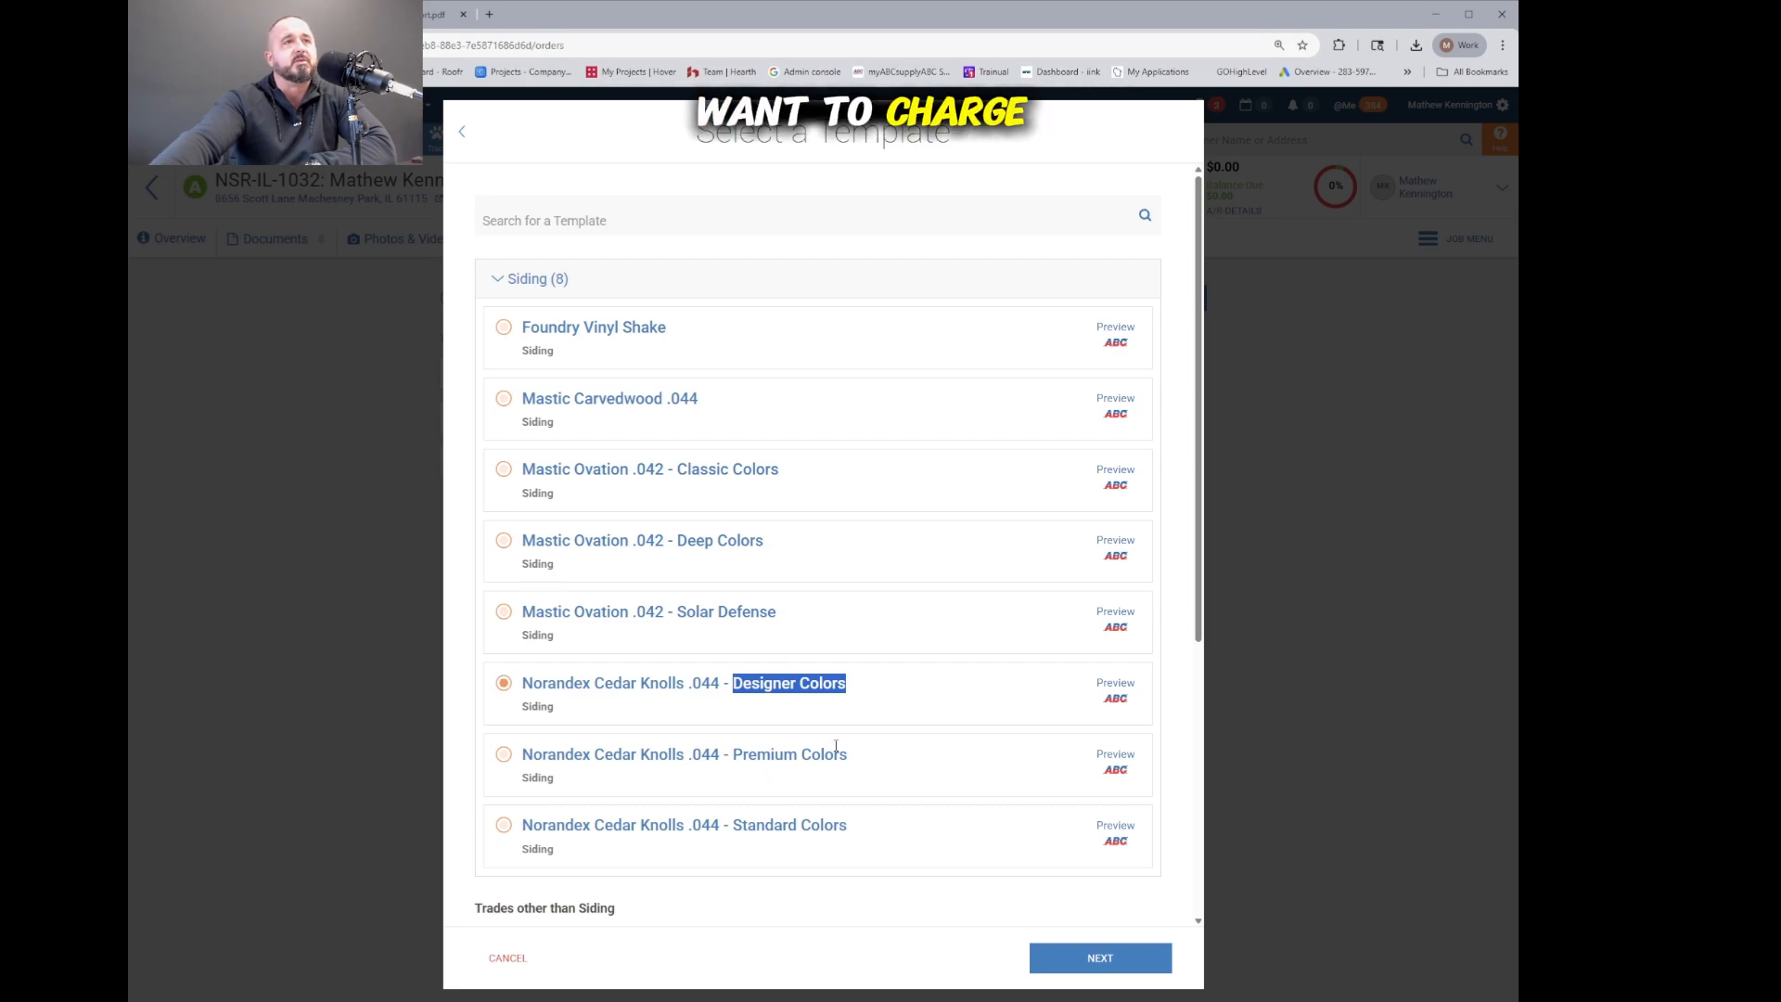
{"action": "left_click", "coordinate": [871, 720]}
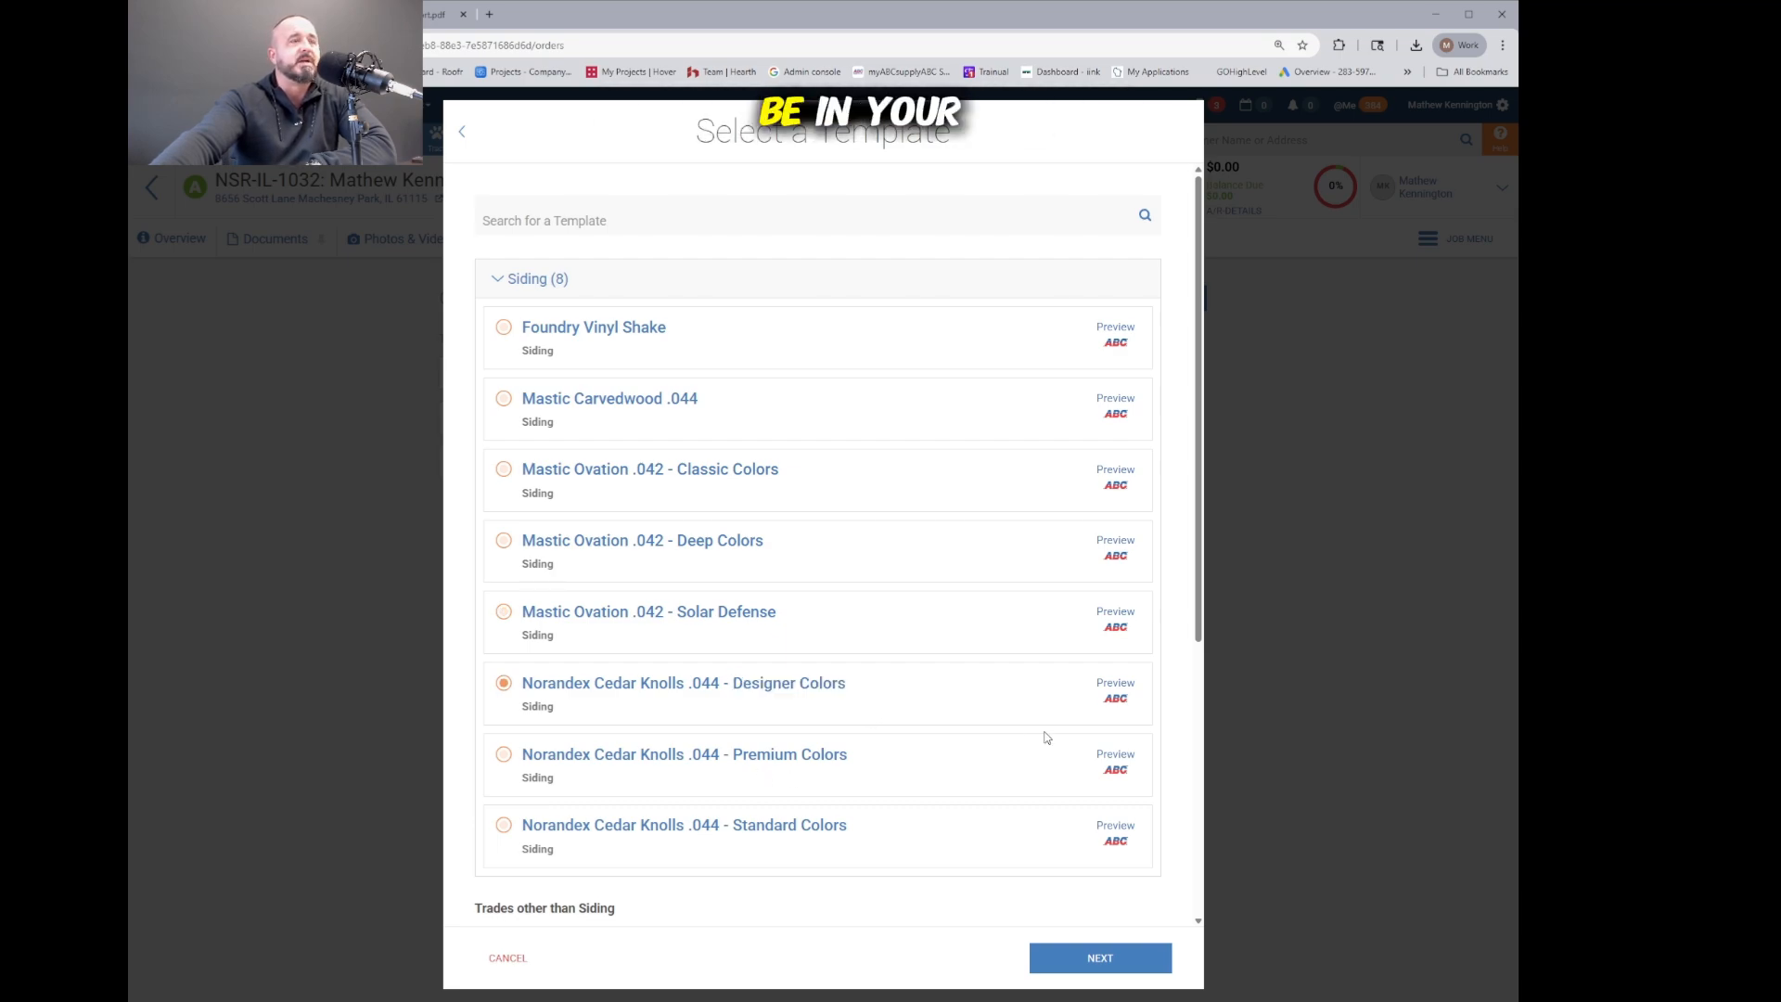
Step: Load the Mastic Ovation .042 - Classic Colors siding template into the order
{"action": "left_click", "coordinate": [505, 470]}
{"action": "left_click", "coordinate": [1074, 967]}
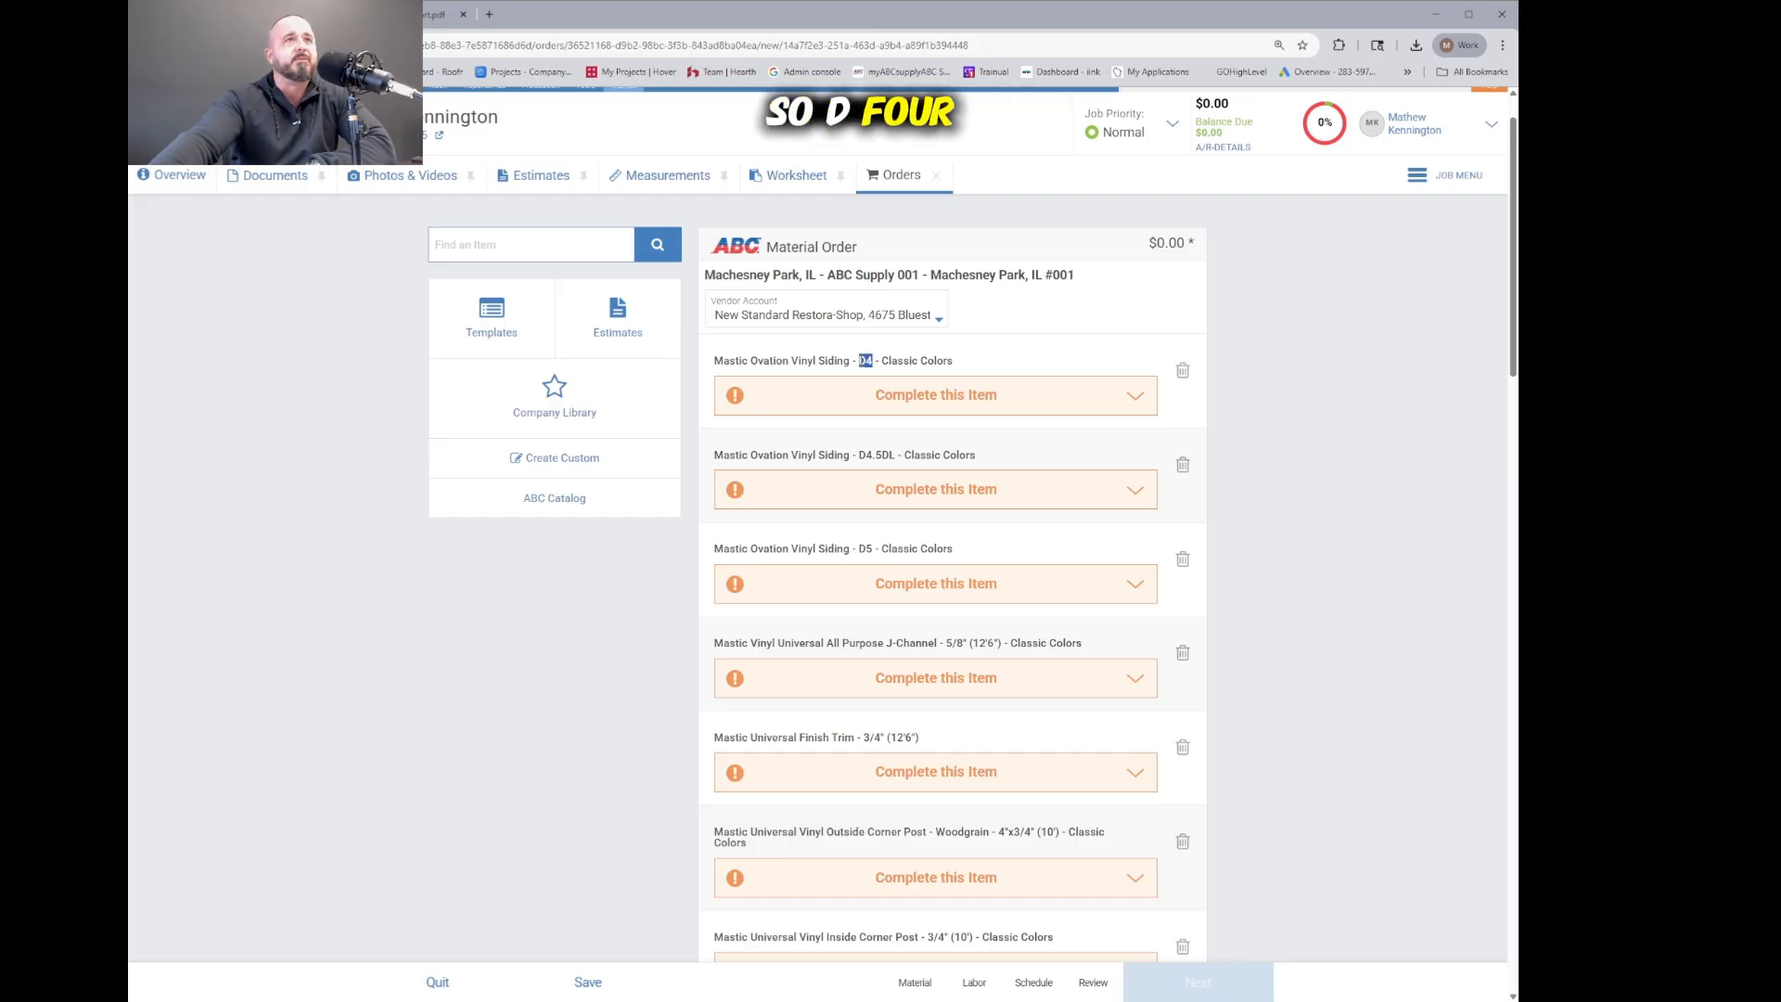
{"action": "left_click", "coordinate": [936, 395]}
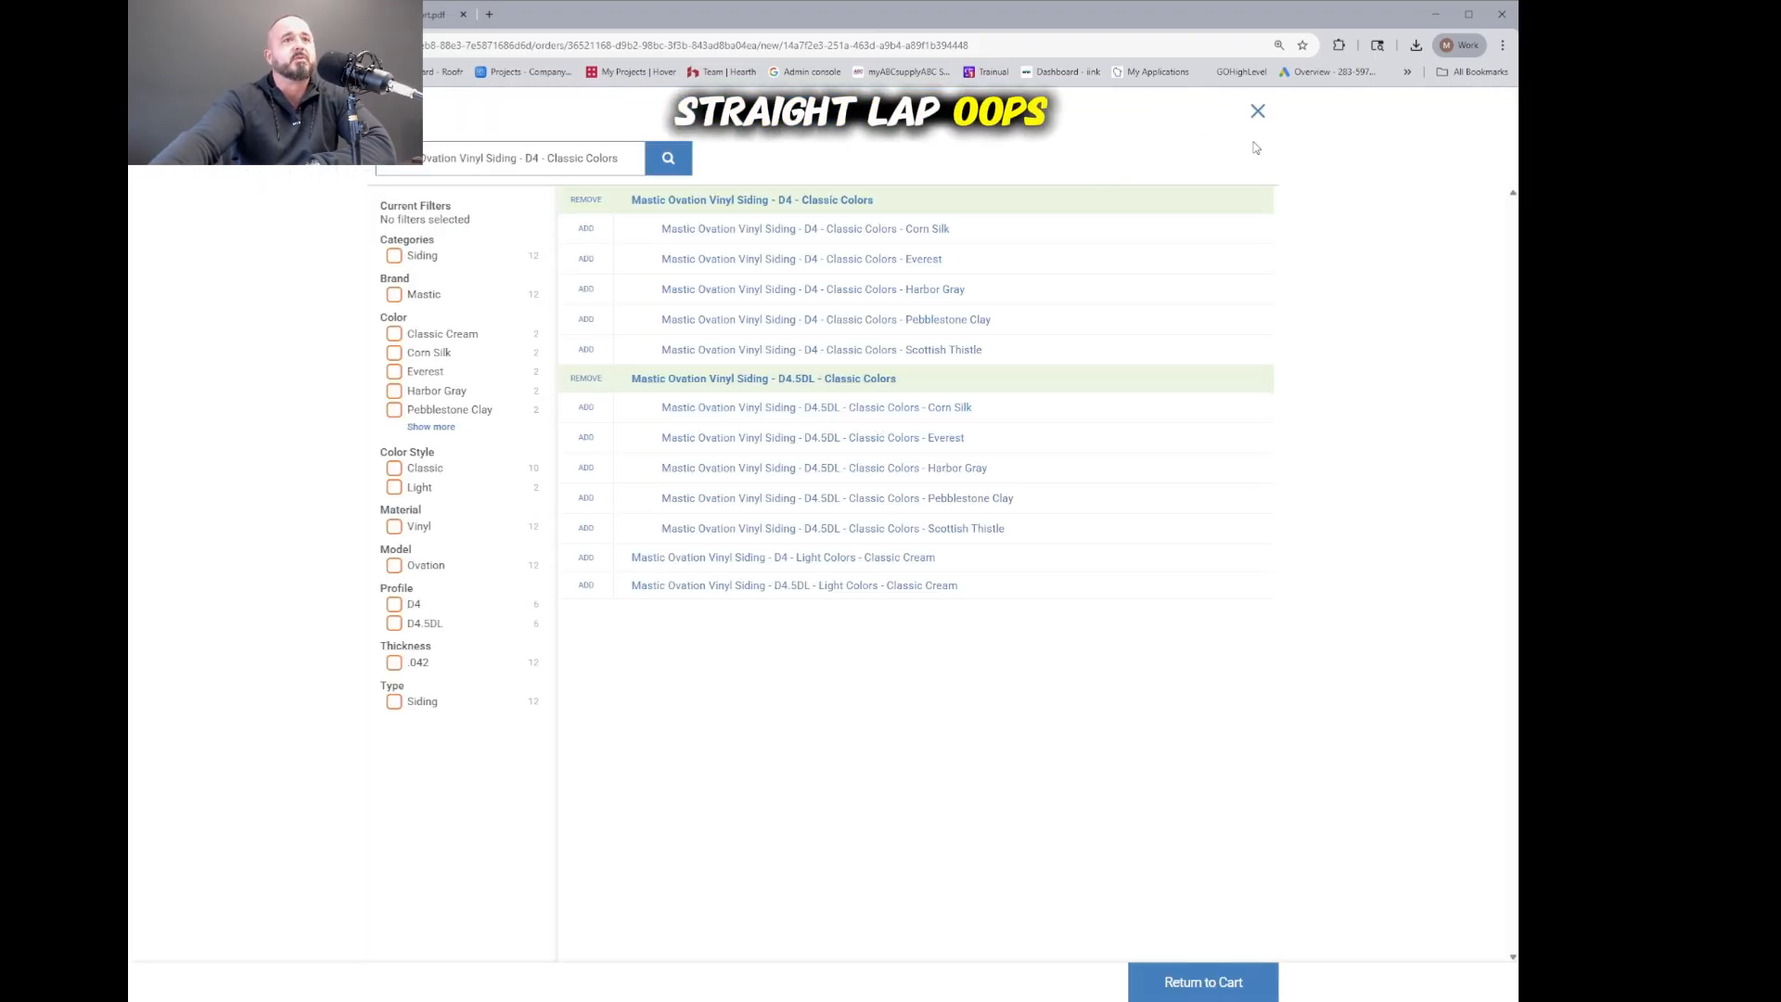
{"action": "left_click", "coordinate": [1258, 113]}
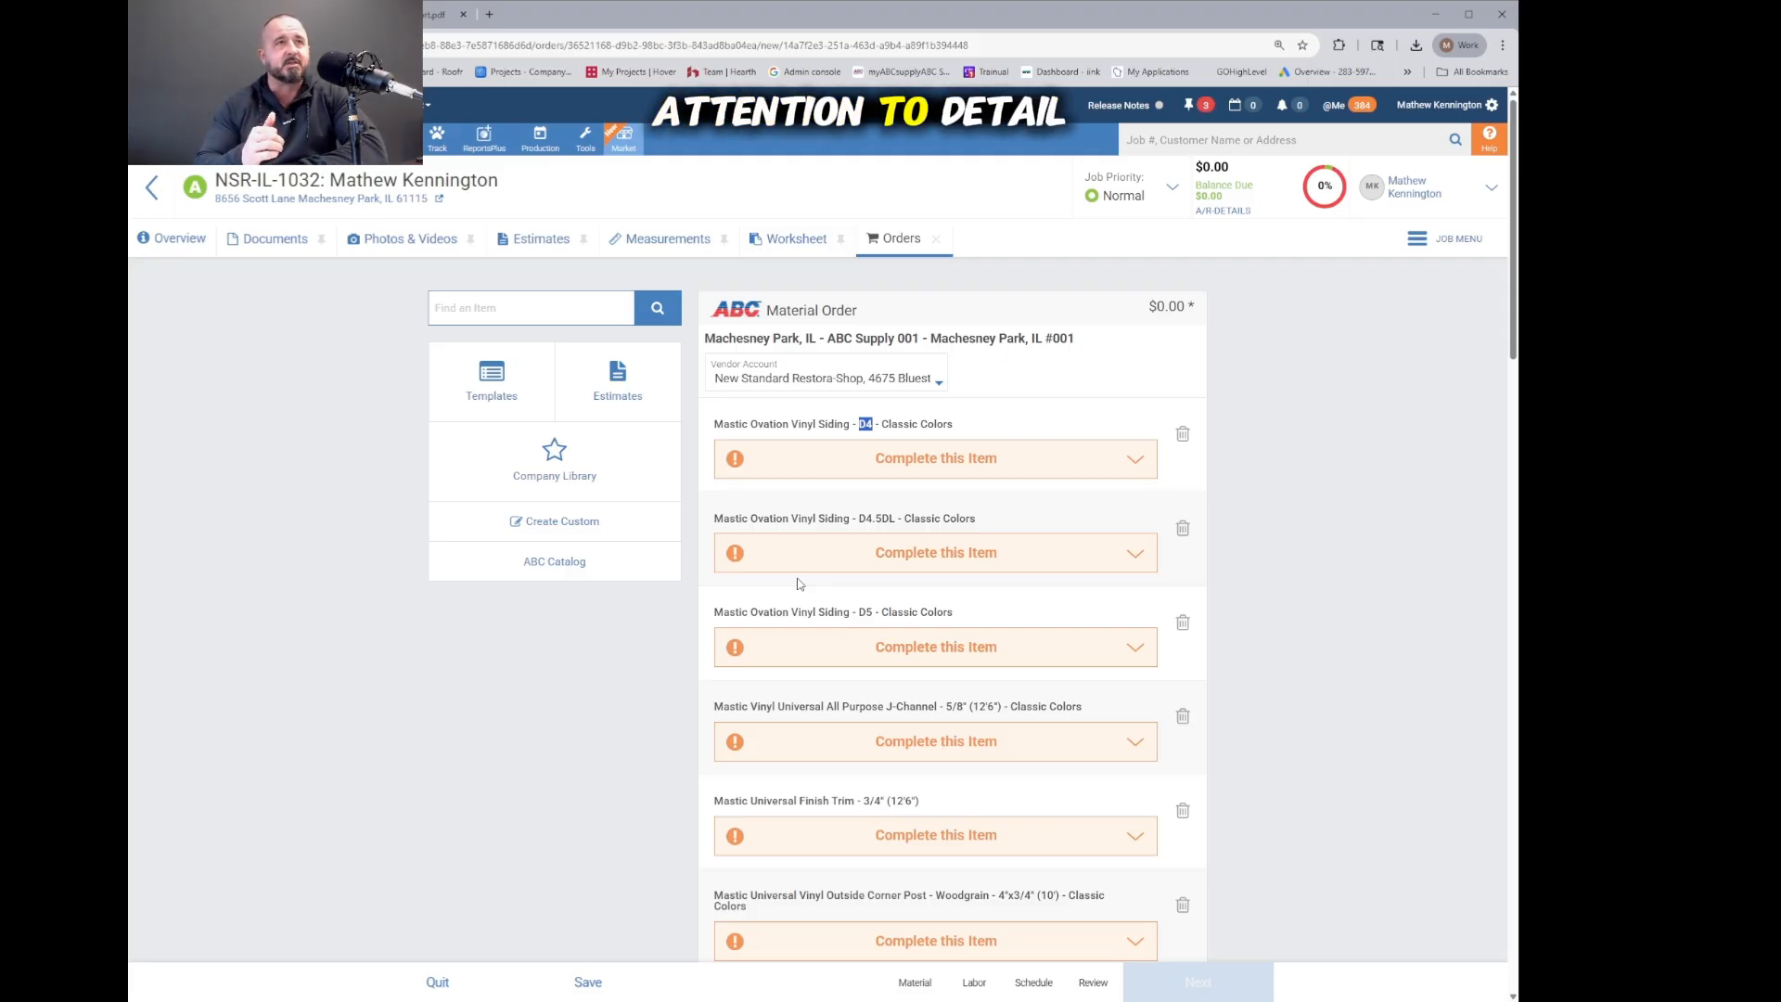
{"action": "left_click", "coordinate": [899, 513]}
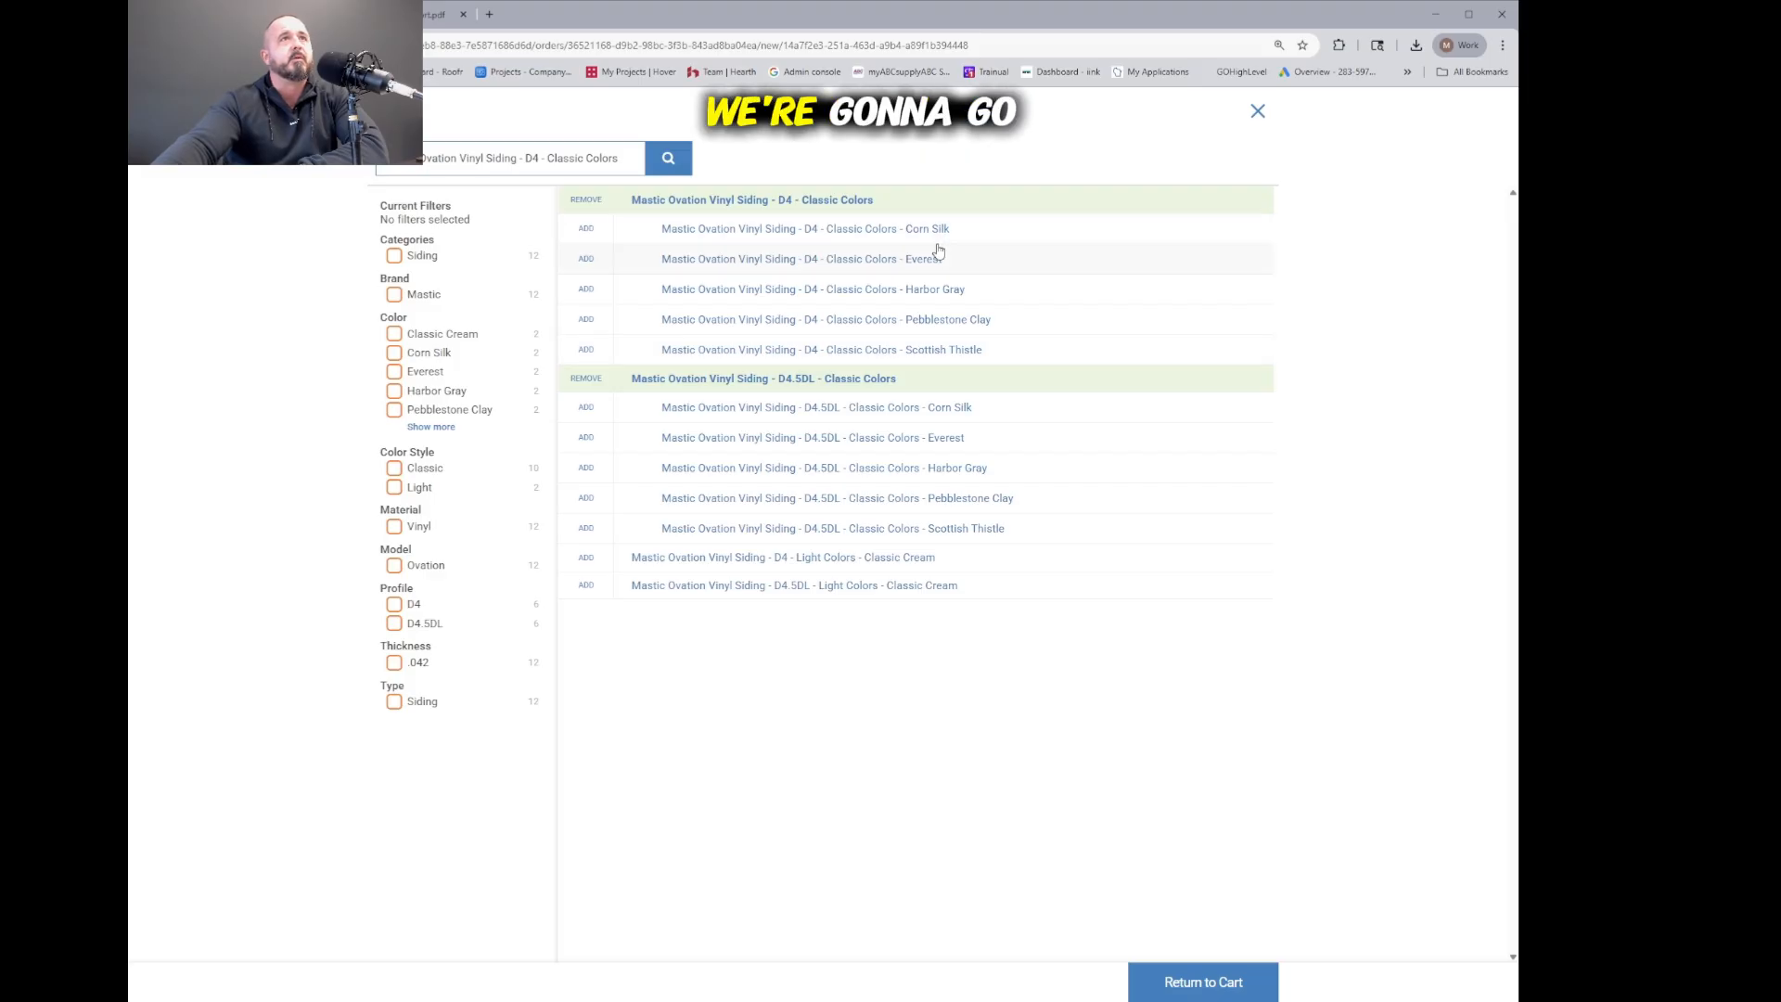
{"action": "left_click", "coordinate": [1258, 113]}
Step: Complete the Mastic Ovation Vinyl Siding D4 - Classic Colors item with the Corn Silk color
{"action": "left_click", "coordinate": [1013, 459]}
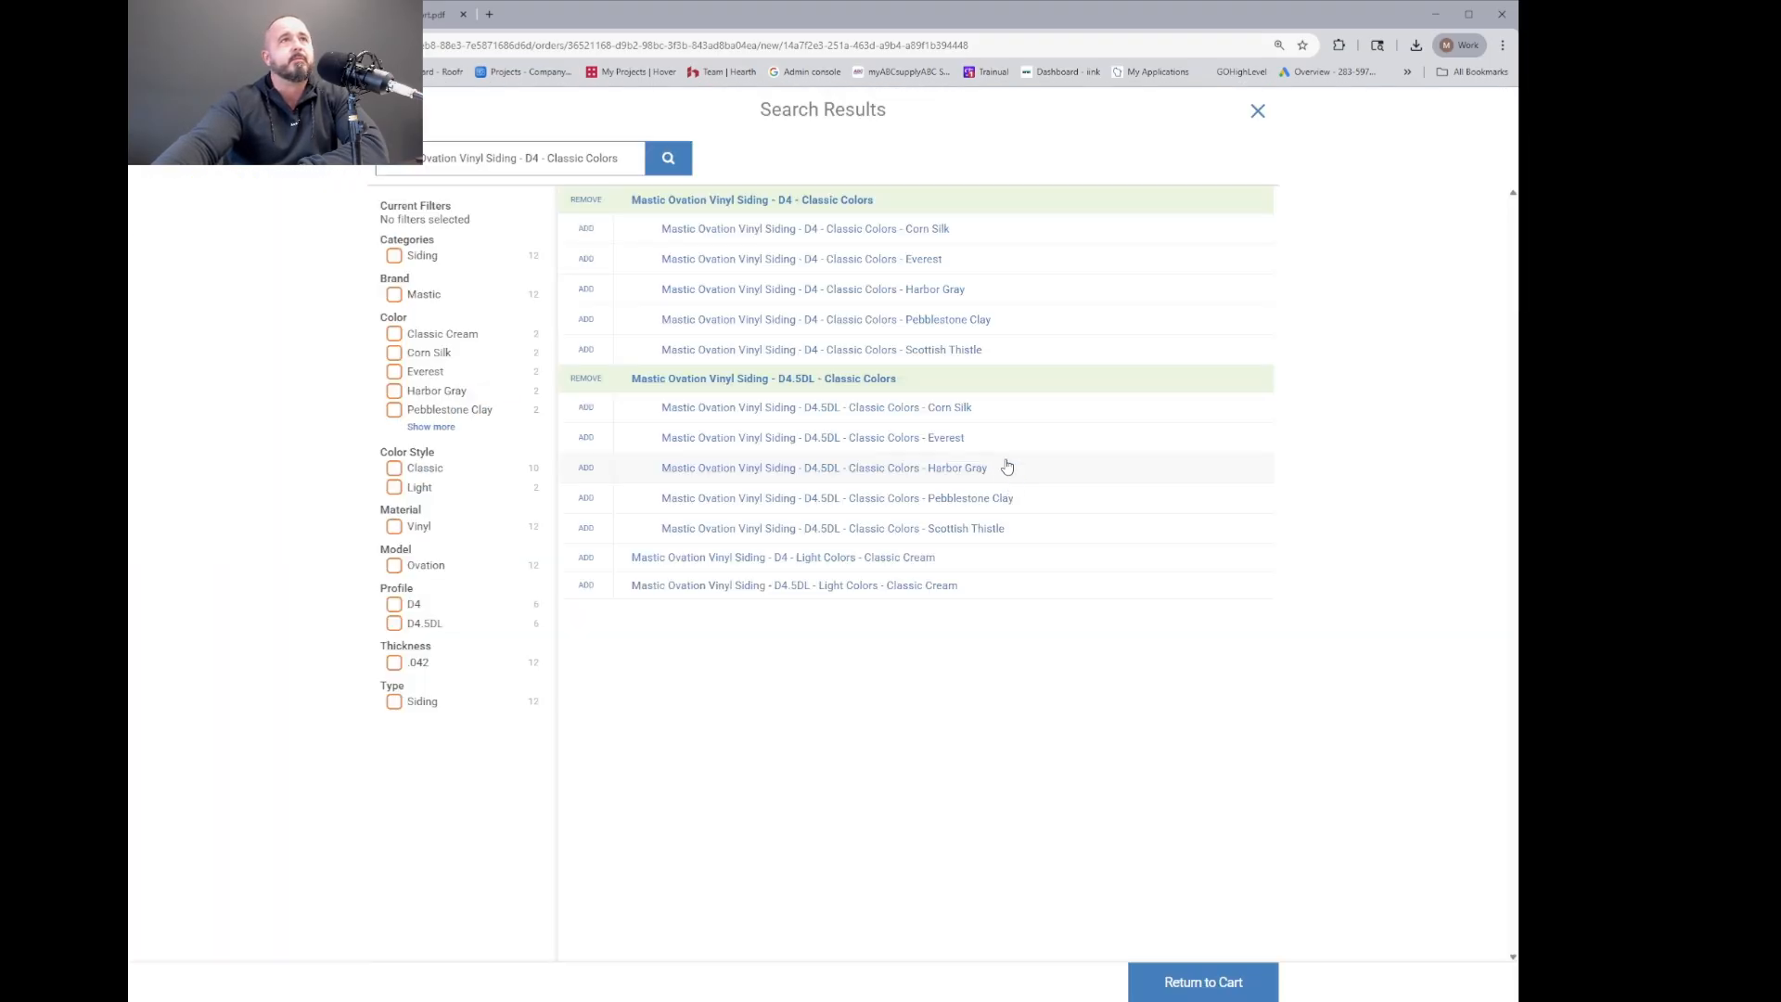
{"action": "left_click", "coordinate": [937, 230]}
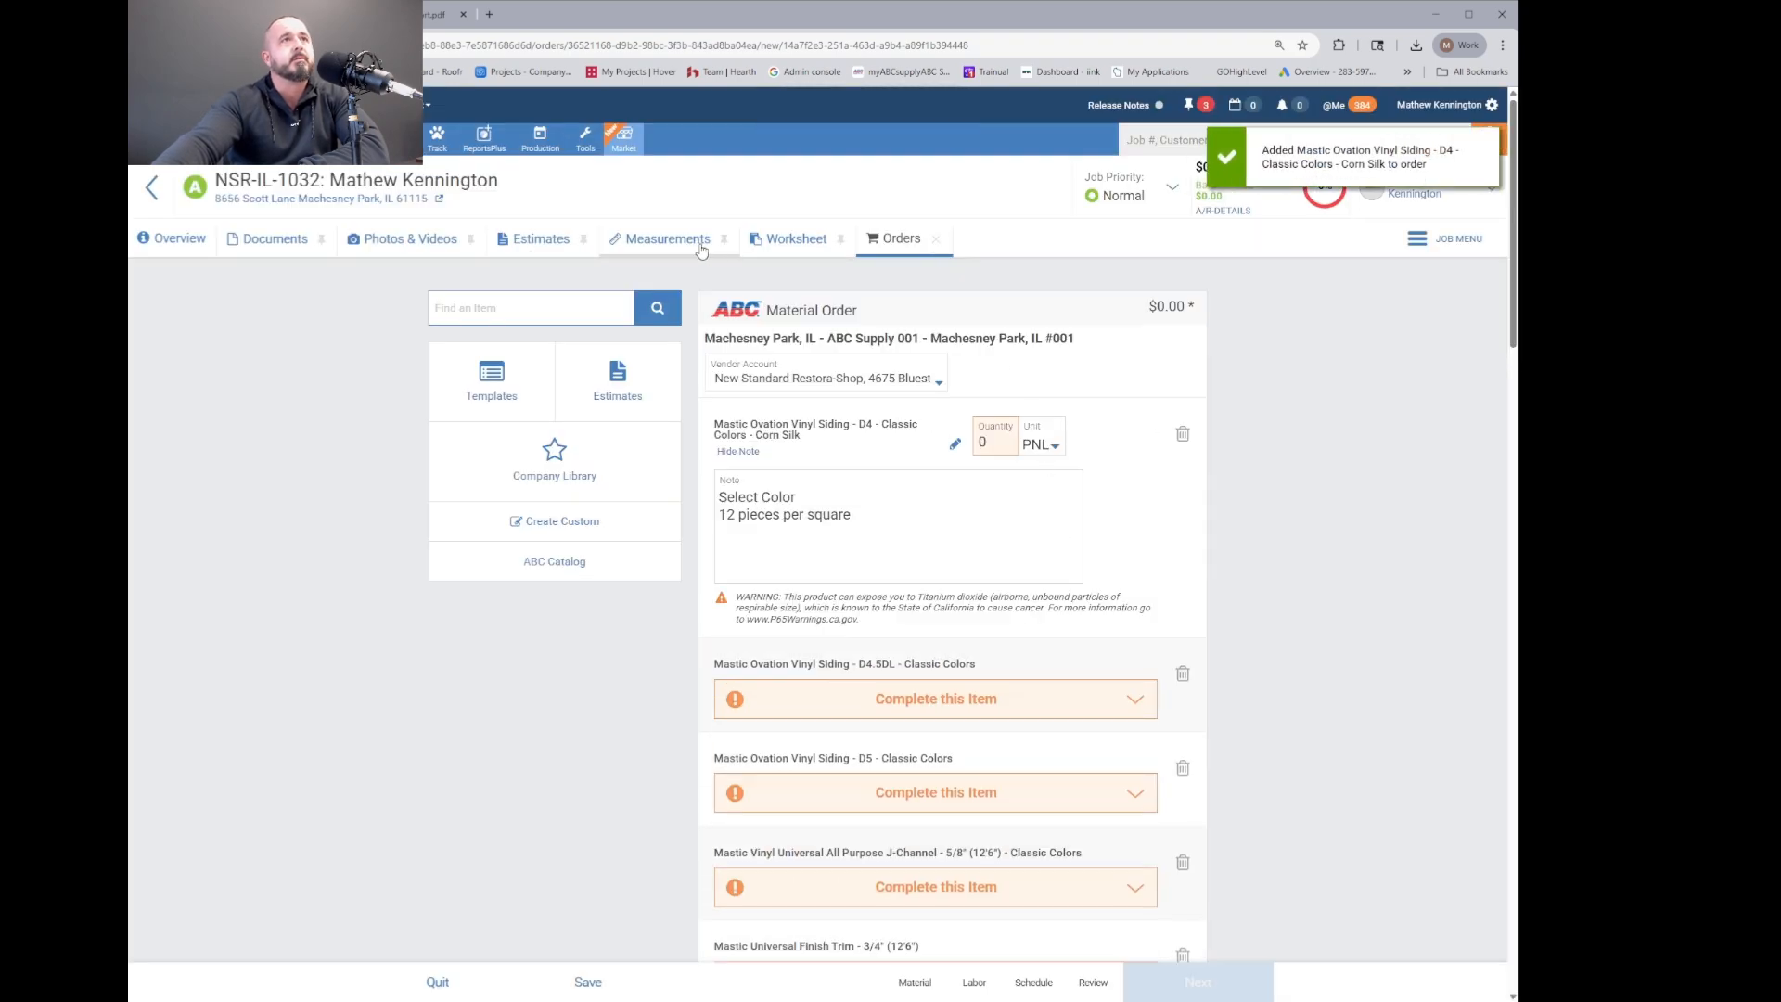
Step: Set the Mastic Ovation D4 Corn Silk siding to a quantity of 1000 with SF as the unit
{"action": "left_click", "coordinate": [756, 243]}
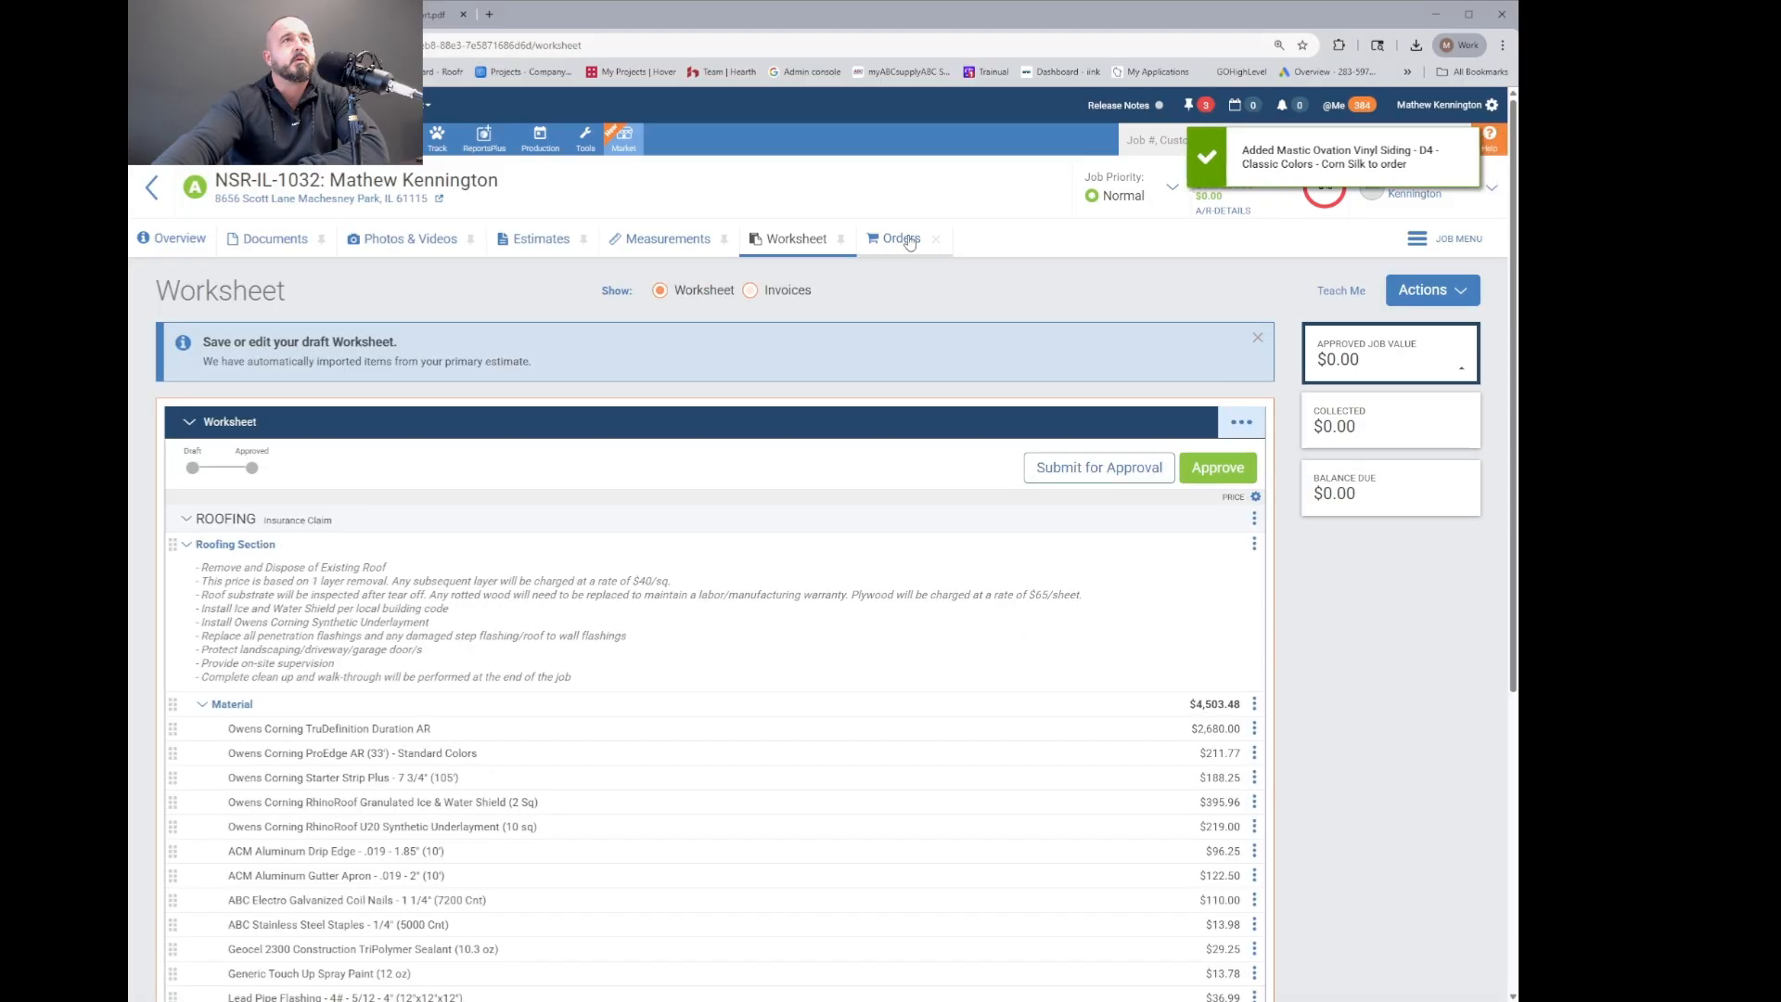
{"action": "left_click", "coordinate": [901, 240]}
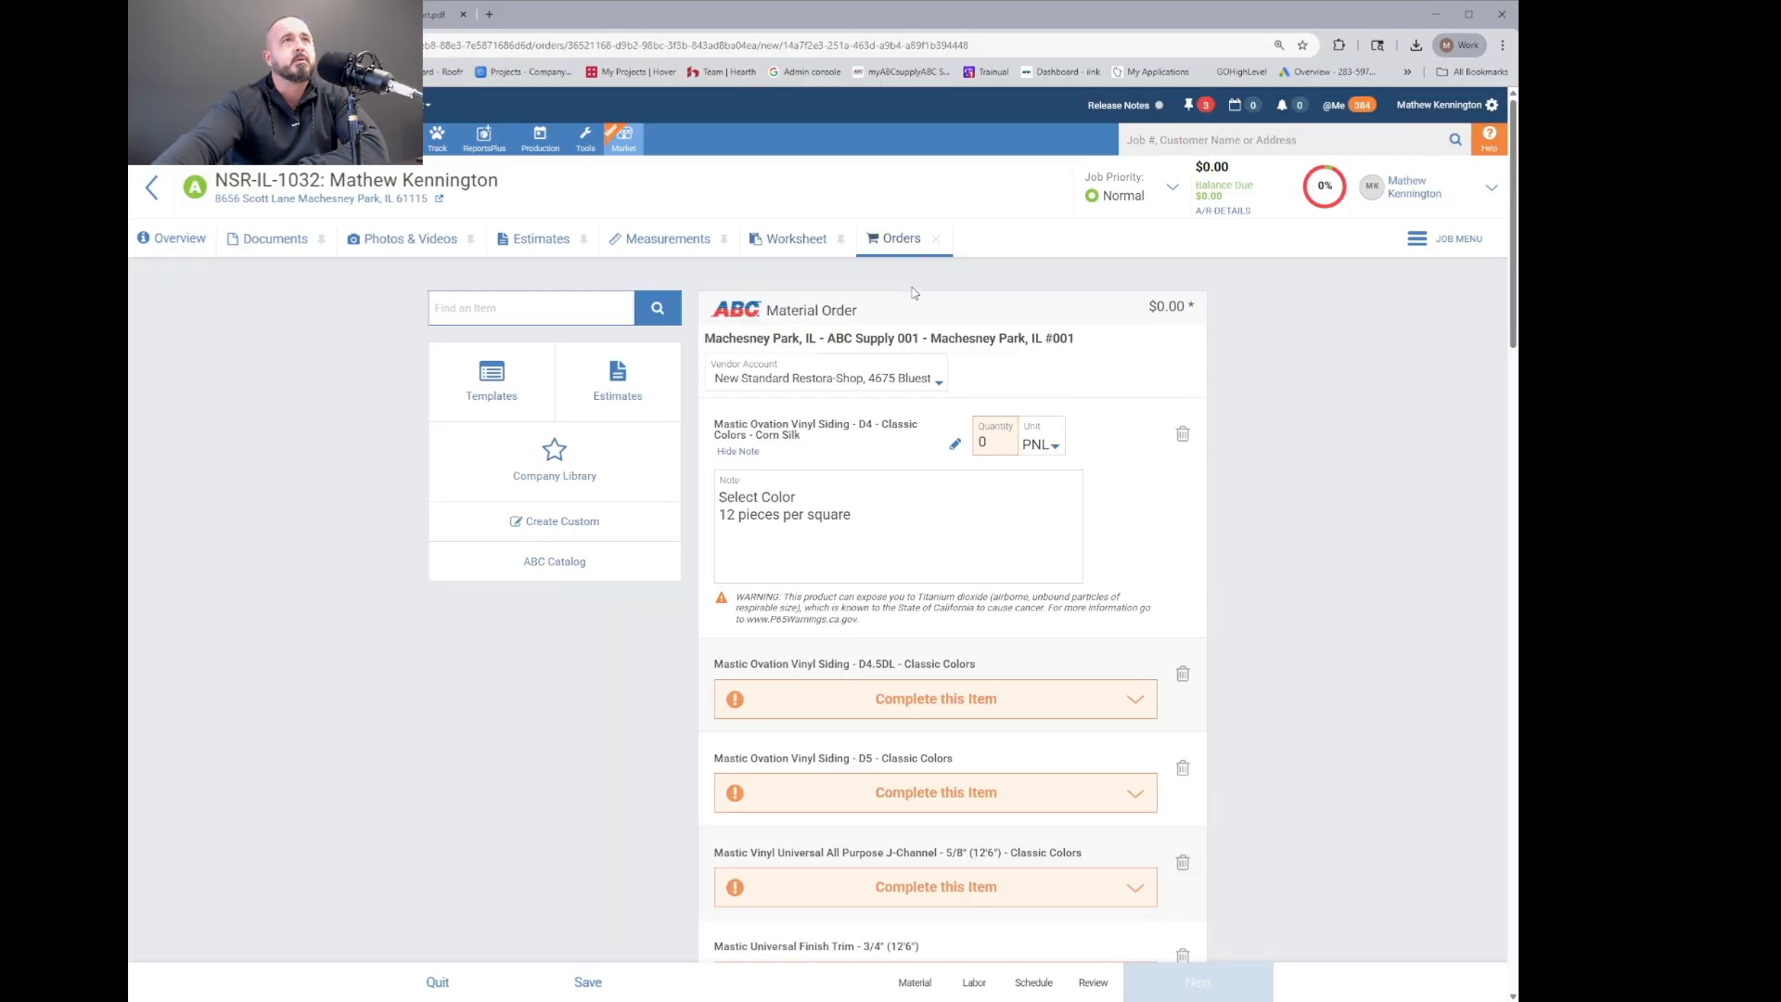
{"action": "left_click", "coordinate": [1039, 447]}
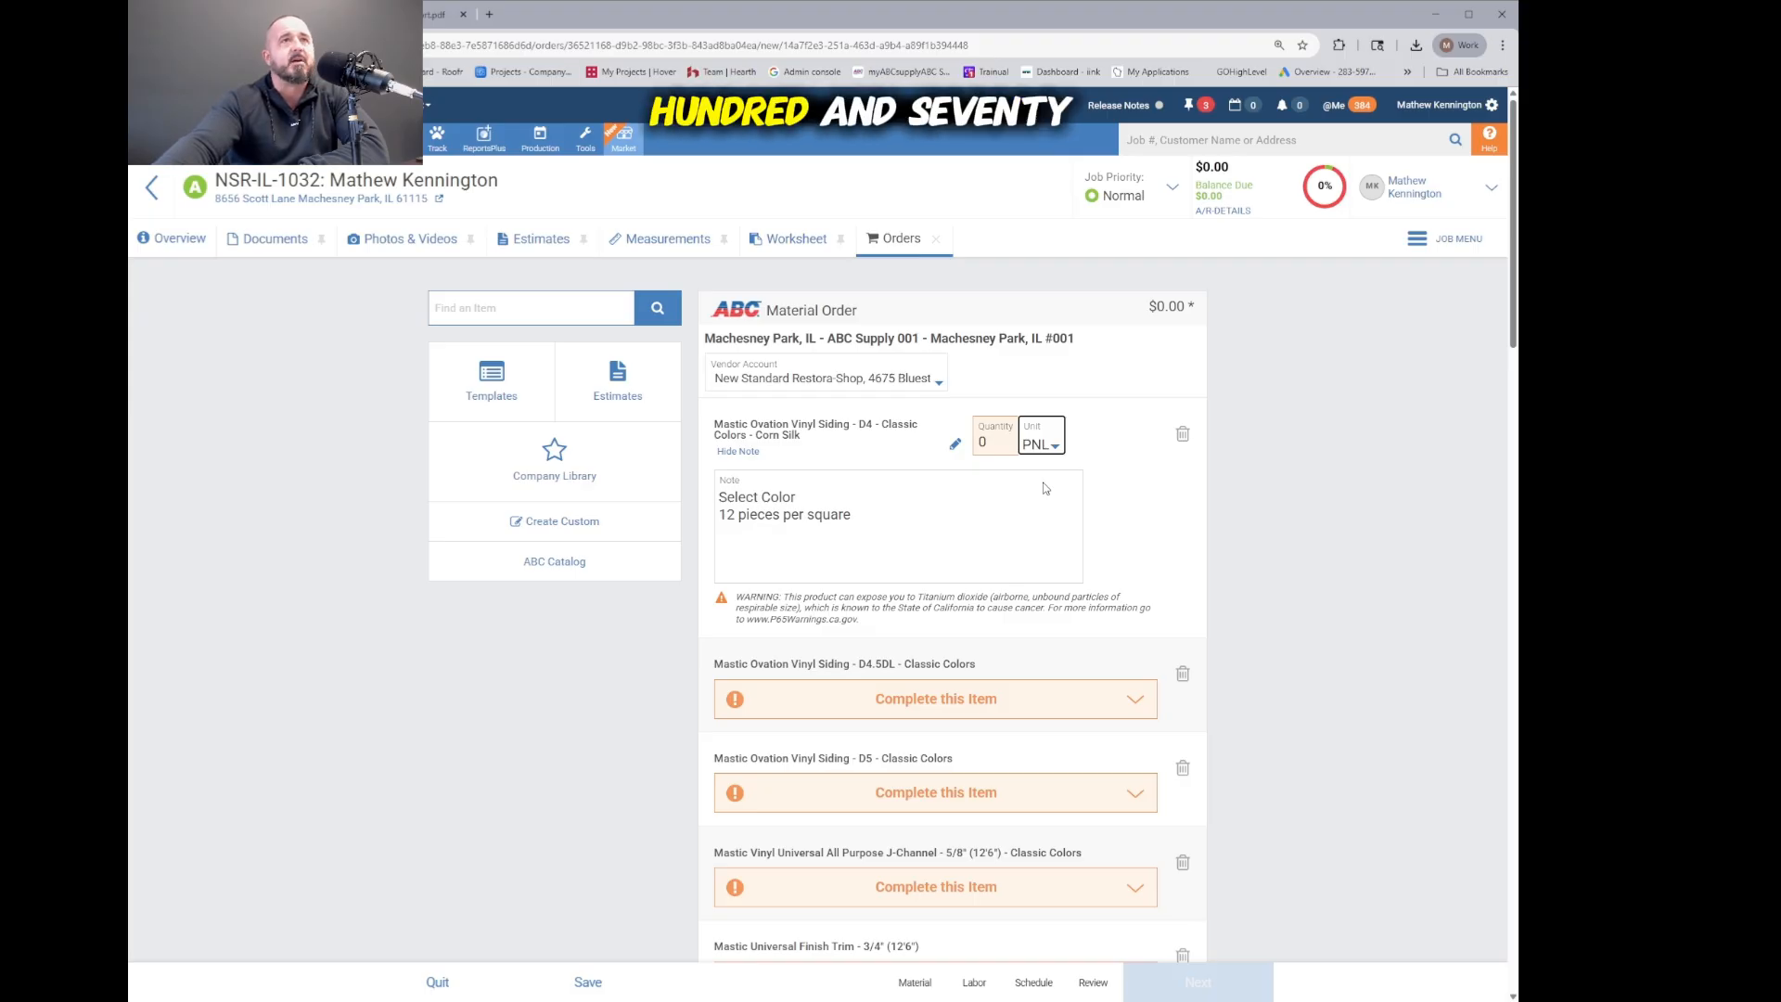
{"action": "left_click", "coordinate": [1044, 488]}
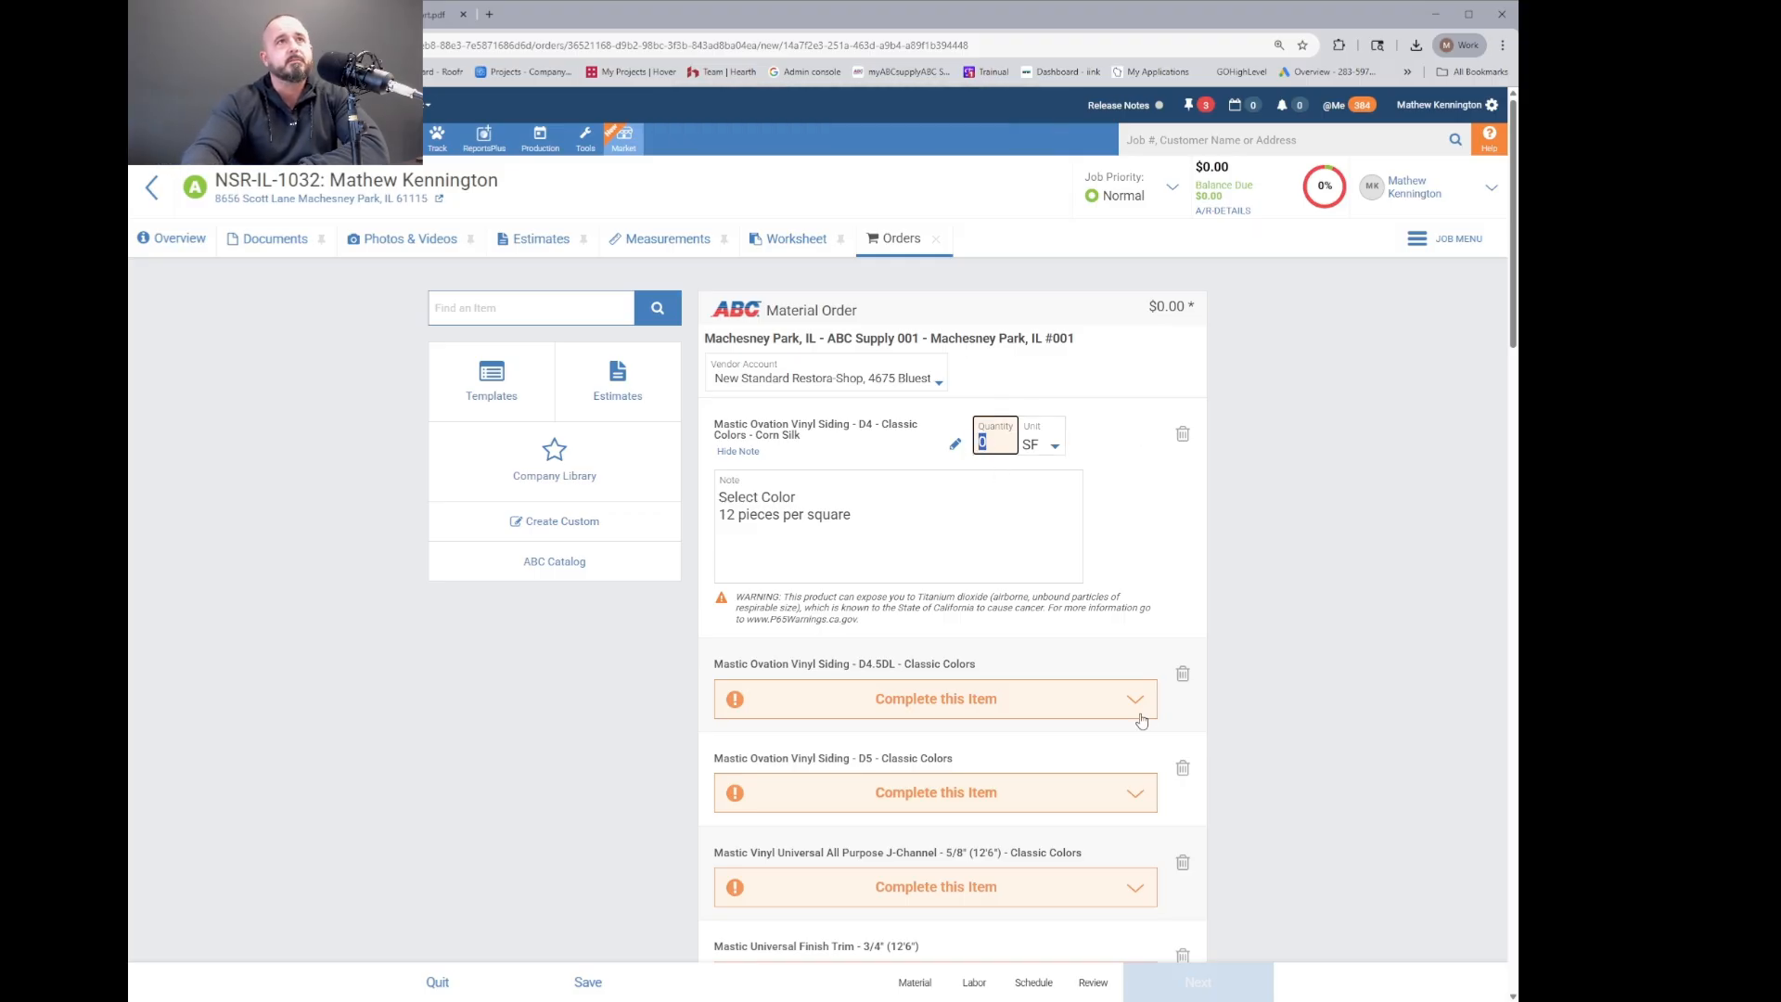
{"action": "type", "text": "1000"}
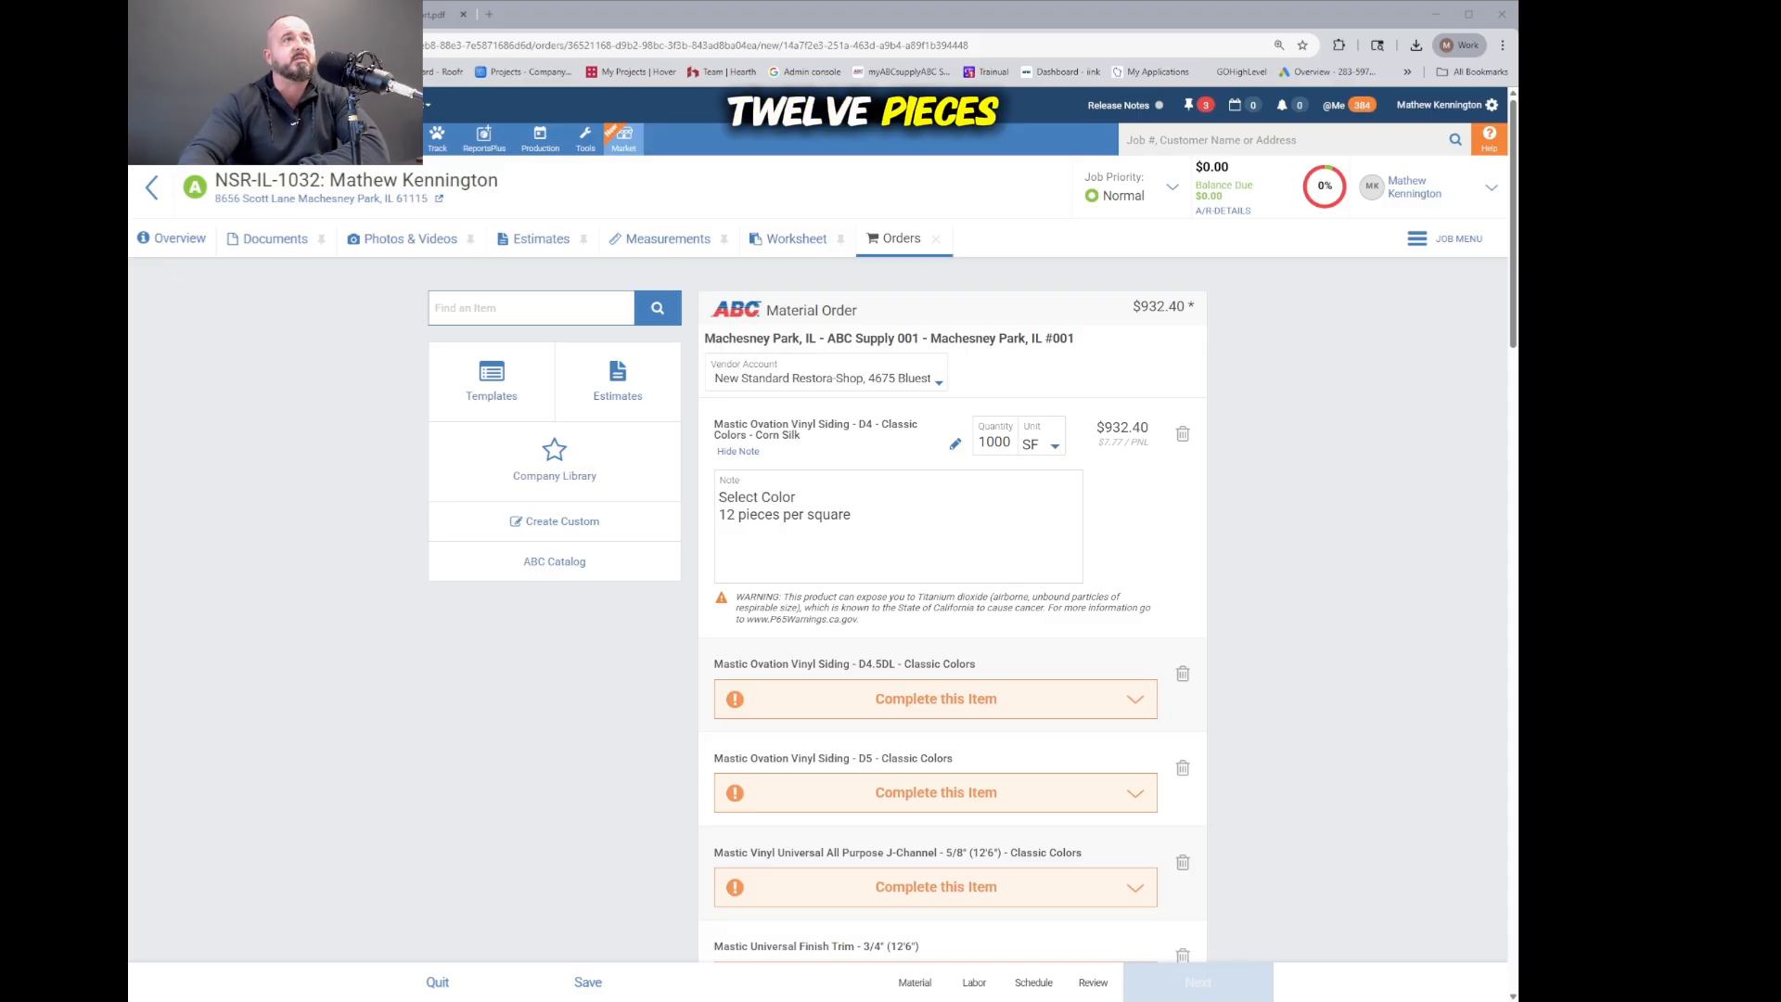
Step: Switch the D4 Corn Silk siding's unit to PNL and set its quantity to 120
{"action": "left_click", "coordinate": [1045, 452]}
{"action": "left_click", "coordinate": [1042, 471]}
{"action": "double_click", "coordinate": [991, 442]}
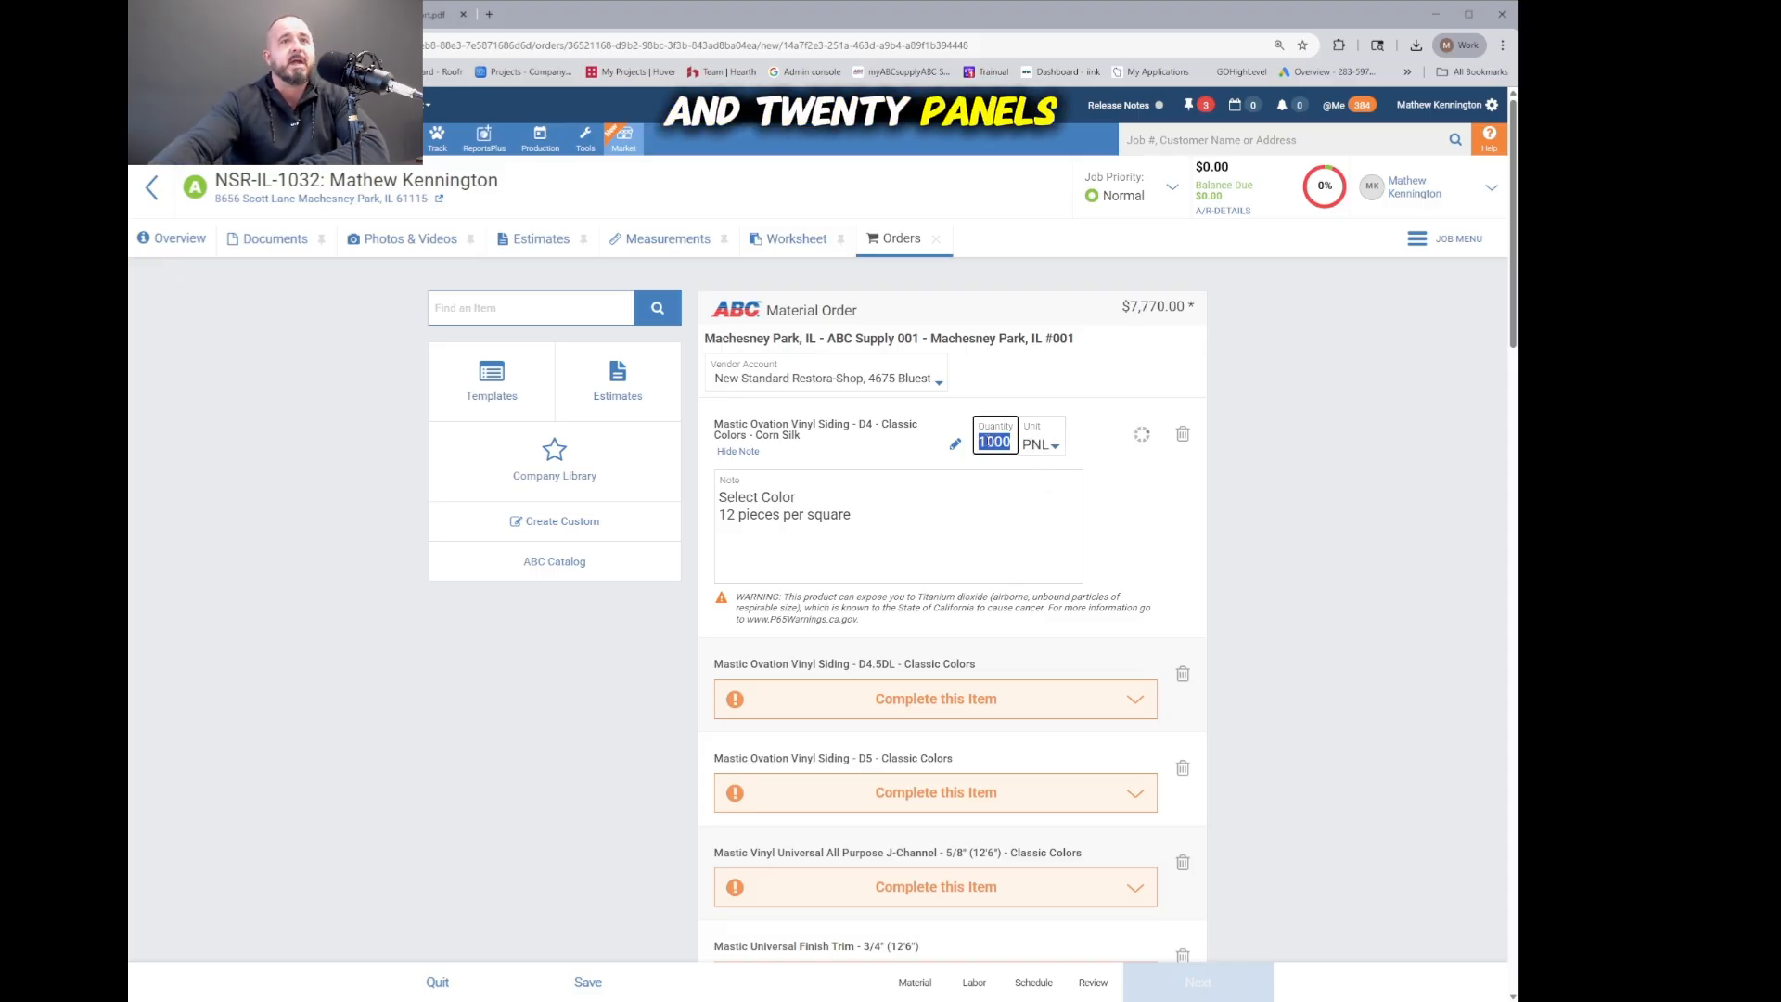
{"action": "type", "text": "120"}
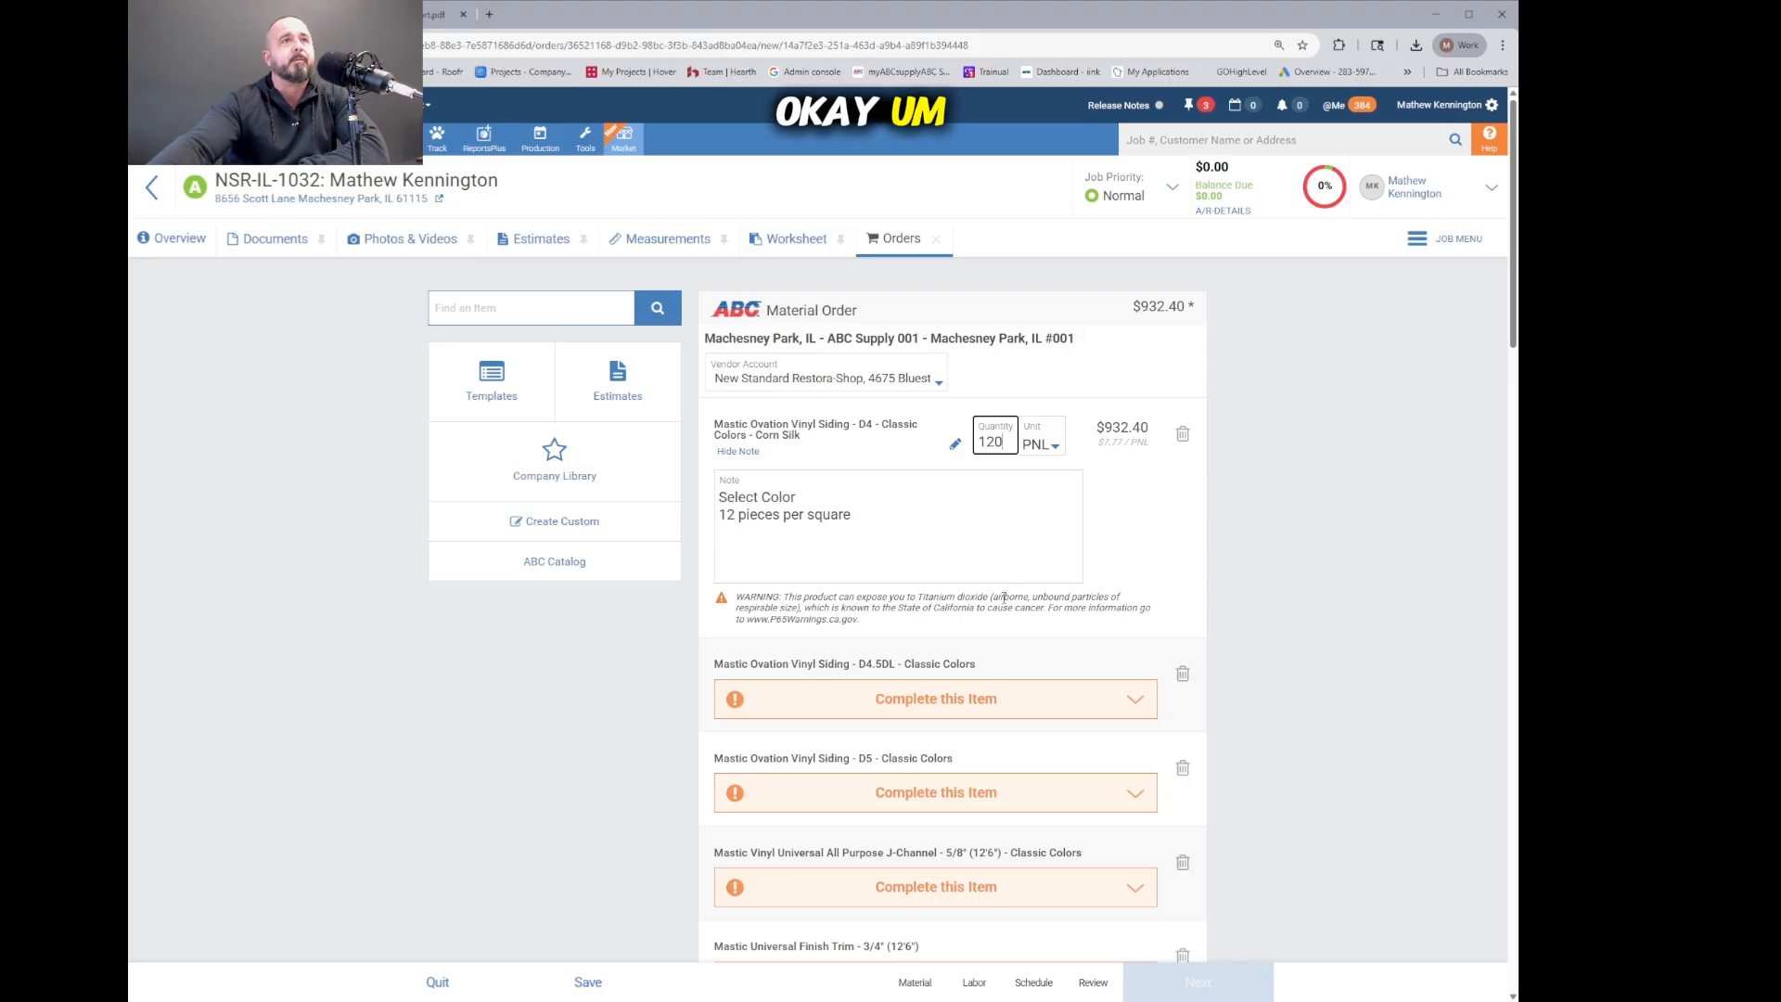
Step: Remove the Mastic Ovation D4.5DL and D5 Classic Colors siding items from the order
{"action": "scroll", "coordinate": [1003, 597], "scroll_direction": "down", "scroll_amount": 1}
{"action": "scroll", "coordinate": [1009, 590], "scroll_direction": "down", "scroll_amount": 2}
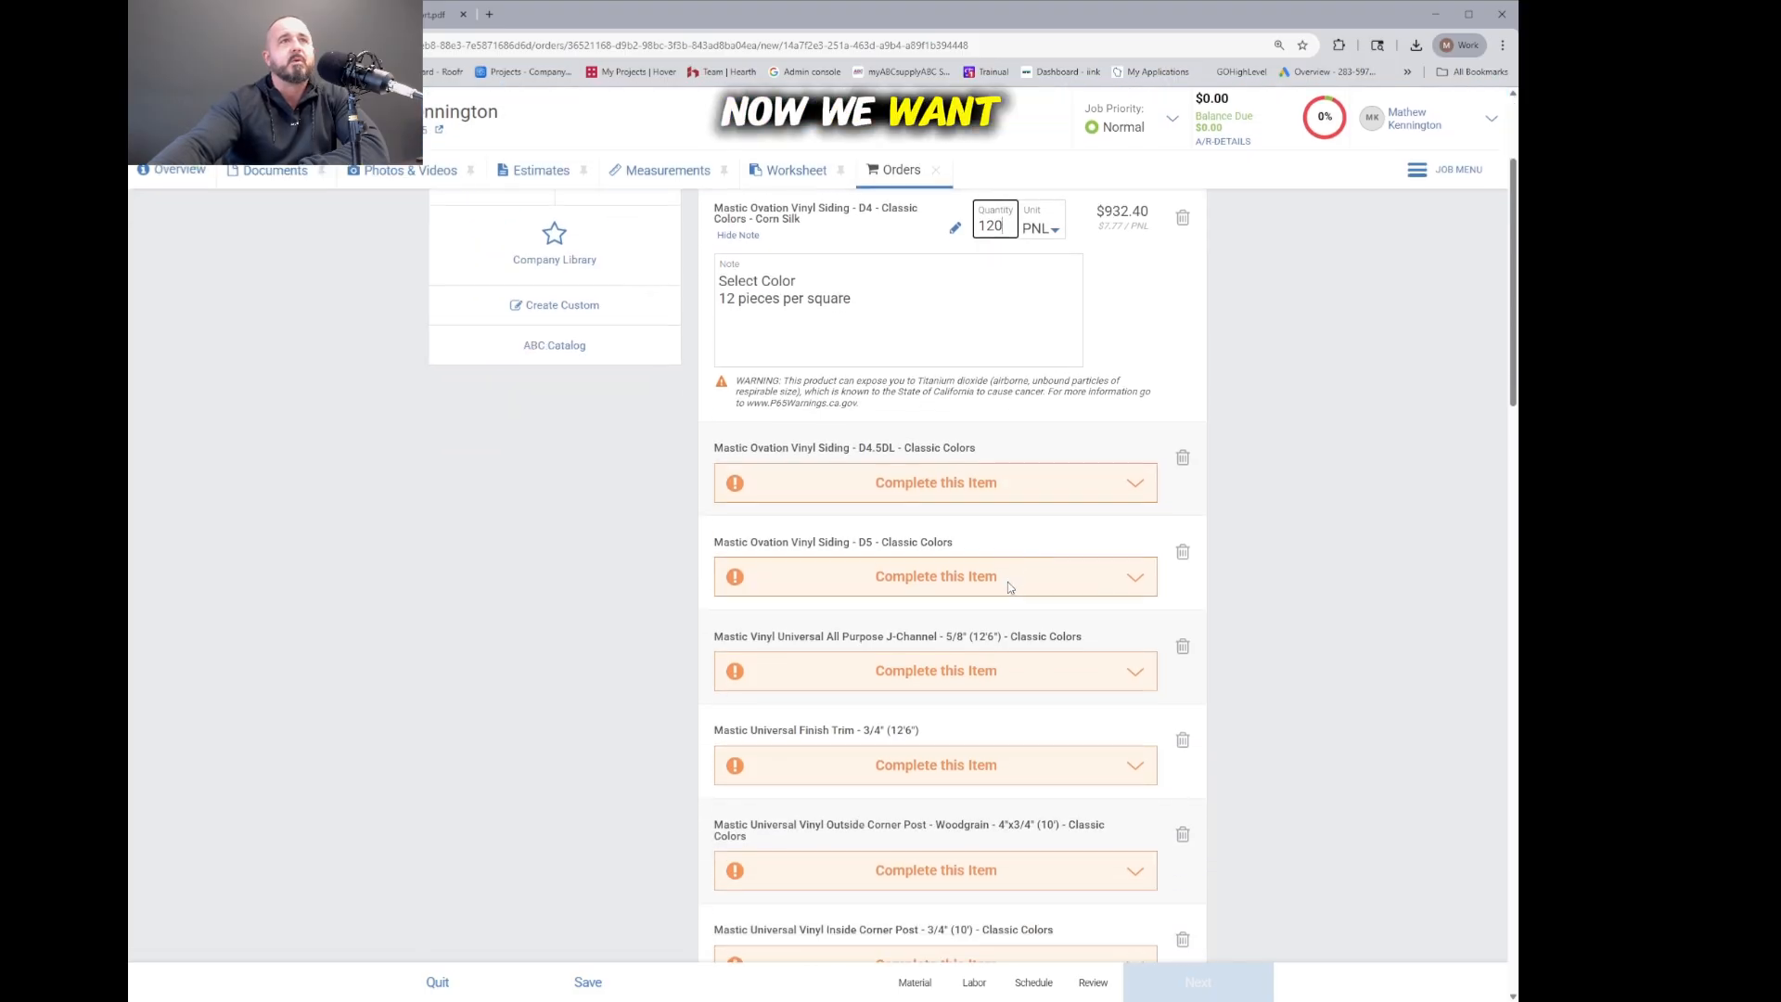
{"action": "left_click", "coordinate": [1183, 458]}
{"action": "left_click", "coordinate": [1184, 458]}
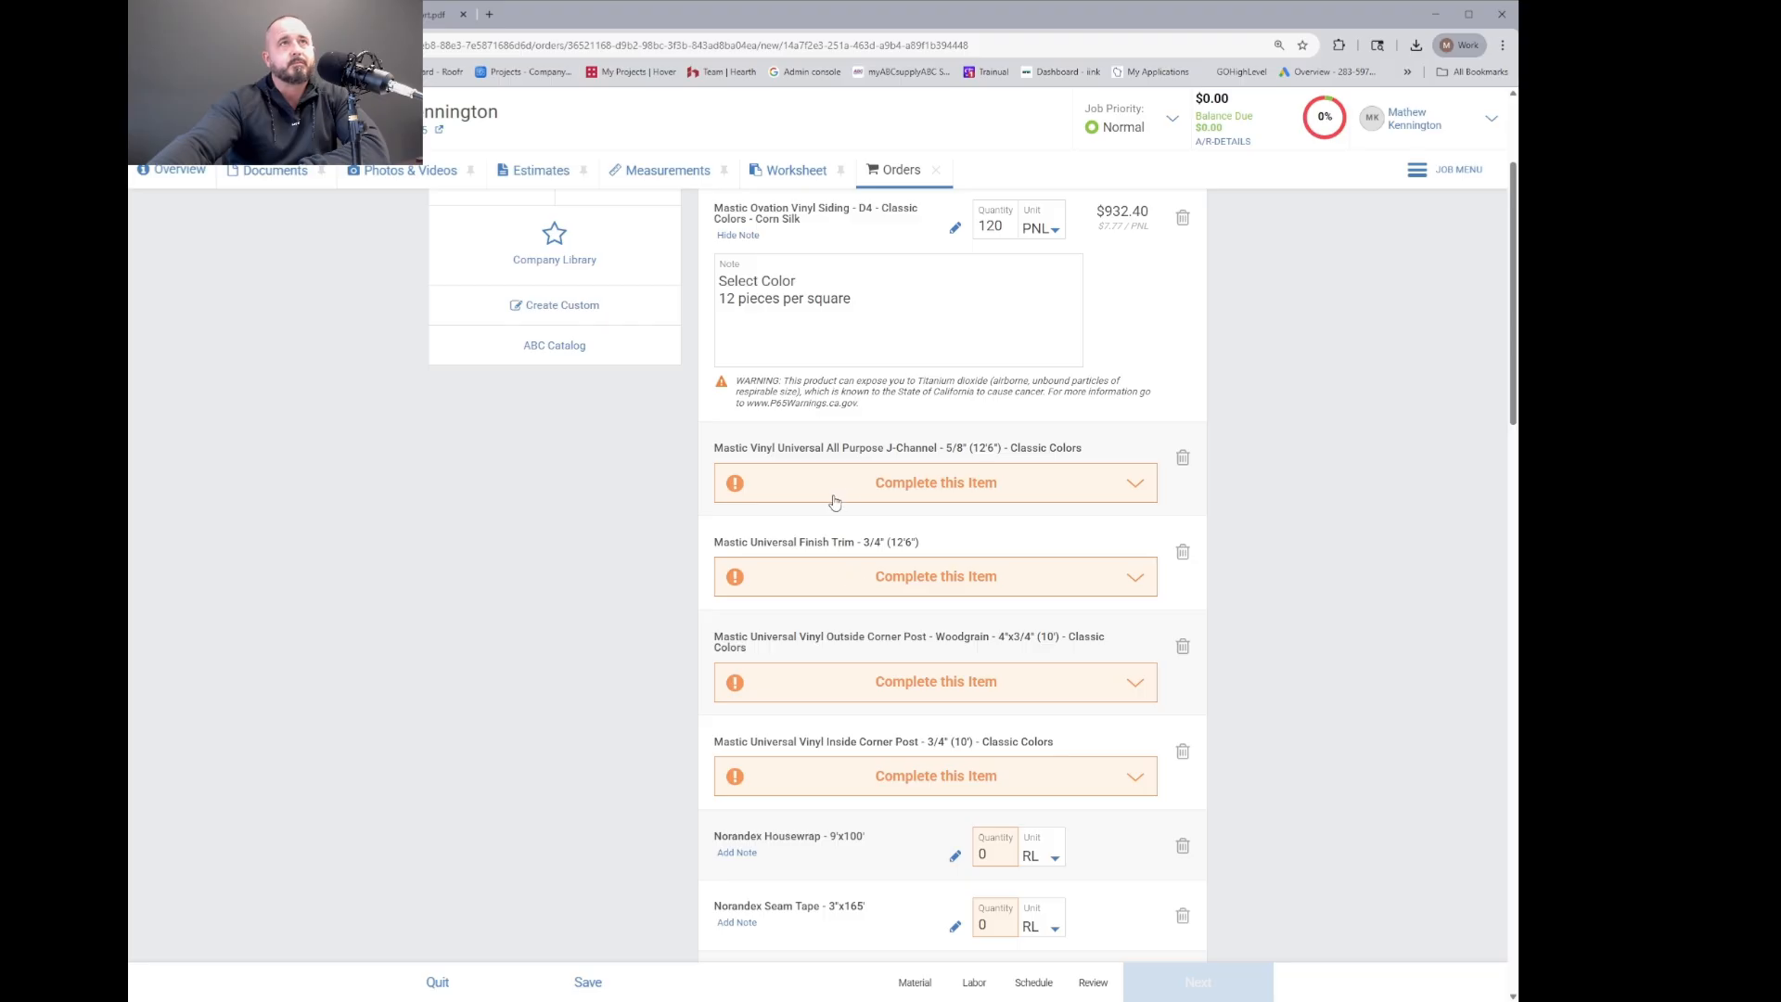
Step: Return the D4 Corn Silk siding to 1000 SF, leaving its pieces-per-square note unchanged
{"action": "double_click", "coordinate": [992, 225]}
{"action": "type", "text": "1000"}
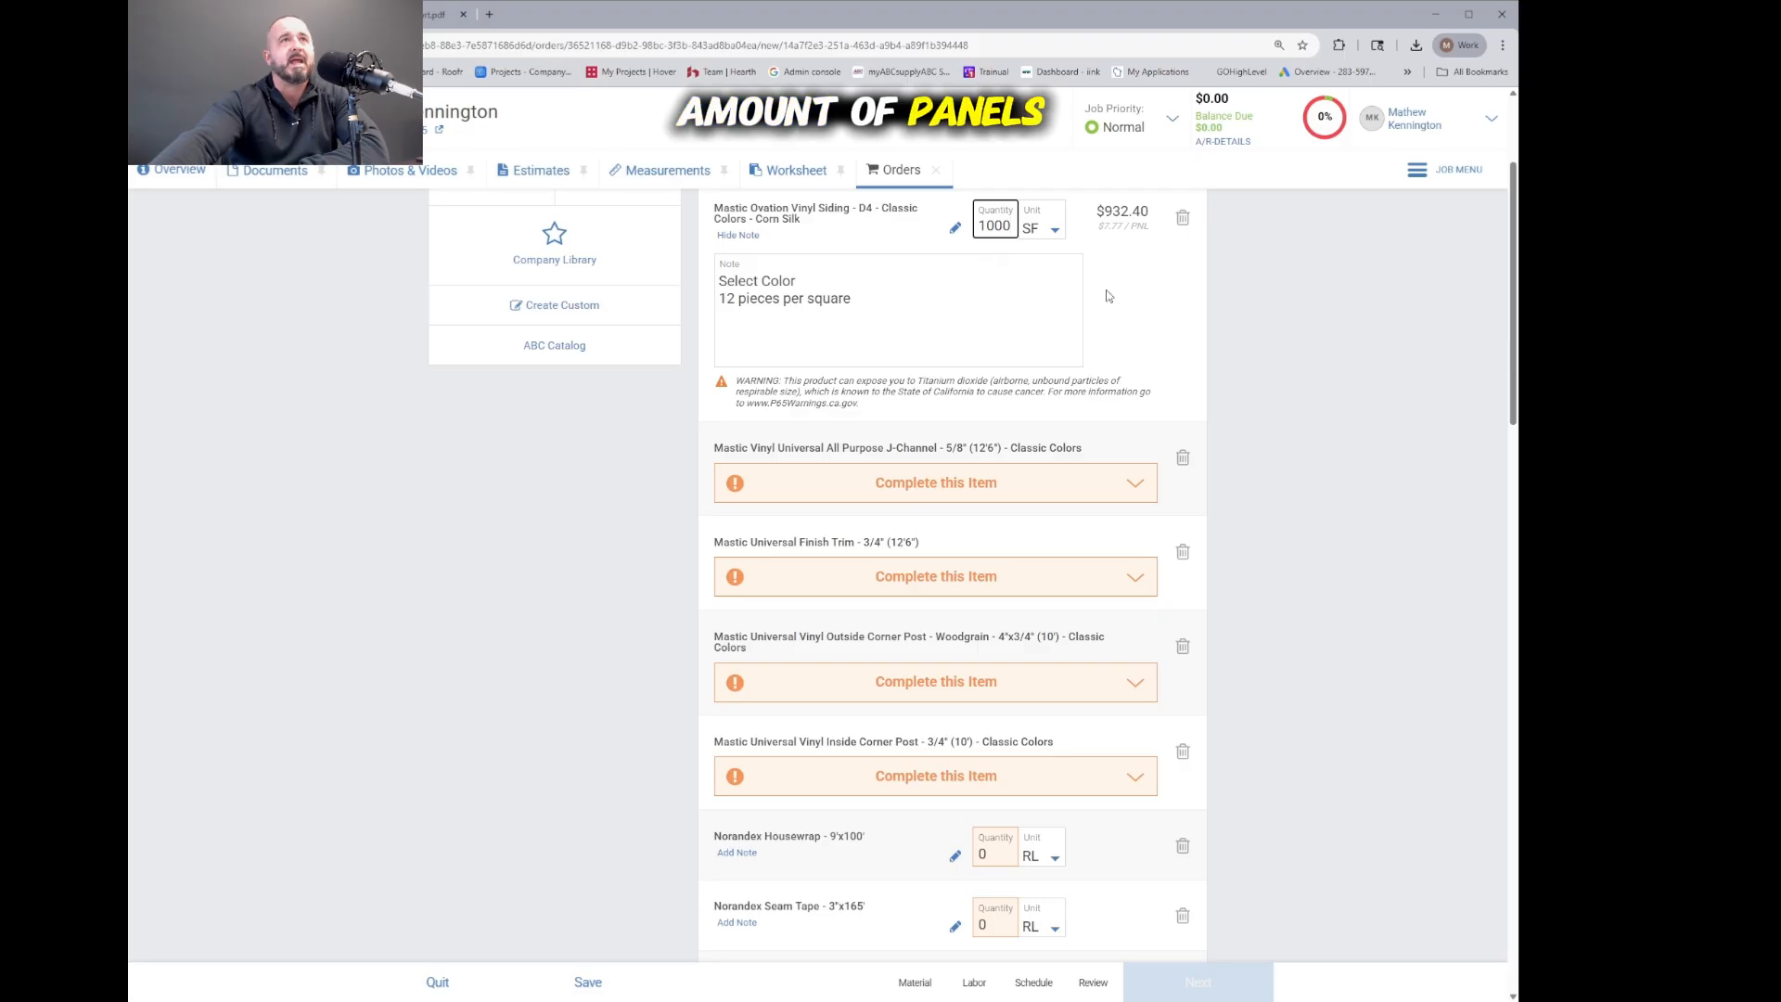
{"action": "scroll", "coordinate": [1210, 386], "scroll_direction": "up", "scroll_amount": 2}
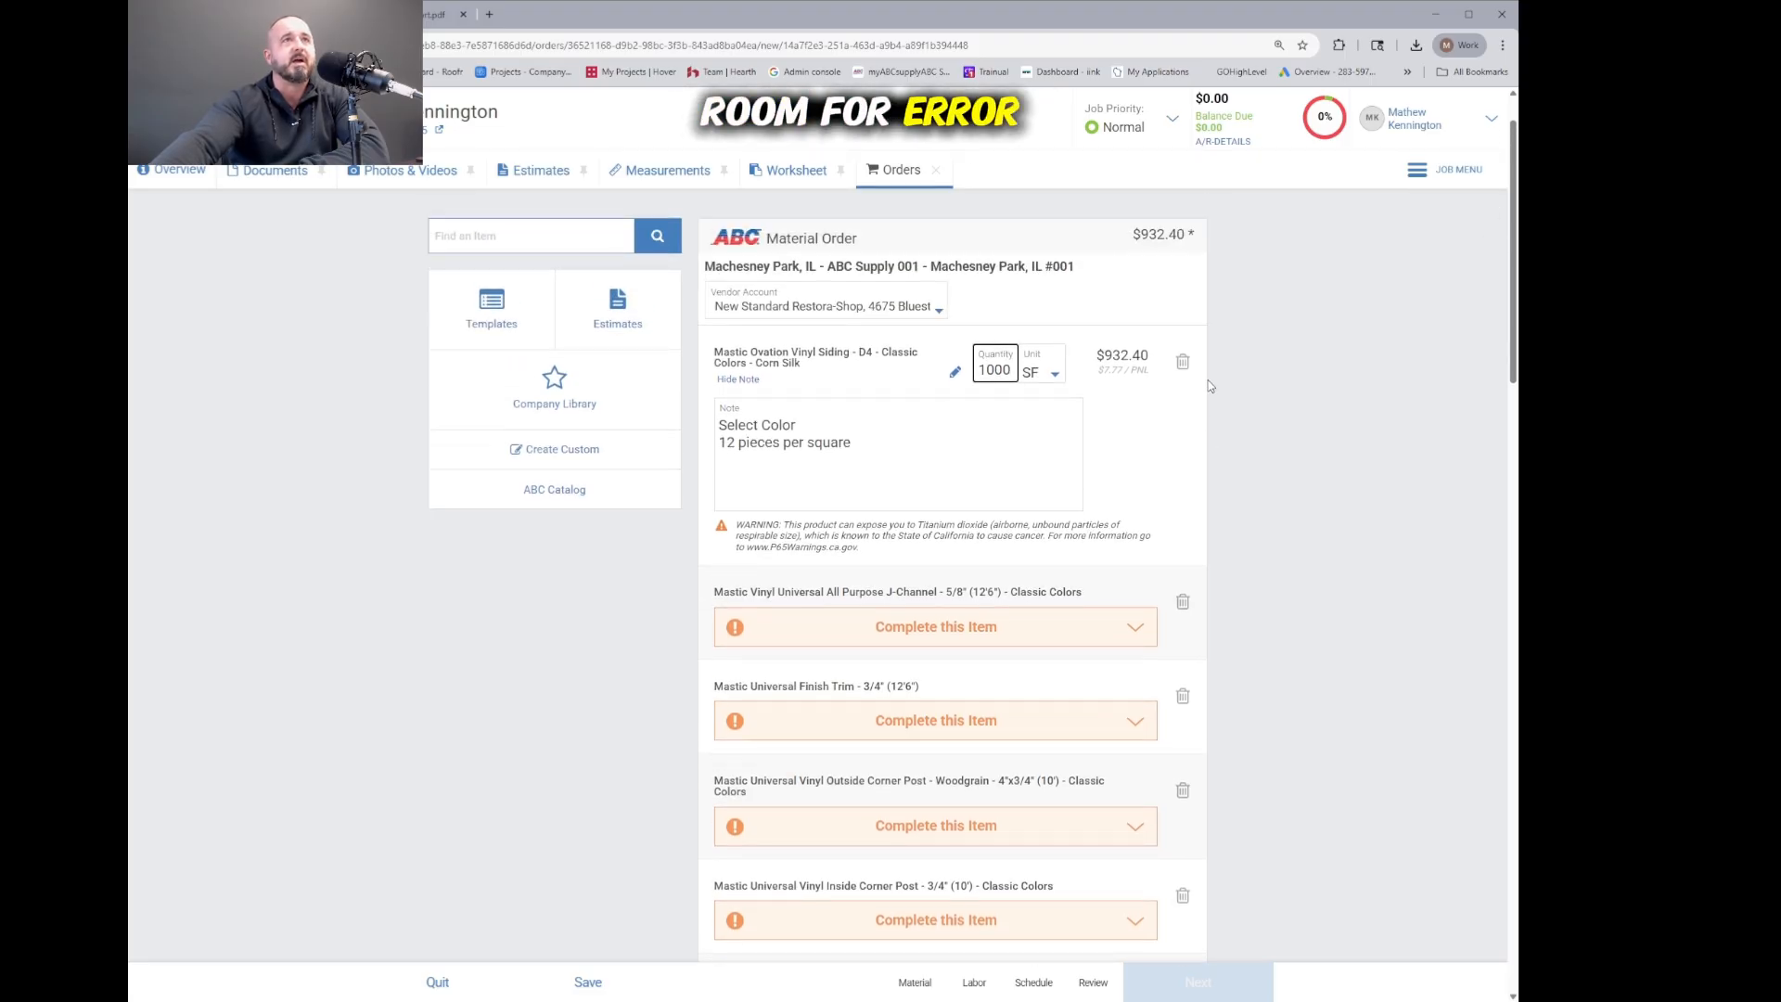
{"action": "left_click_drag", "start_coordinate": [851, 443], "coordinate": [719, 445]}
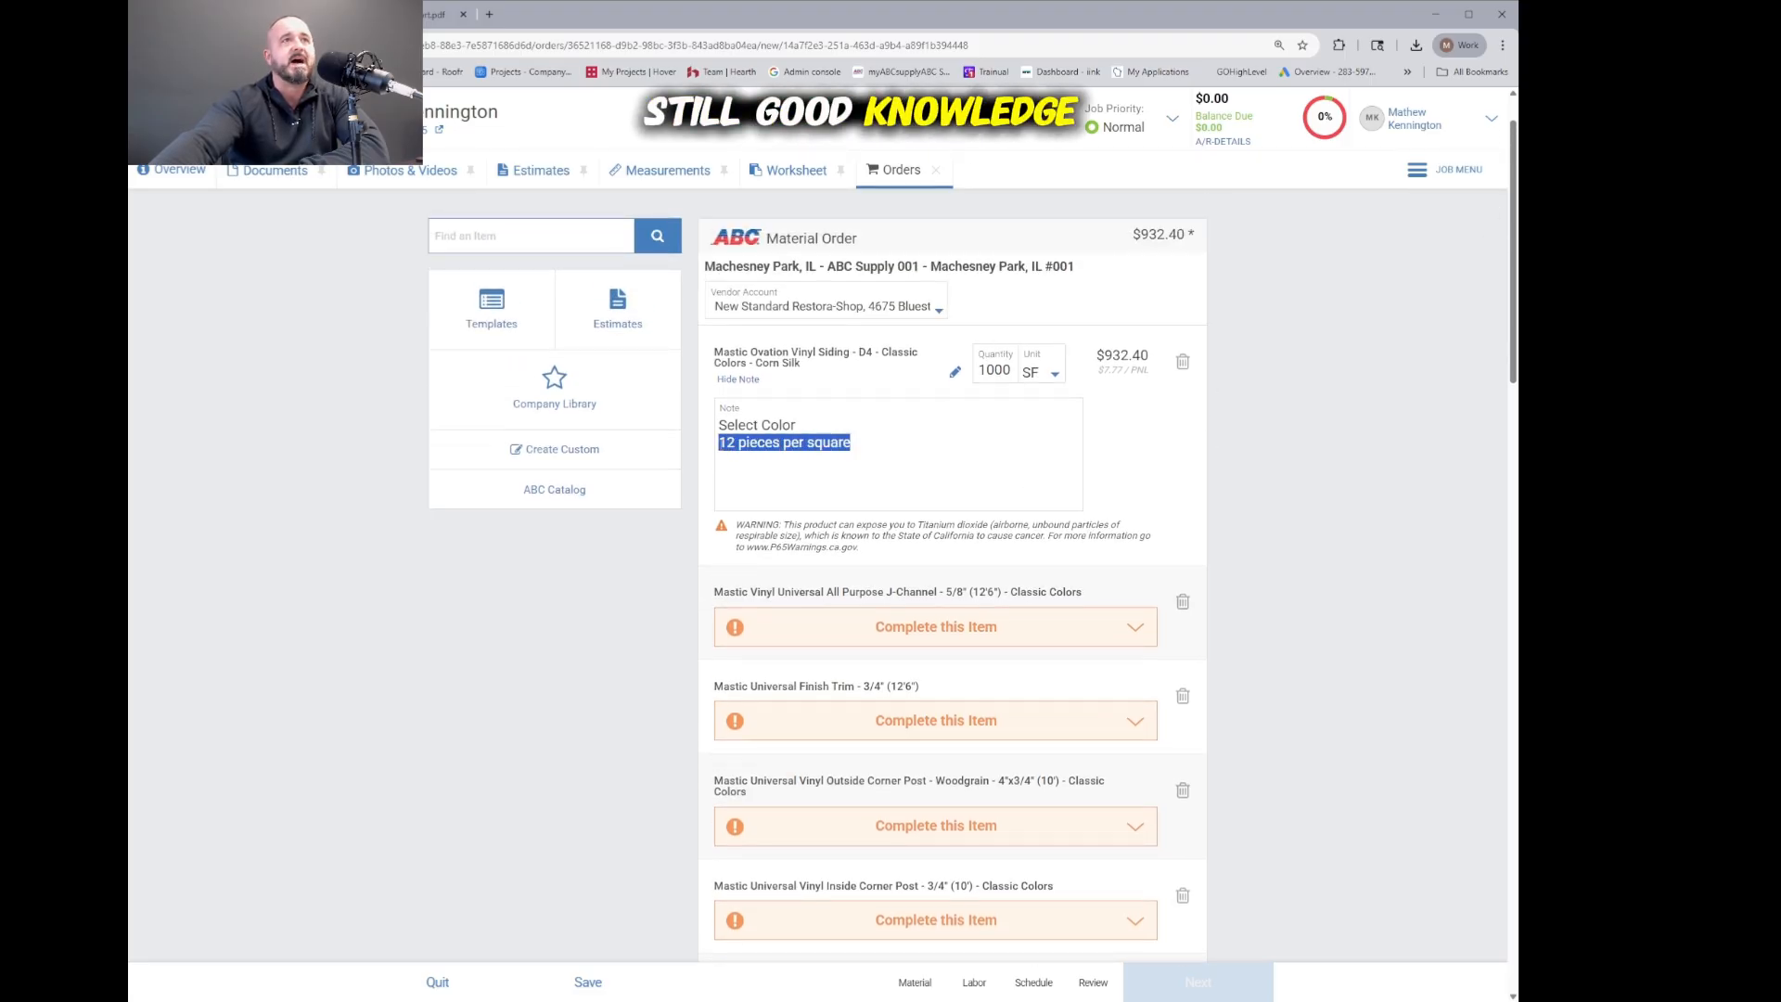
{"action": "left_click", "coordinate": [994, 466]}
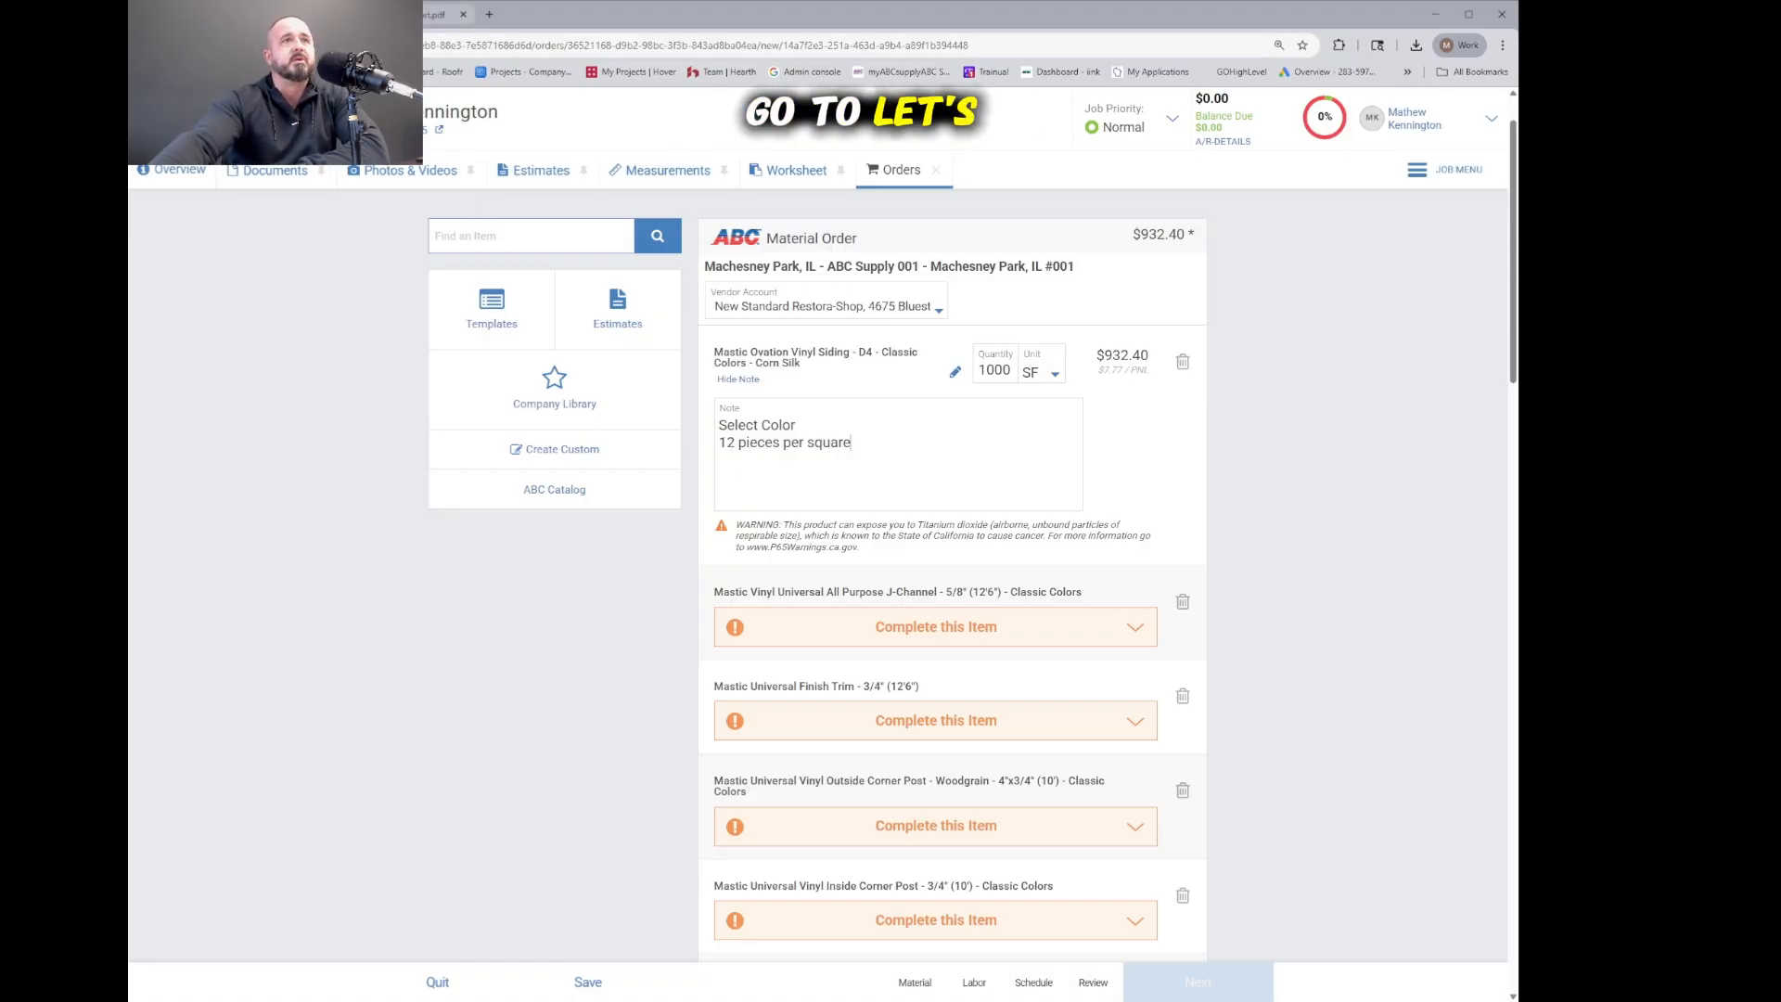
Step: Complete the Mastic Vinyl Universal All Purpose J-Channel 5/8" item with the Cornsilk color
{"action": "left_click", "coordinate": [878, 637]}
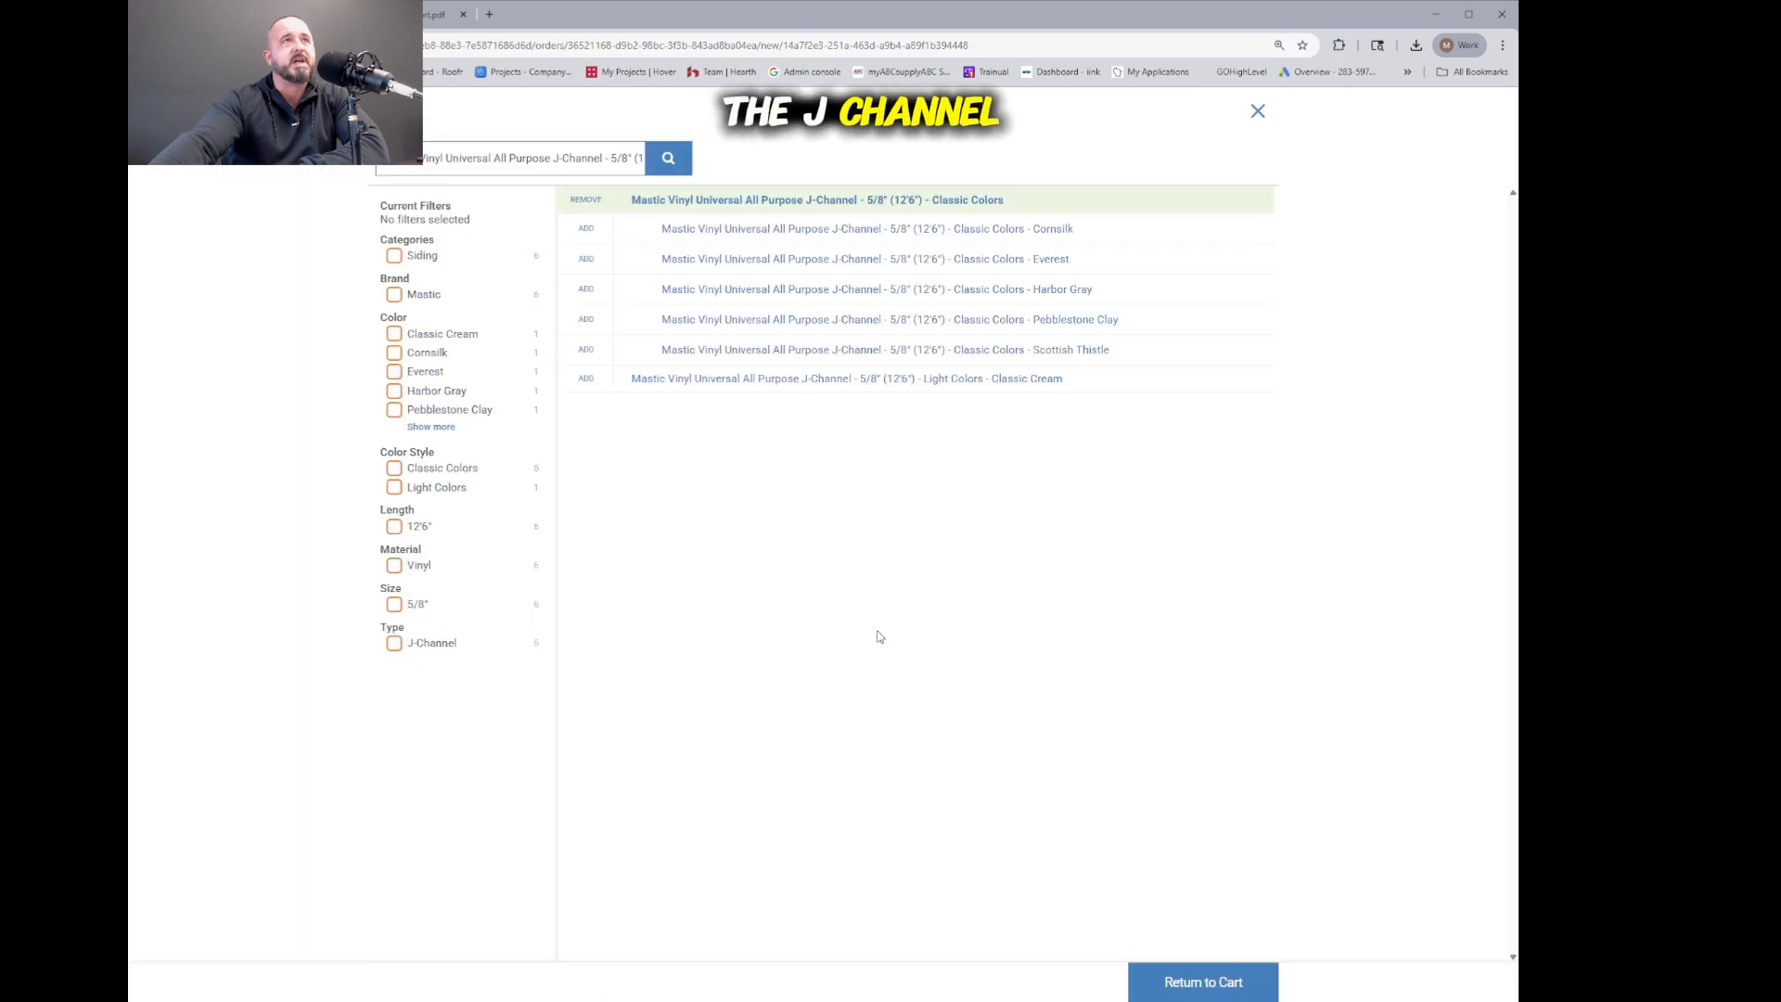
{"action": "left_click", "coordinate": [1019, 240]}
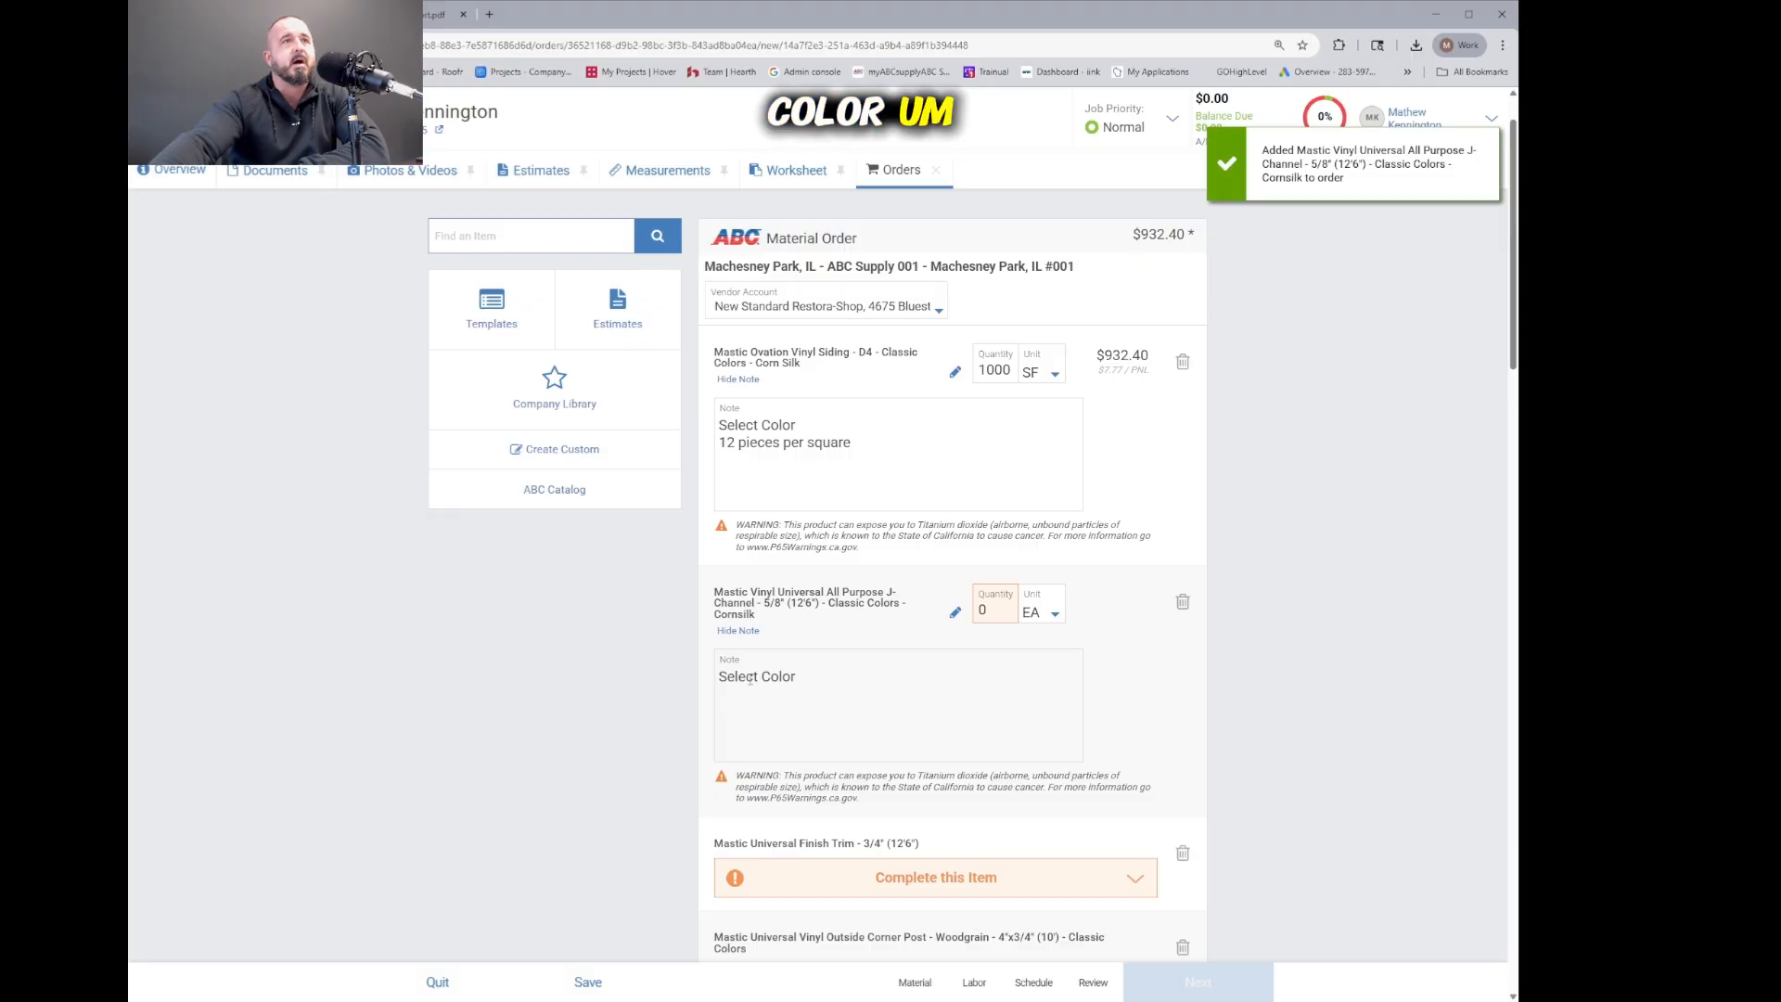
Step: Examine the walls-only report's elevations, wall view and summary for the top-of-wall, window and door perimeter, and fascia lengths needed for J-channel
{"action": "left_click", "coordinate": [429, 22]}
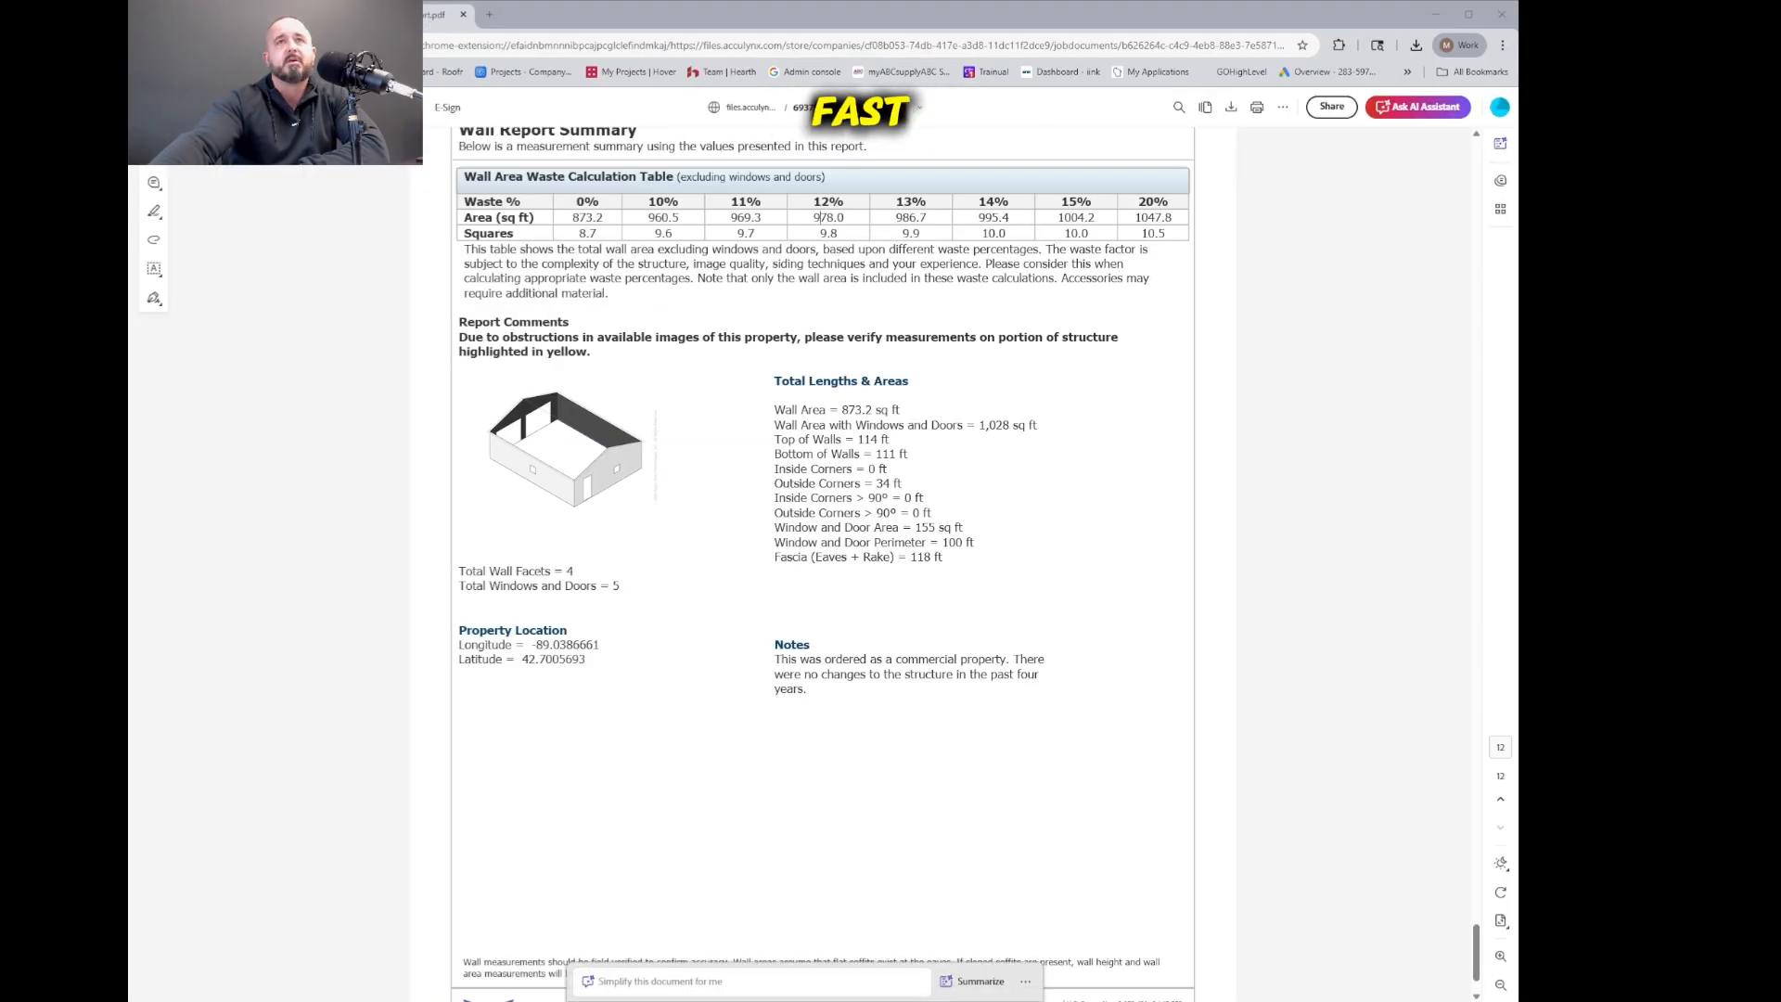
{"action": "scroll", "coordinate": [818, 232], "scroll_direction": "up", "scroll_amount": 1}
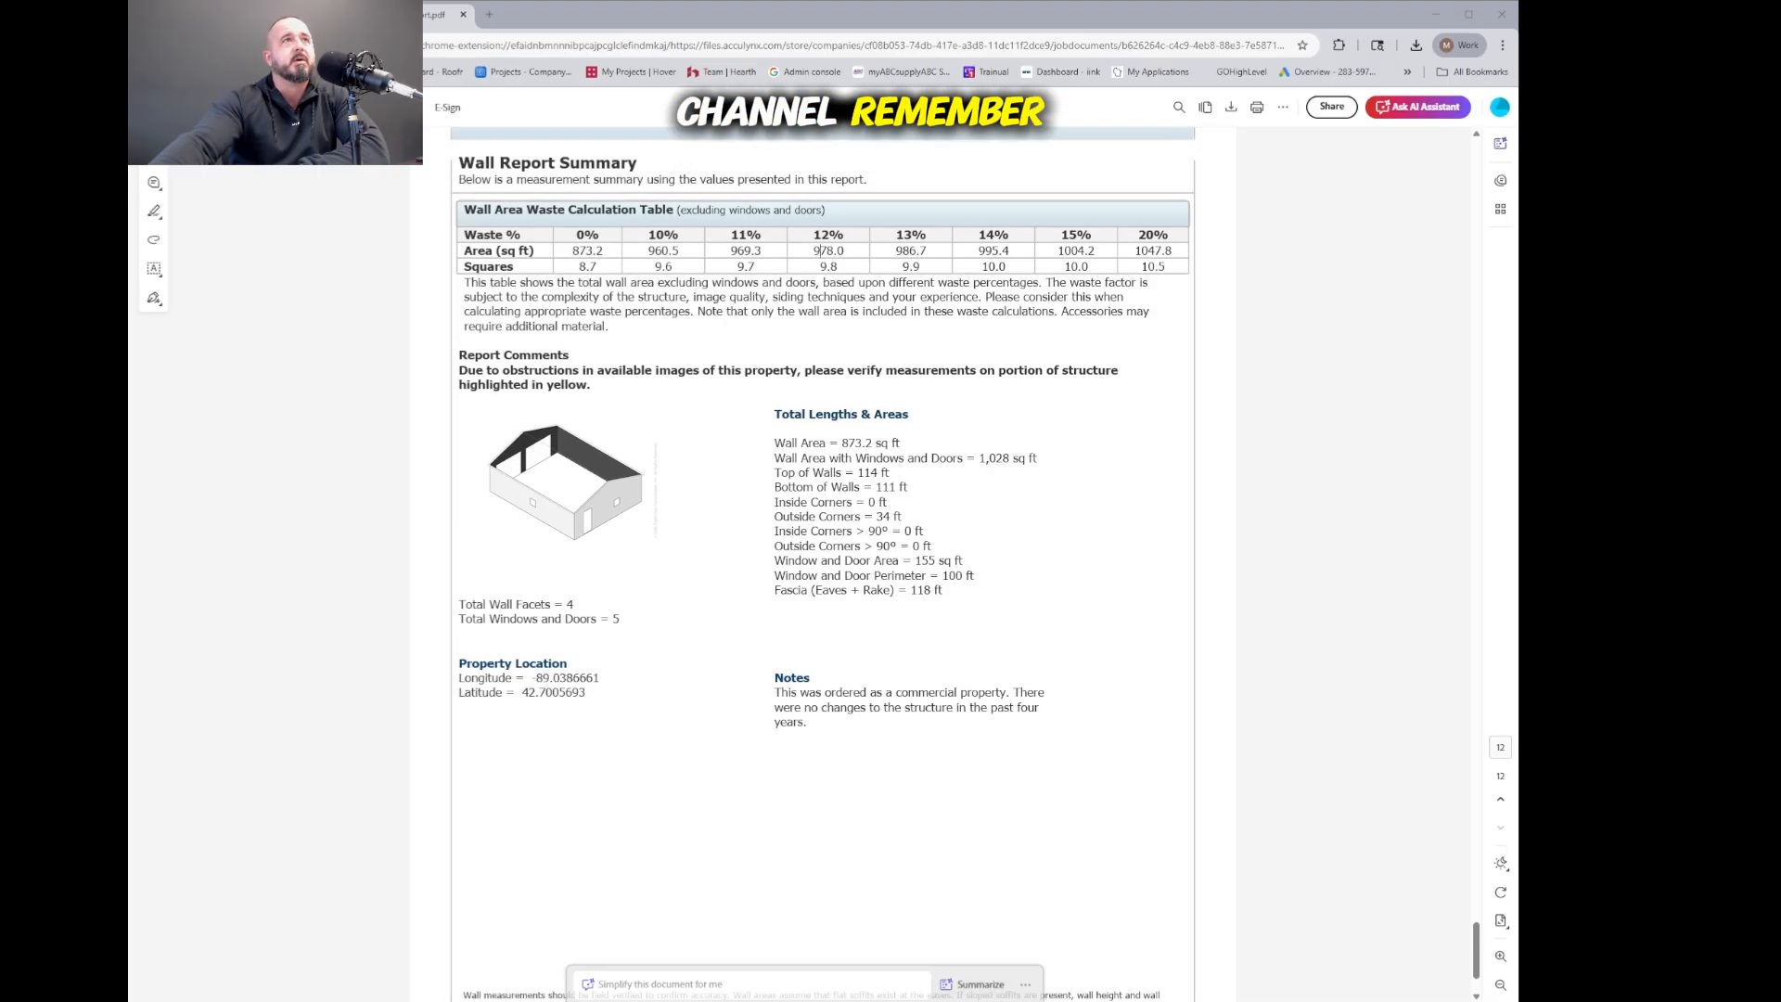
{"action": "scroll", "coordinate": [820, 250], "scroll_direction": "down", "scroll_amount": 2}
{"action": "scroll", "coordinate": [820, 895], "scroll_direction": "up", "scroll_amount": 7}
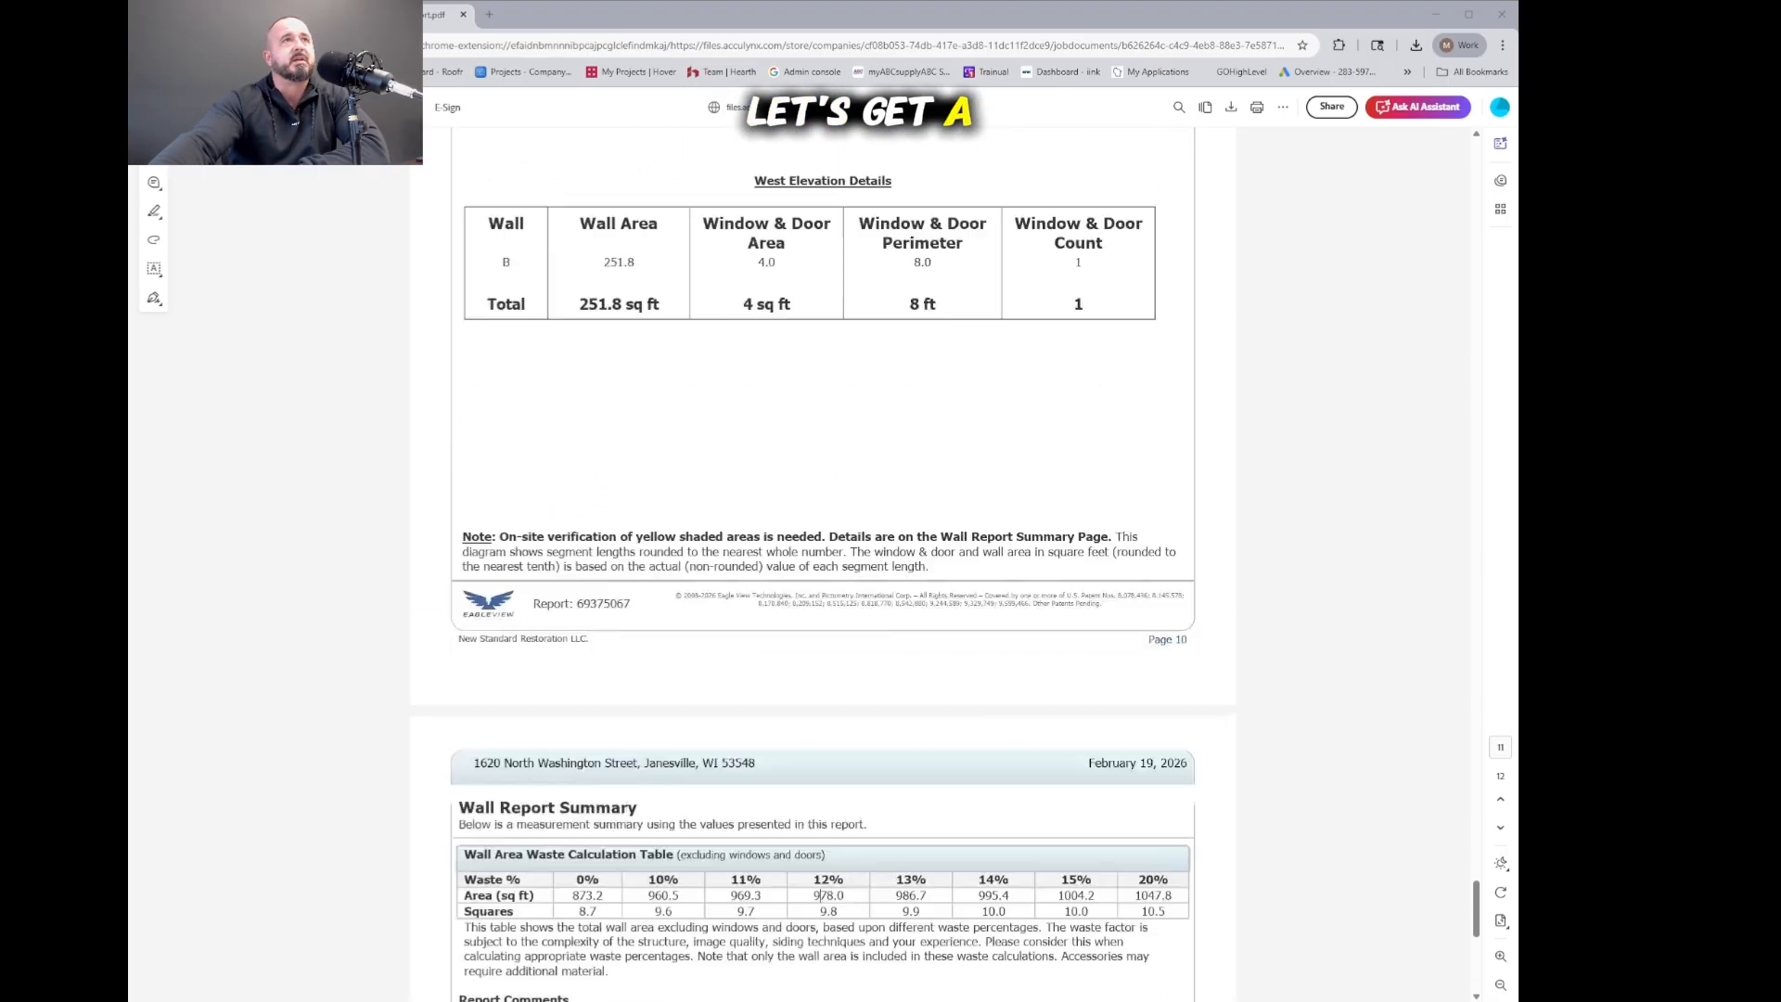
{"action": "scroll", "coordinate": [819, 895], "scroll_direction": "up", "scroll_amount": 12}
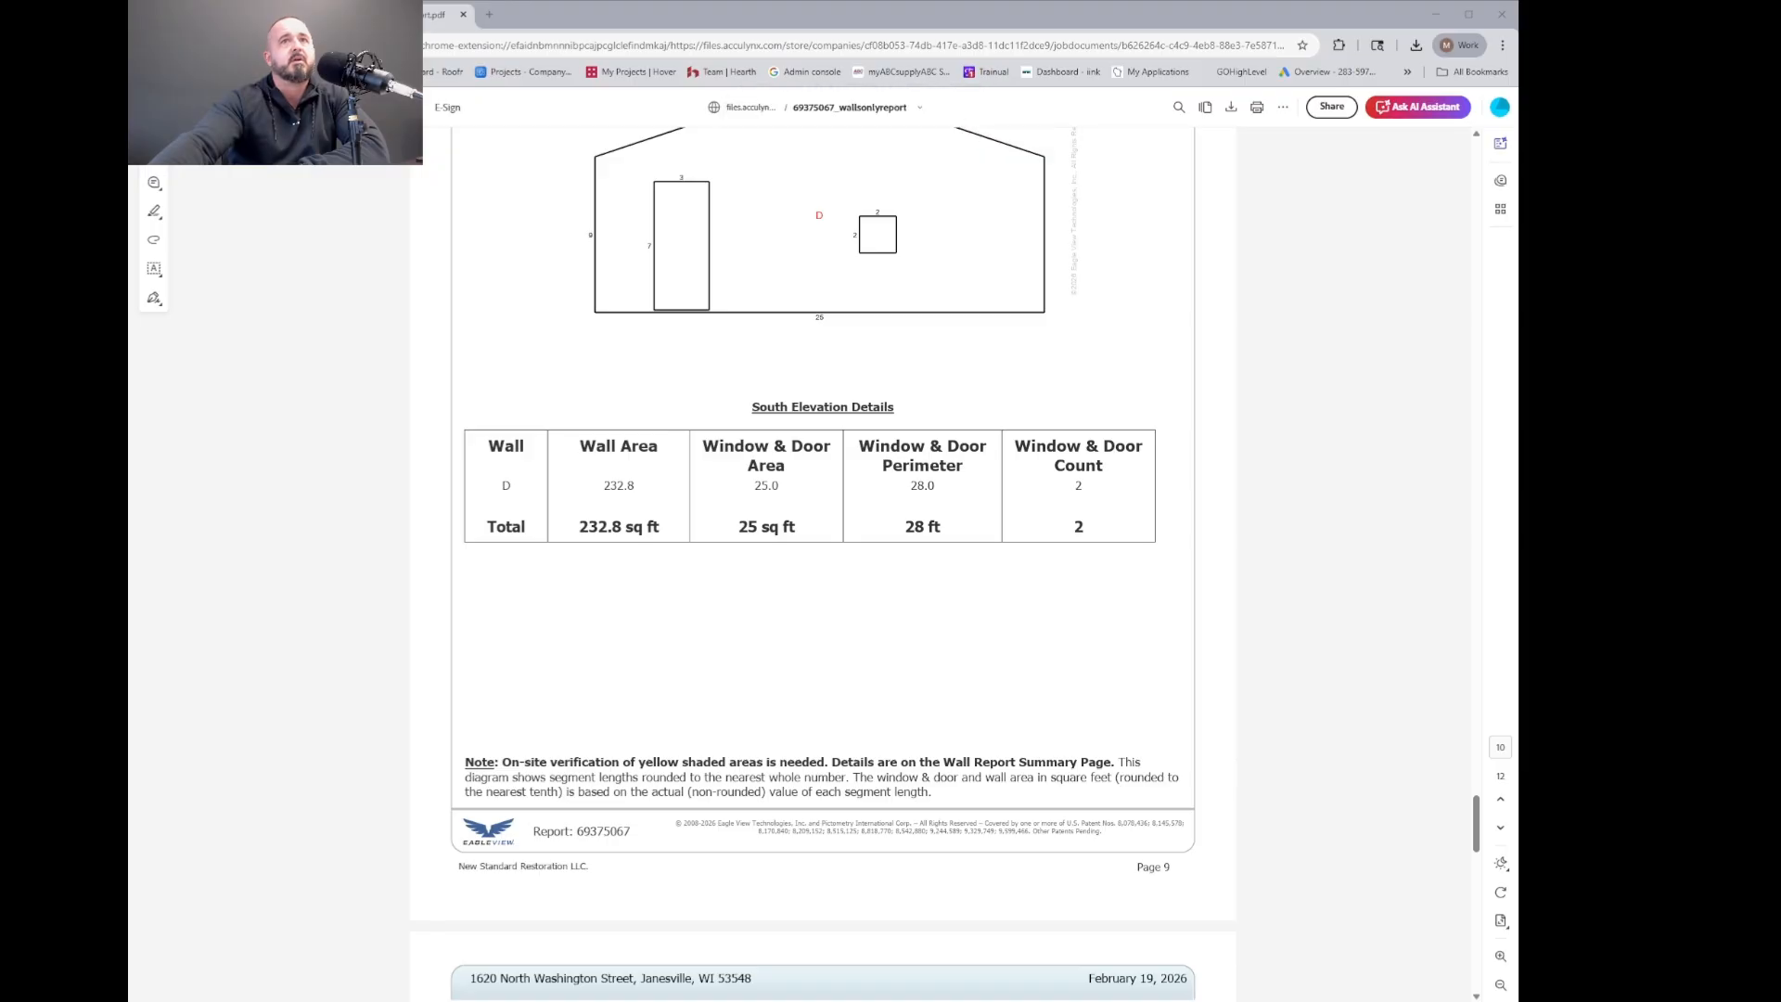
{"action": "left_click_drag", "start_coordinate": [1477, 843], "coordinate": [1489, 546]}
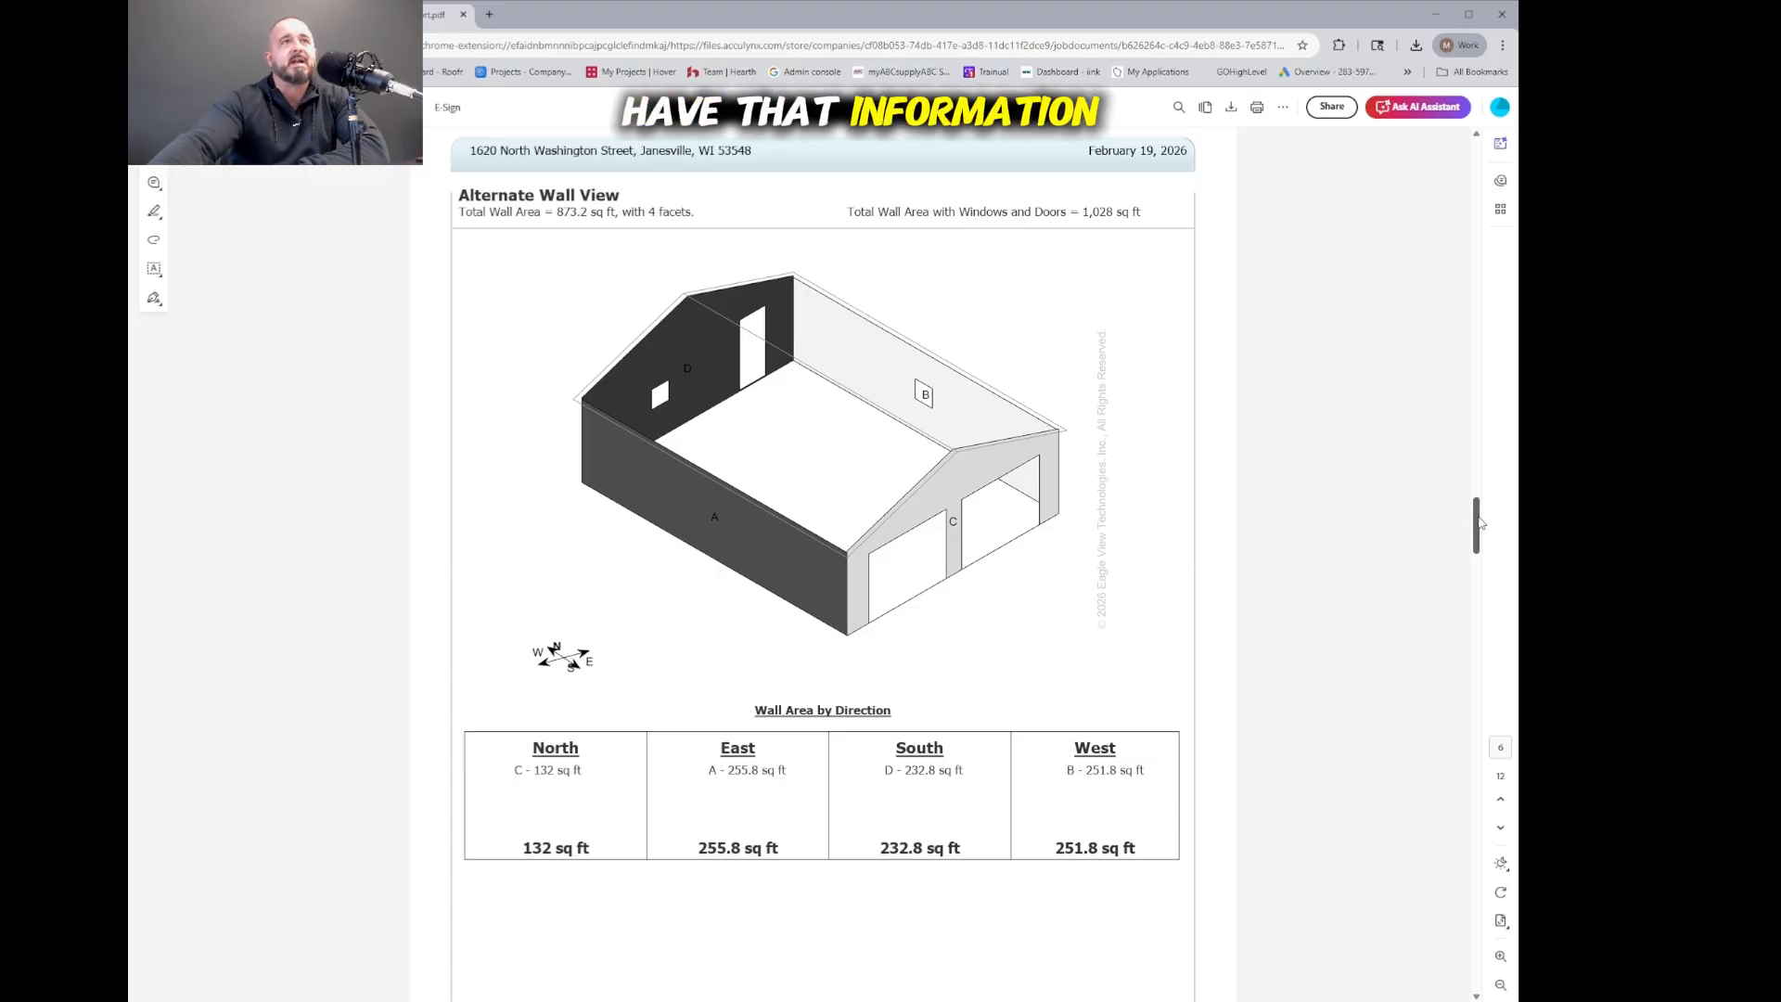
{"action": "left_click_drag", "start_coordinate": [1476, 525], "coordinate": [1481, 943]}
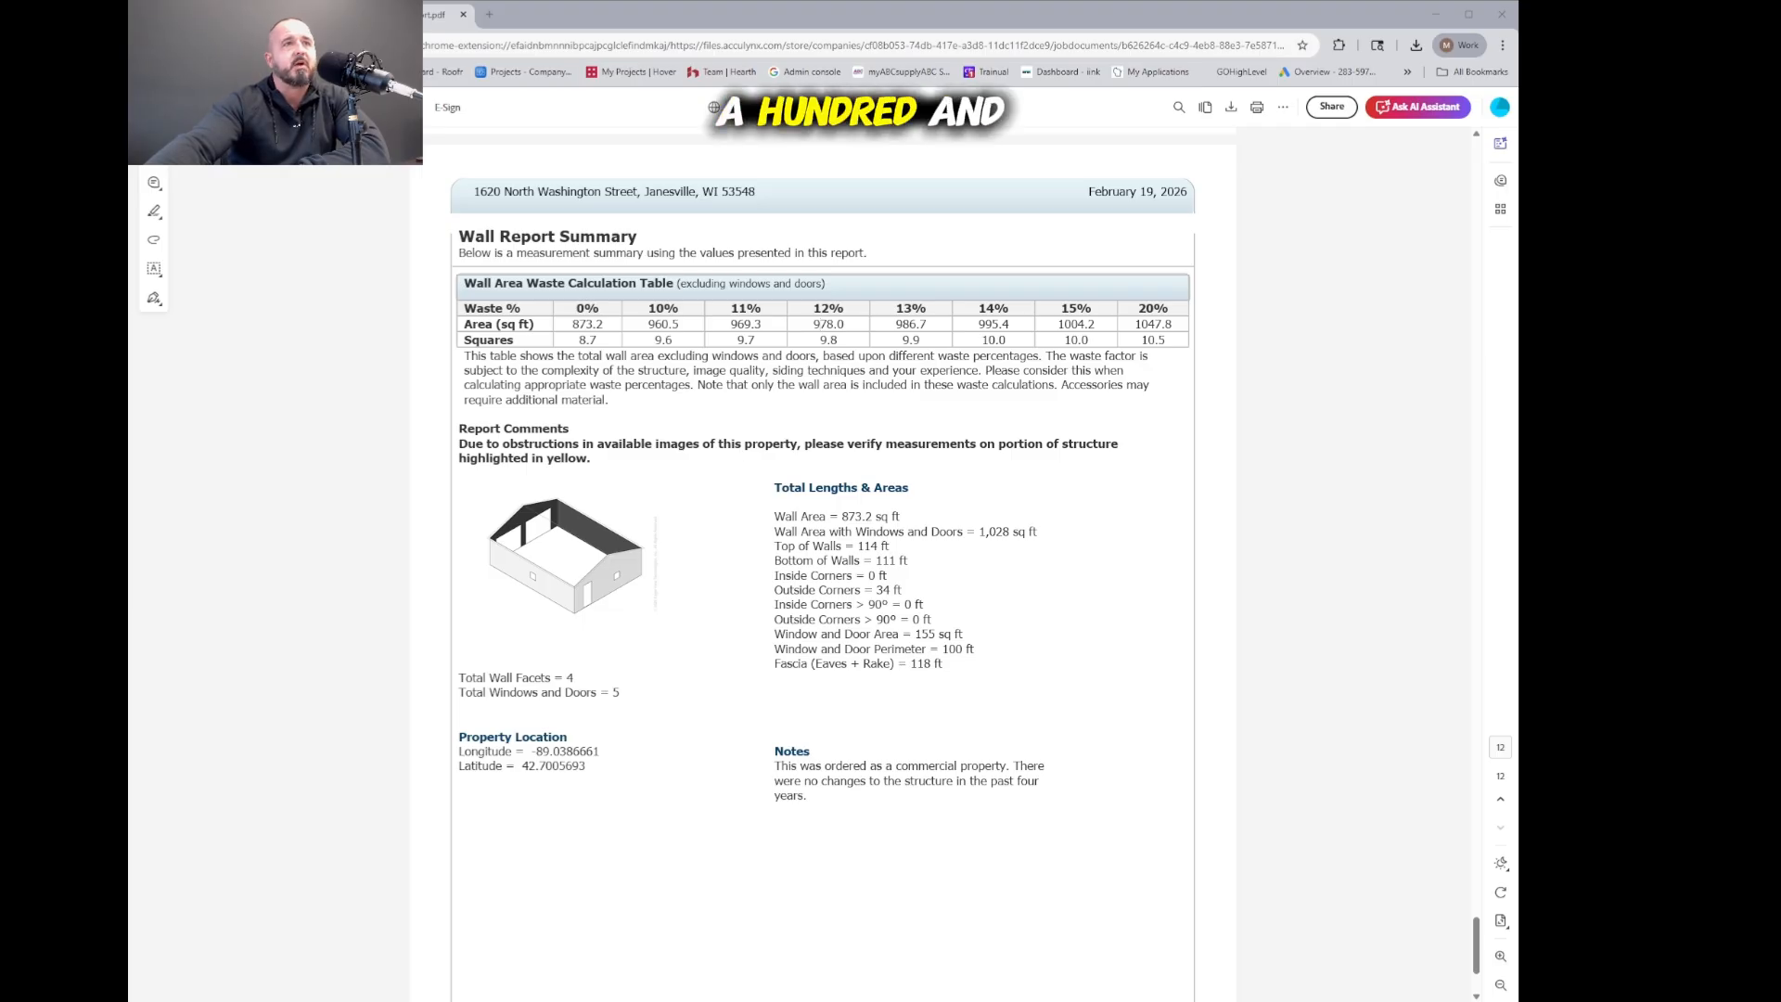
{"action": "double_click", "coordinate": [920, 664]}
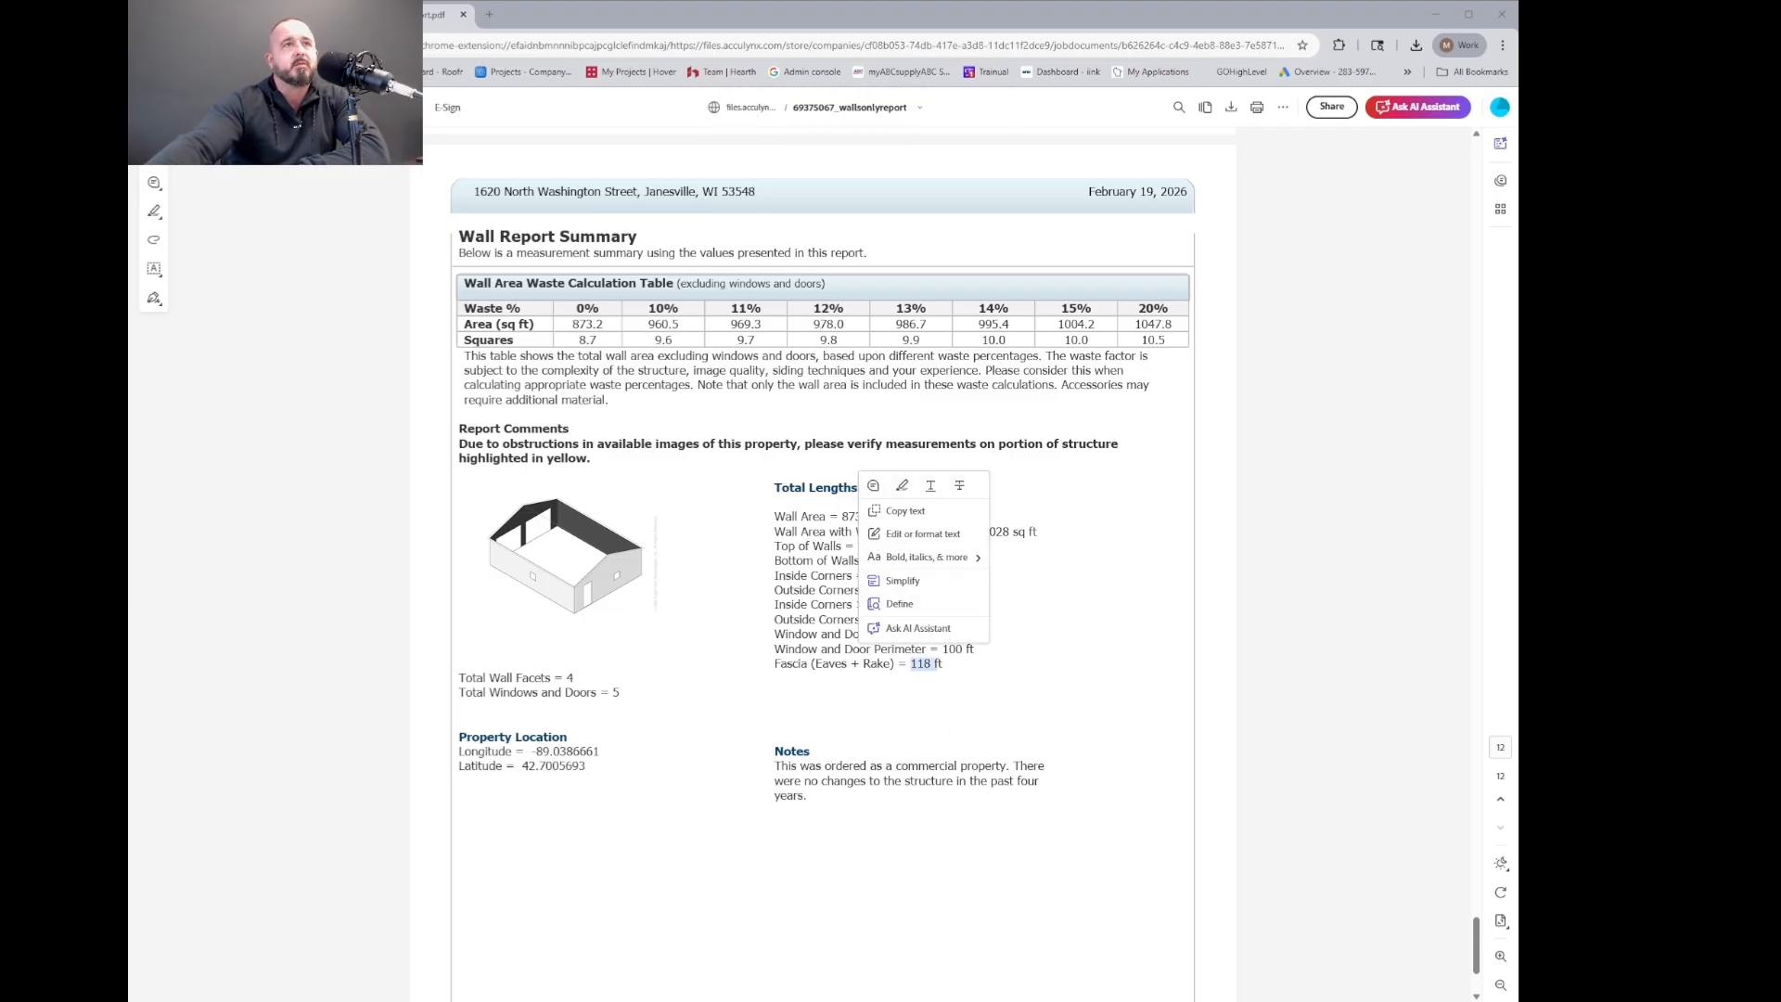
{"action": "left_click", "coordinate": [1069, 701]}
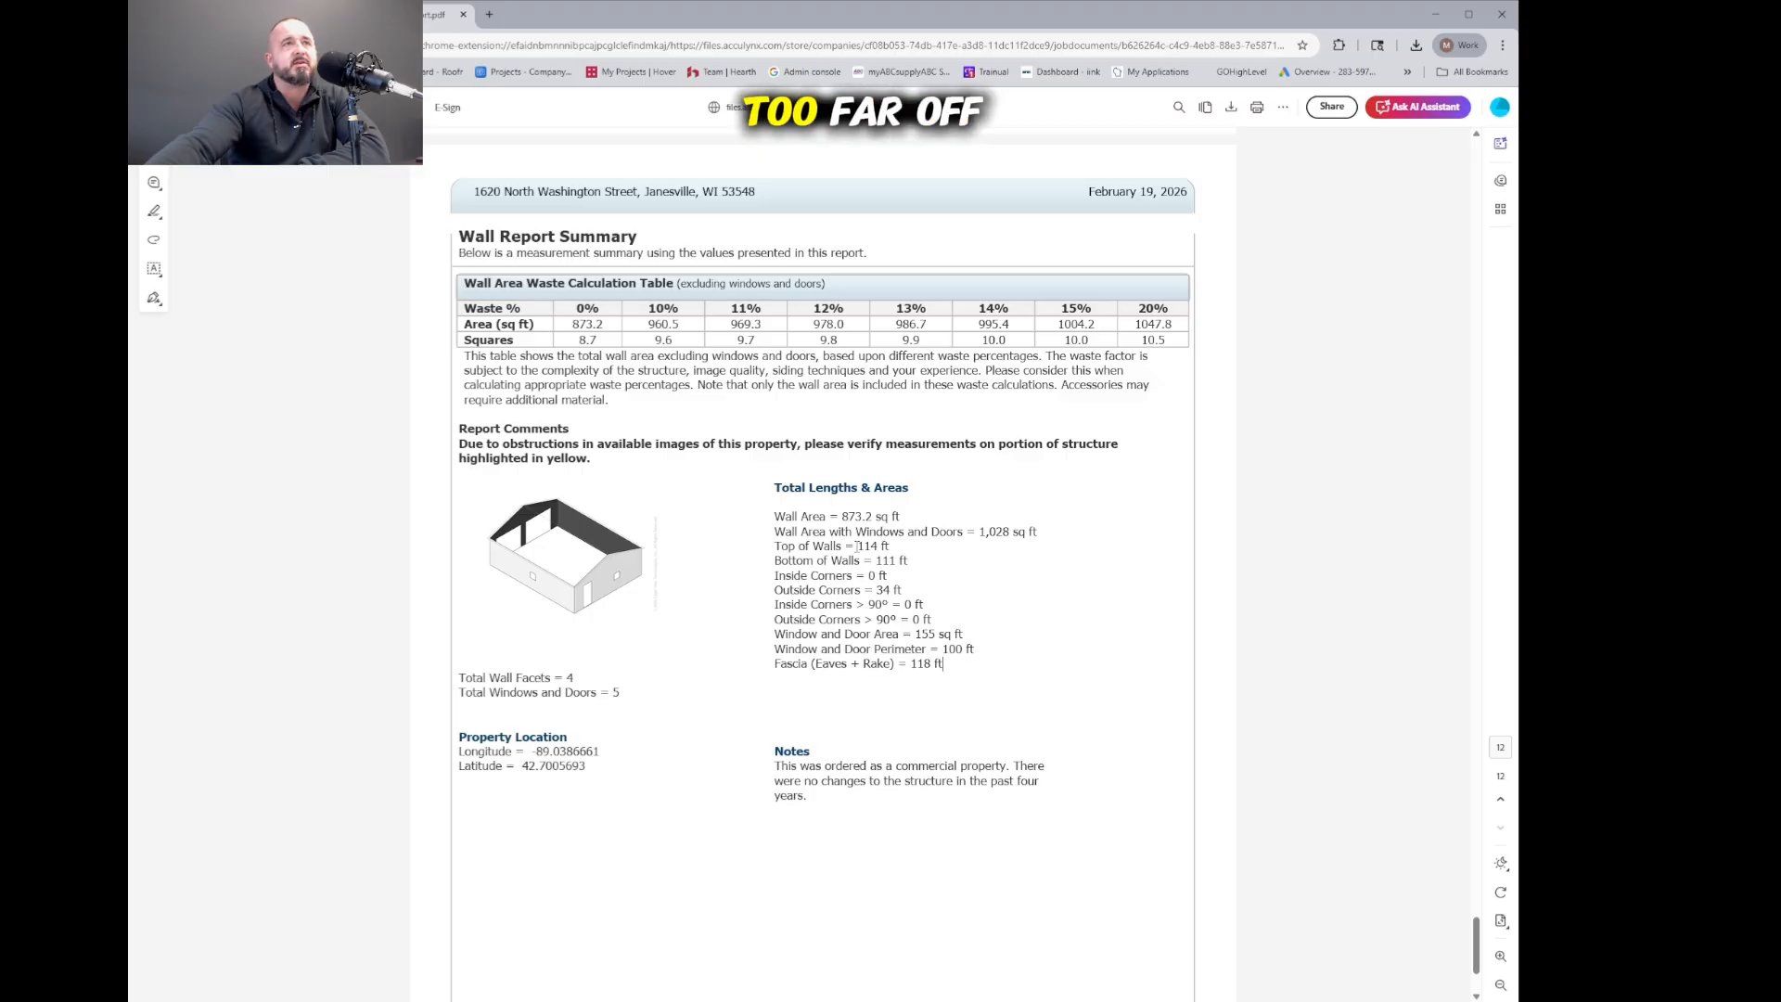
{"action": "left_click_drag", "start_coordinate": [855, 547], "coordinate": [879, 546]}
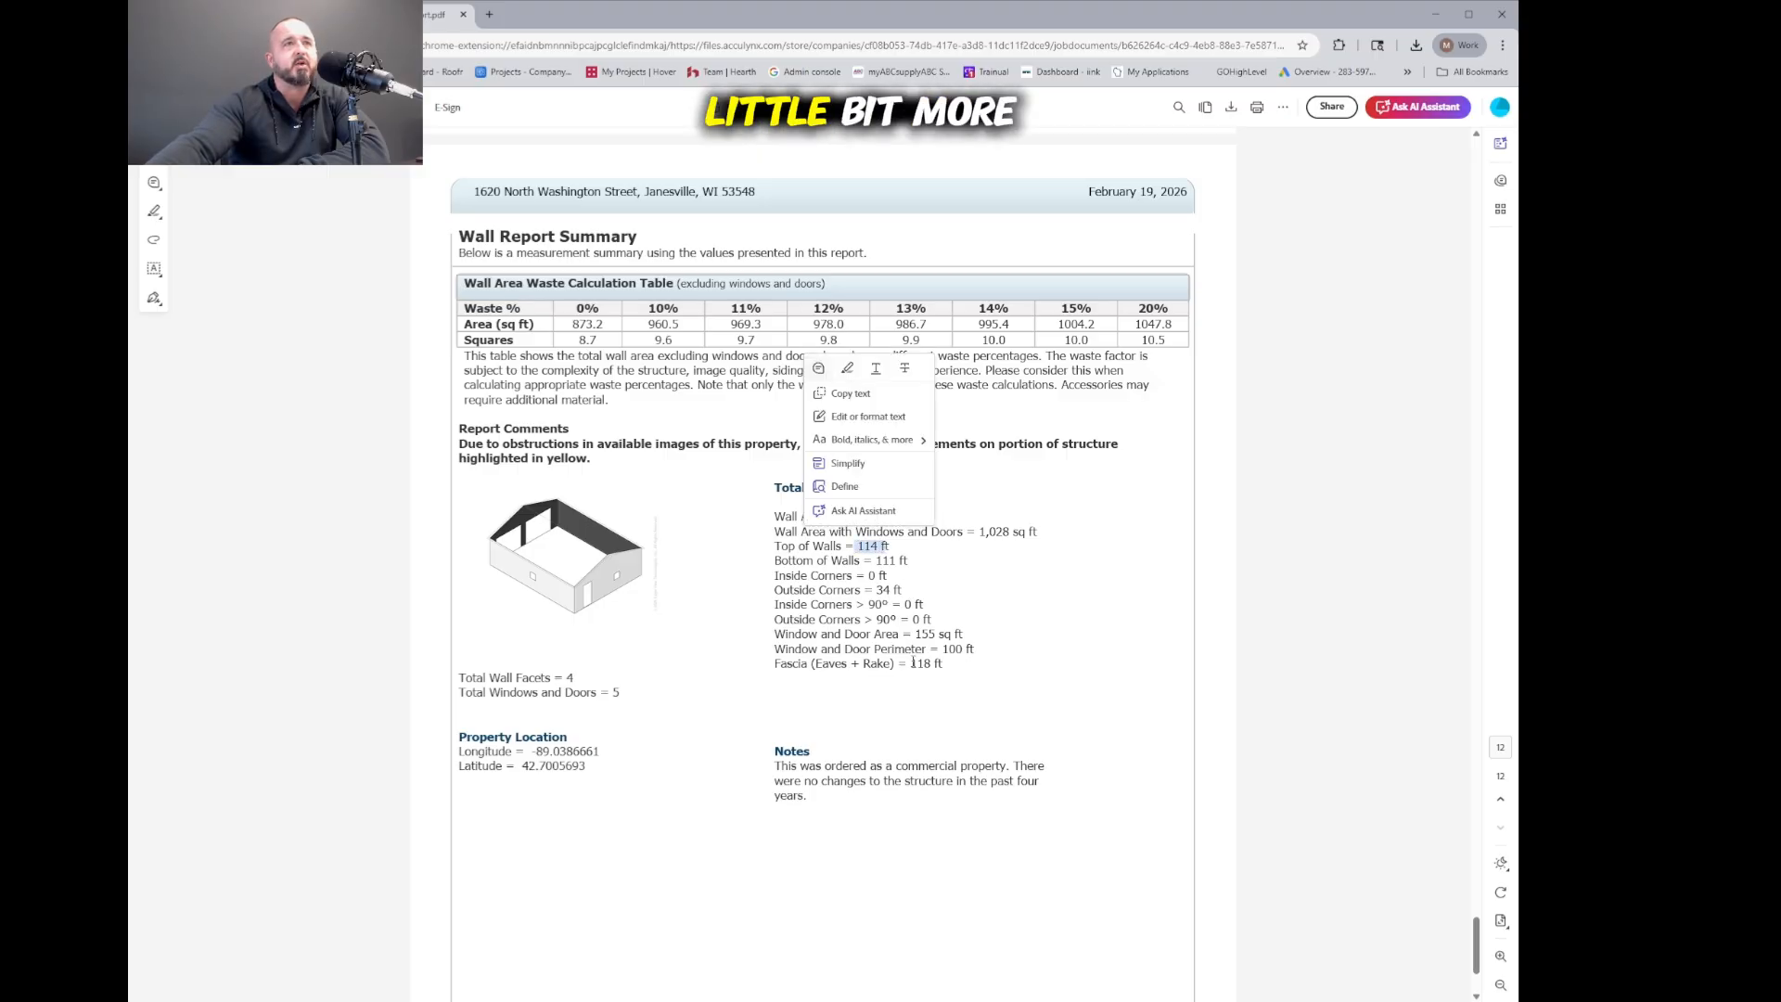
{"action": "left_click_drag", "start_coordinate": [910, 664], "coordinate": [932, 663]}
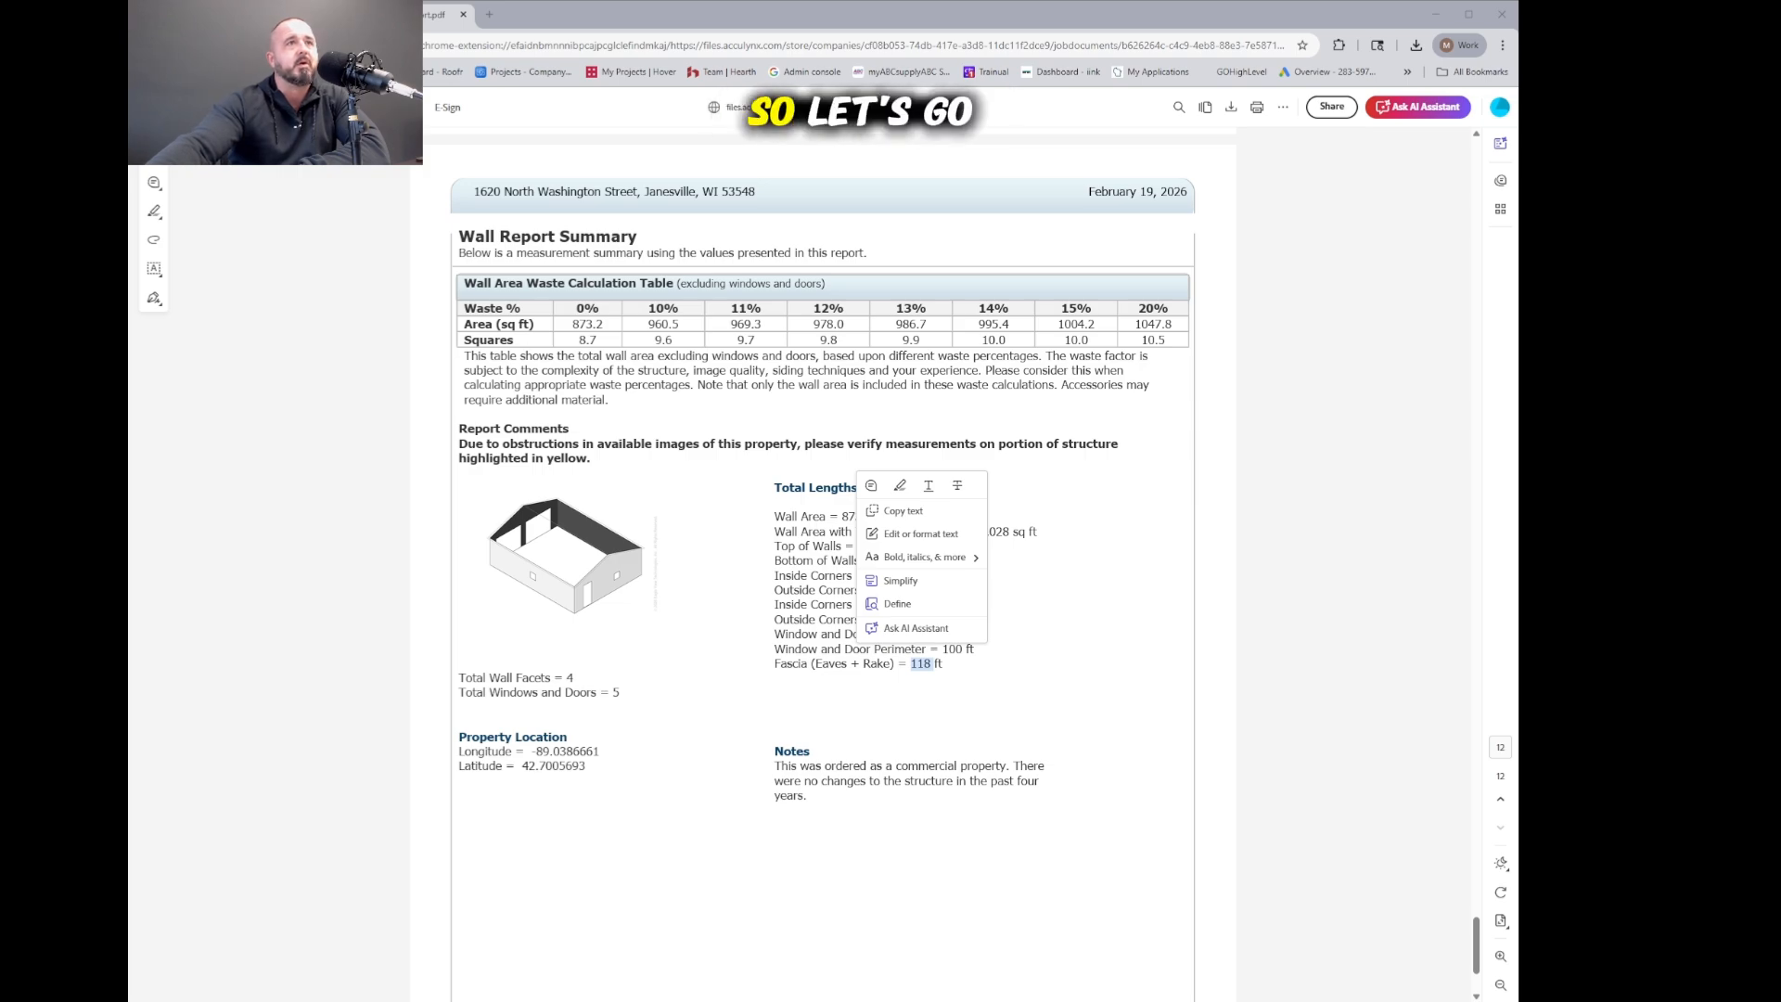
{"action": "left_click", "coordinate": [1380, 893]}
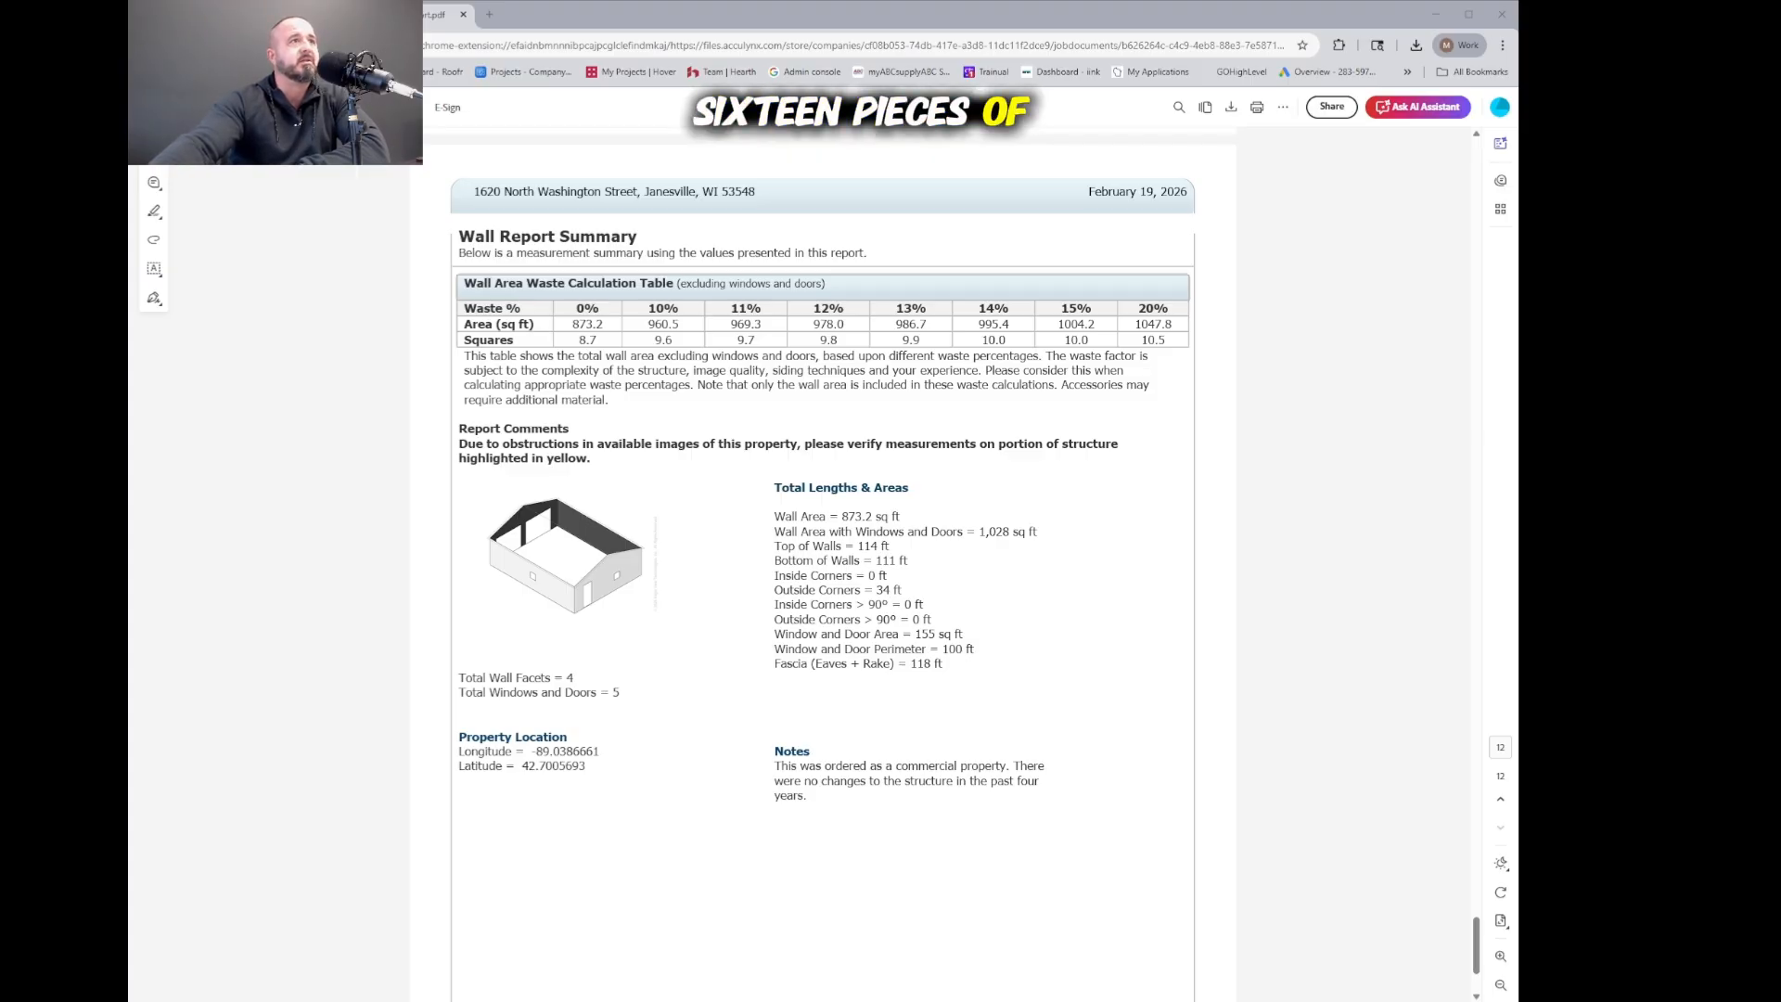
Step: Set the Cornsilk J-Channel quantity in the order to 22 EA
{"action": "left_click", "coordinate": [223, 14]}
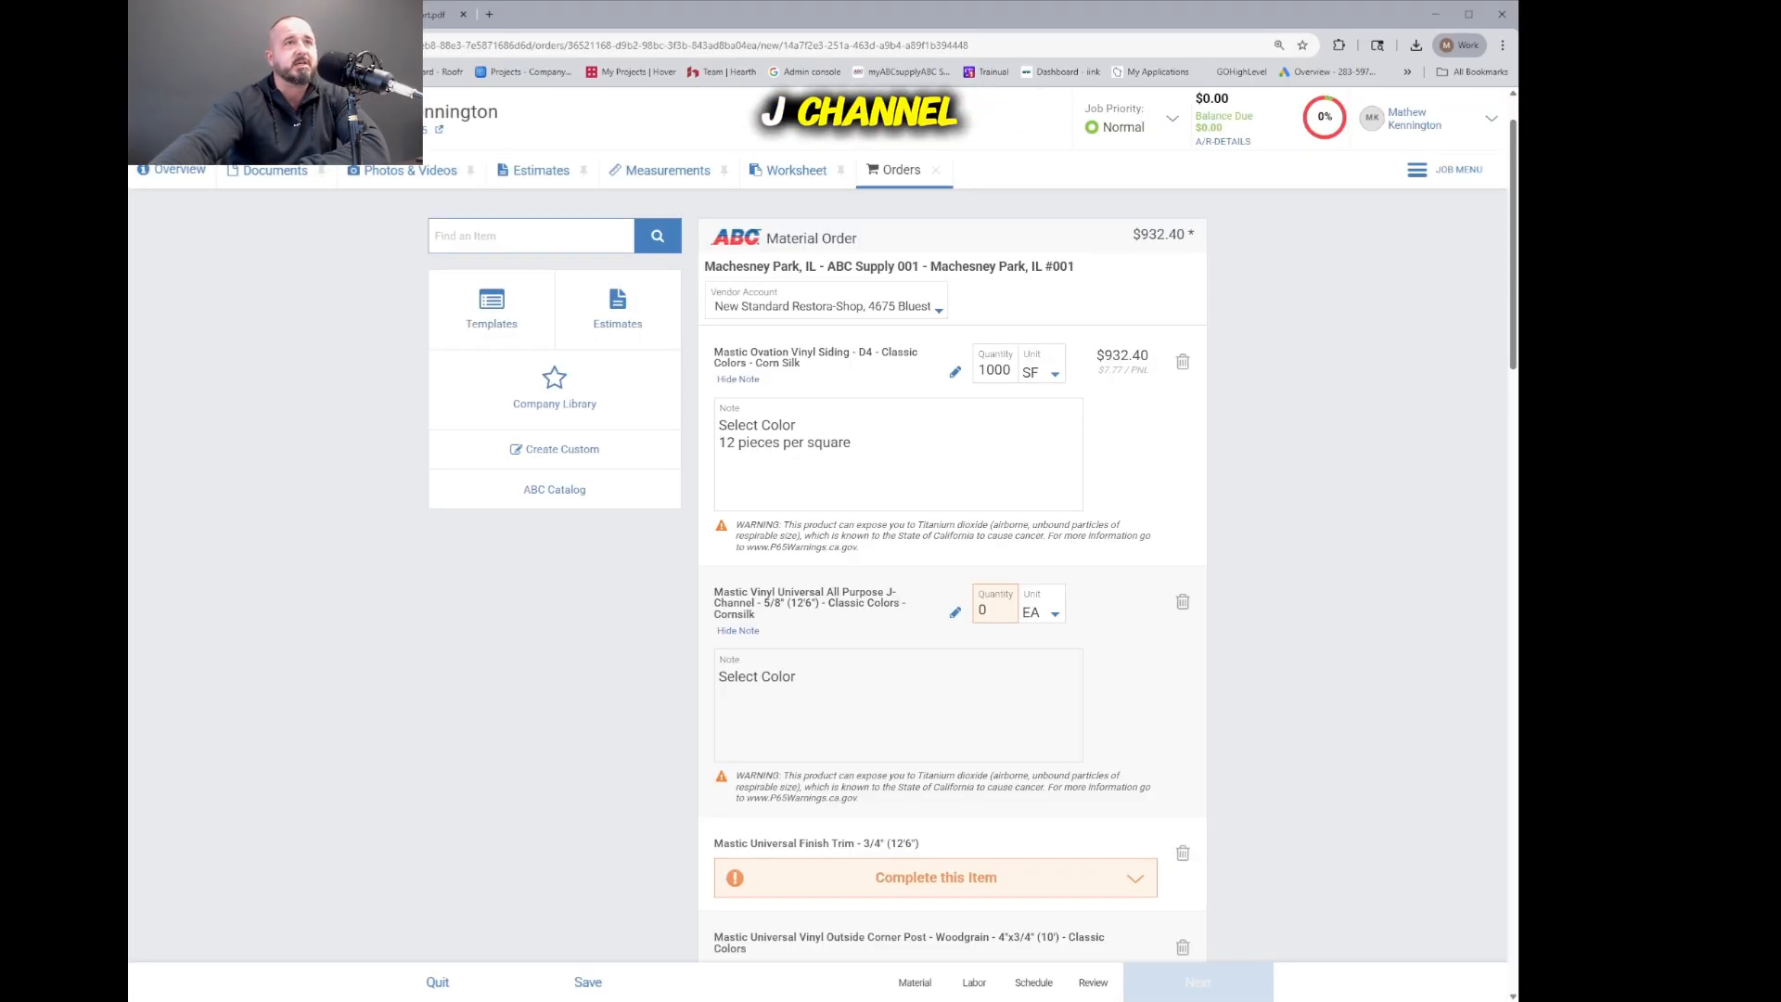
{"action": "double_click", "coordinate": [997, 610]}
{"action": "type", "text": "2"}
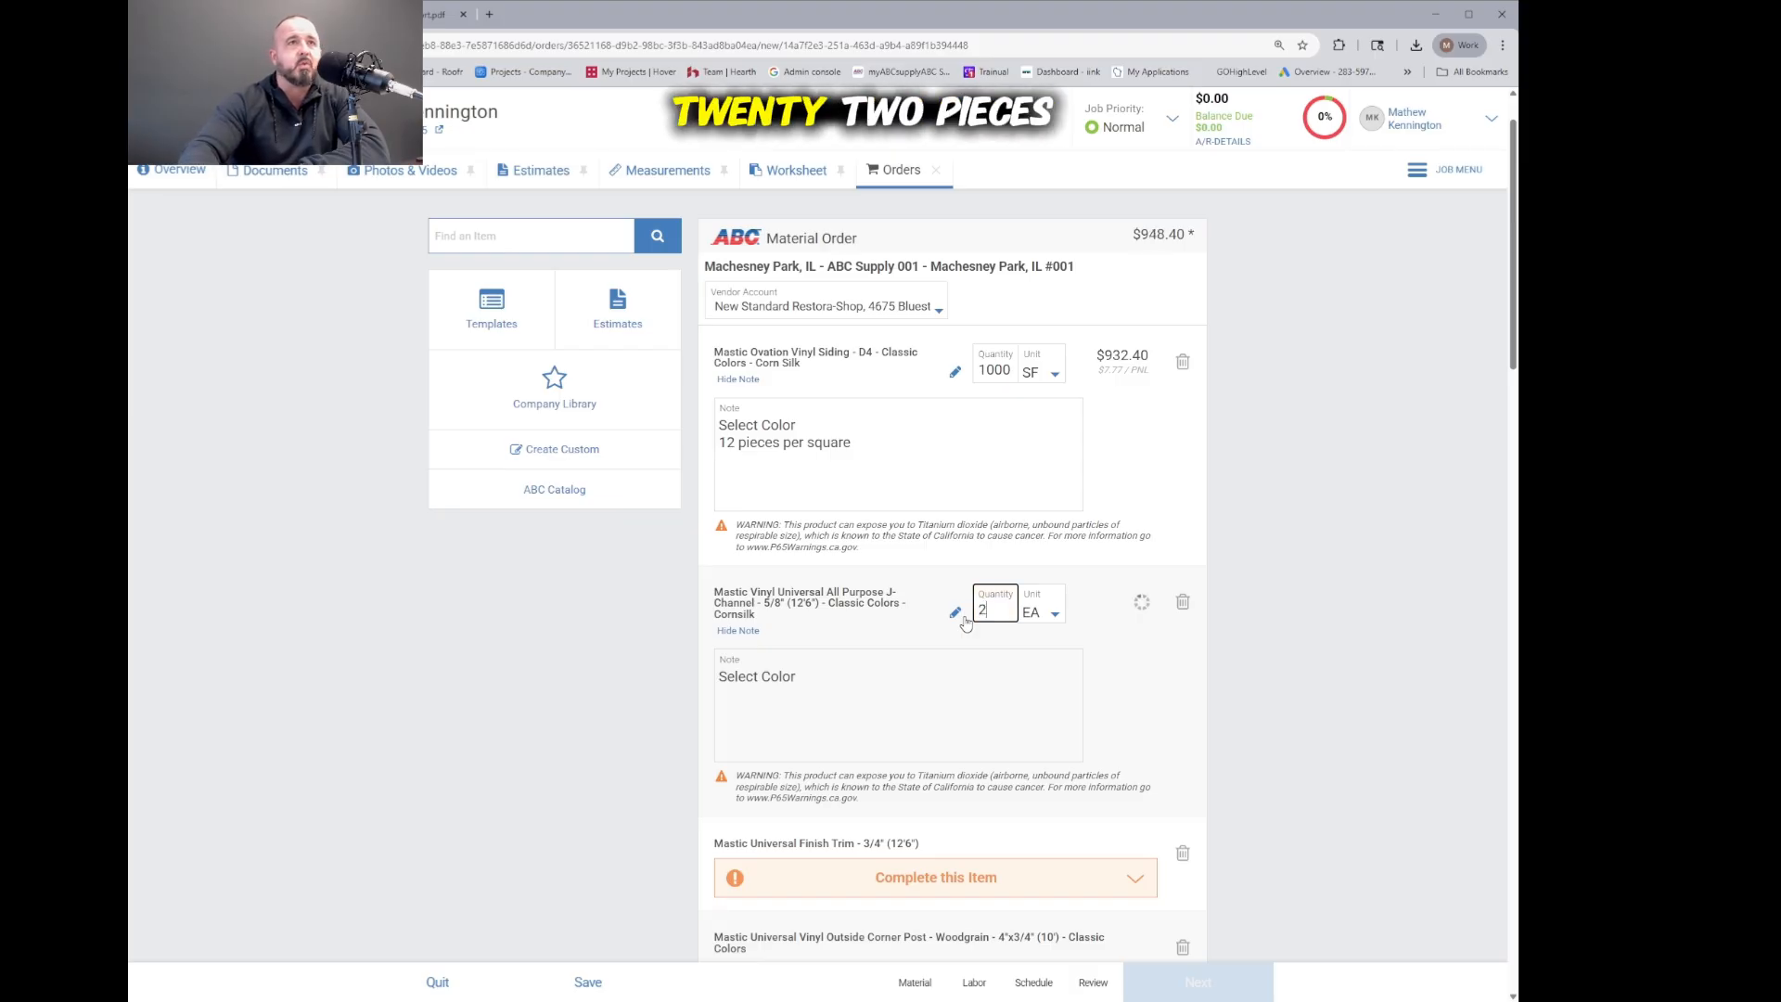
{"action": "type", "text": "2"}
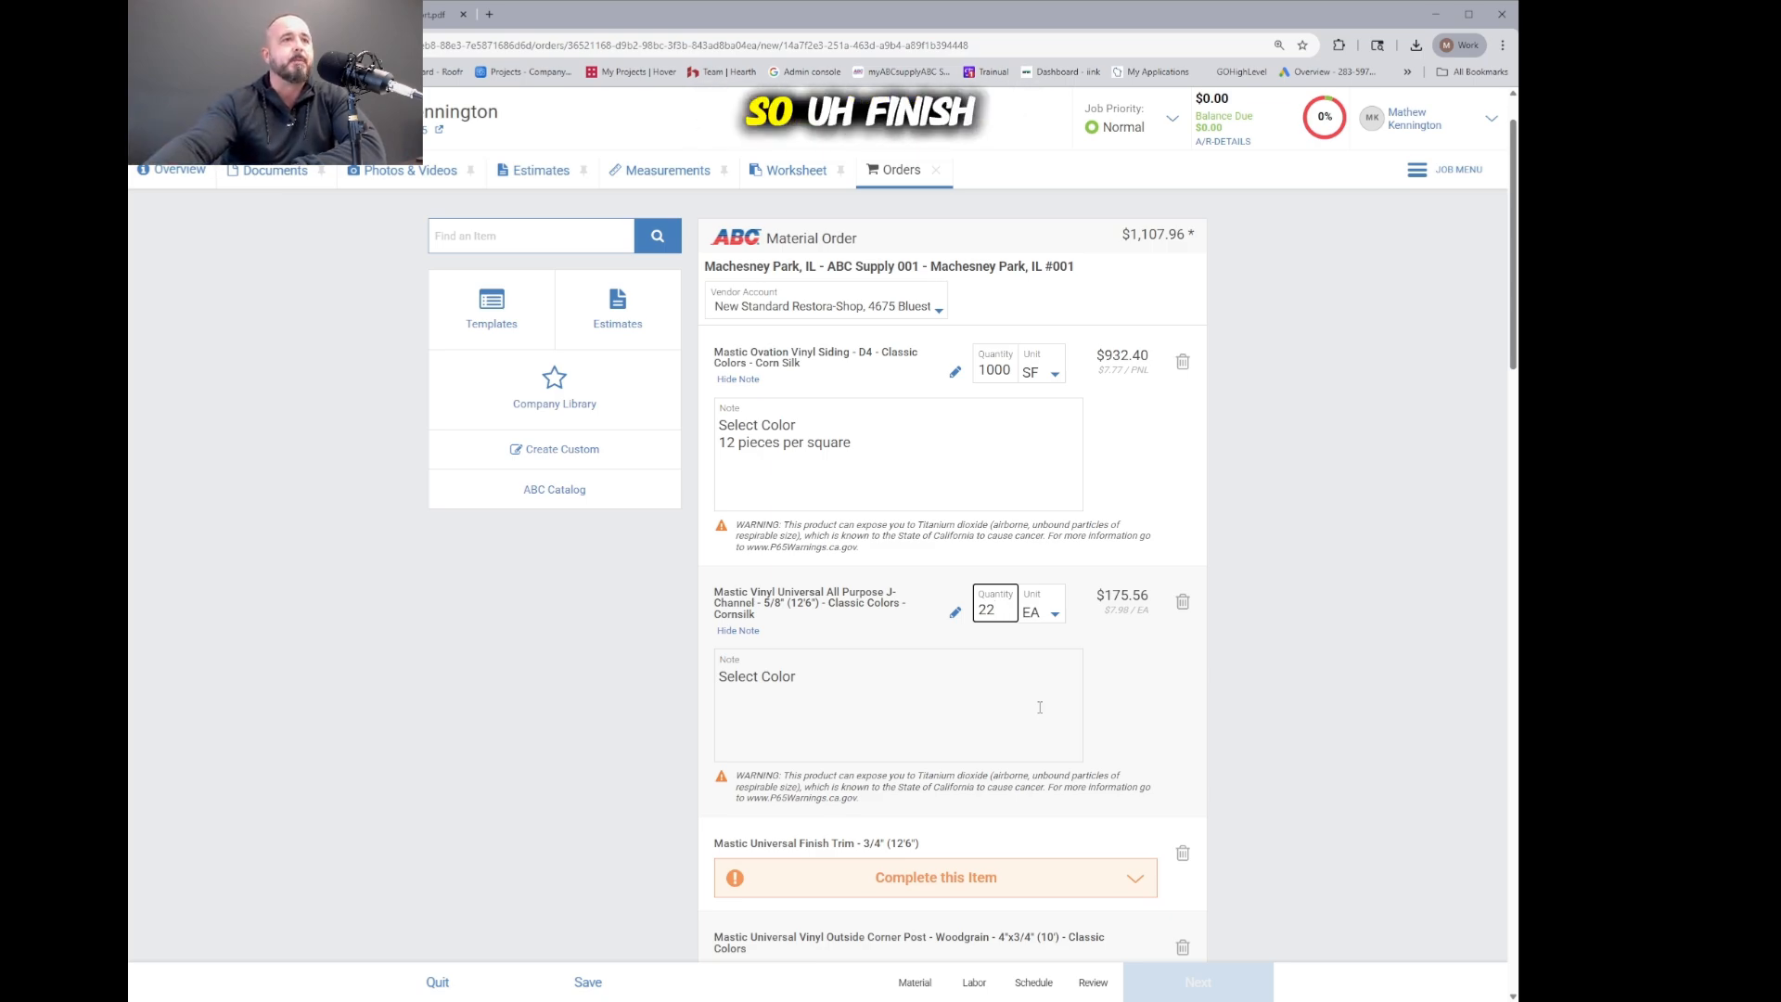
Step: Complete the Mastic Universal Finish Trim 3/4" (12'6") item with the Corn Silk color
{"action": "scroll", "coordinate": [1043, 707], "scroll_direction": "up", "scroll_amount": 1}
{"action": "scroll", "coordinate": [1049, 742], "scroll_direction": "down", "scroll_amount": 4}
{"action": "left_click", "coordinate": [1031, 662]}
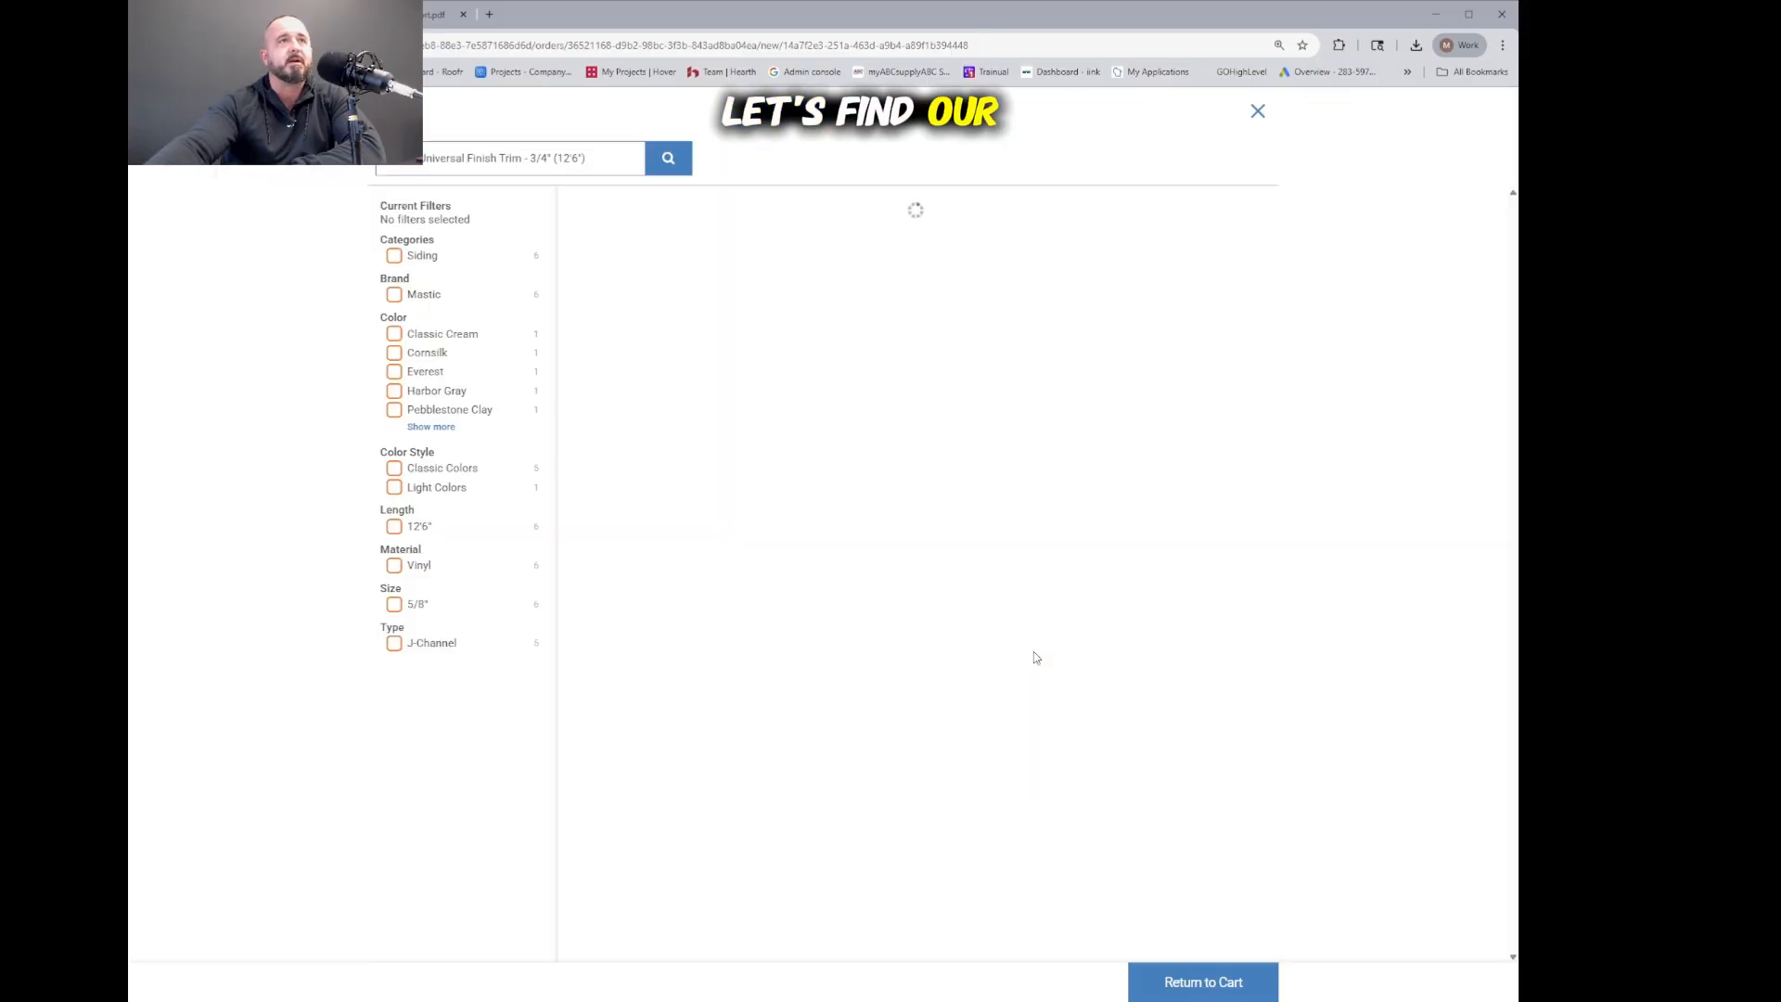
{"action": "left_click", "coordinate": [934, 498]}
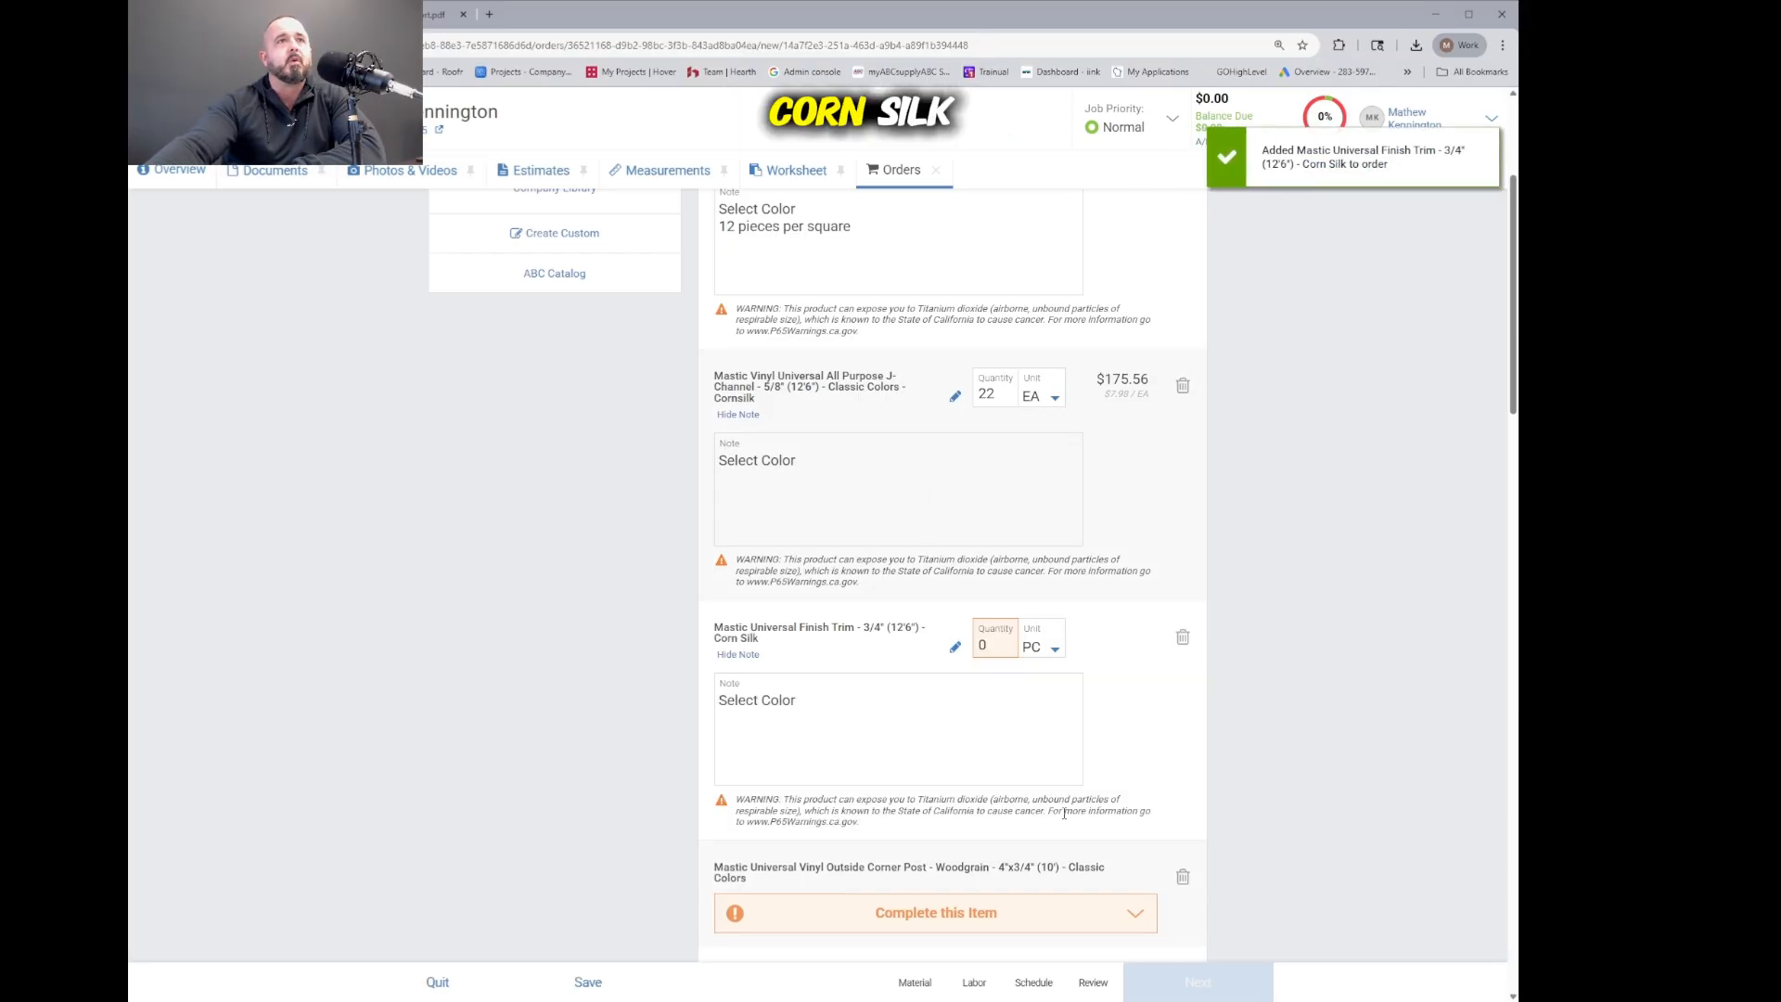
Step: Examine the walls-only report's elevation diagrams, summary and window and door diagram for the horizontal termination lengths that need finish trim
{"action": "left_click", "coordinate": [443, 14]}
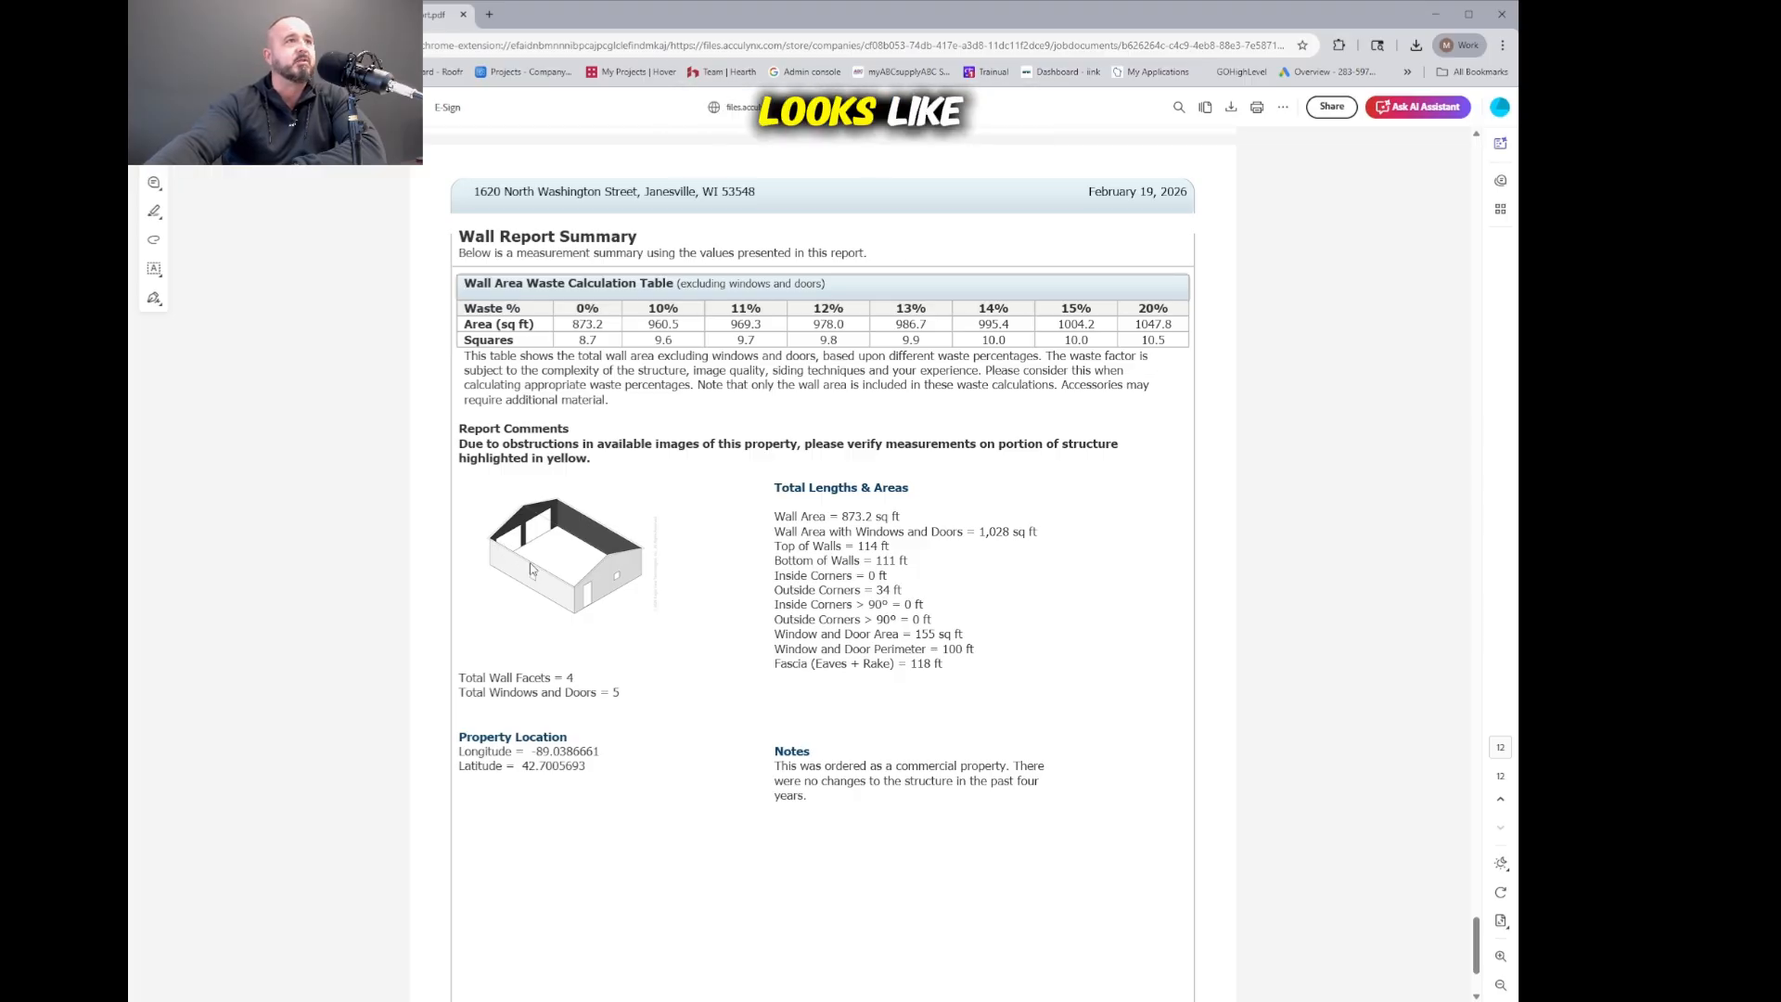
{"action": "scroll", "coordinate": [545, 579], "scroll_direction": "up", "scroll_amount": 10}
{"action": "scroll", "coordinate": [547, 581], "scroll_direction": "up", "scroll_amount": 4}
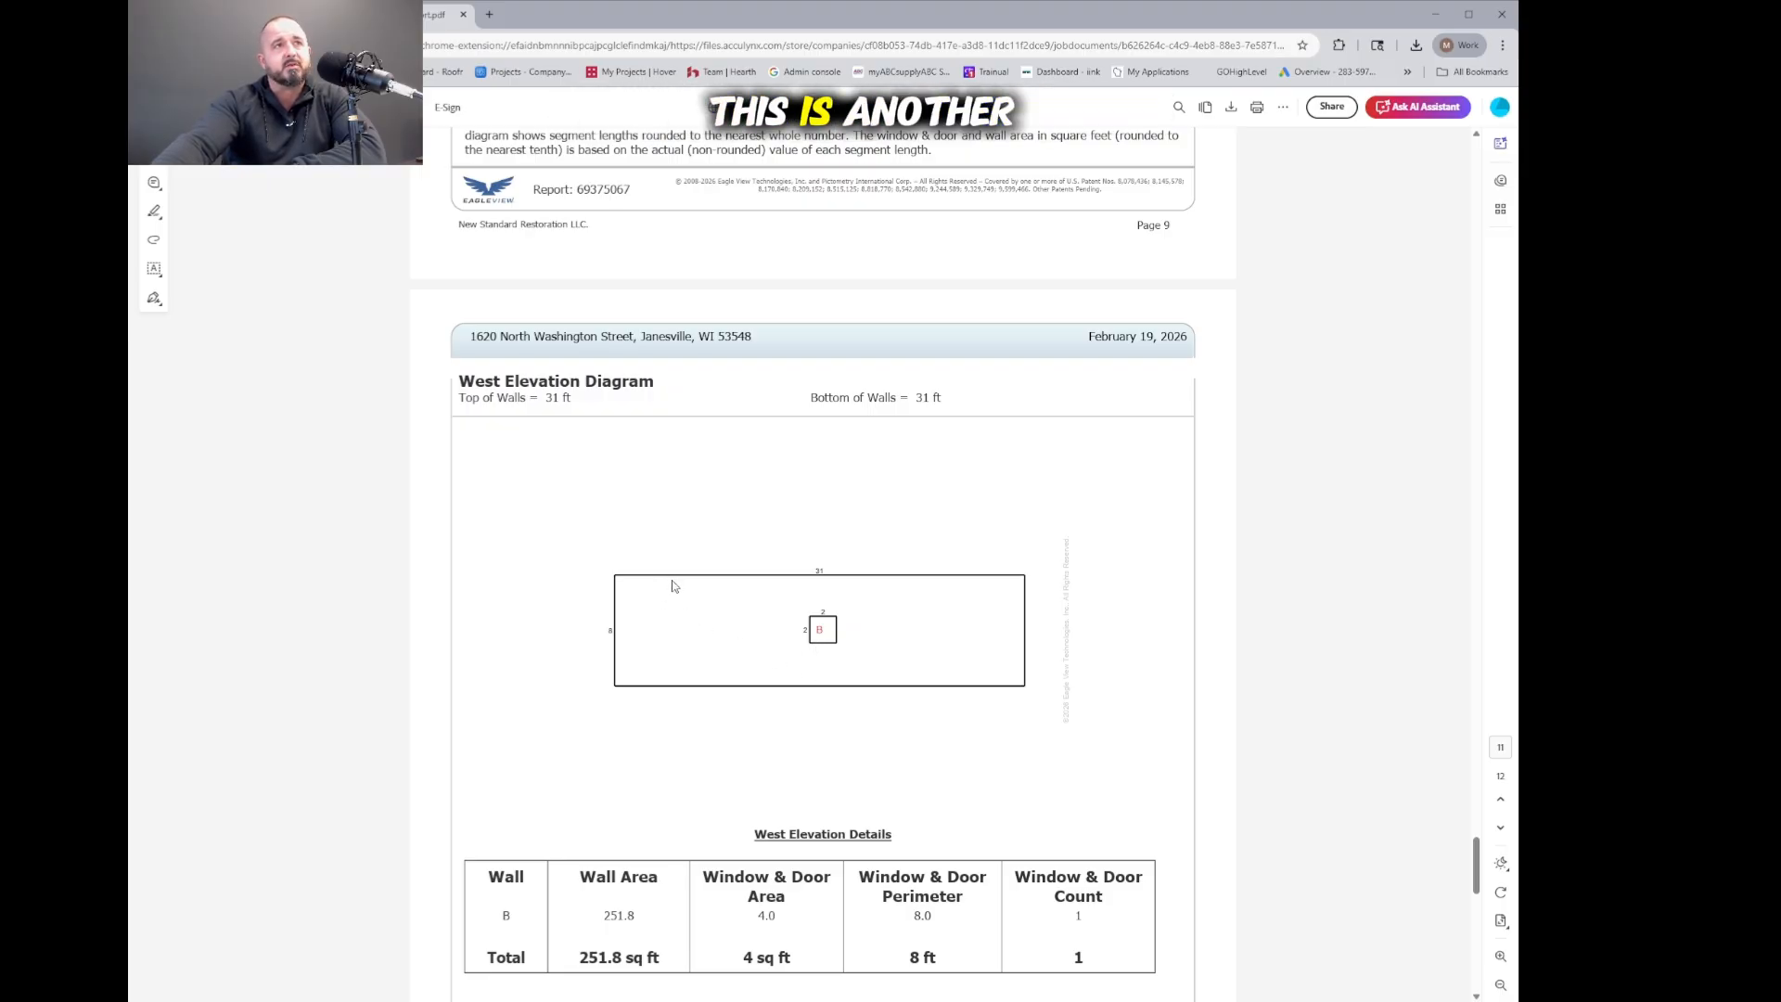
{"action": "scroll", "coordinate": [1256, 695], "scroll_direction": "up", "scroll_amount": 8}
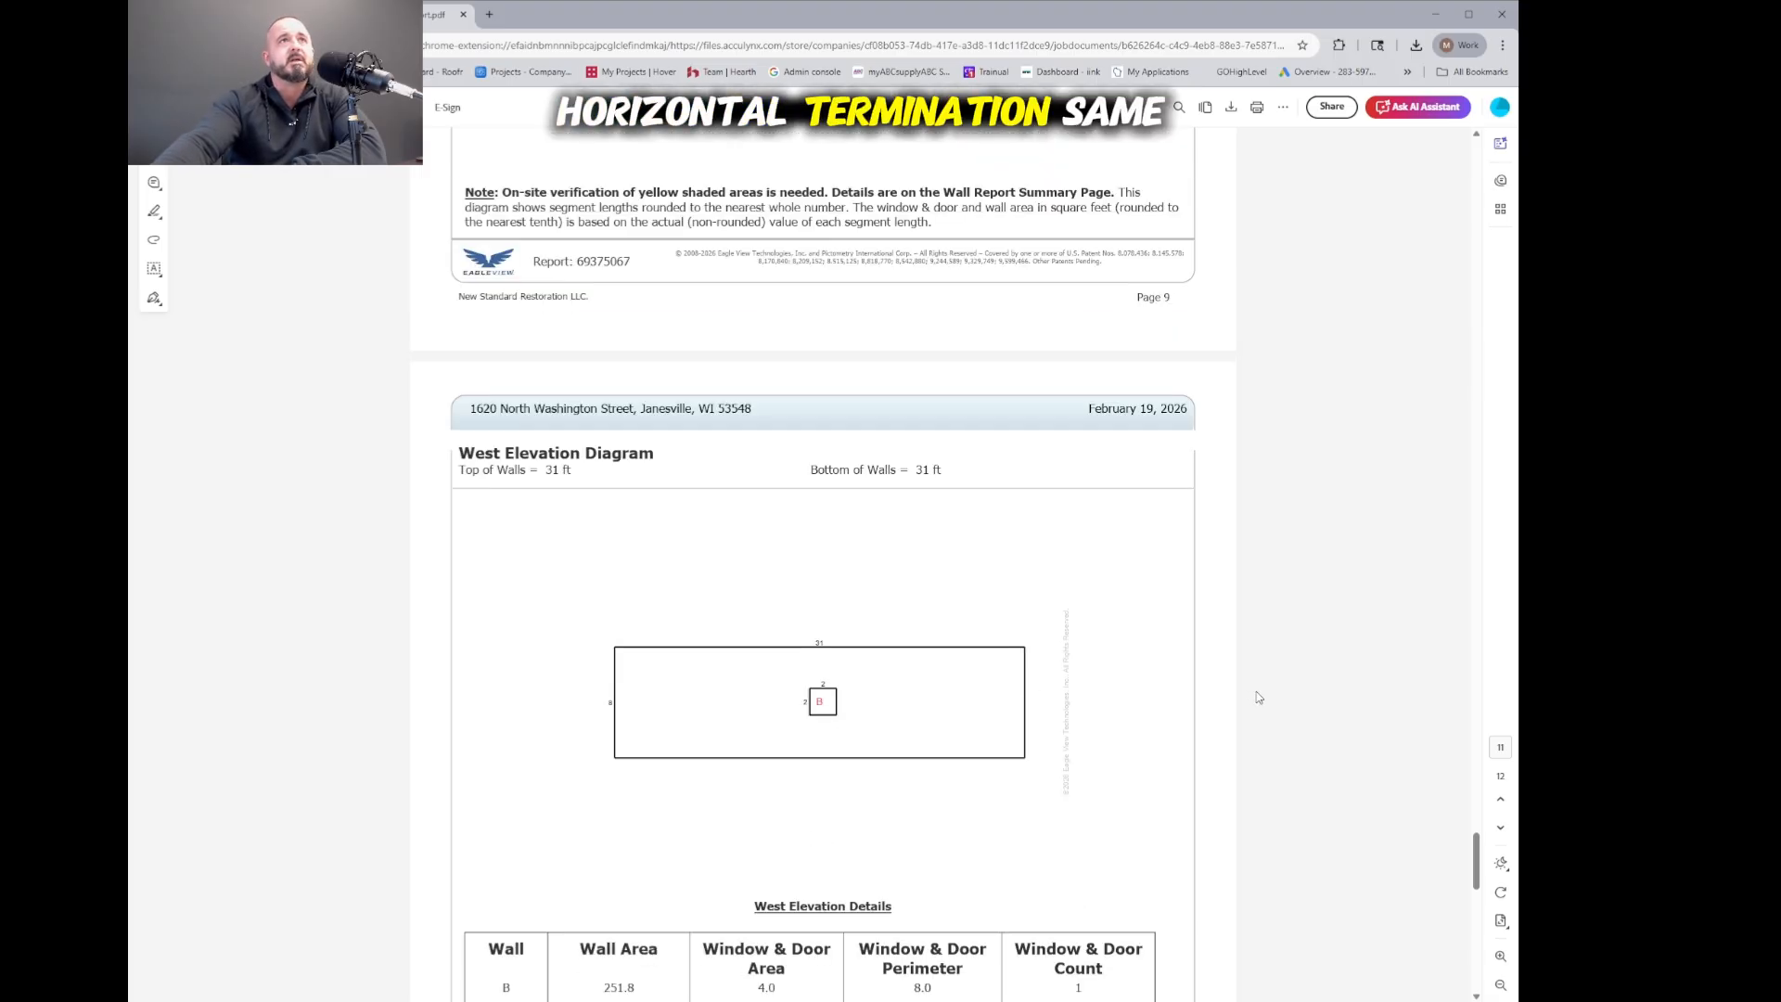
{"action": "left_click_drag", "start_coordinate": [1477, 796], "coordinate": [1478, 761]}
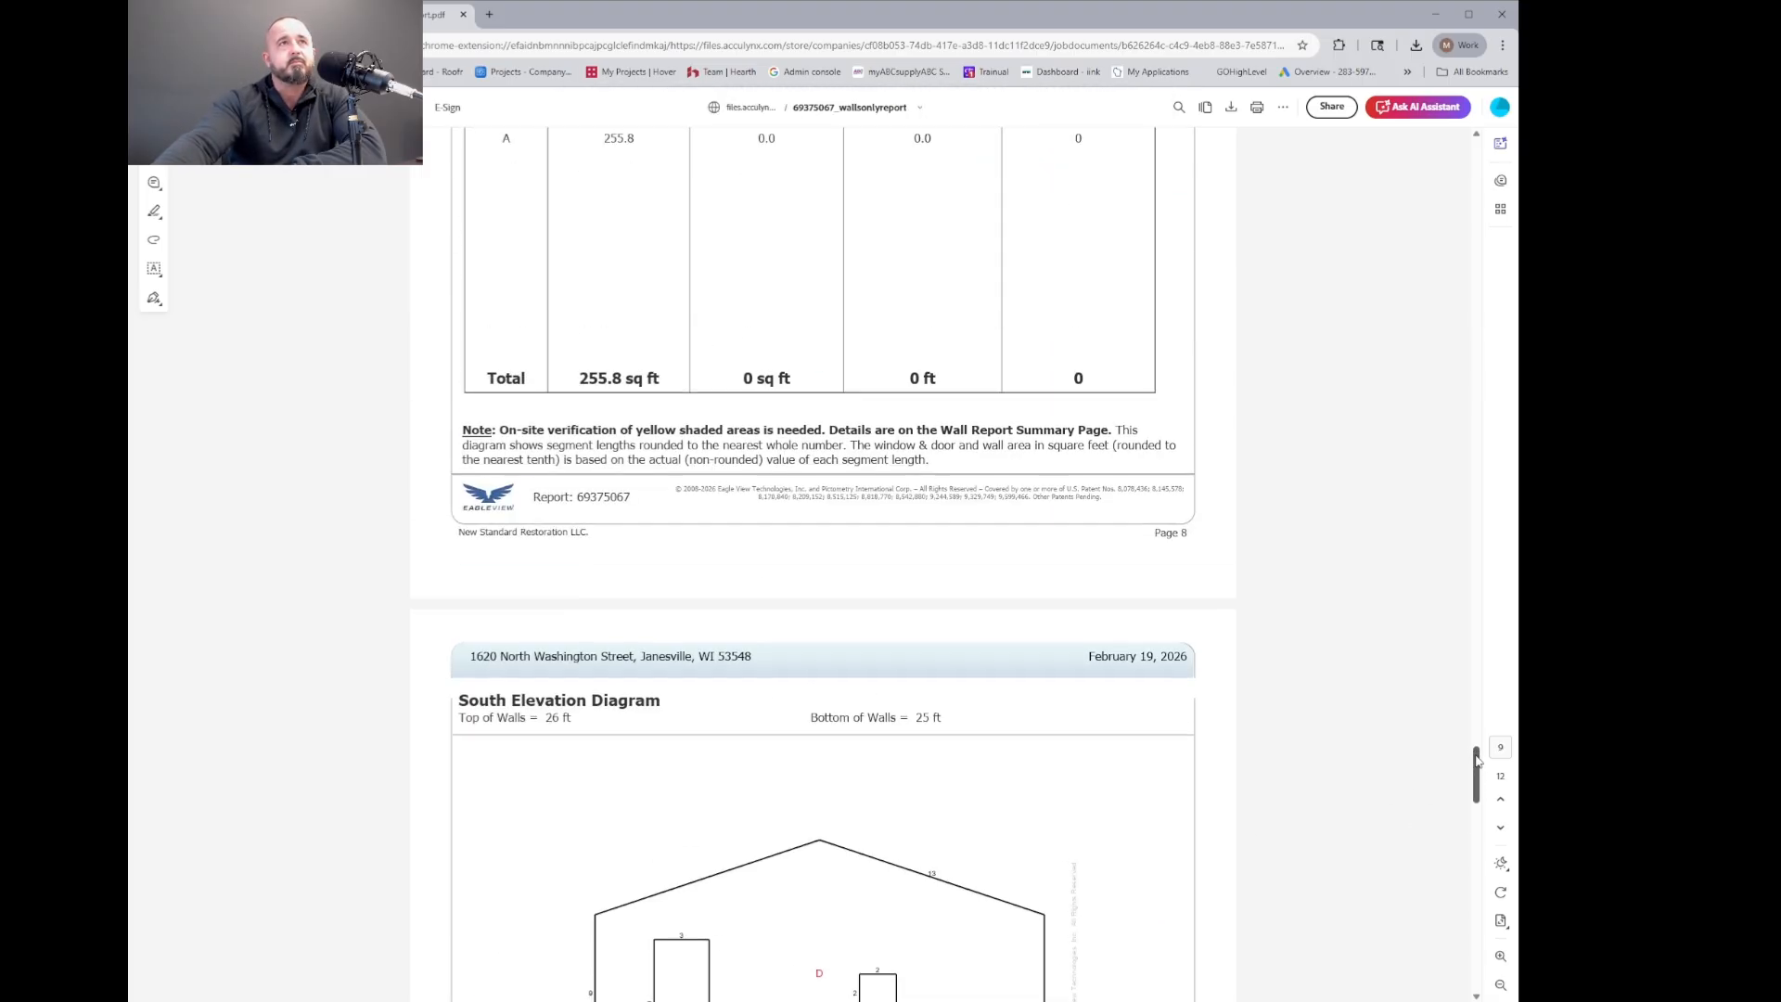
{"action": "scroll", "coordinate": [1206, 742], "scroll_direction": "down", "scroll_amount": 3}
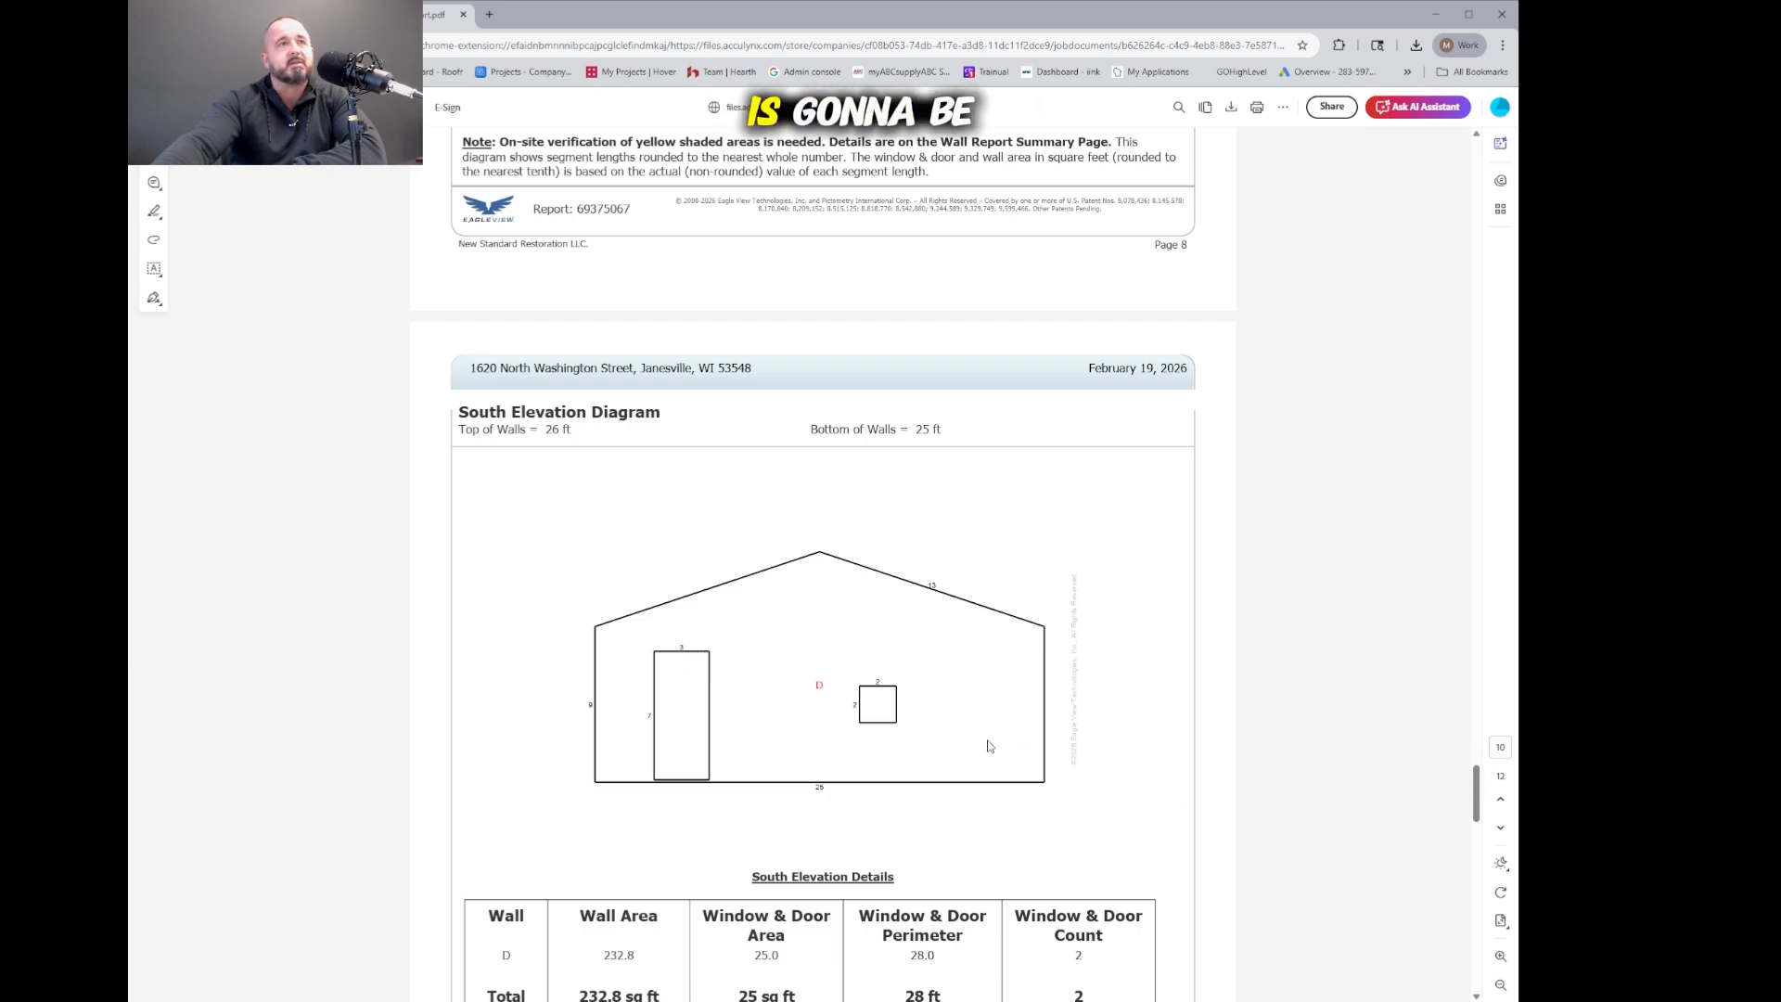
{"action": "left_click_drag", "start_coordinate": [1481, 793], "coordinate": [1484, 657]}
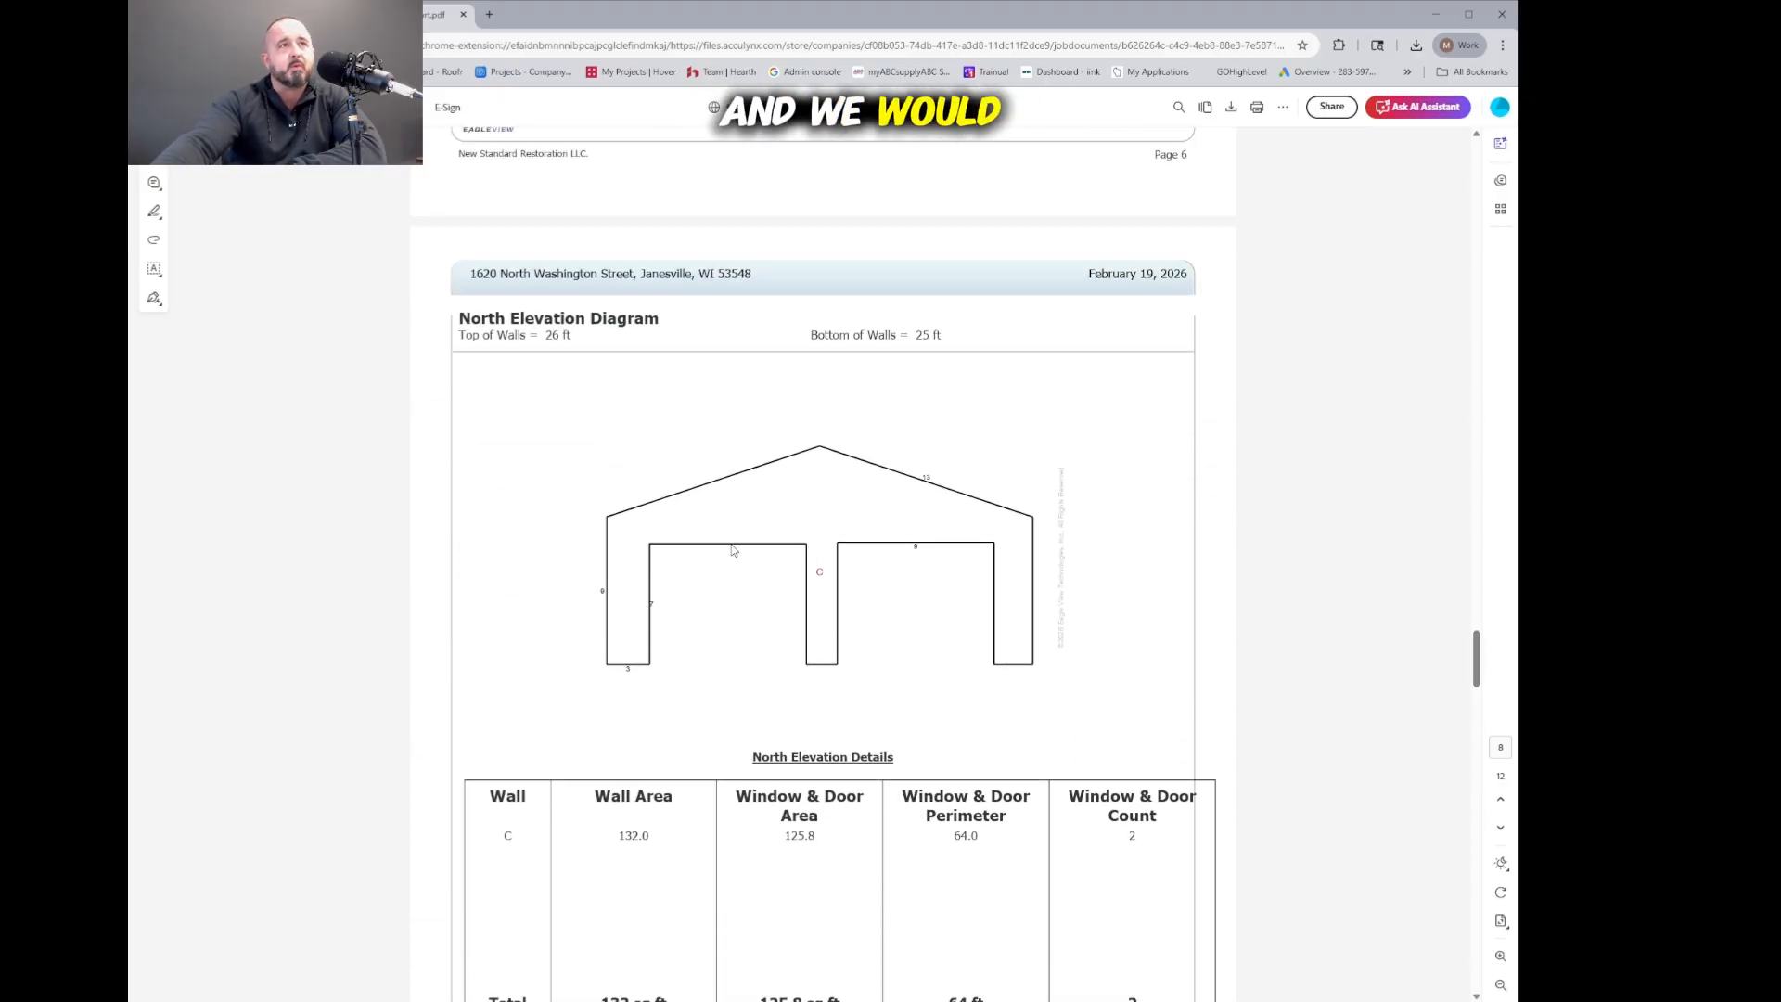
{"action": "left_click_drag", "start_coordinate": [1481, 672], "coordinate": [1495, 953]}
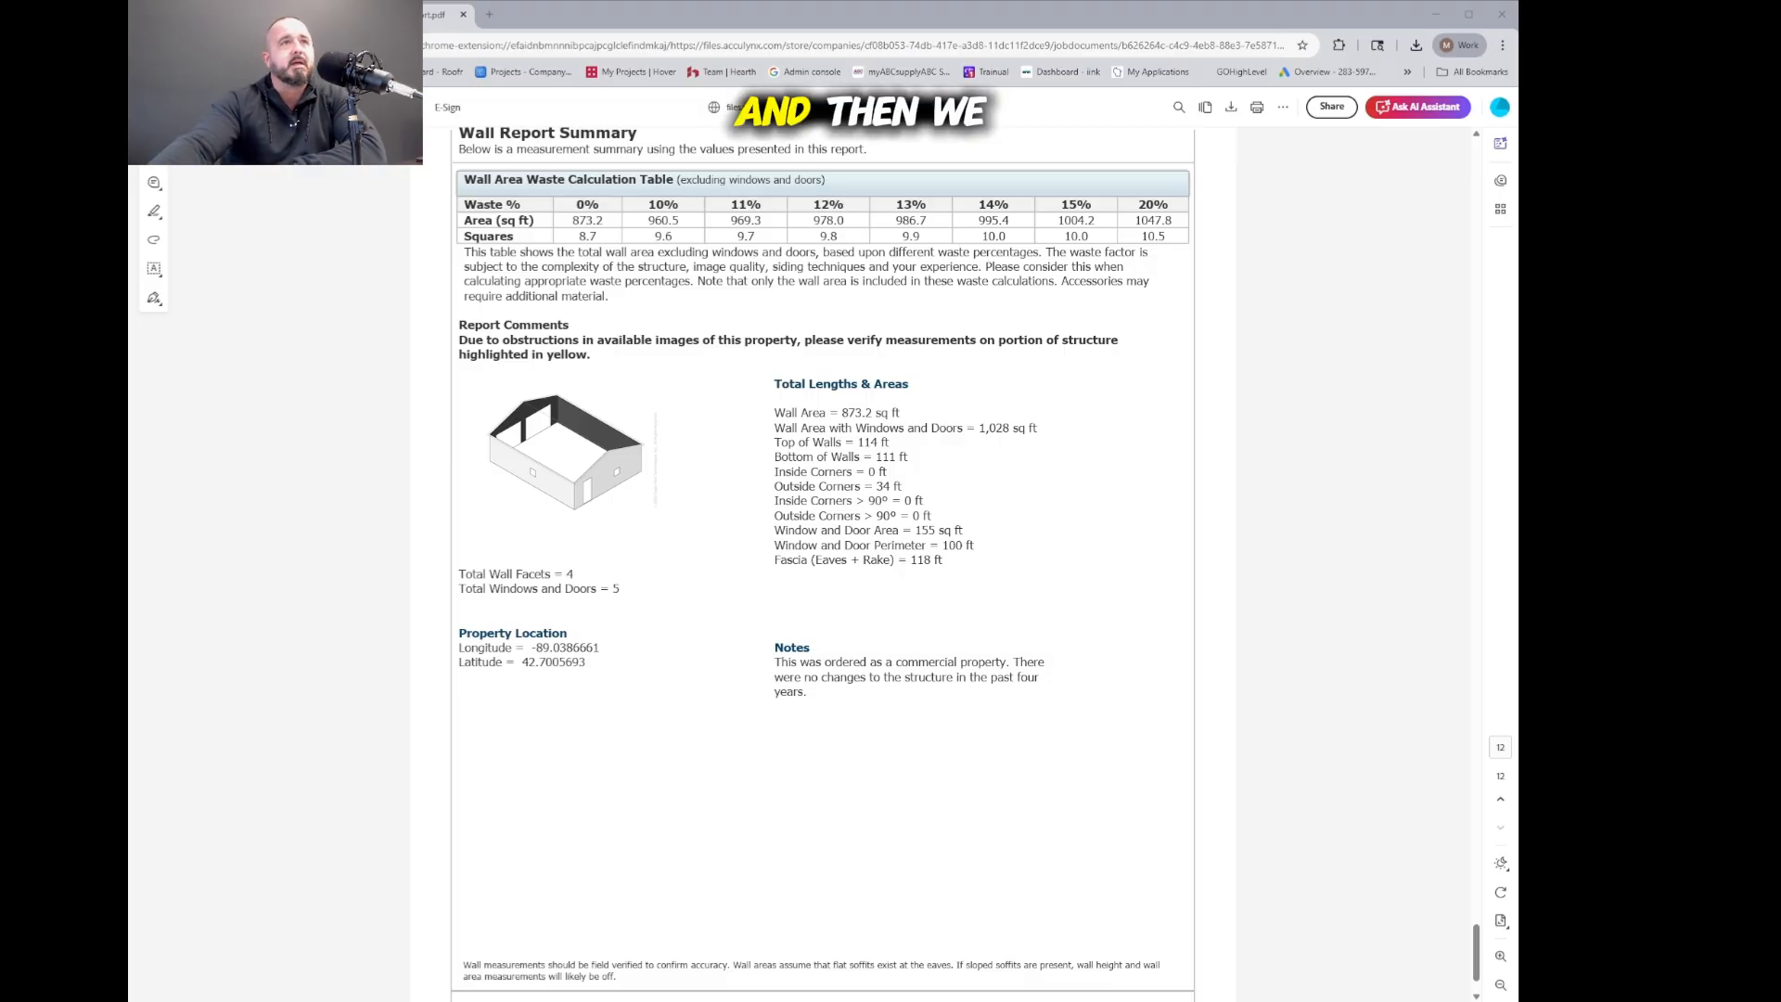
{"action": "scroll", "coordinate": [1490, 853], "scroll_direction": "up", "scroll_amount": 15}
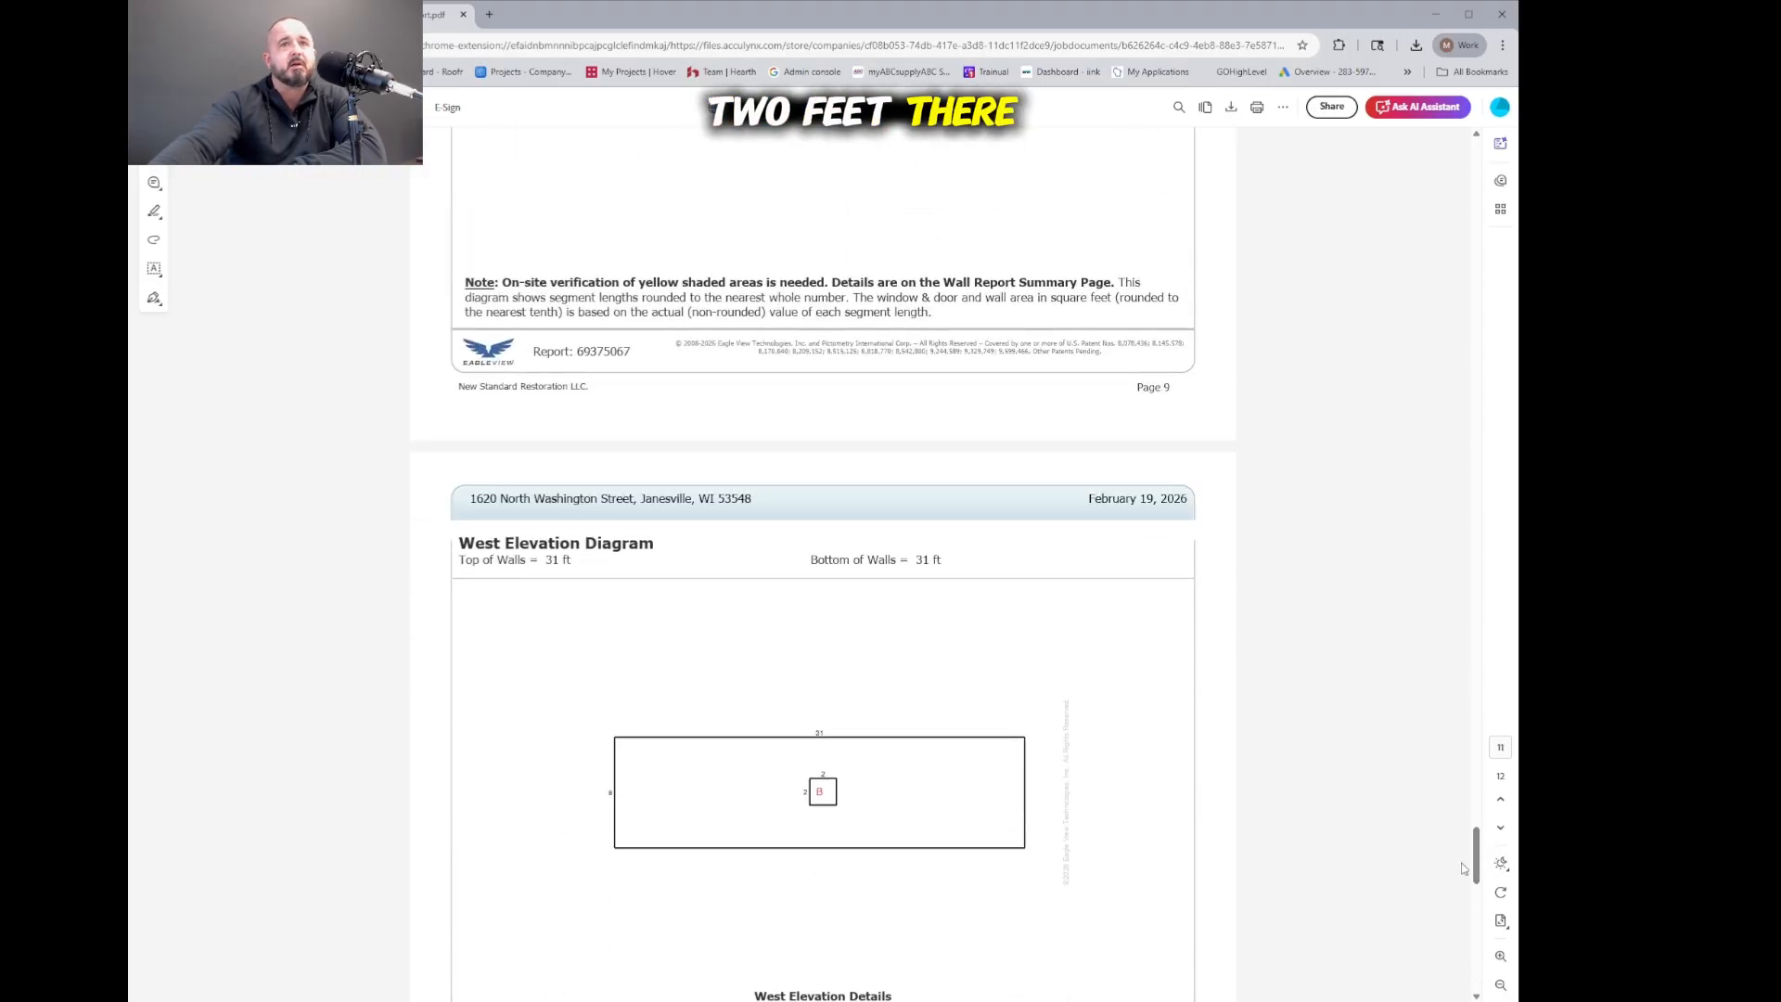
{"action": "left_click_drag", "start_coordinate": [1475, 867], "coordinate": [1519, 609]}
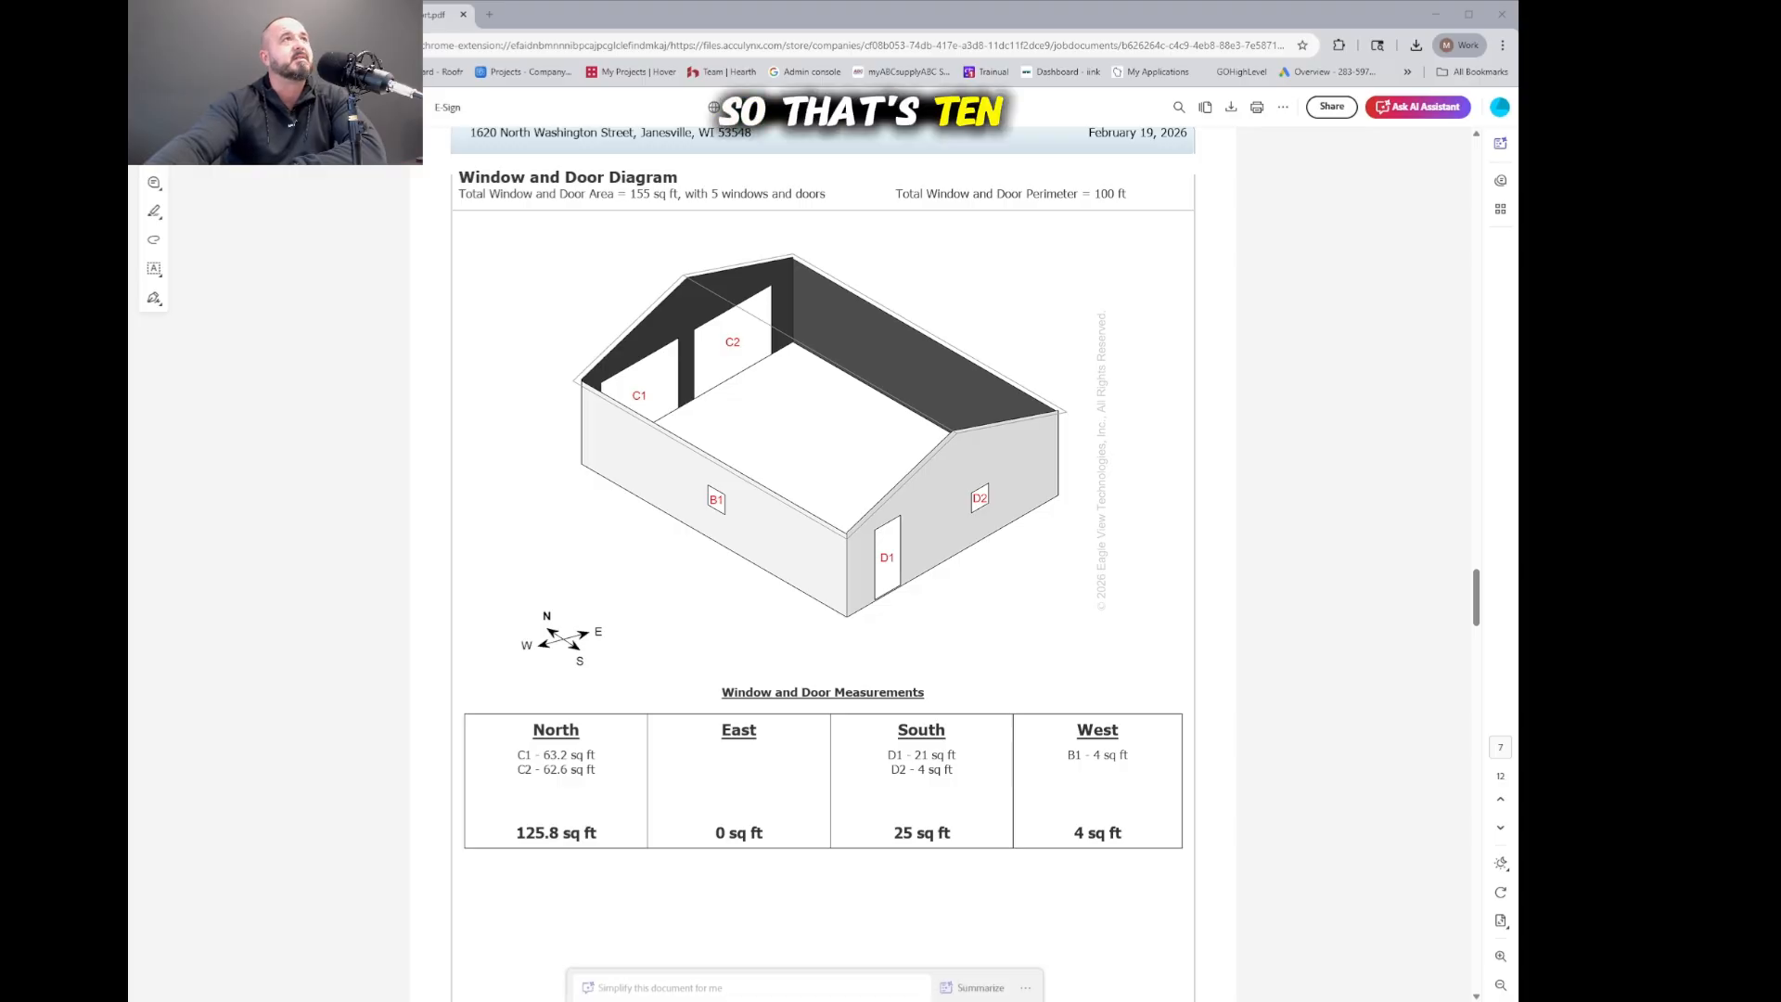
Step: Set the Corn Silk Mastic Universal Finish Trim 3/4" quantity in the order to 12 PC
{"action": "left_click", "coordinate": [228, 14]}
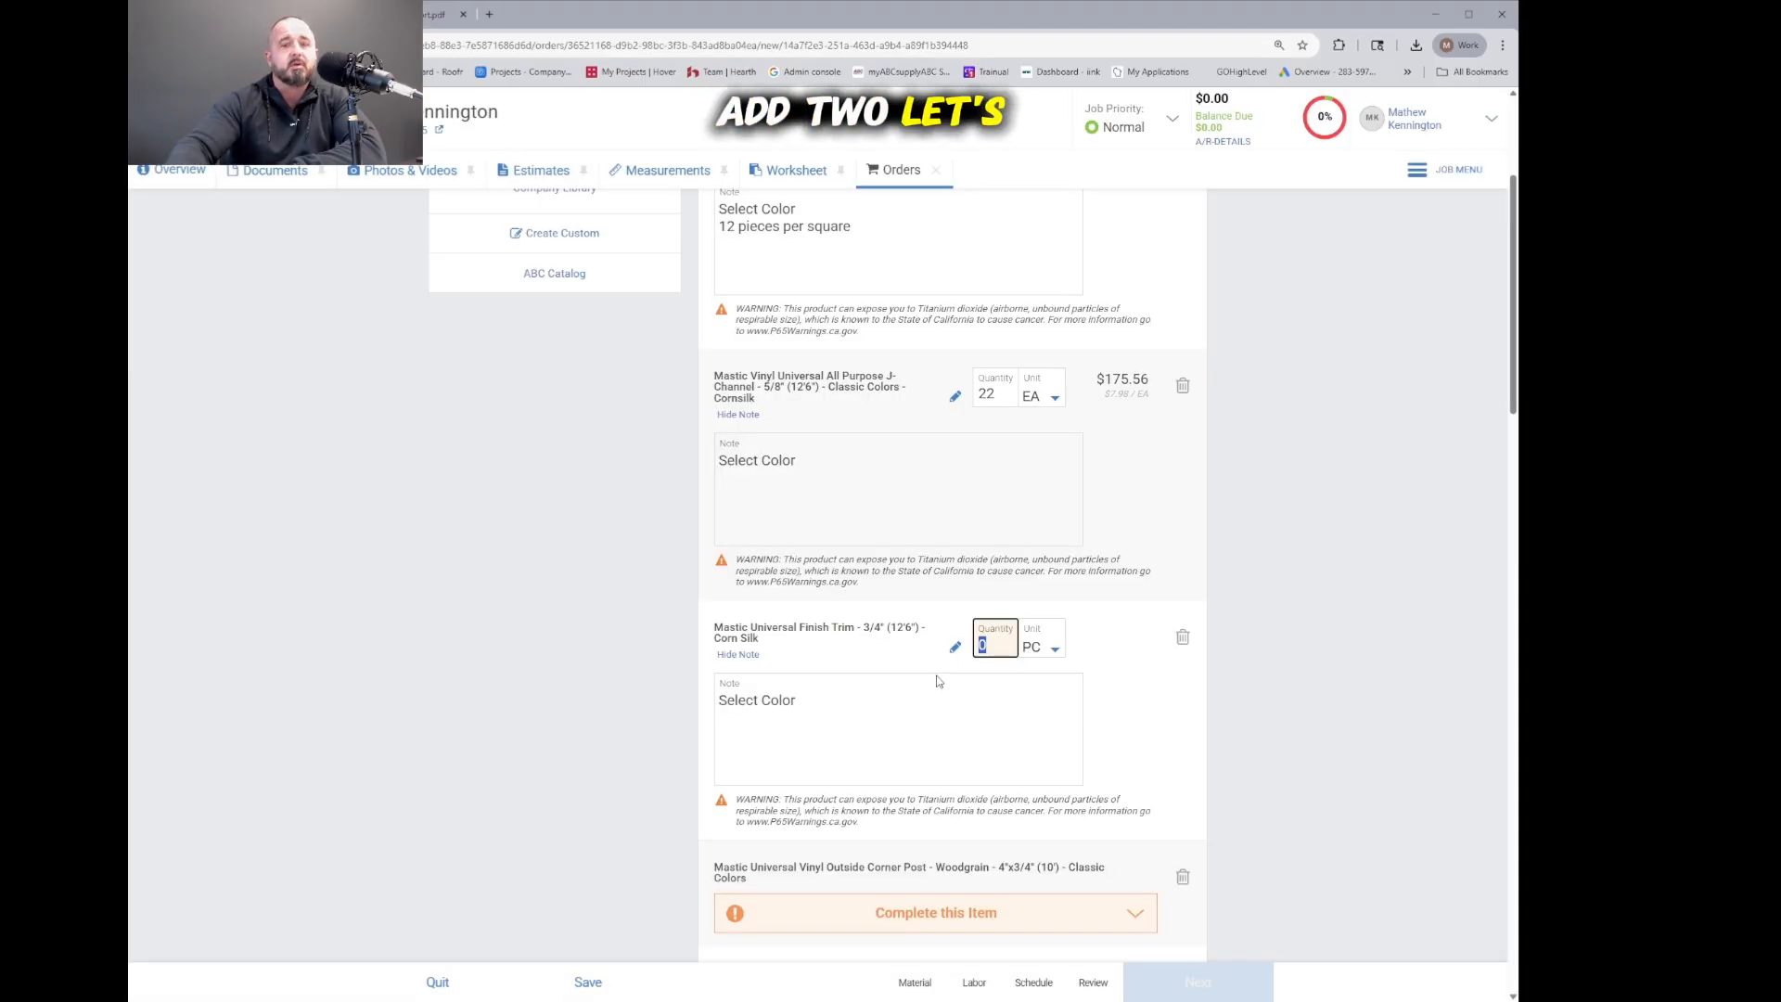
{"action": "type", "text": "12"}
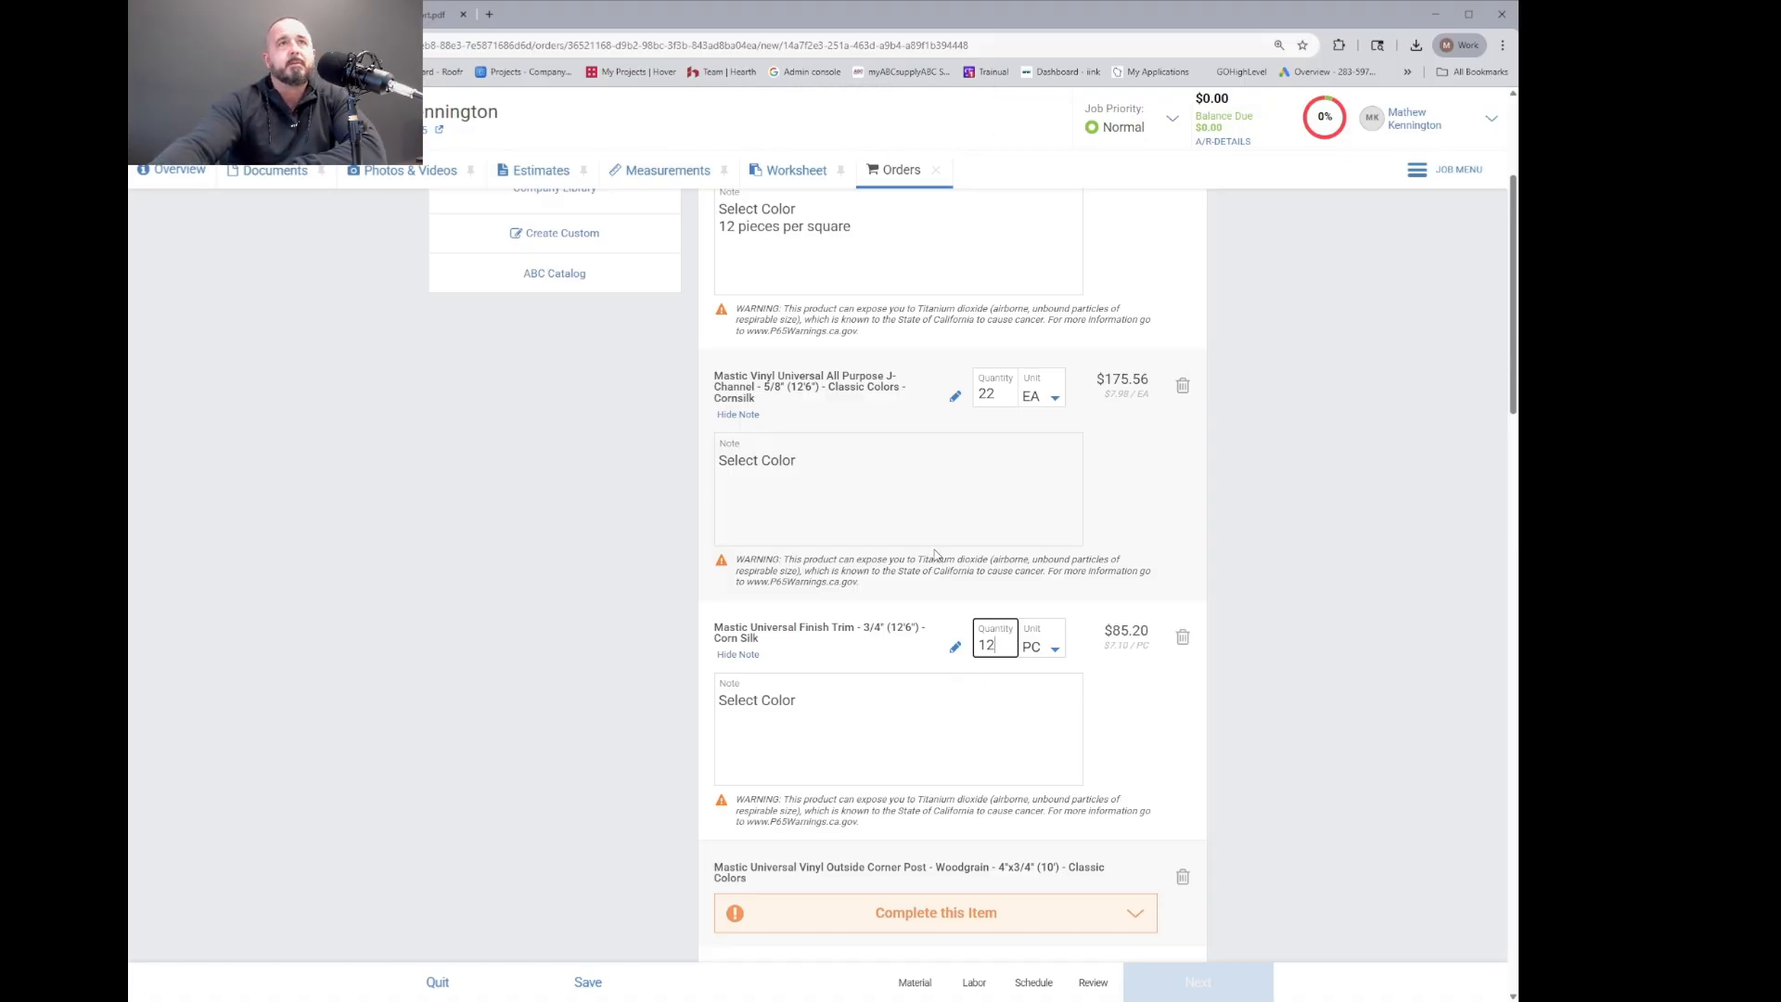
Step: Review the line and unit prices of the Ovation siding and J-Channel items in the material order
{"action": "scroll", "coordinate": [954, 535], "scroll_direction": "up", "scroll_amount": 3}
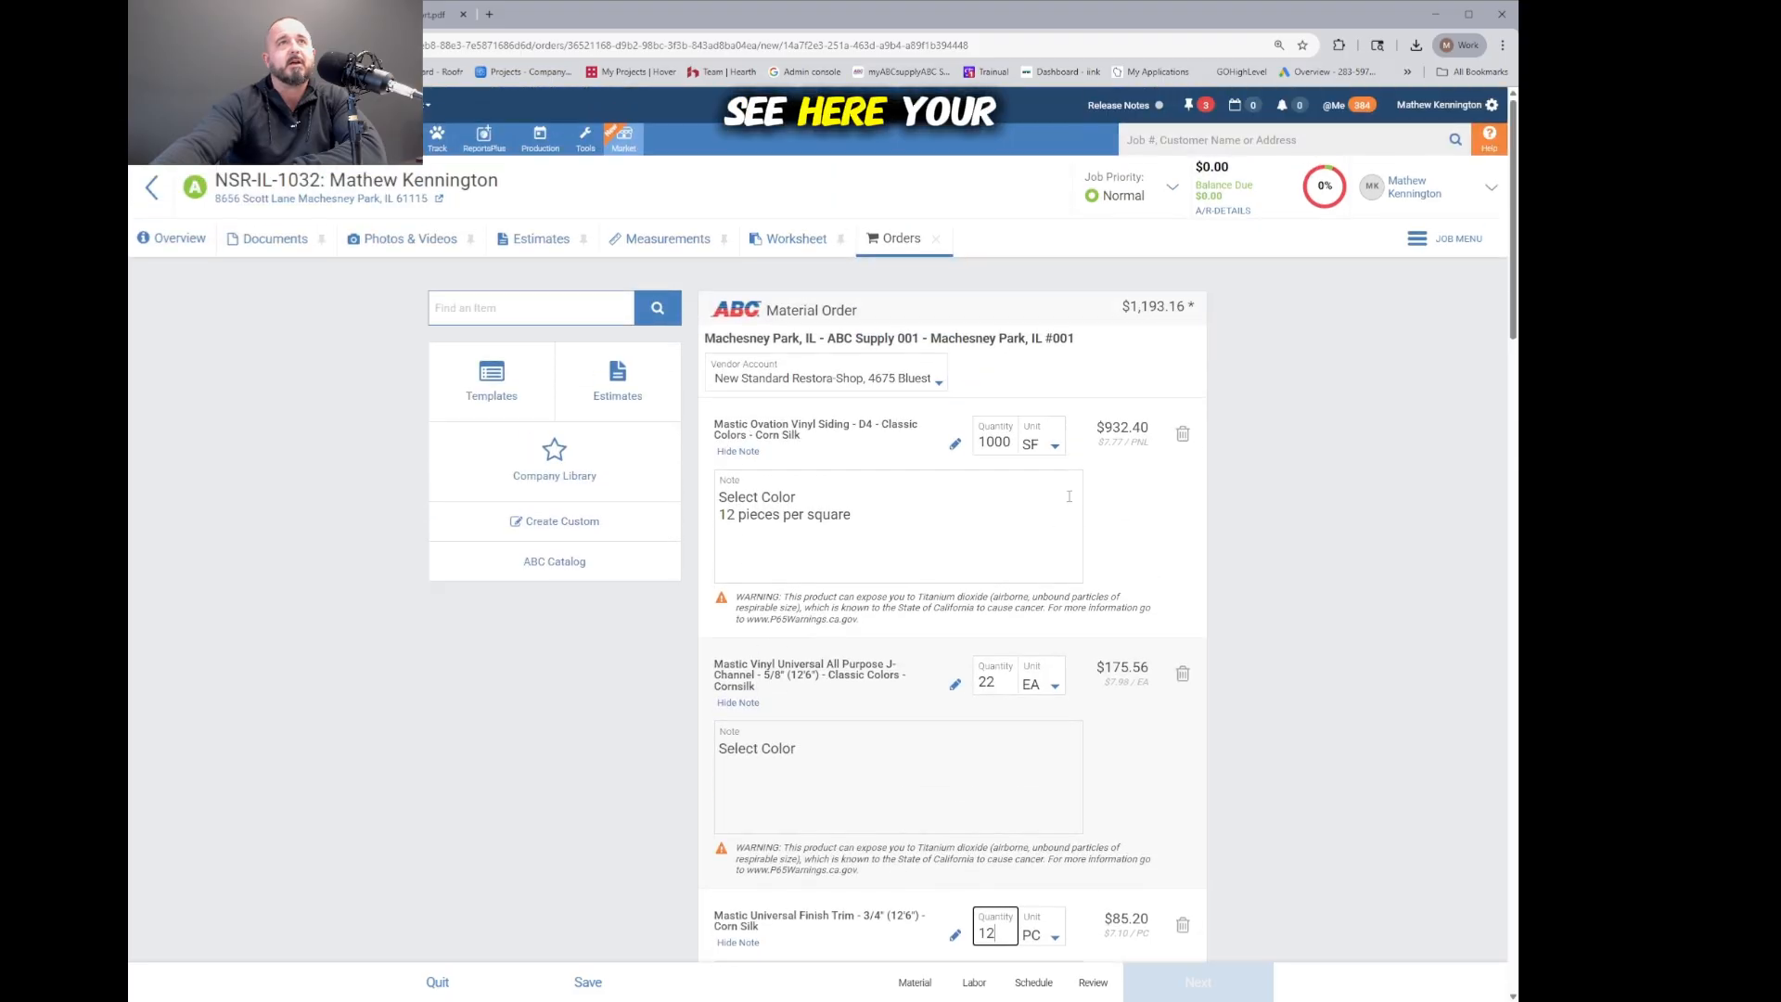
{"action": "left_click_drag", "start_coordinate": [1126, 423], "coordinate": [1152, 428]}
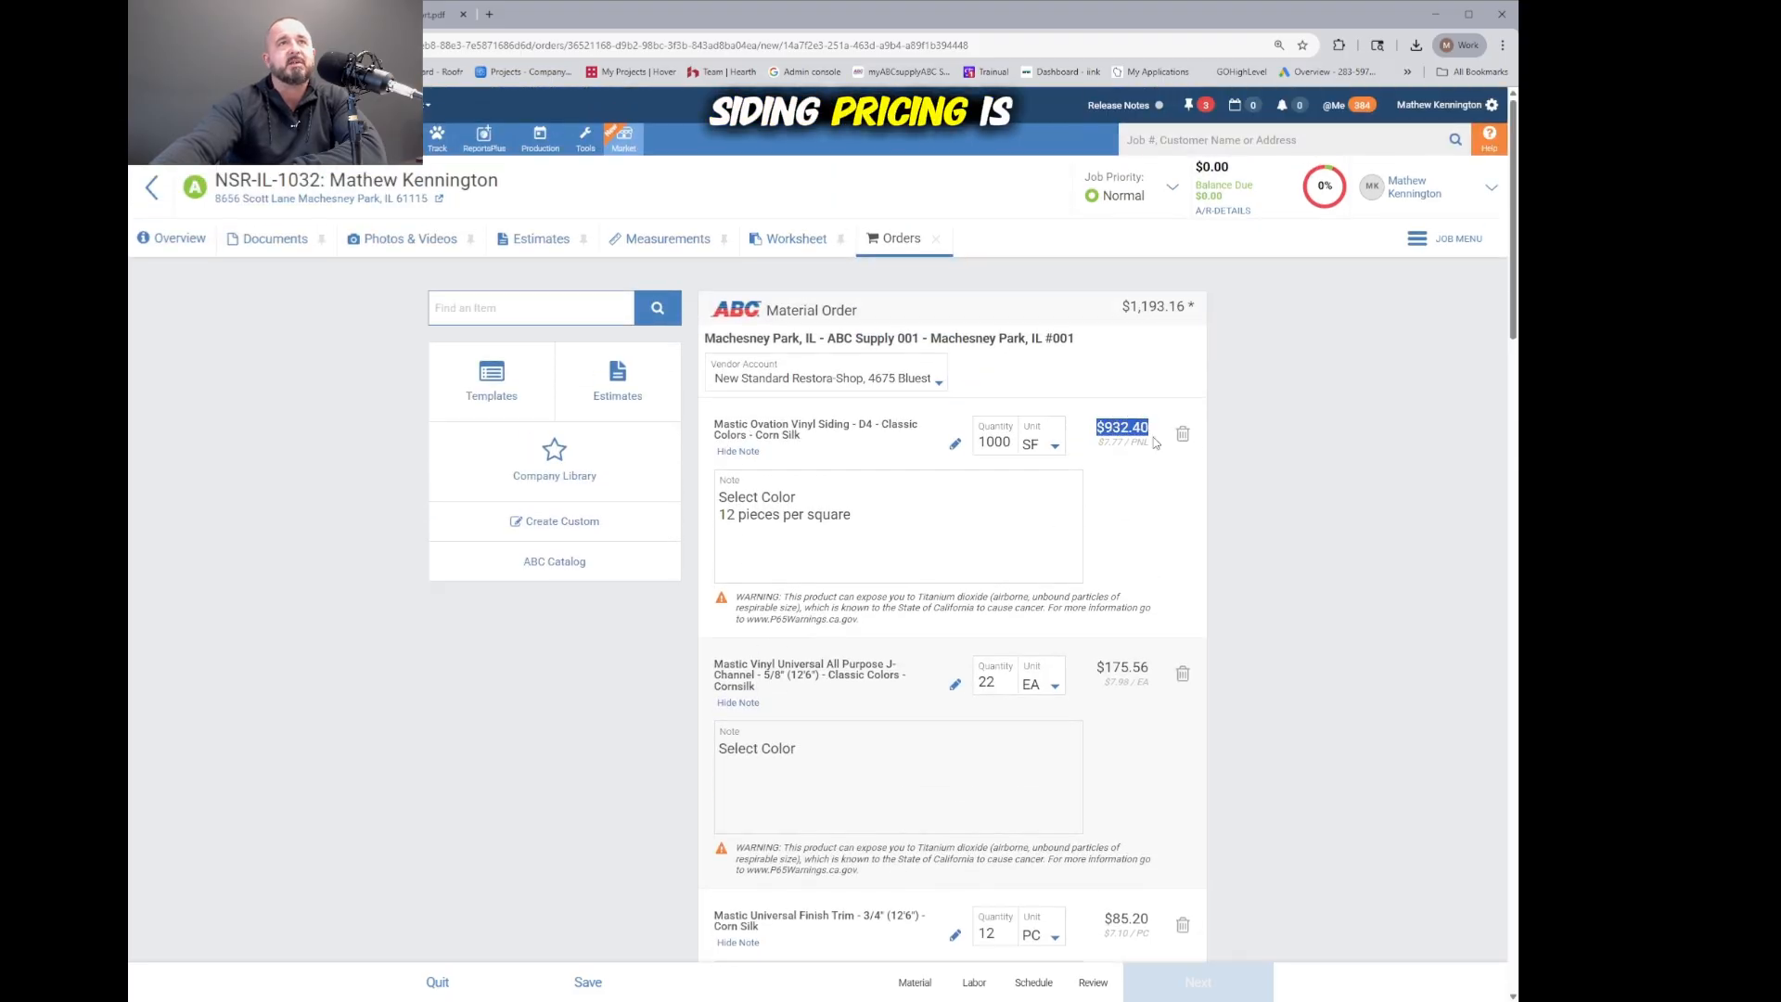
{"action": "left_click_drag", "start_coordinate": [1105, 665], "coordinate": [1143, 667]}
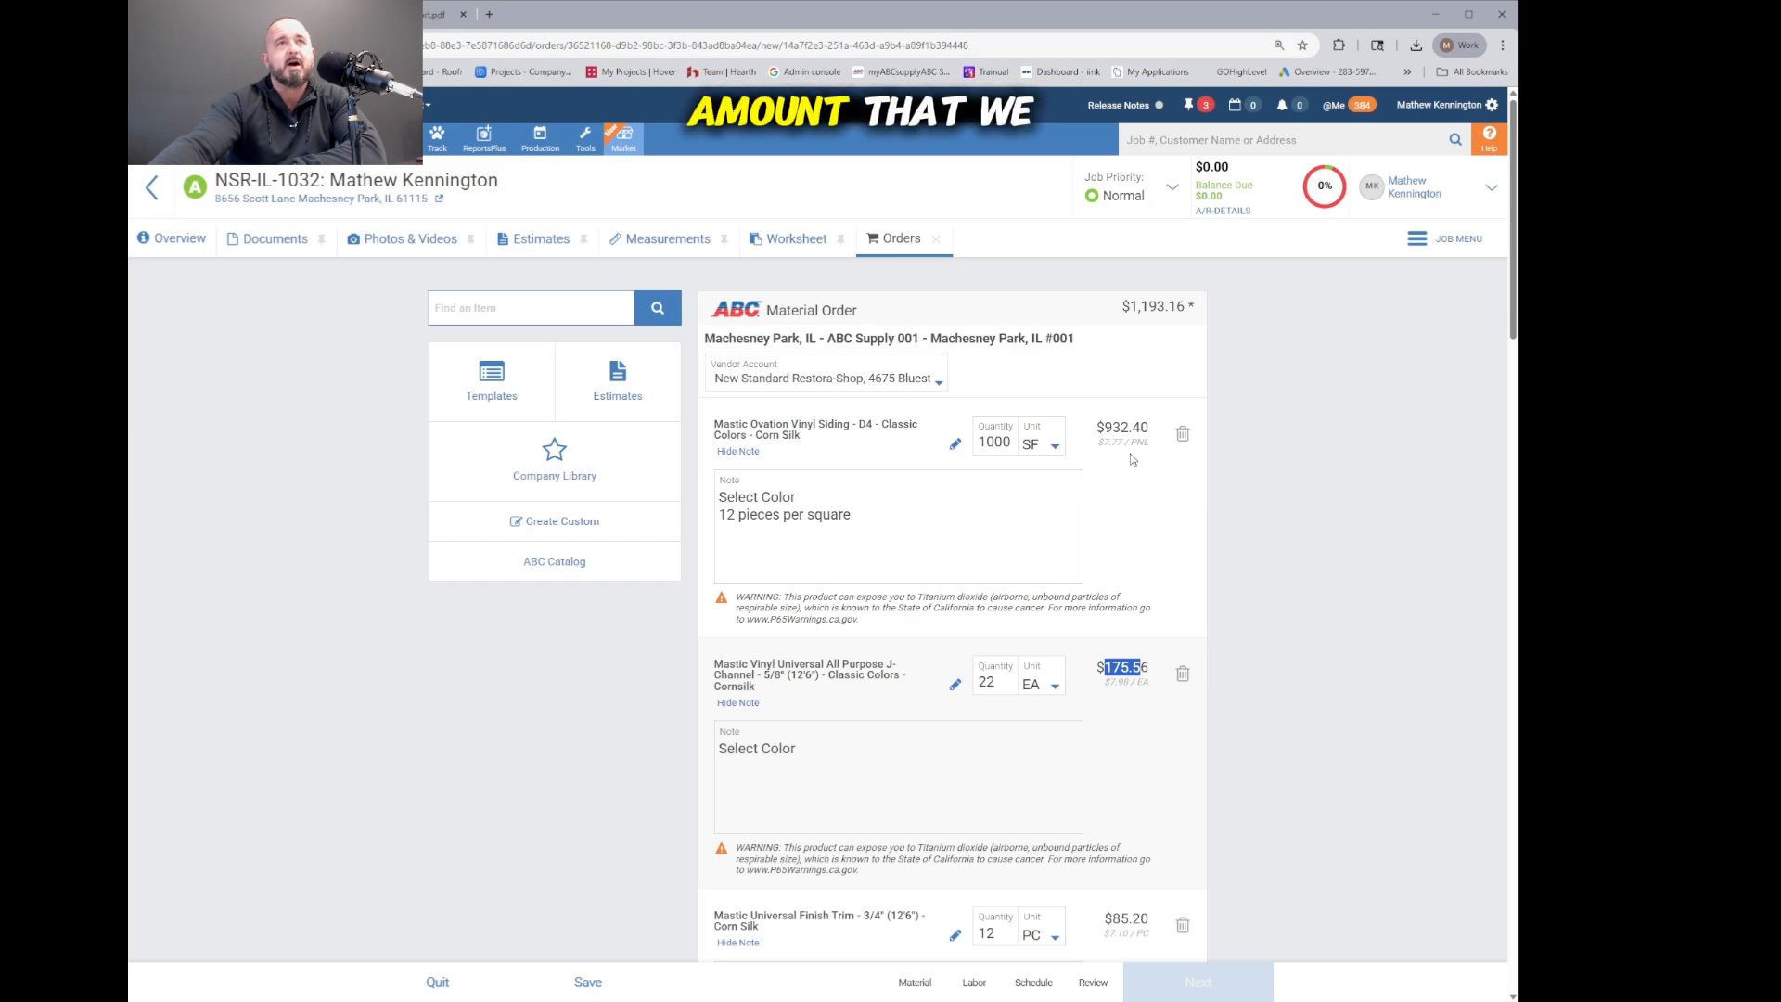
{"action": "left_click_drag", "start_coordinate": [1100, 449], "coordinate": [1159, 447]}
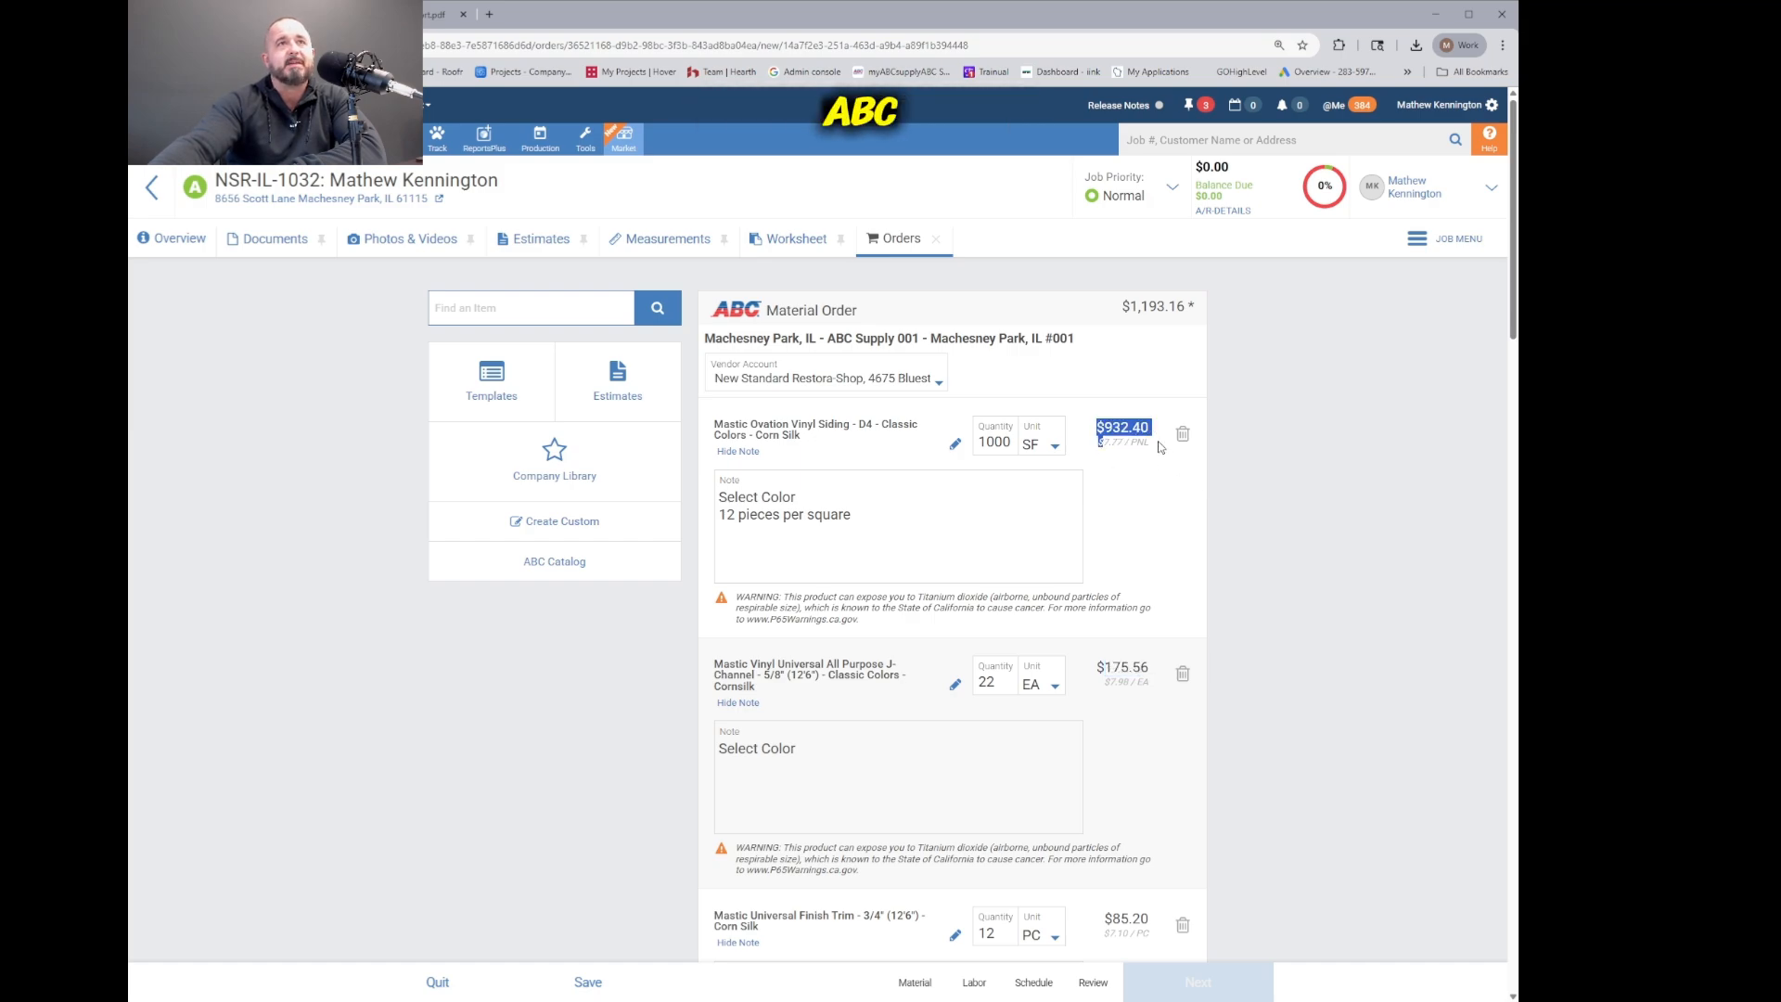
{"action": "scroll", "coordinate": [1171, 524], "scroll_direction": "down", "scroll_amount": 3}
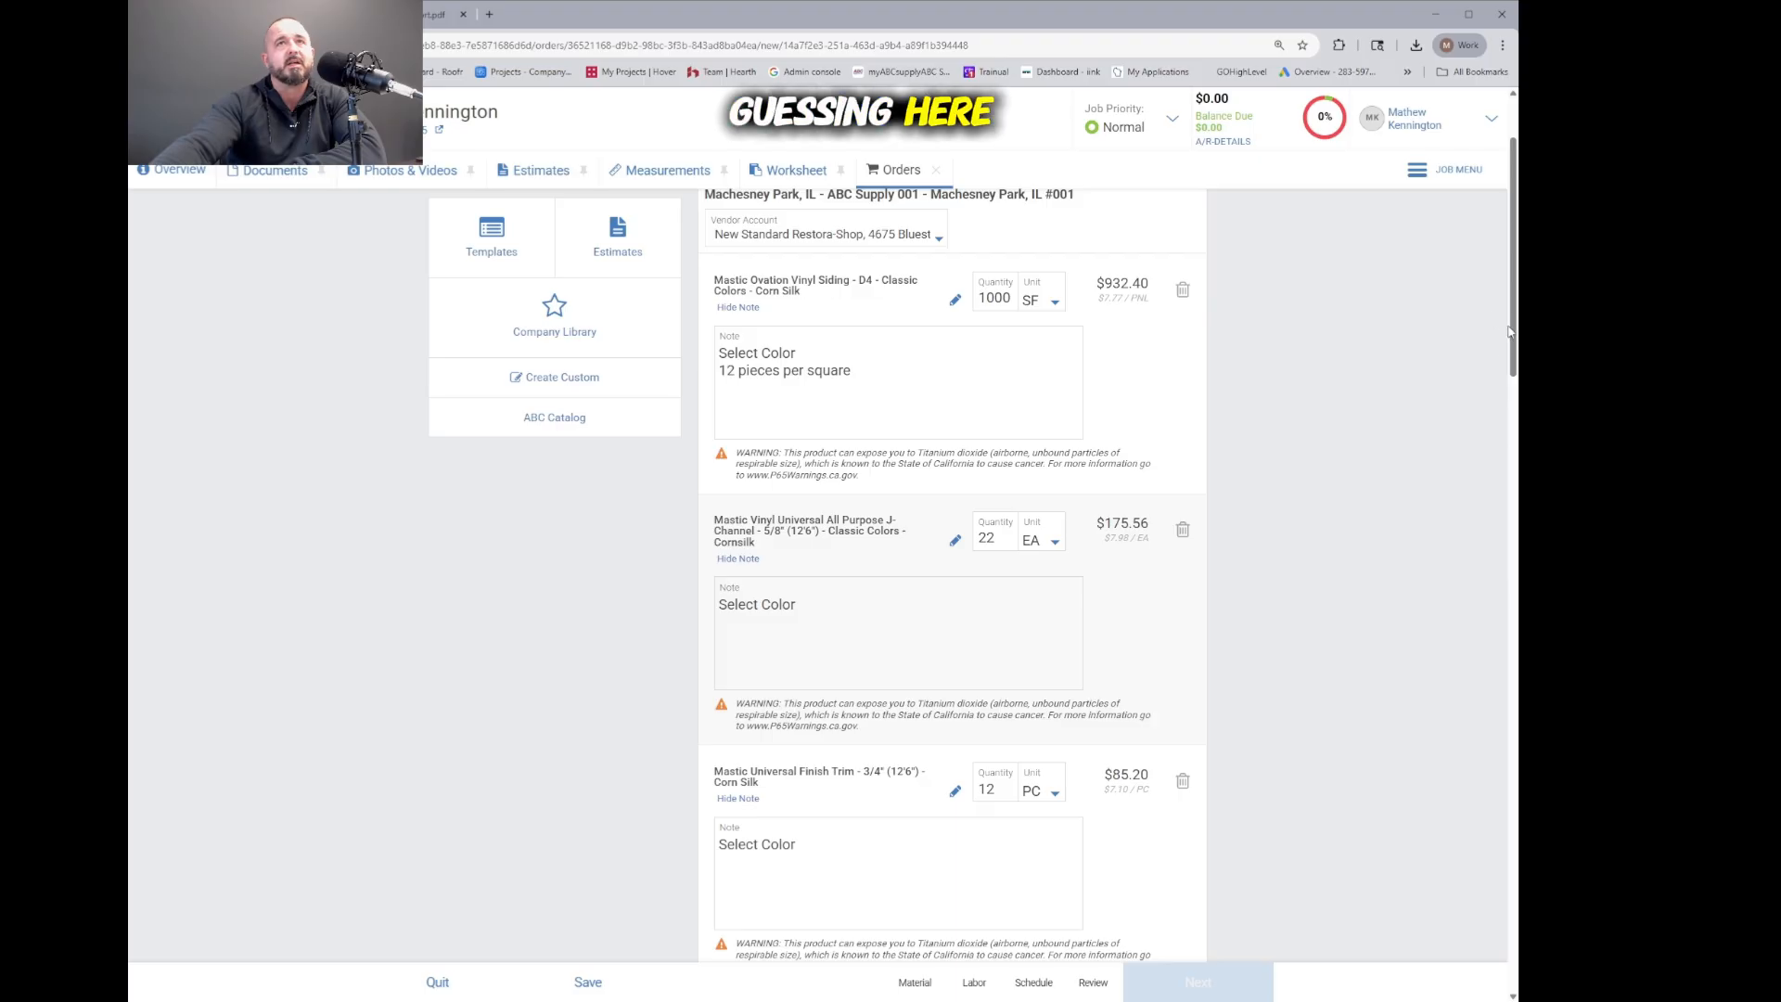
Step: Check the report summary's outside corner length and the west elevation's wall height to determine the number of corner posts
{"action": "scroll", "coordinate": [1113, 575], "scroll_direction": "down", "scroll_amount": 6}
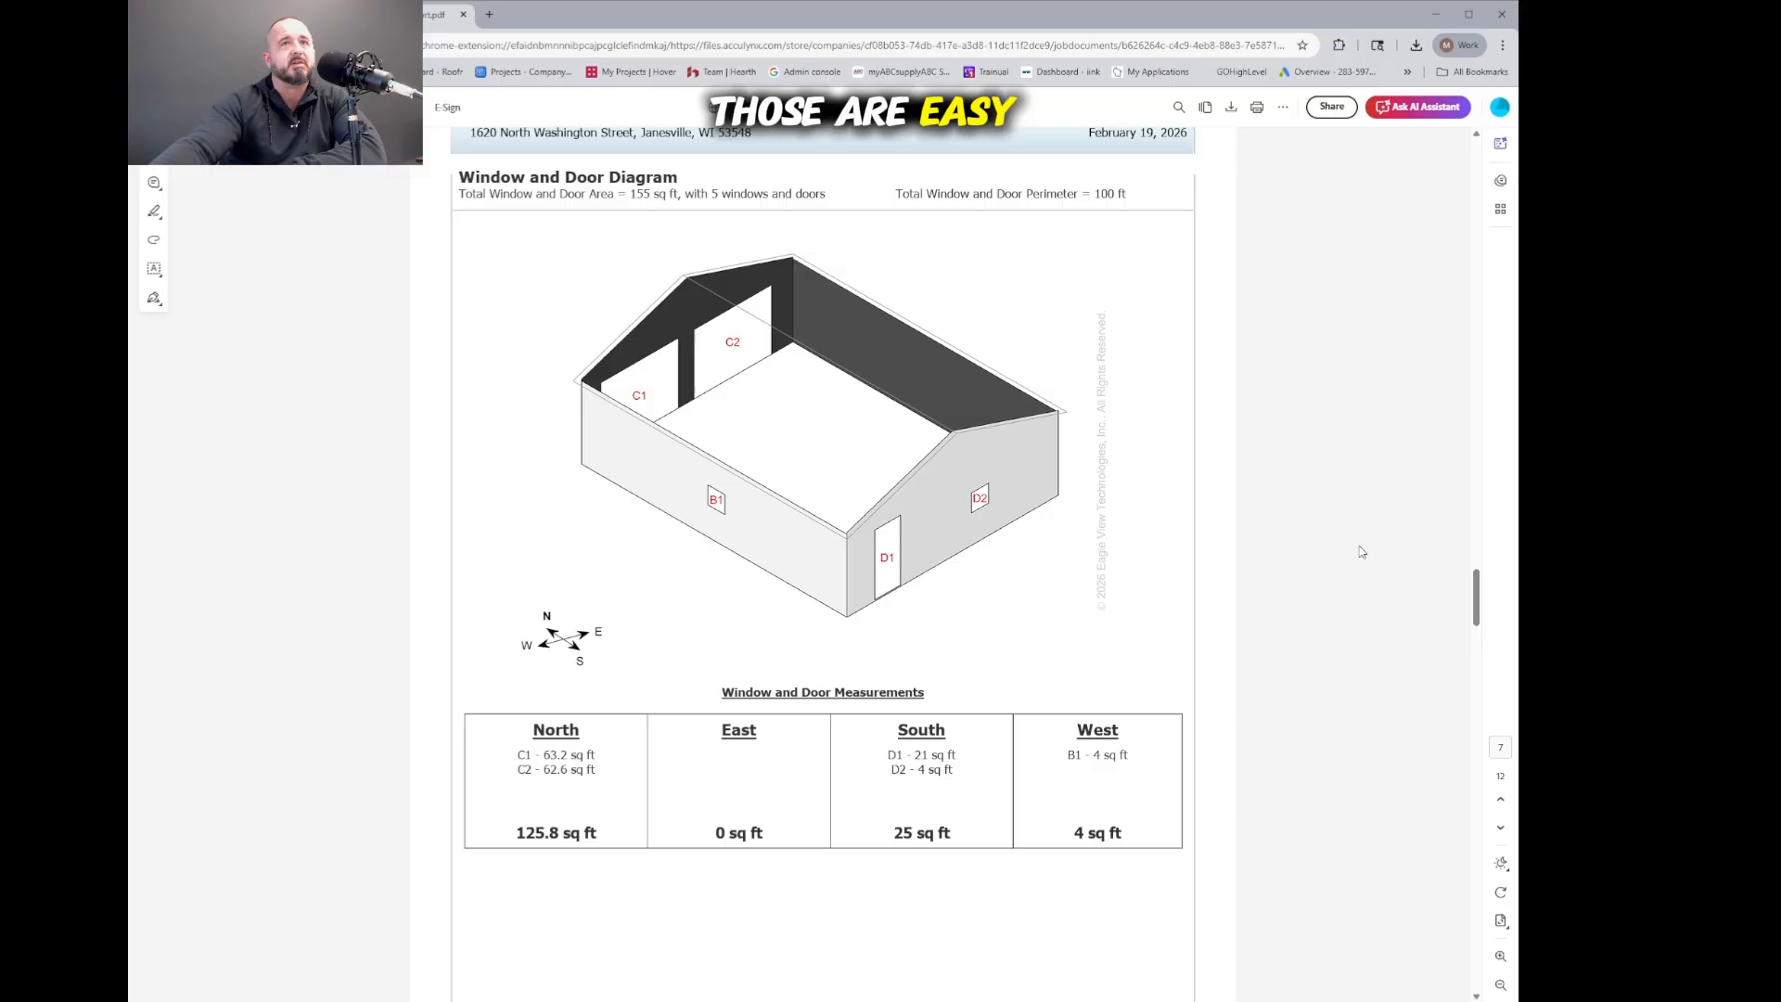
{"action": "left_click_drag", "start_coordinate": [1476, 586], "coordinate": [1477, 943]}
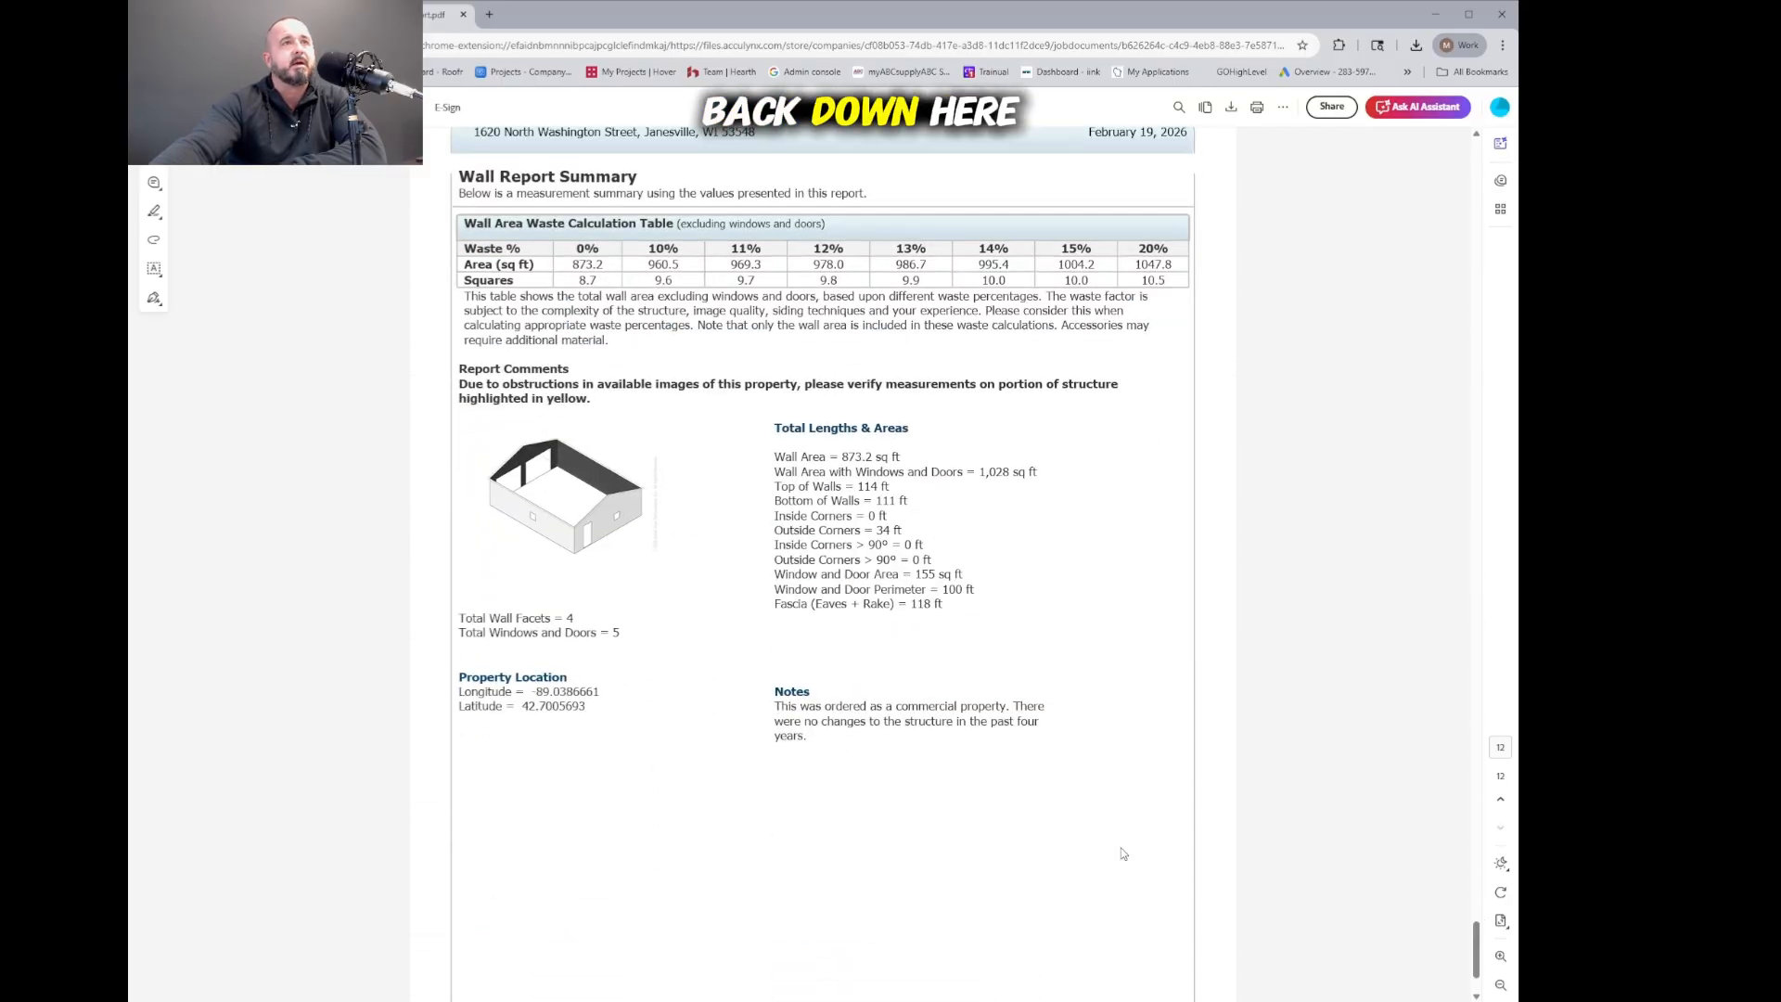
{"action": "left_click_drag", "start_coordinate": [775, 530], "coordinate": [912, 541]}
{"action": "left_click", "coordinate": [1239, 743]}
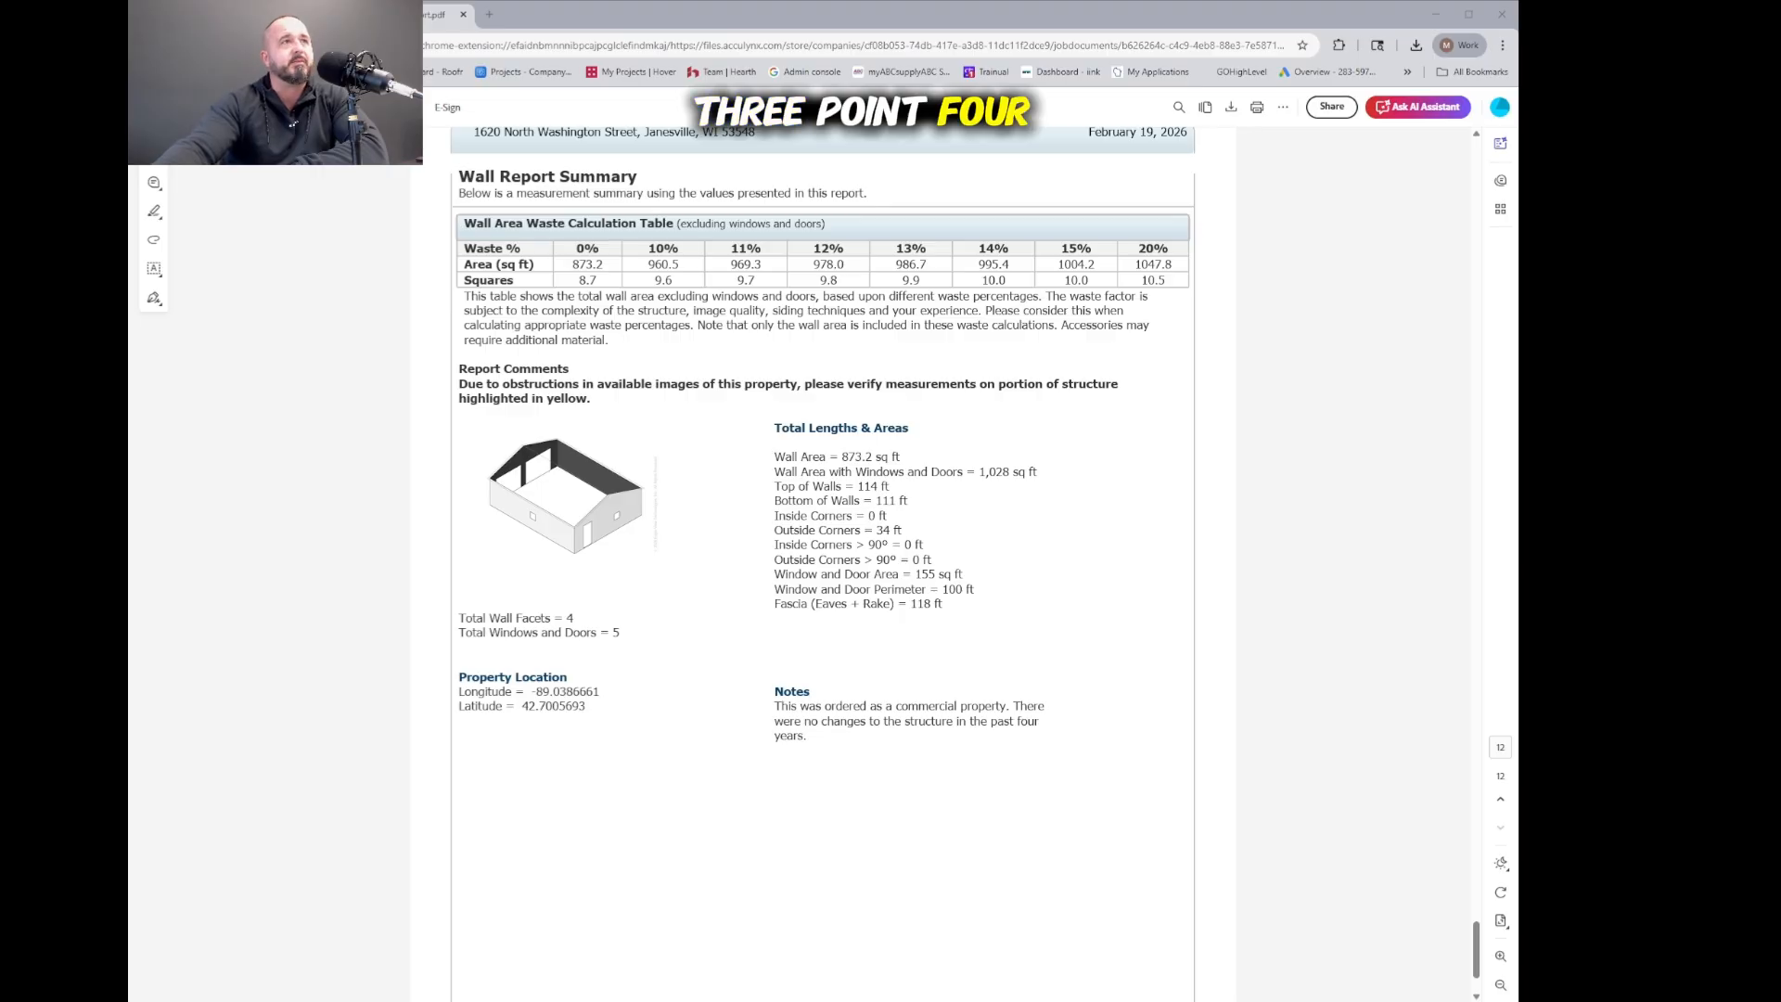
{"action": "scroll", "coordinate": [823, 556], "scroll_direction": "up", "scroll_amount": 6}
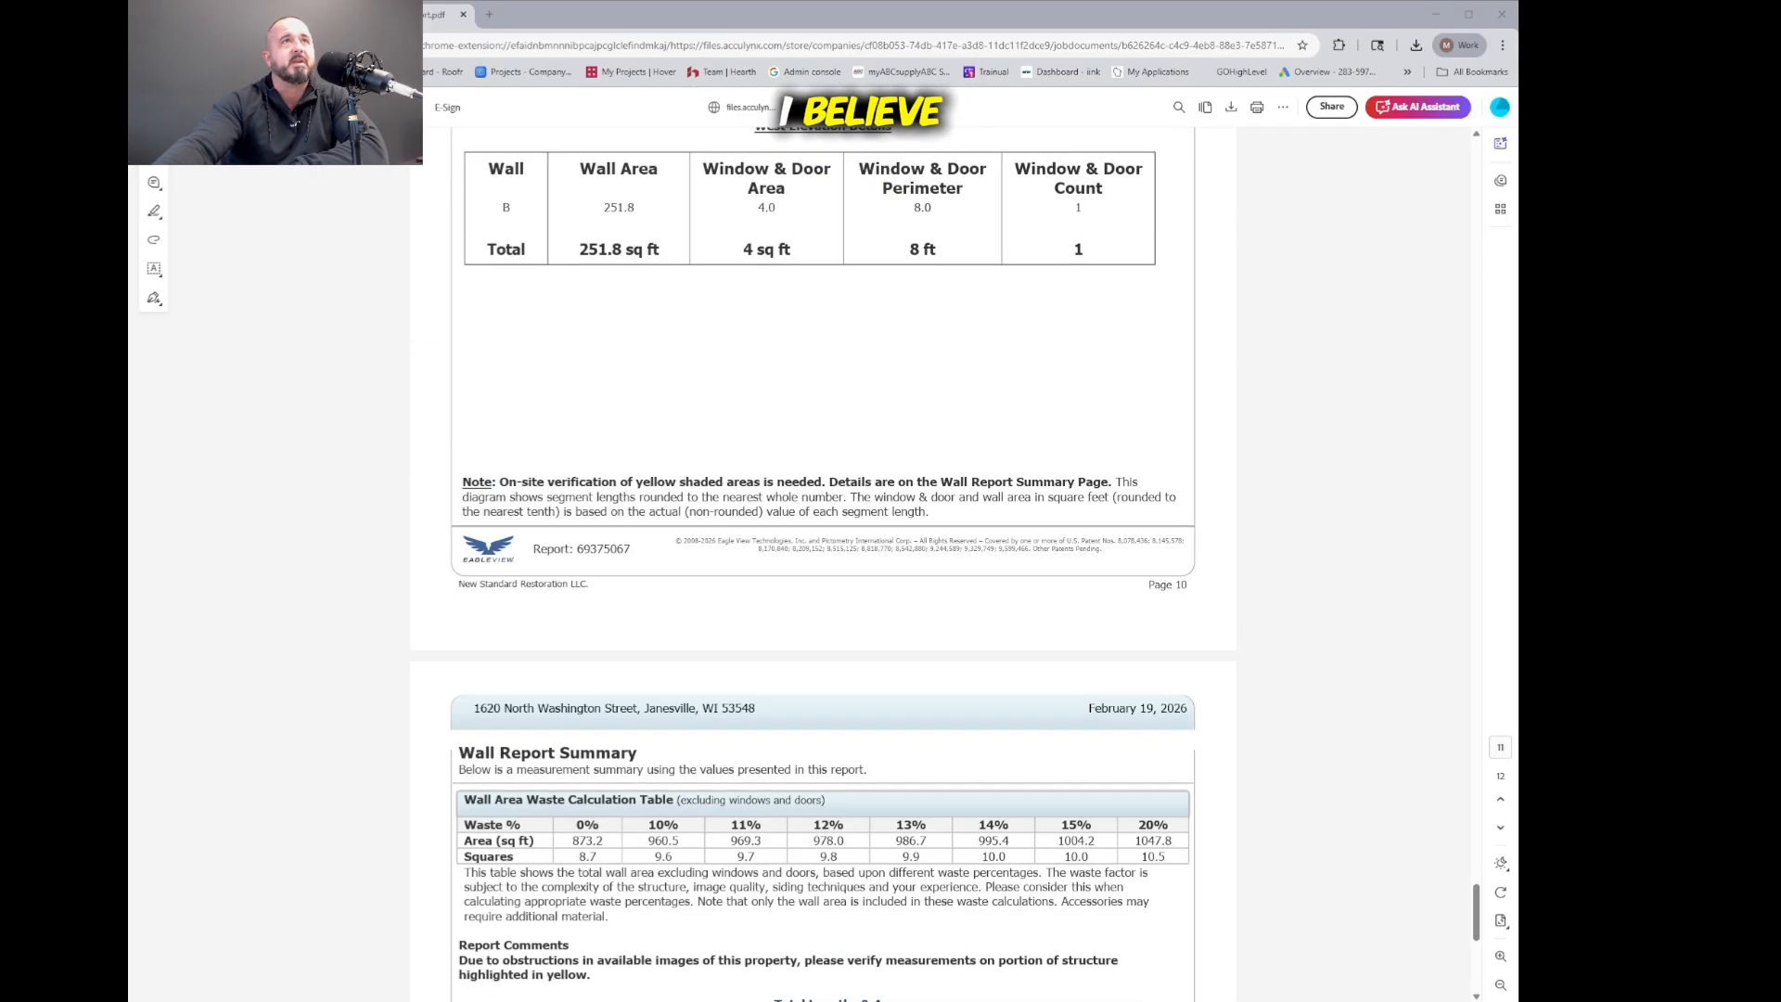
{"action": "scroll", "coordinate": [464, 504], "scroll_direction": "up", "scroll_amount": 6}
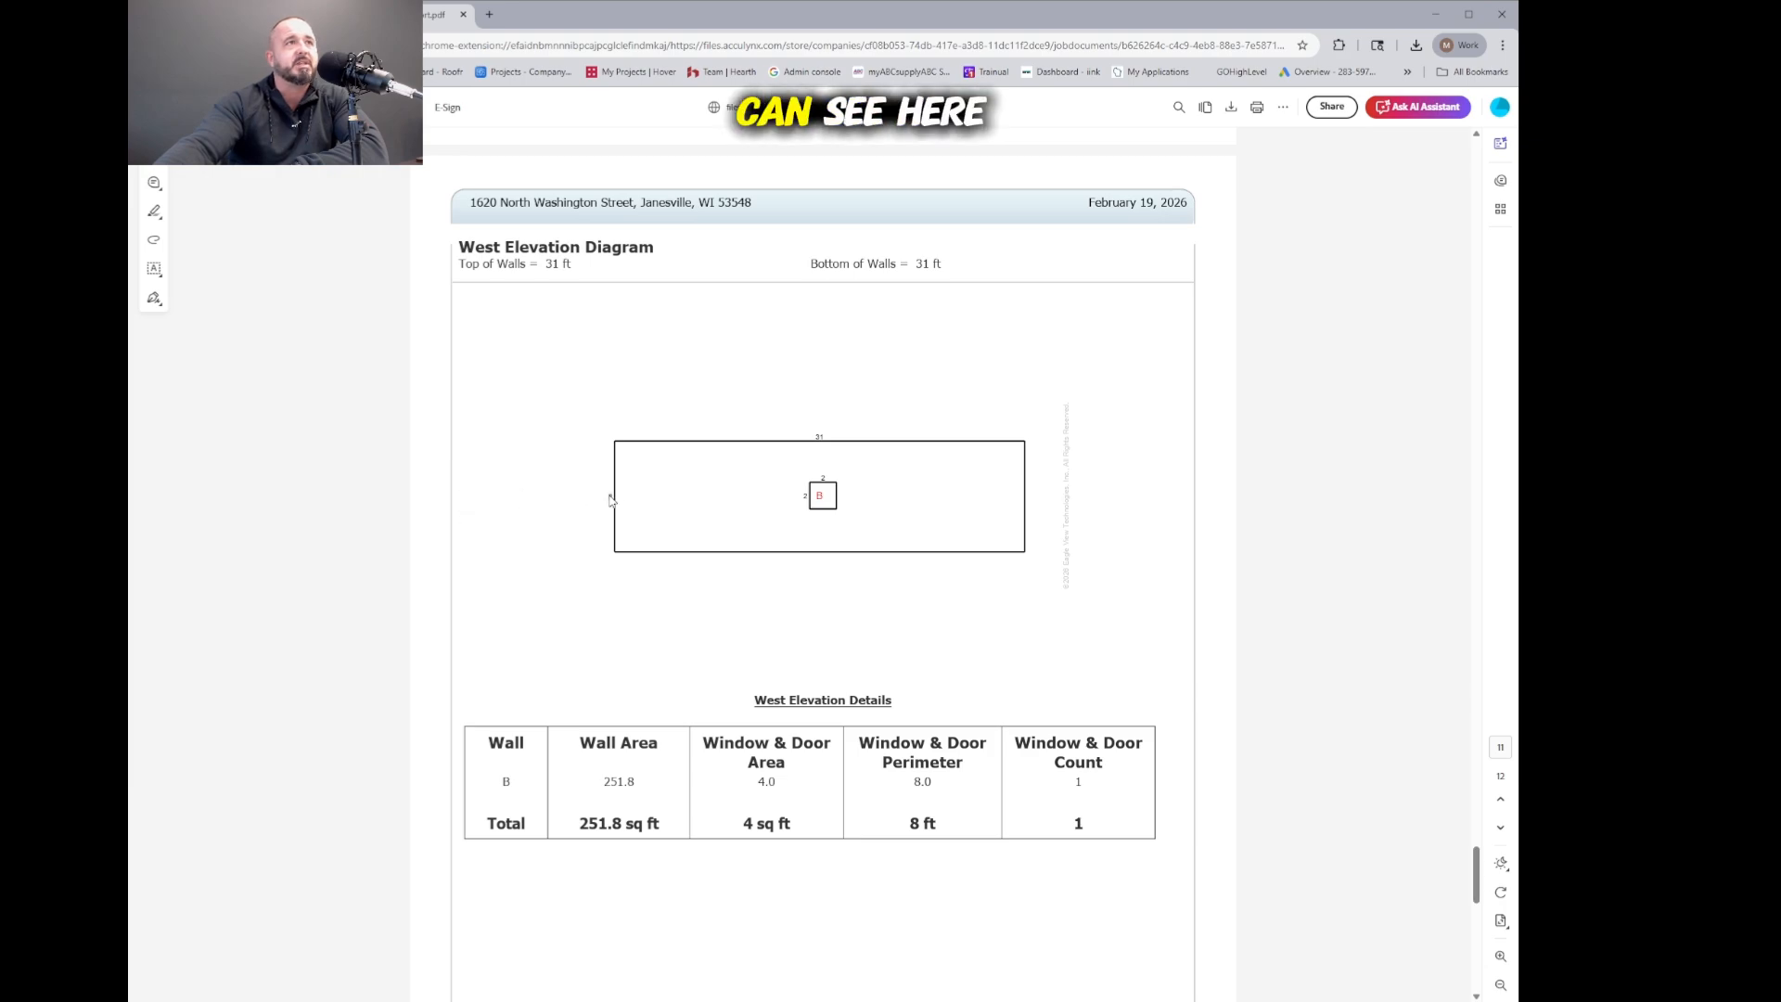
{"action": "left_click_drag", "start_coordinate": [620, 496], "coordinate": [594, 505]}
{"action": "left_click", "coordinate": [868, 557]}
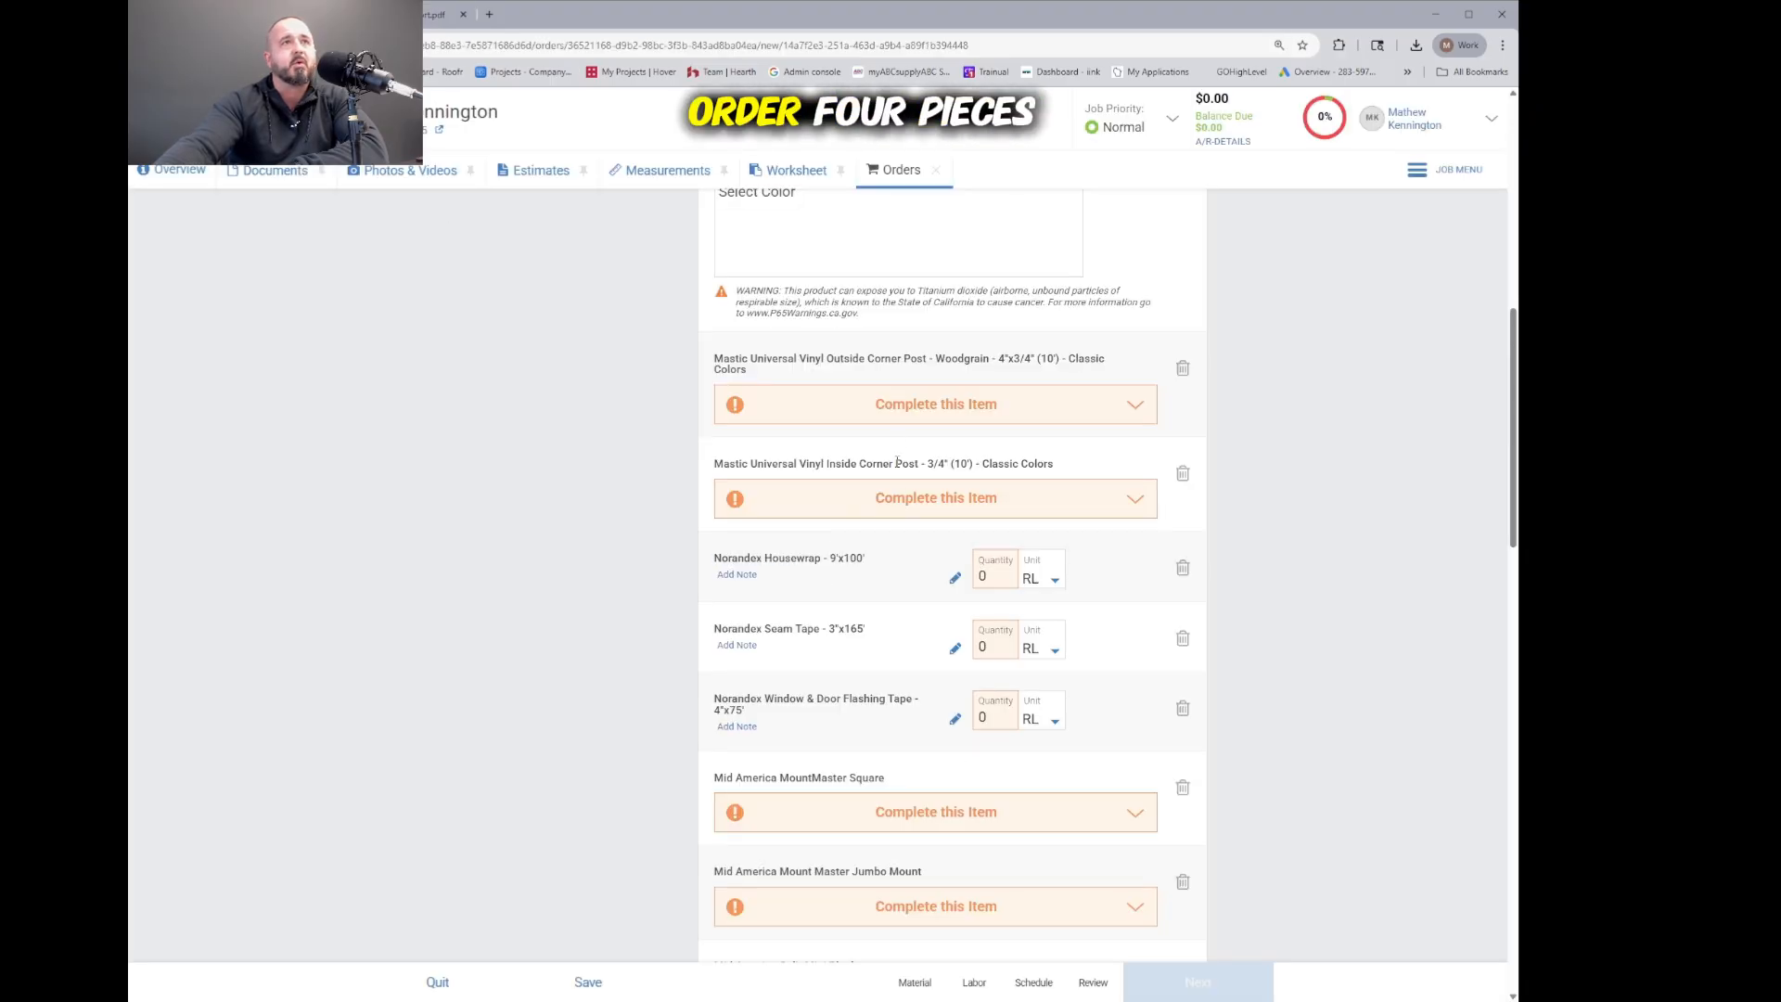
Step: Complete the Mastic Outside Corner Post Woodgrain 4"x3/4" (10') item with Corn Silk and set its quantity to 4 PC
{"action": "left_click", "coordinate": [894, 405]}
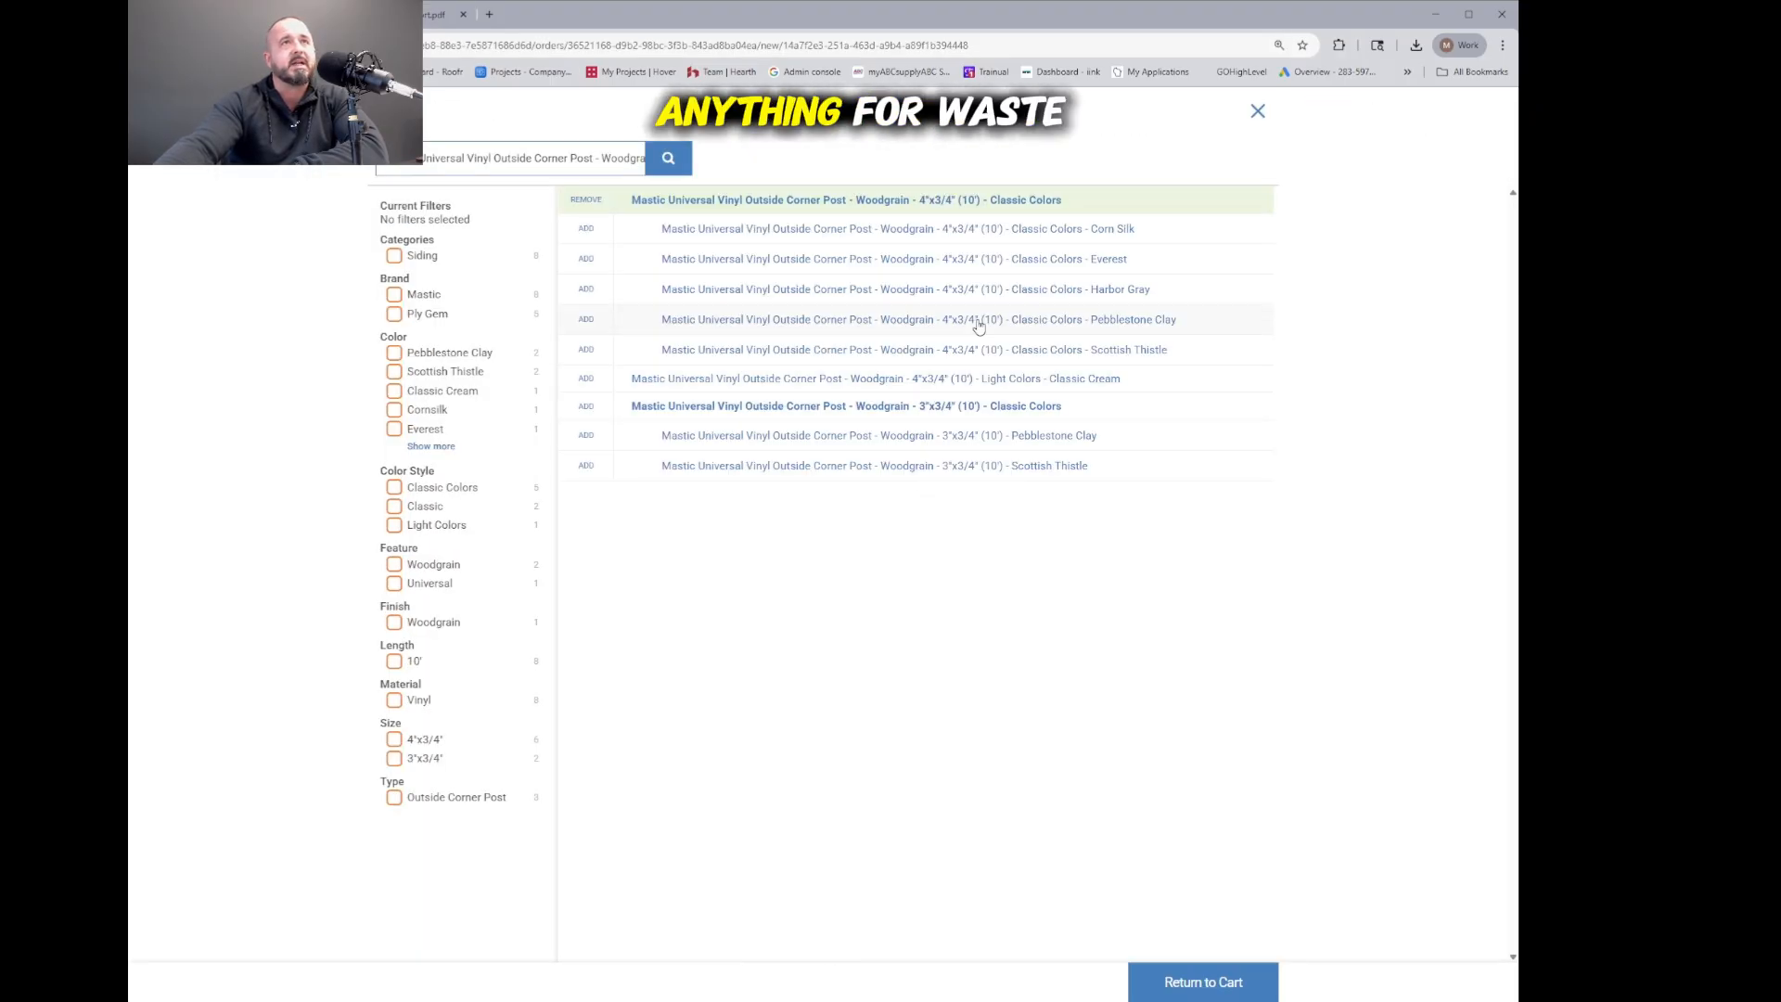
{"action": "left_click", "coordinate": [1002, 230]}
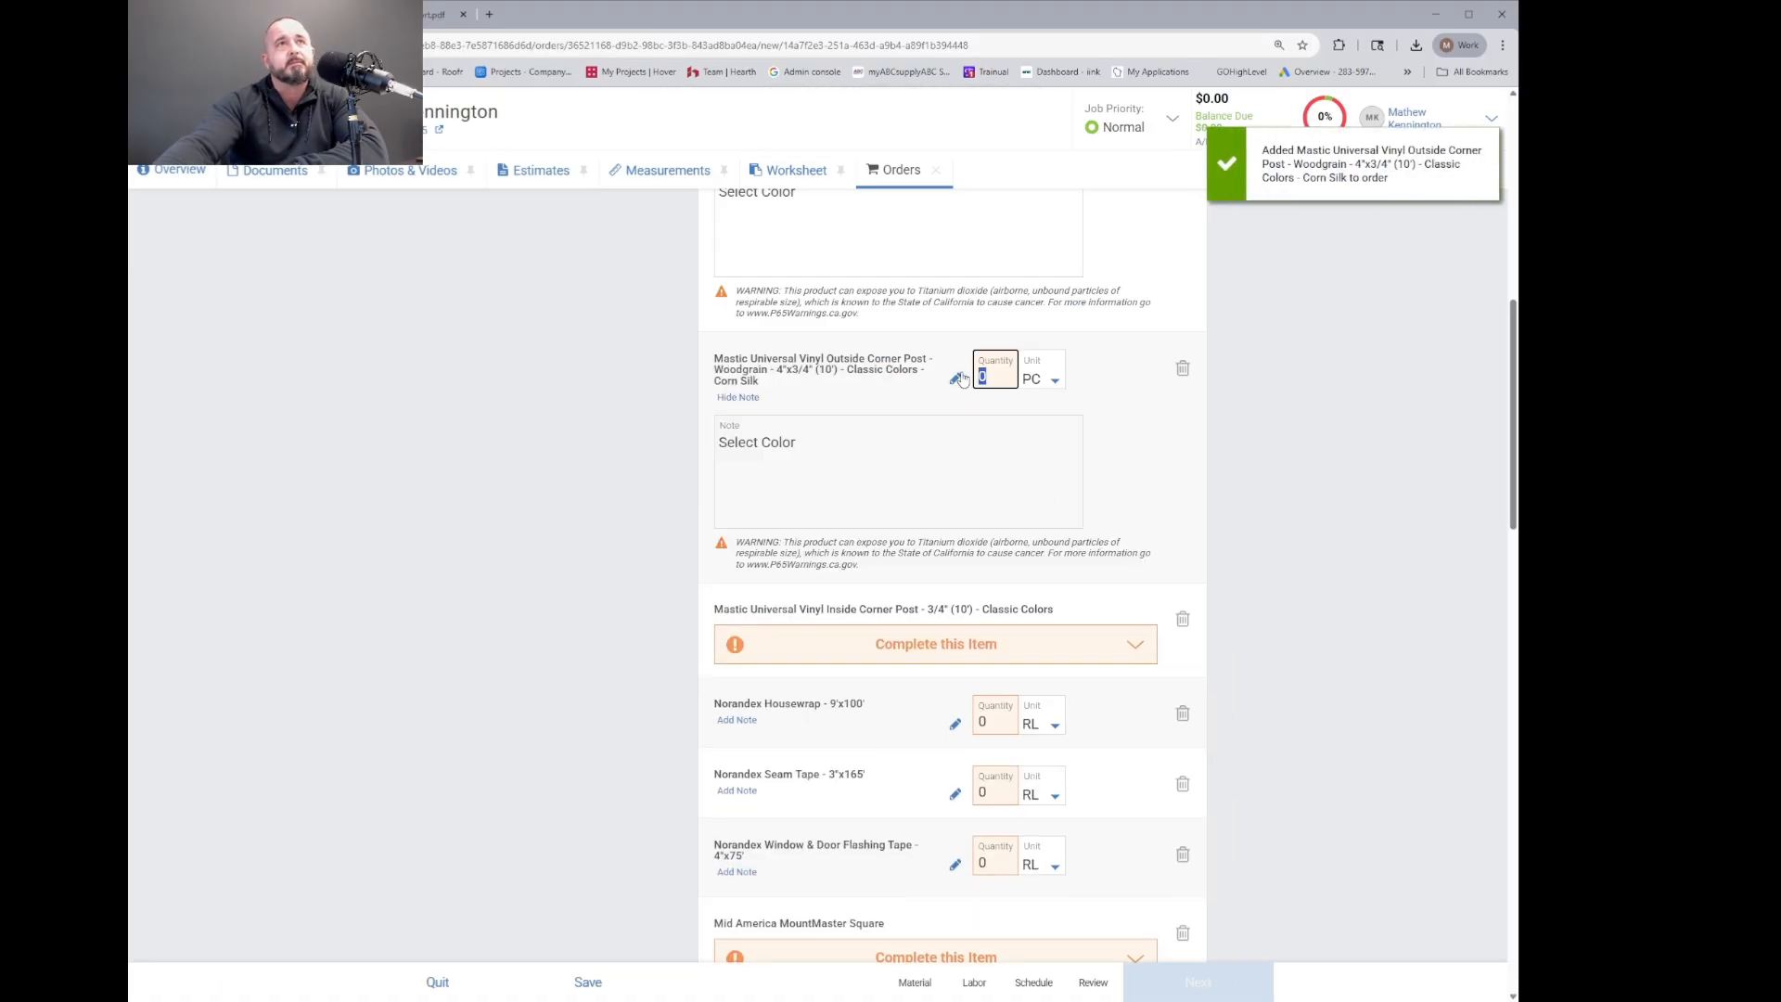
{"action": "type", "text": "4"}
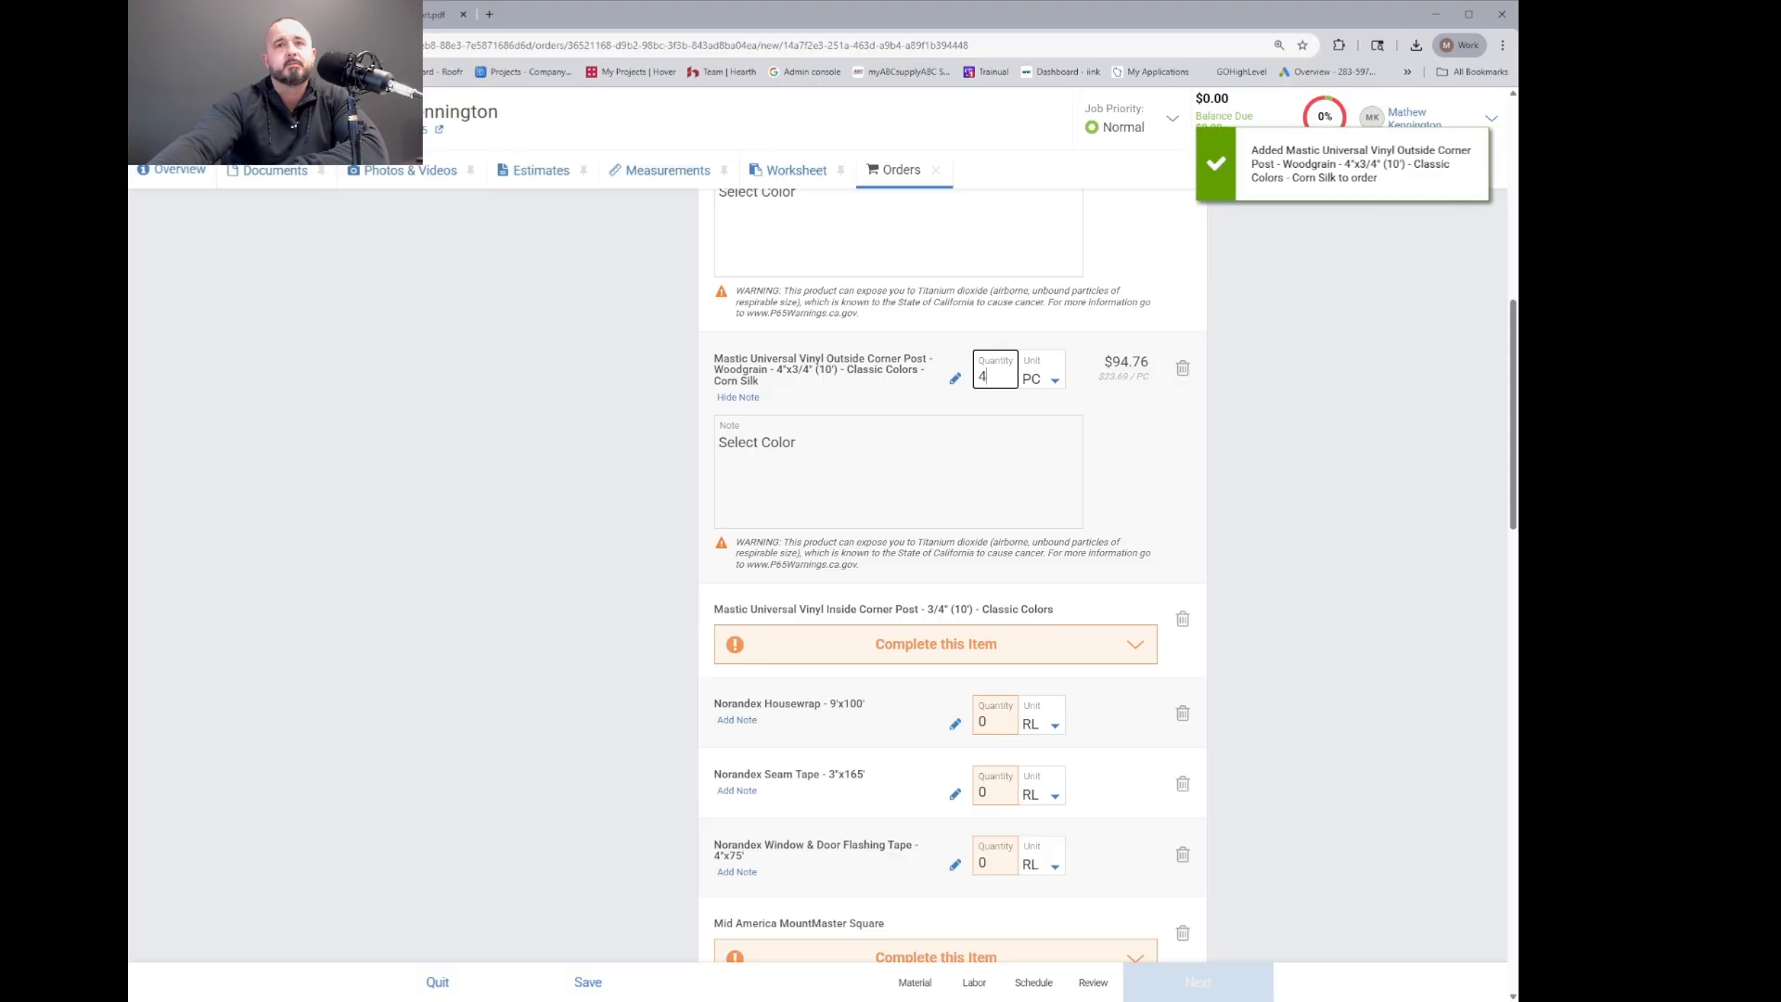
Step: Check the report's wall diagrams for inside corners and remove the Mastic Inside Corner Post 3/4" (10') item from the order
{"action": "scroll", "coordinate": [1335, 612], "scroll_direction": "down", "scroll_amount": 2}
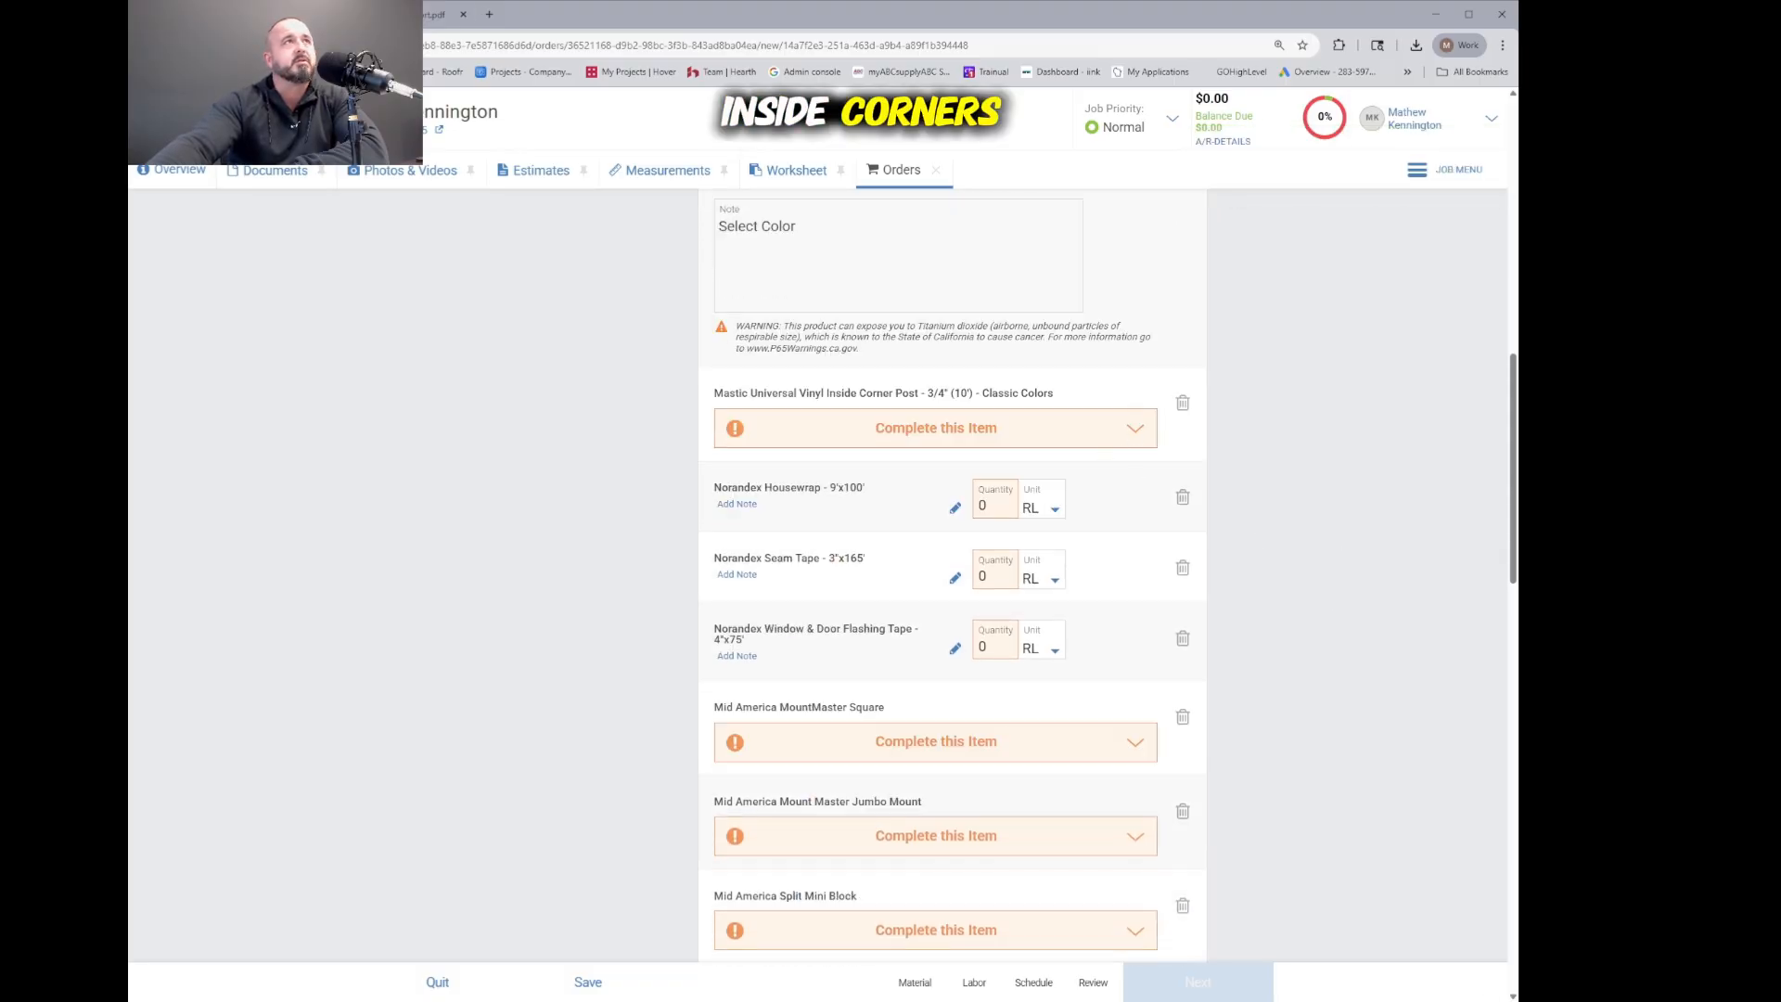
{"action": "left_click", "coordinate": [408, 15]}
{"action": "scroll", "coordinate": [634, 448], "scroll_direction": "up", "scroll_amount": 3}
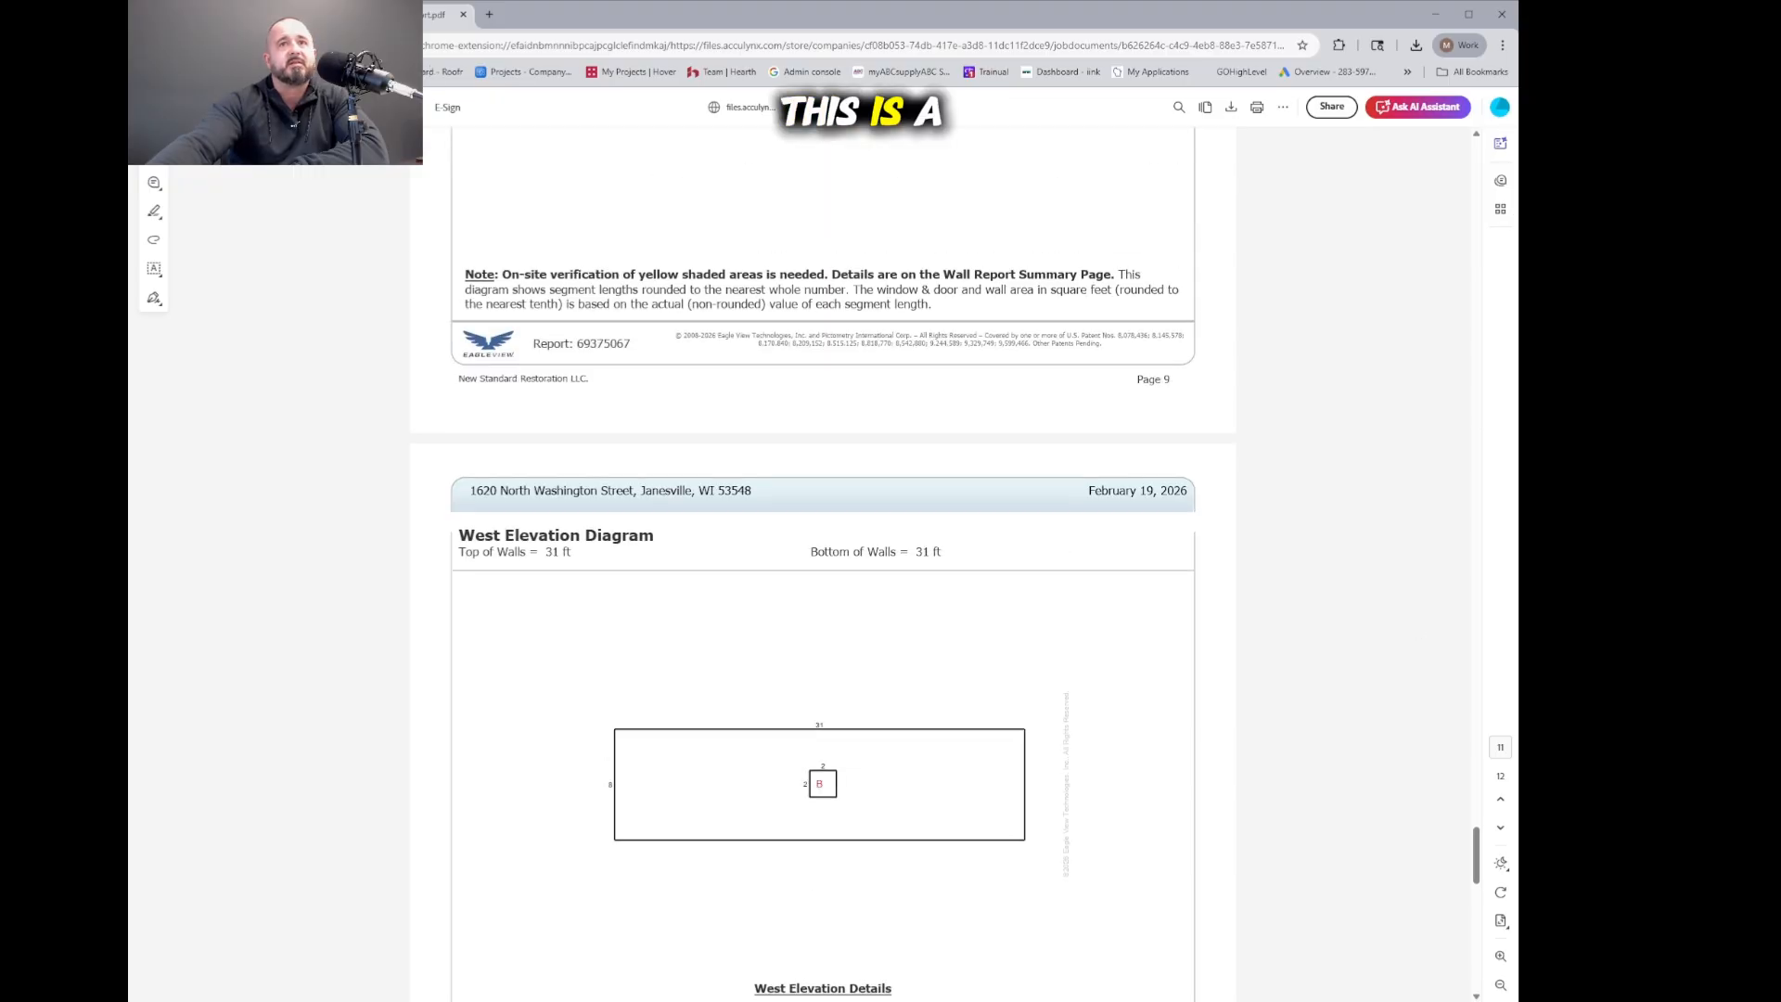
{"action": "left_click_drag", "start_coordinate": [1482, 854], "coordinate": [1503, 170]}
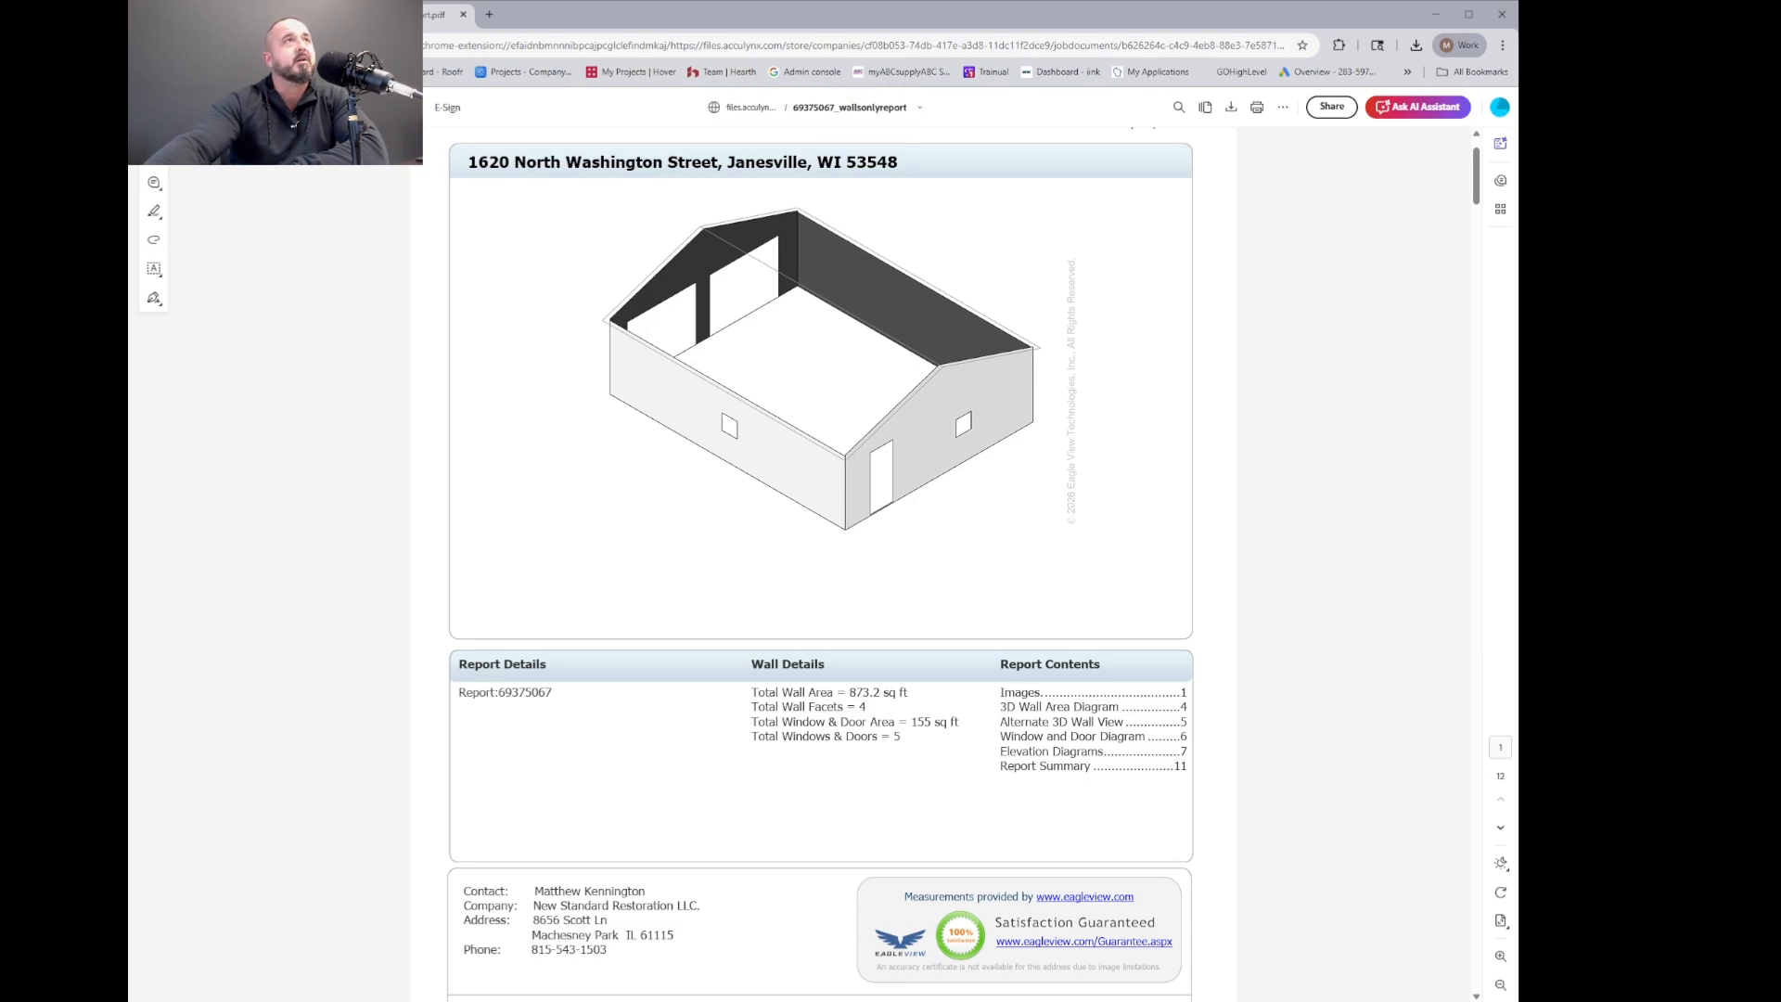
{"action": "left_click", "coordinate": [251, 14]}
{"action": "left_click", "coordinate": [1196, 405]}
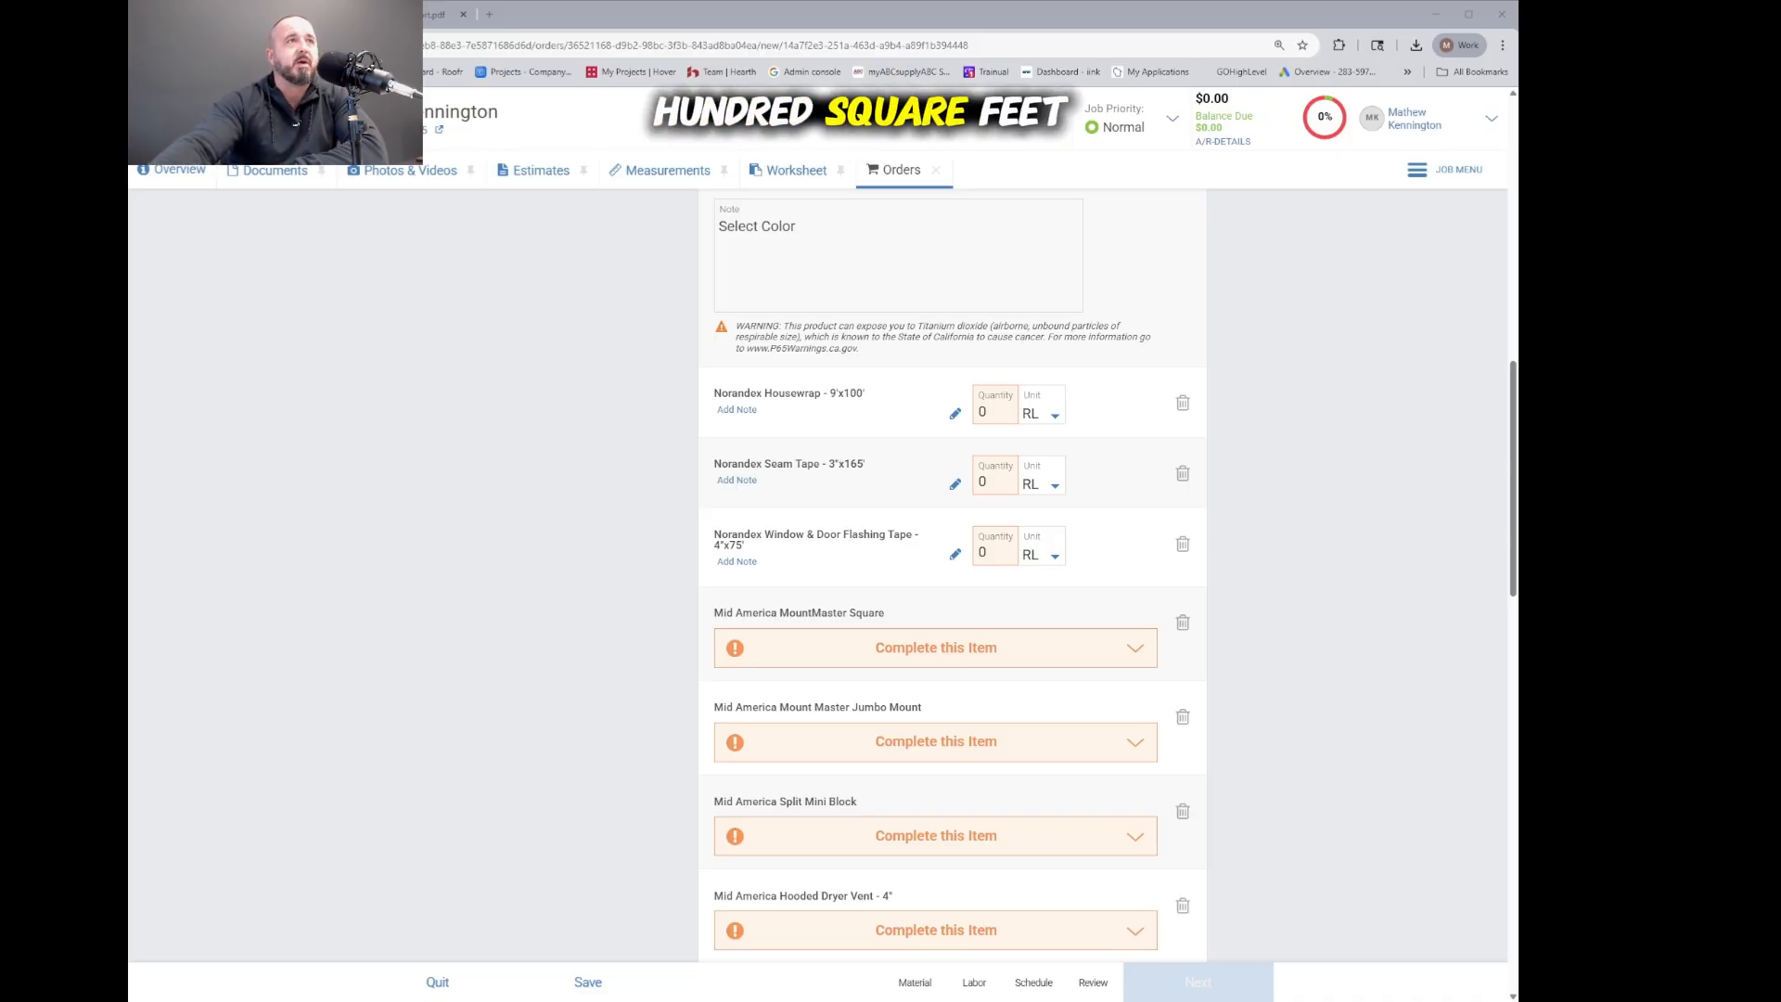
Step: Check the report's total wall area and set the Norandex Housewrap 9'x100' and Seam Tape 3"x165' quantities to 1 RL each
{"action": "left_click", "coordinate": [440, 18]}
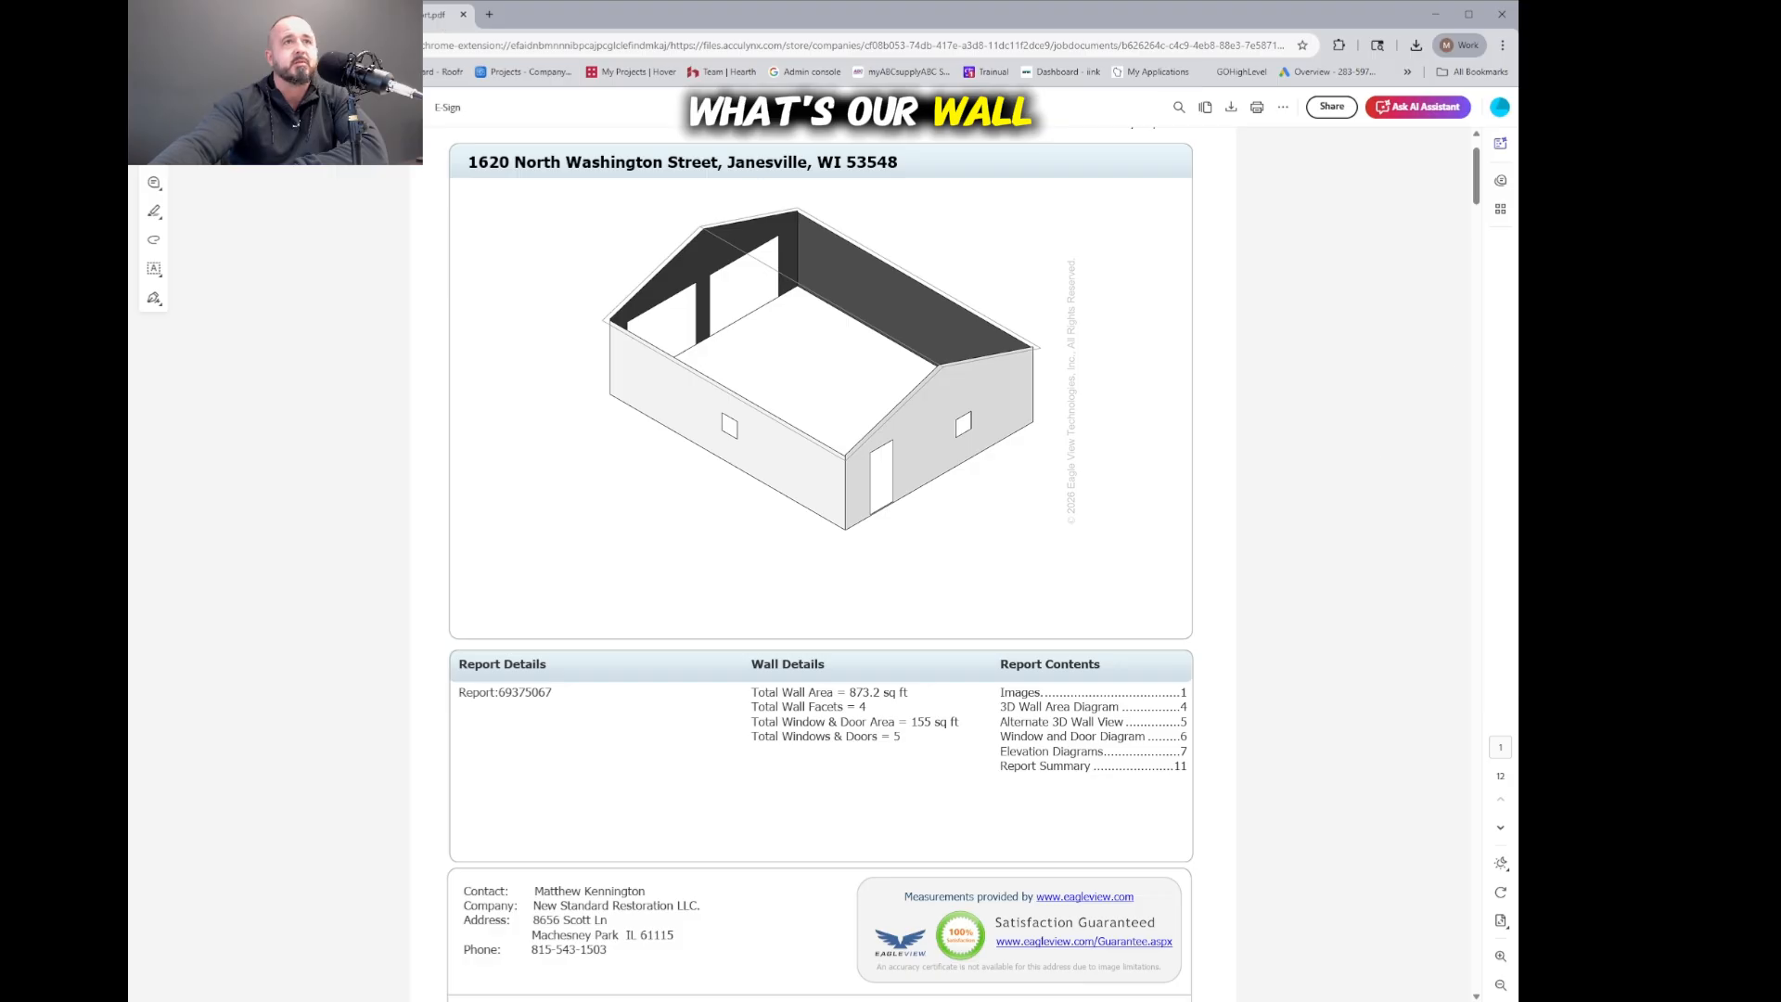
{"action": "left_click_drag", "start_coordinate": [907, 693], "coordinate": [844, 694]}
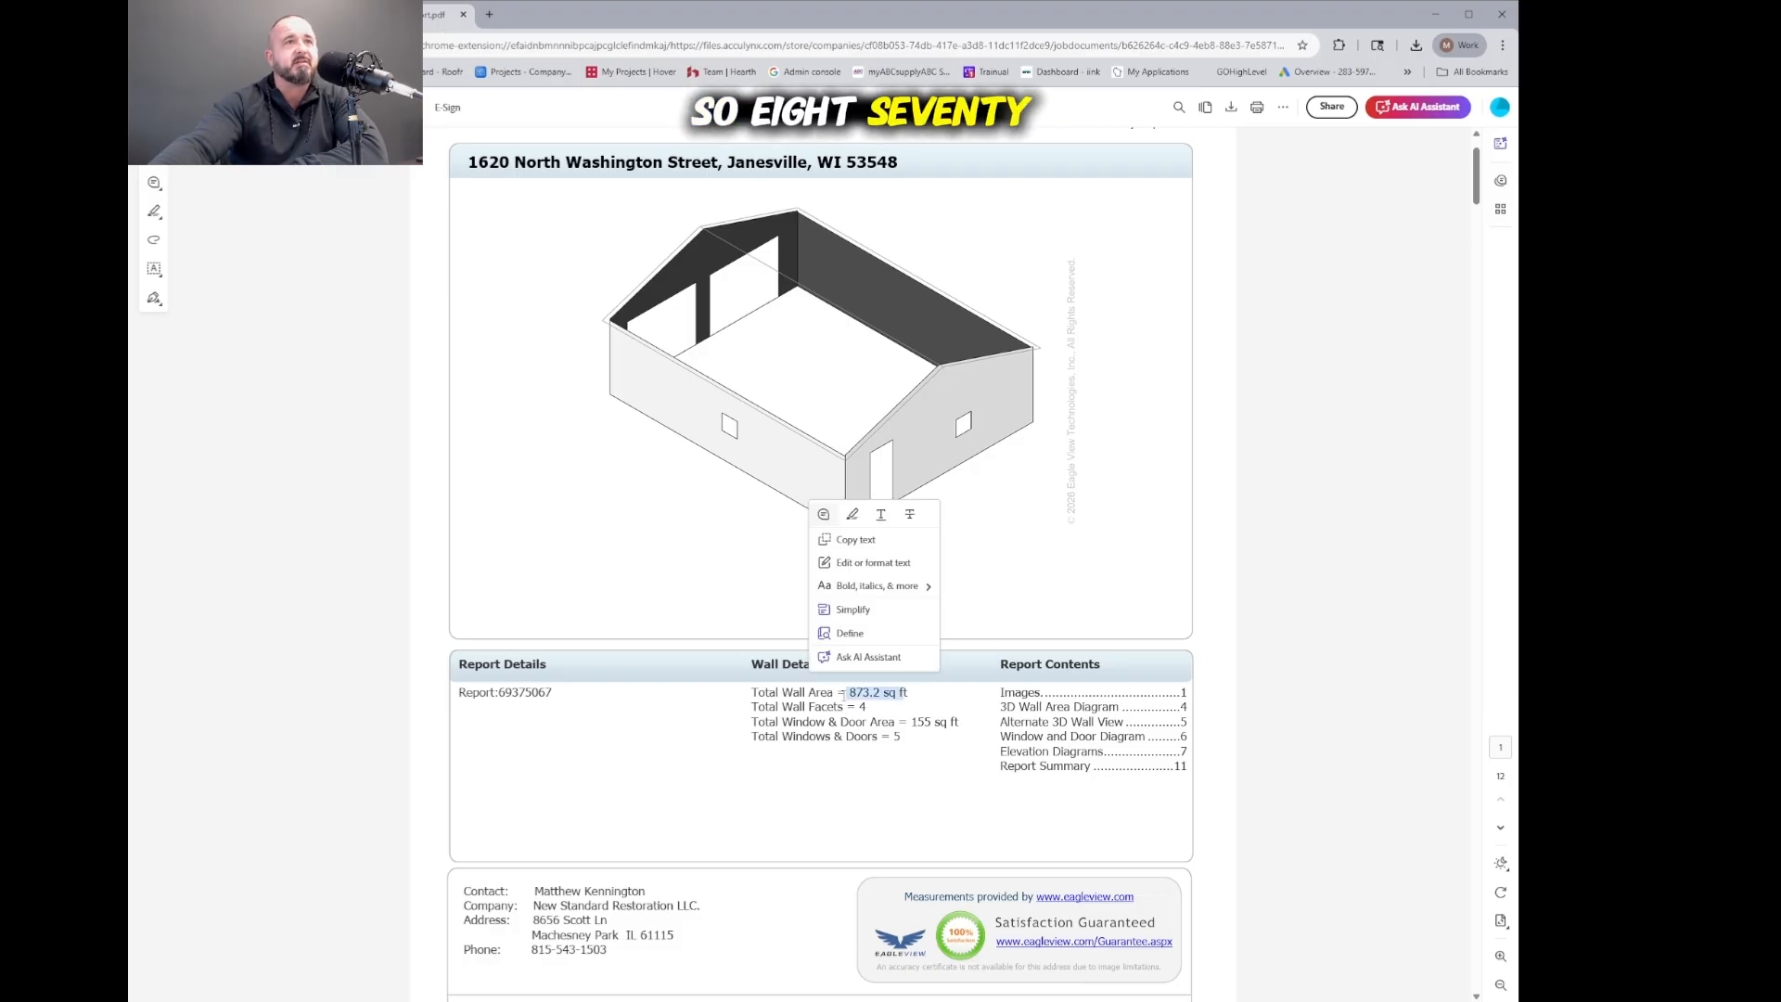
{"action": "left_click", "coordinate": [269, 15]}
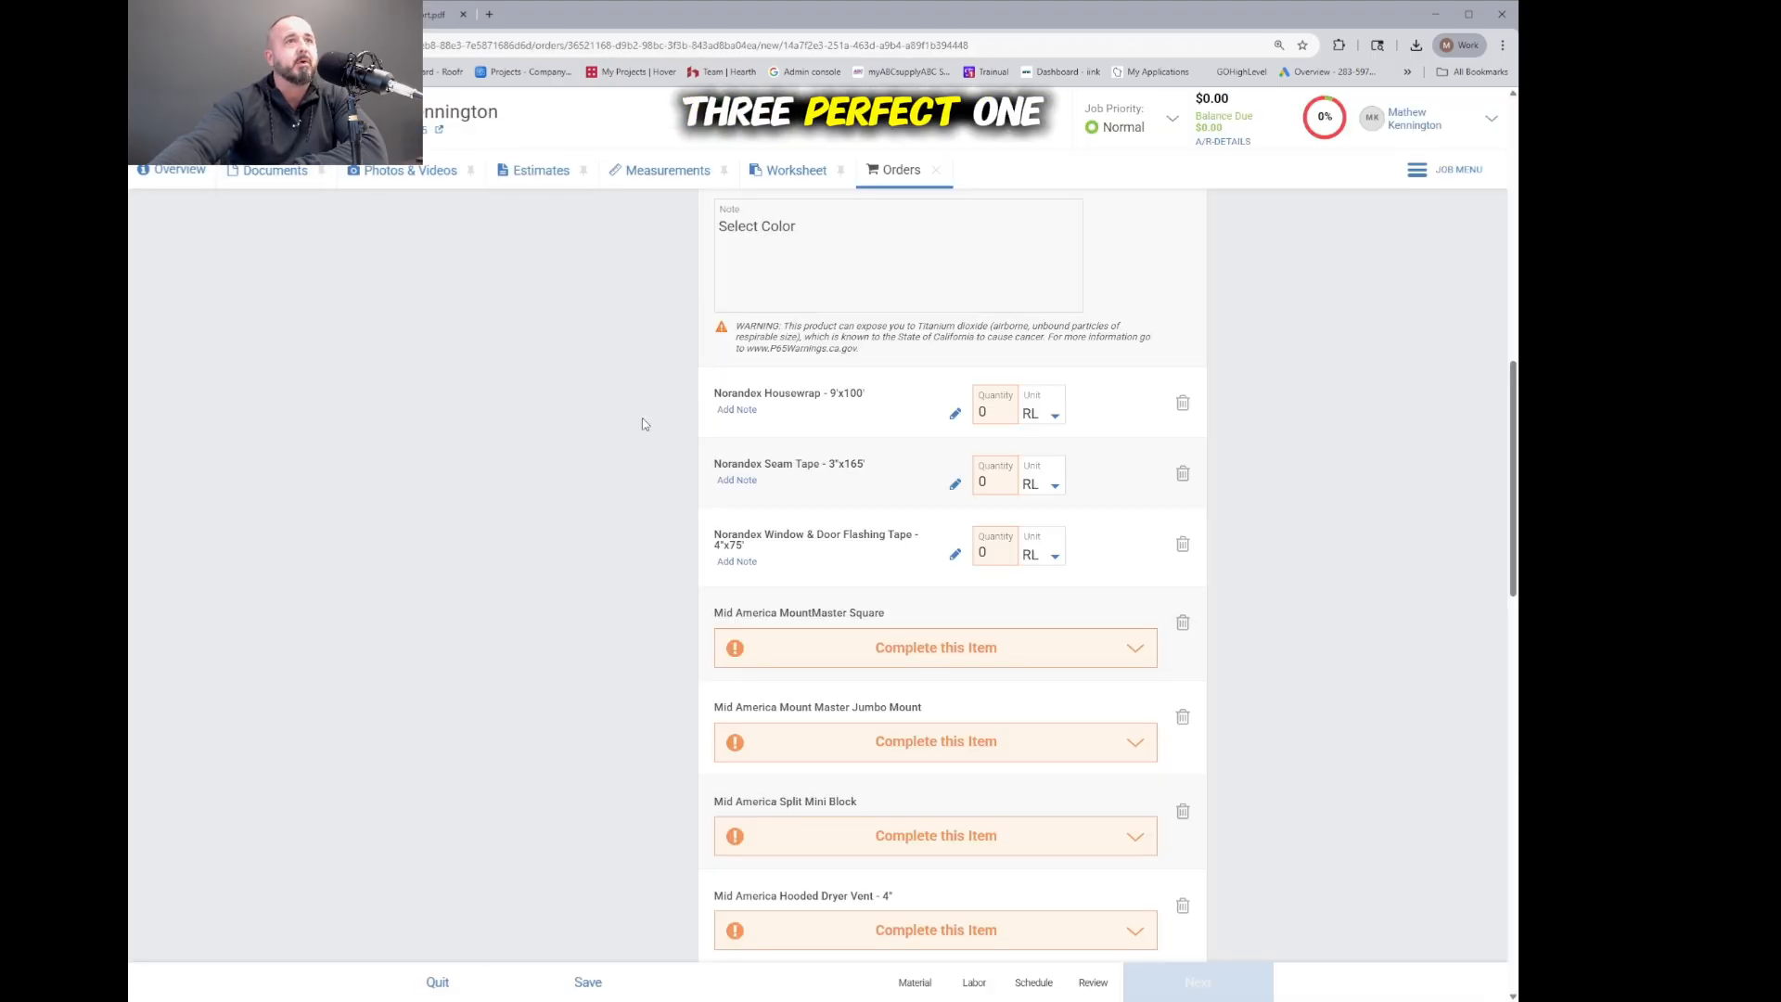
{"action": "left_click", "coordinate": [988, 414]}
{"action": "type", "text": "1"}
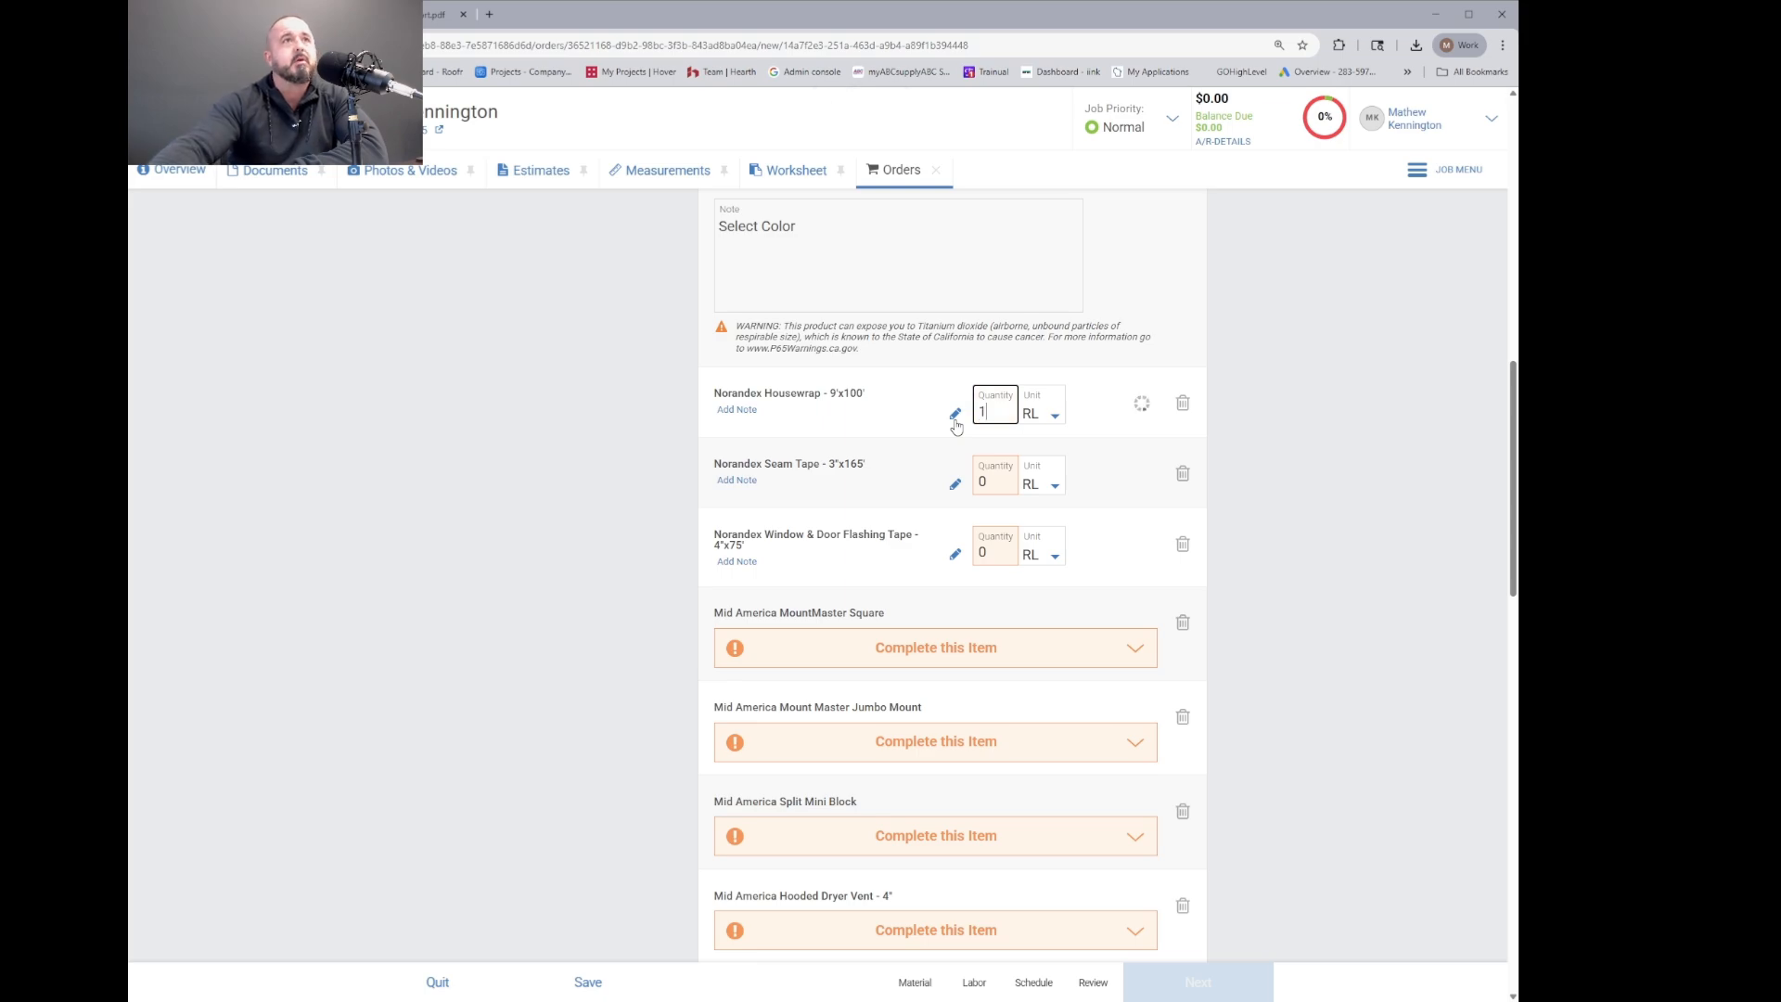
{"action": "left_click", "coordinate": [1015, 473]}
{"action": "type", "text": "1"}
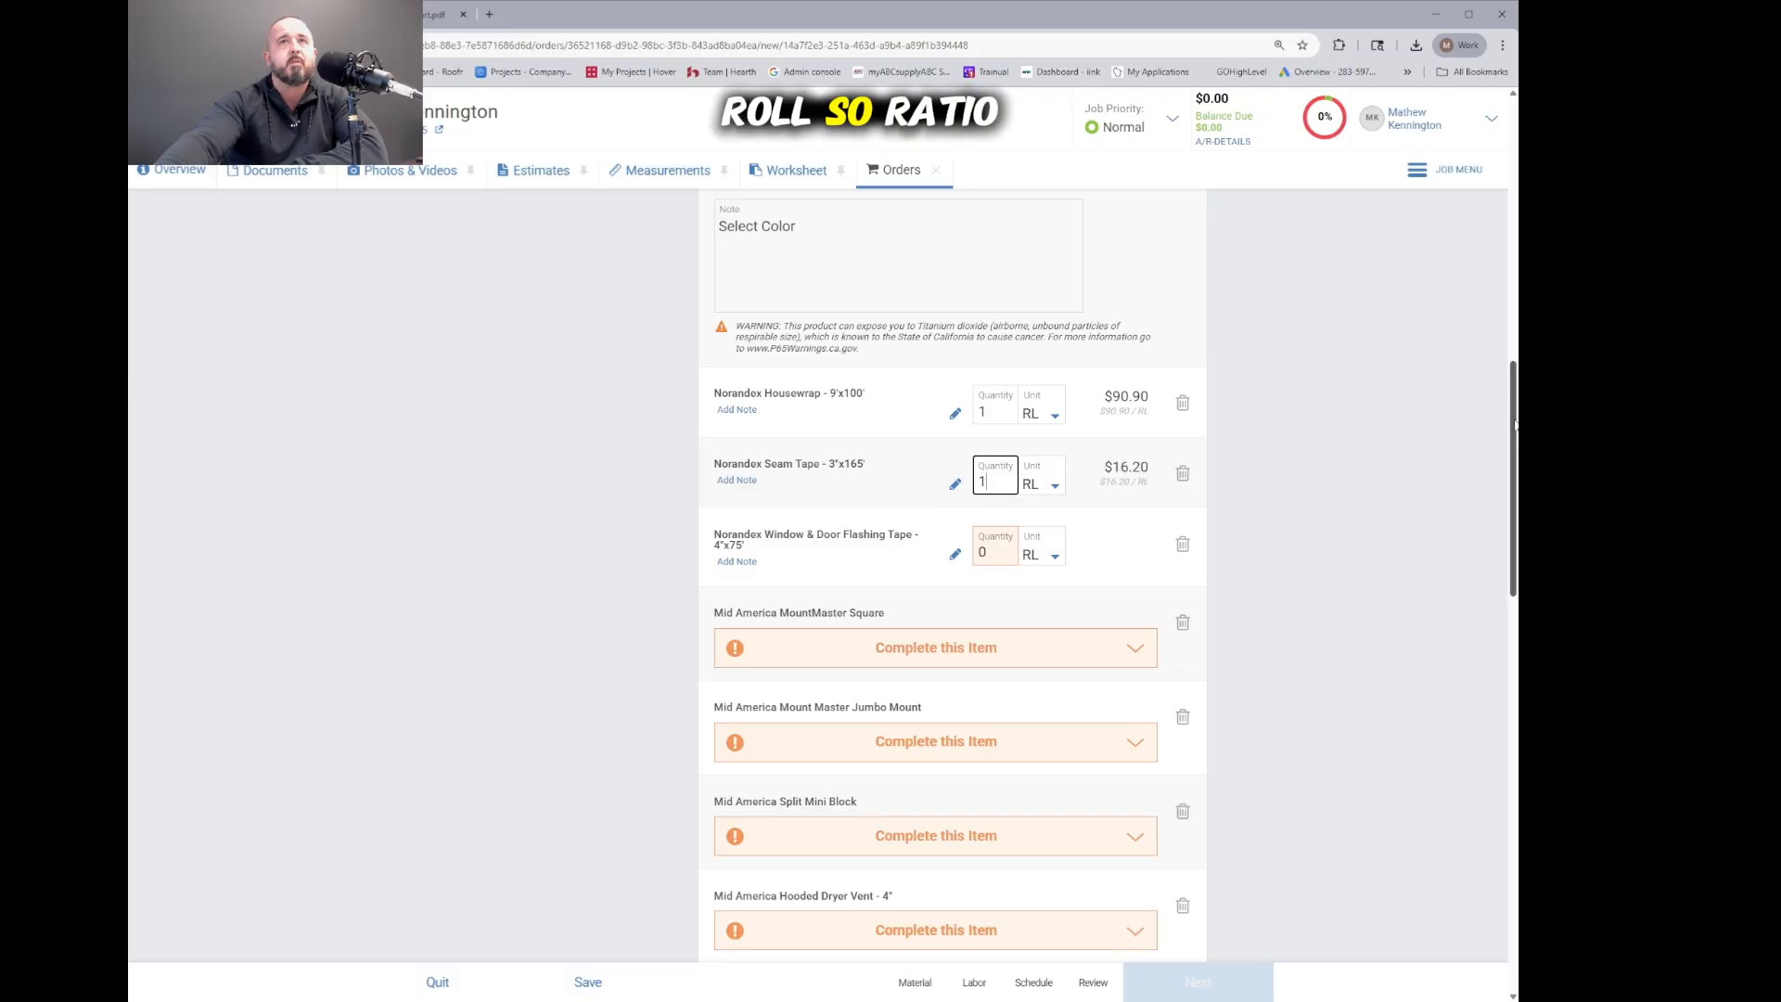
{"action": "left_click_drag", "start_coordinate": [1514, 425], "coordinate": [1516, 445]}
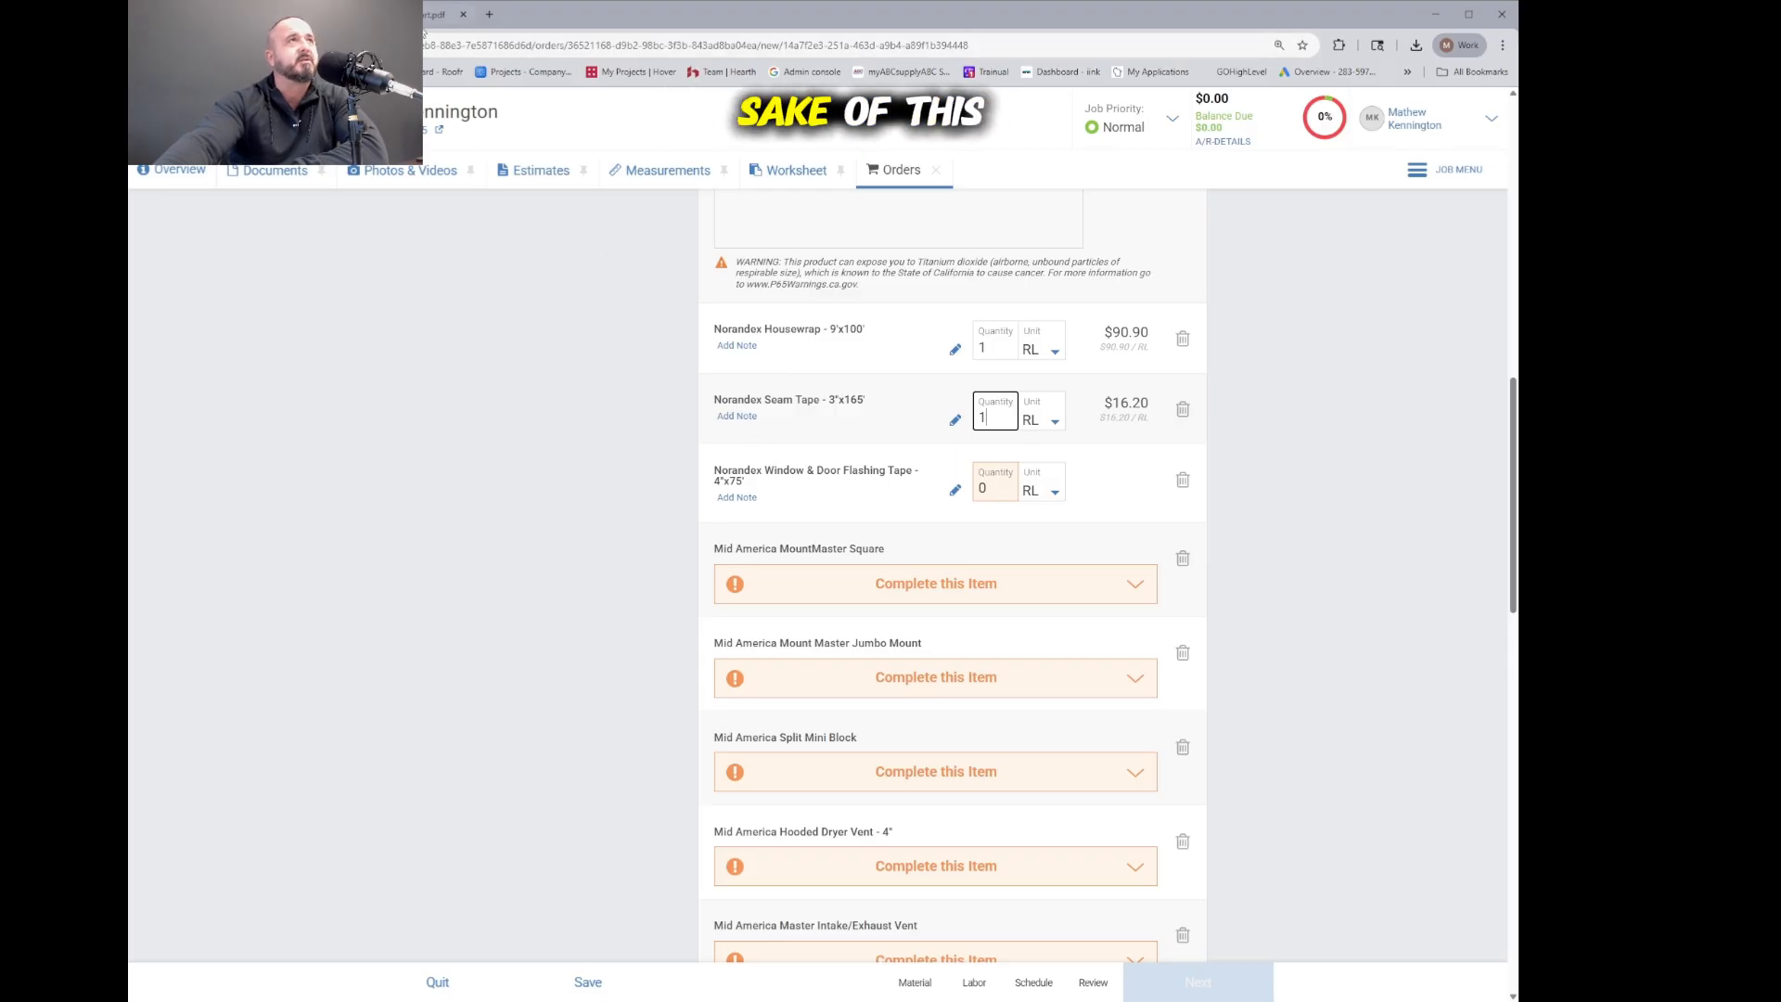
Step: Check the report summary's window and door perimeter and set the Norandex Window & Door Flashing Tape 4"x75' quantity to 2 RL
{"action": "left_click", "coordinate": [408, 15]}
{"action": "left_click", "coordinate": [742, 589]}
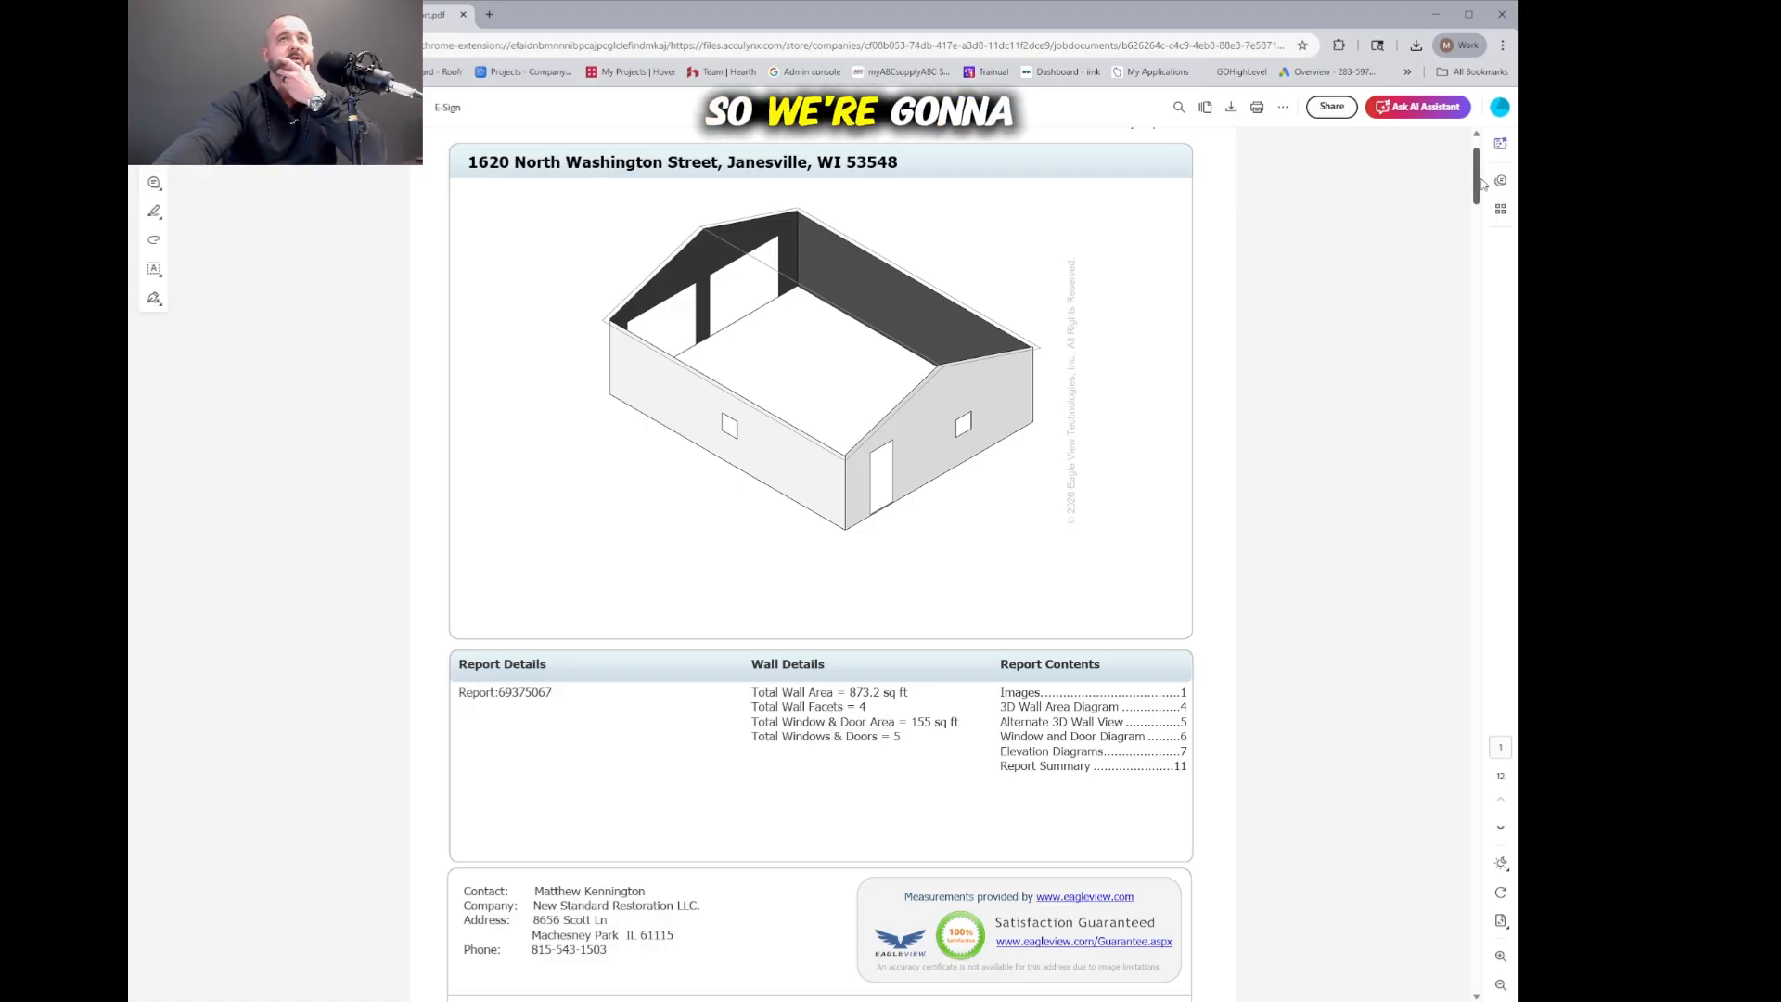
{"action": "left_click_drag", "start_coordinate": [1481, 183], "coordinate": [1452, 957]}
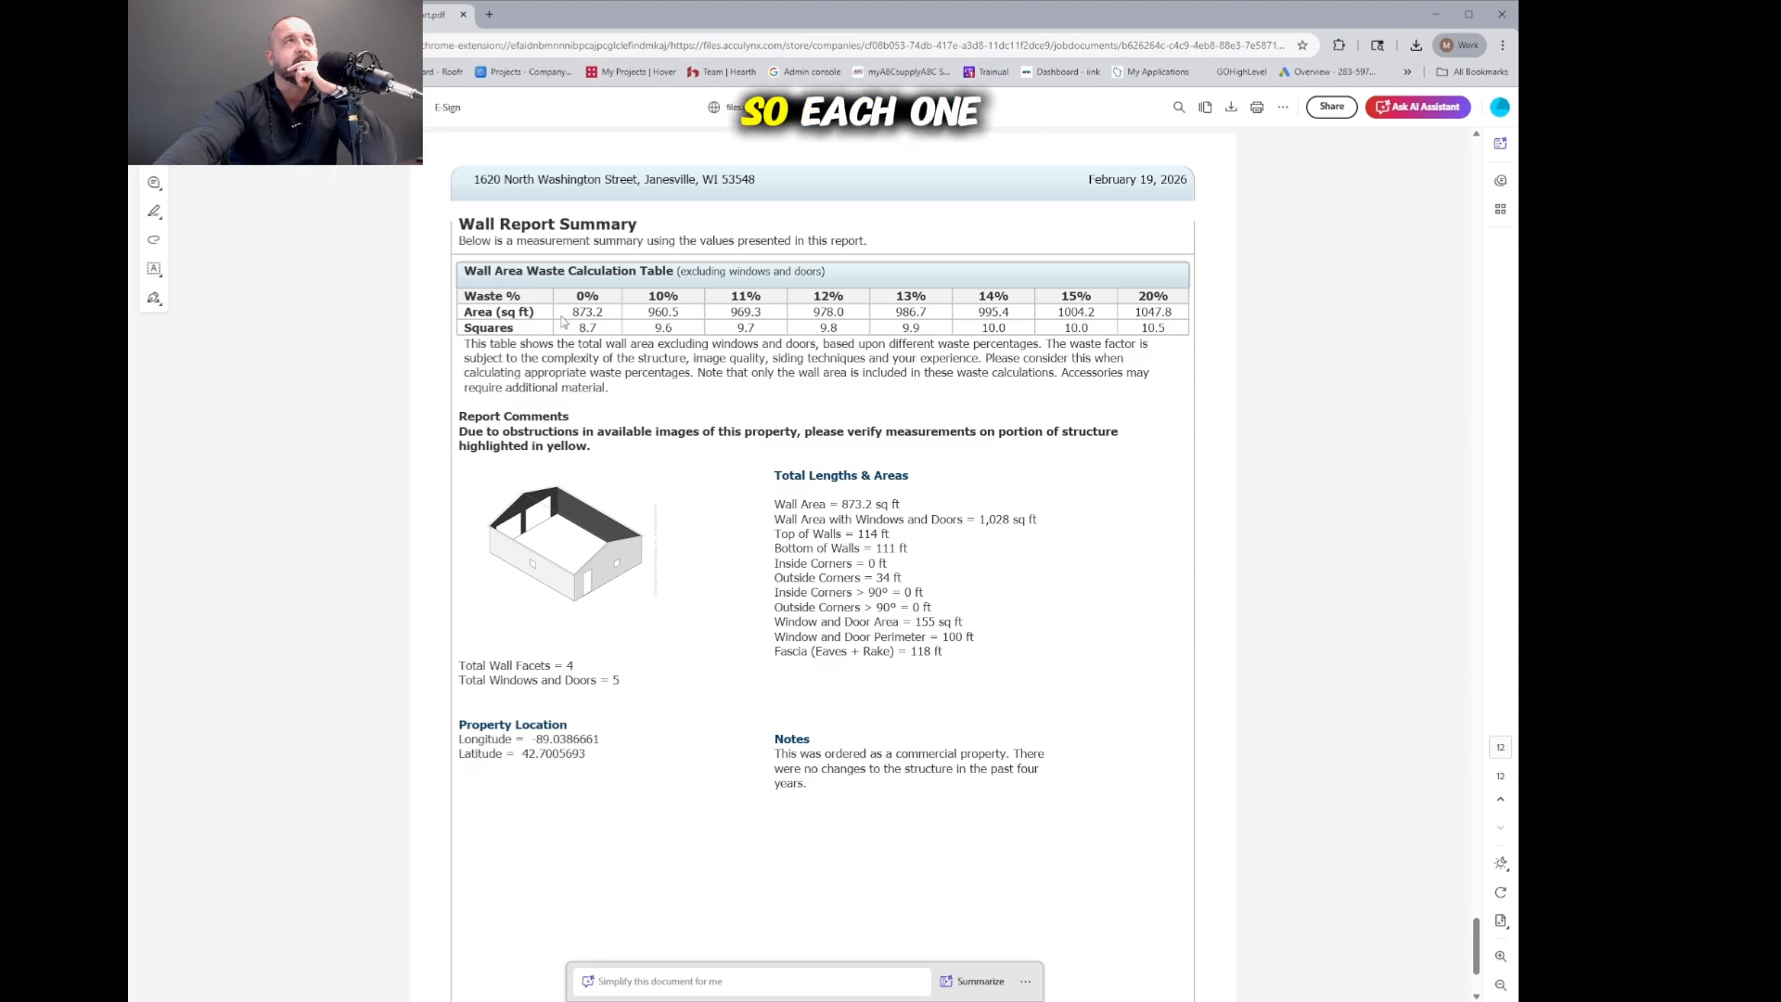
{"action": "left_click", "coordinate": [232, 14]}
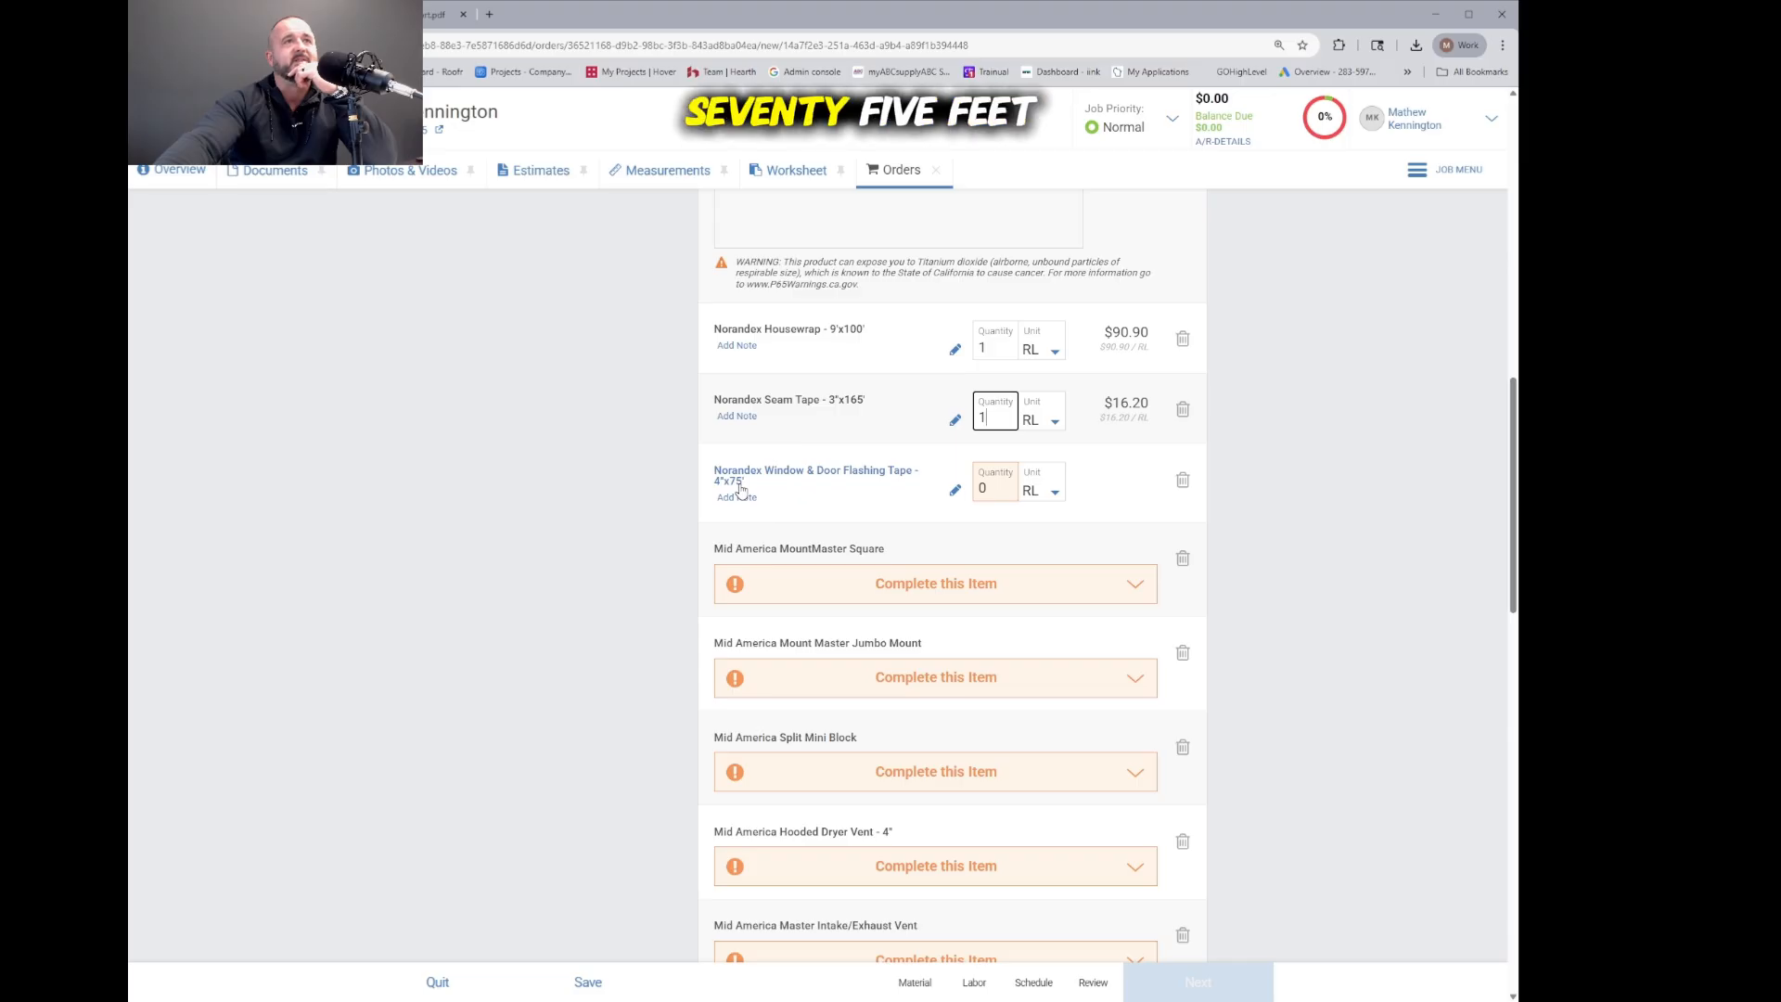
{"action": "left_click", "coordinate": [994, 486]}
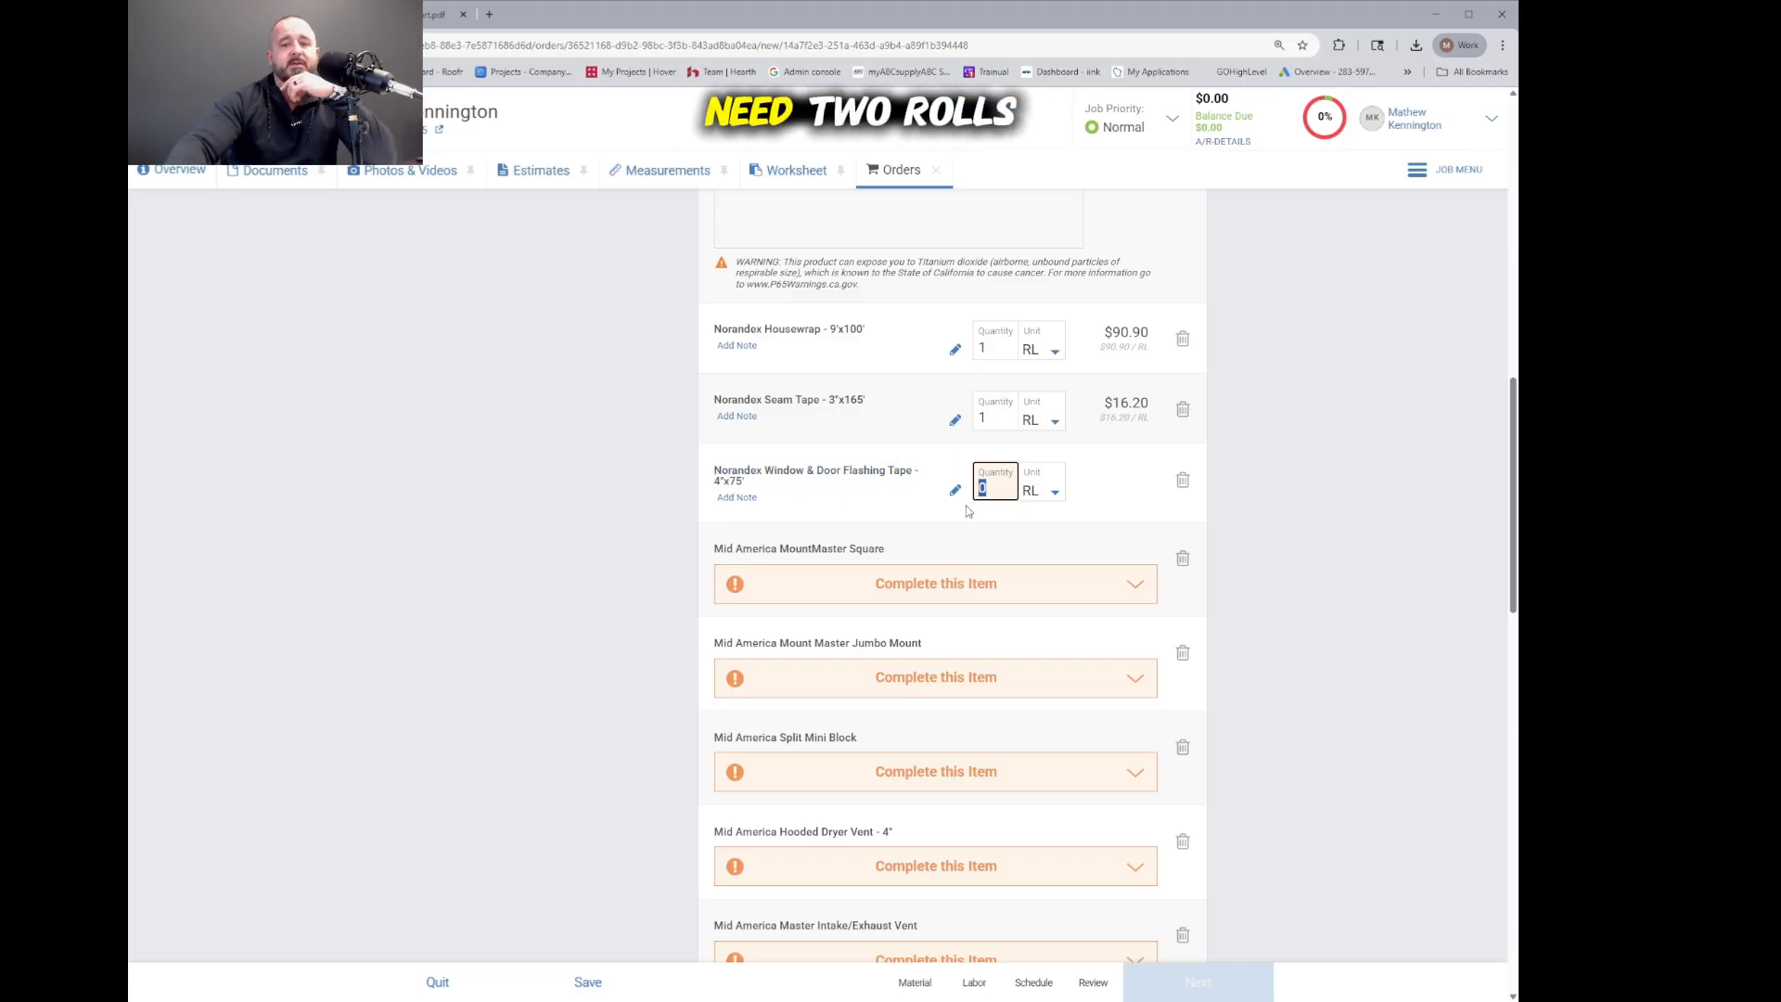
{"action": "type", "text": "2"}
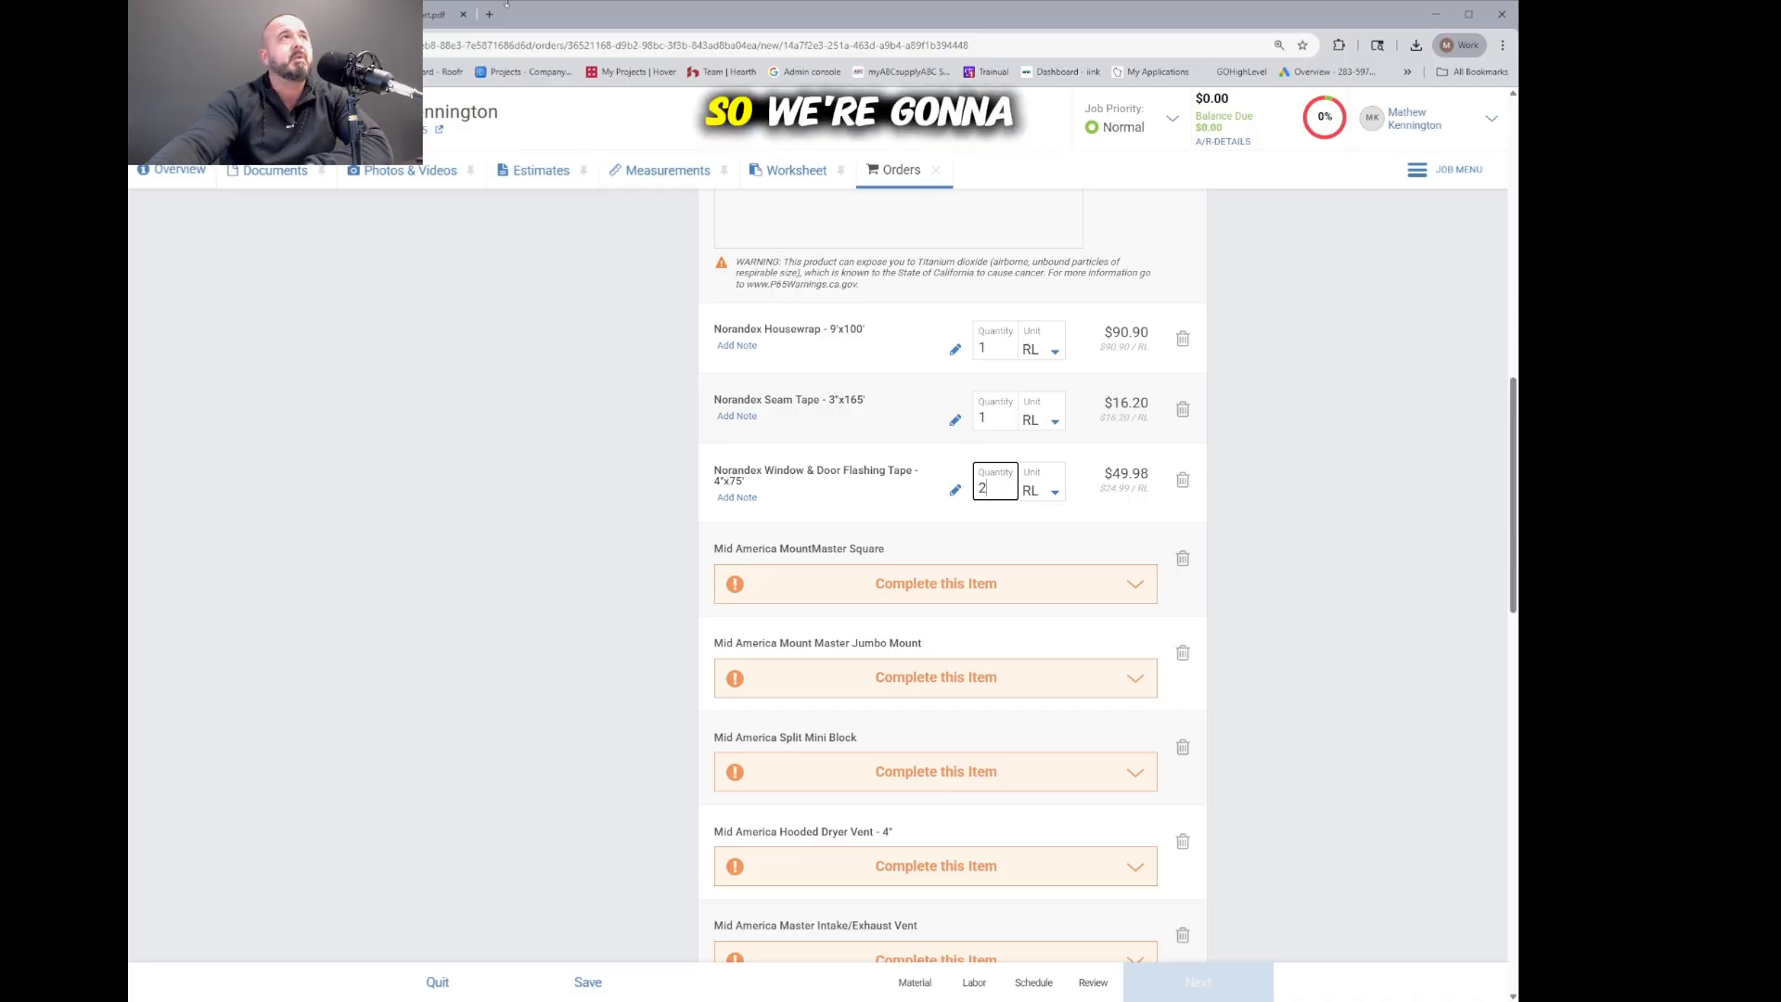
Step: Look through the job photos and the wall report, and return to the unfinished Mid America items in the material order
{"action": "left_click", "coordinate": [408, 172]}
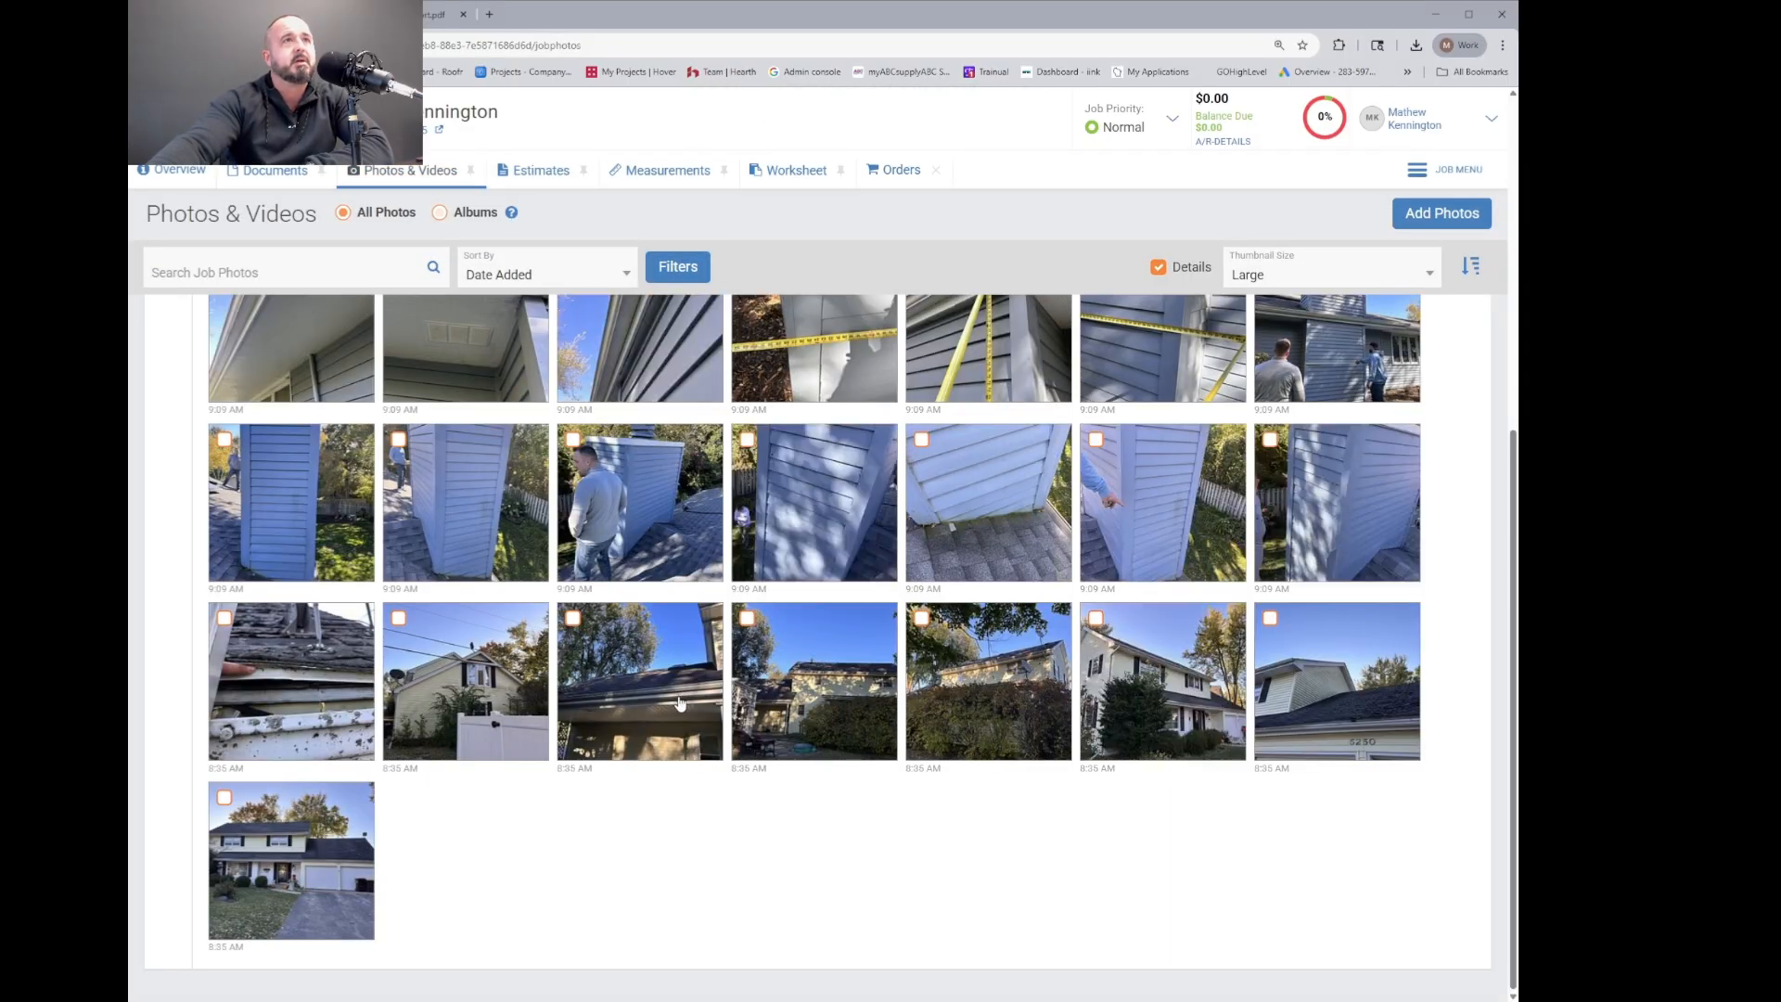
{"action": "scroll", "coordinate": [593, 445], "scroll_direction": "up", "scroll_amount": 3}
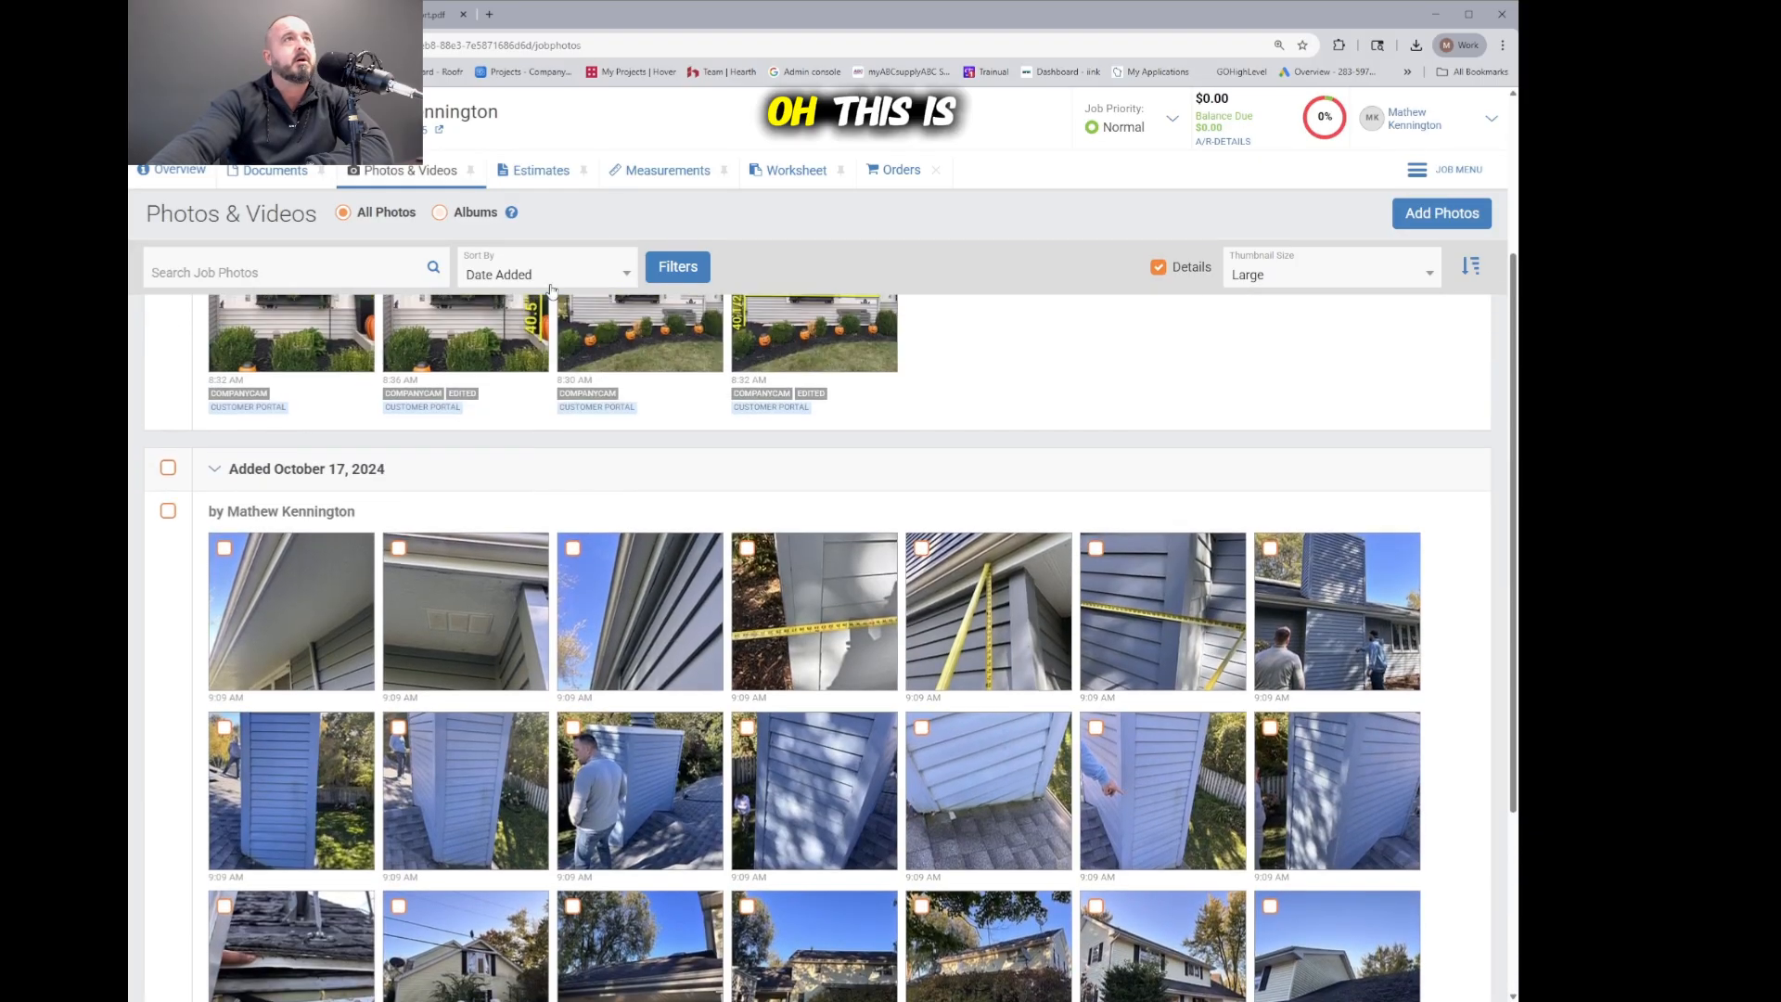
{"action": "scroll", "coordinate": [816, 557], "scroll_direction": "up", "scroll_amount": 3}
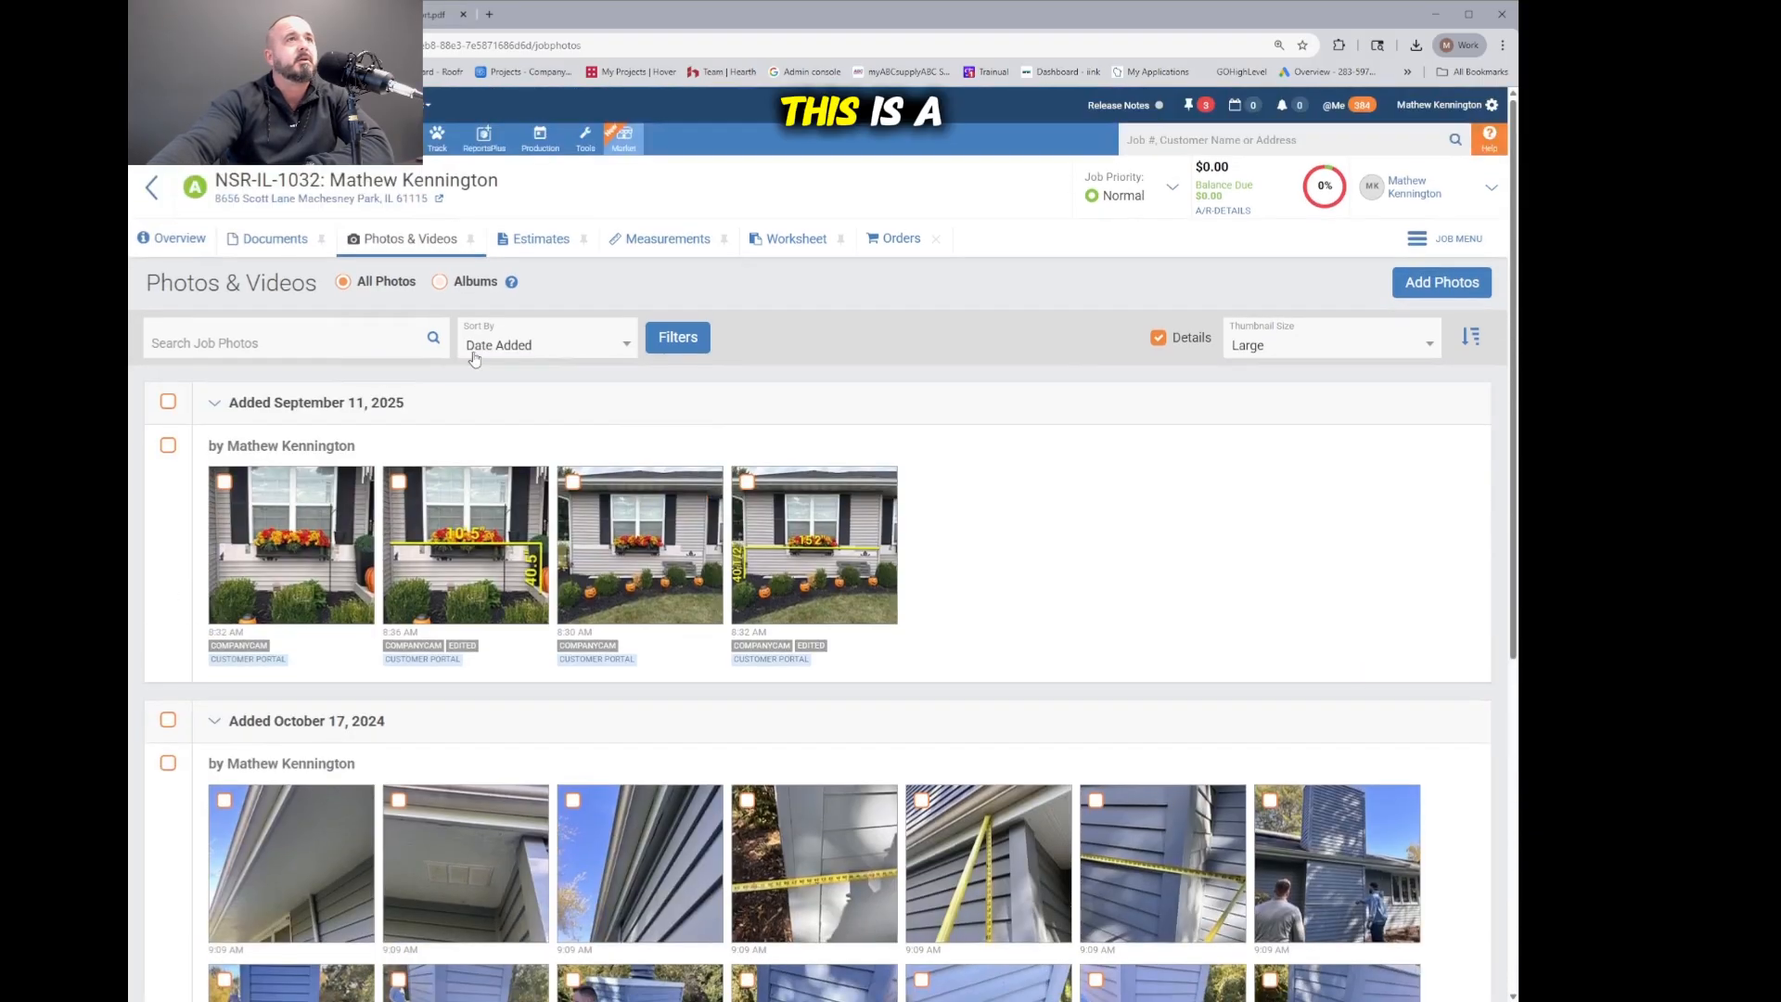
{"action": "left_click", "coordinate": [419, 15]}
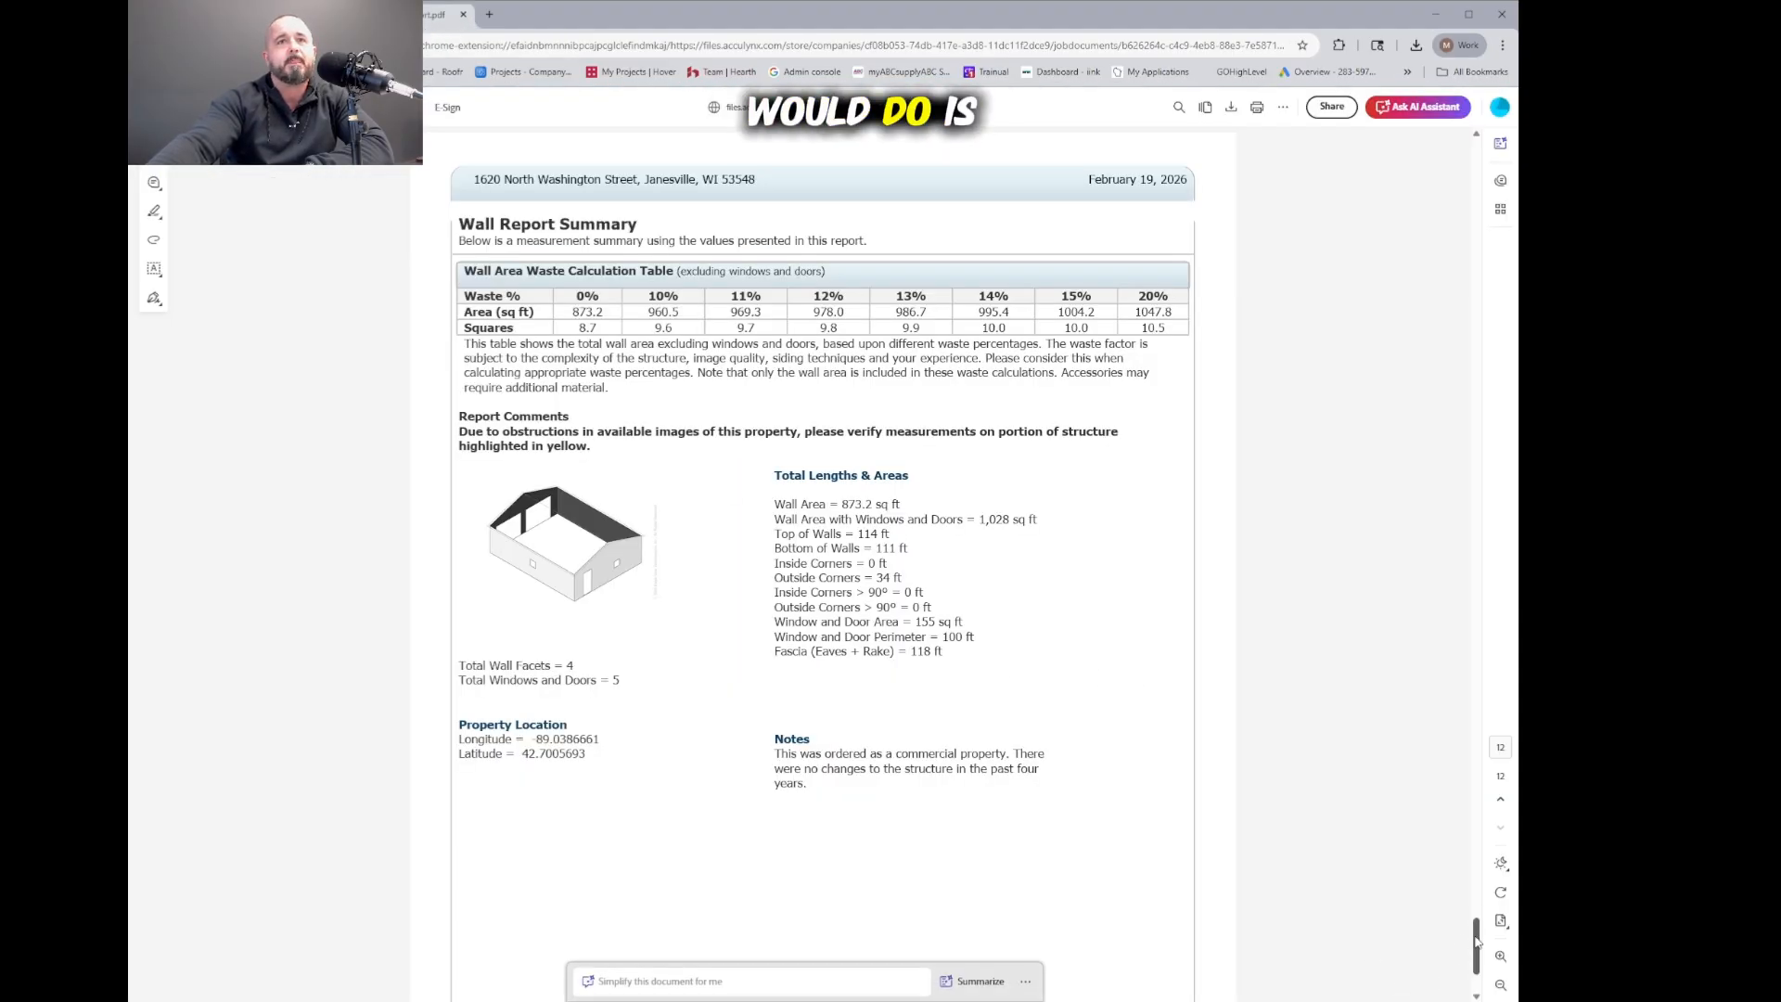
{"action": "scroll", "coordinate": [1102, 678], "scroll_direction": "up", "scroll_amount": 6}
{"action": "left_click", "coordinate": [237, 15]}
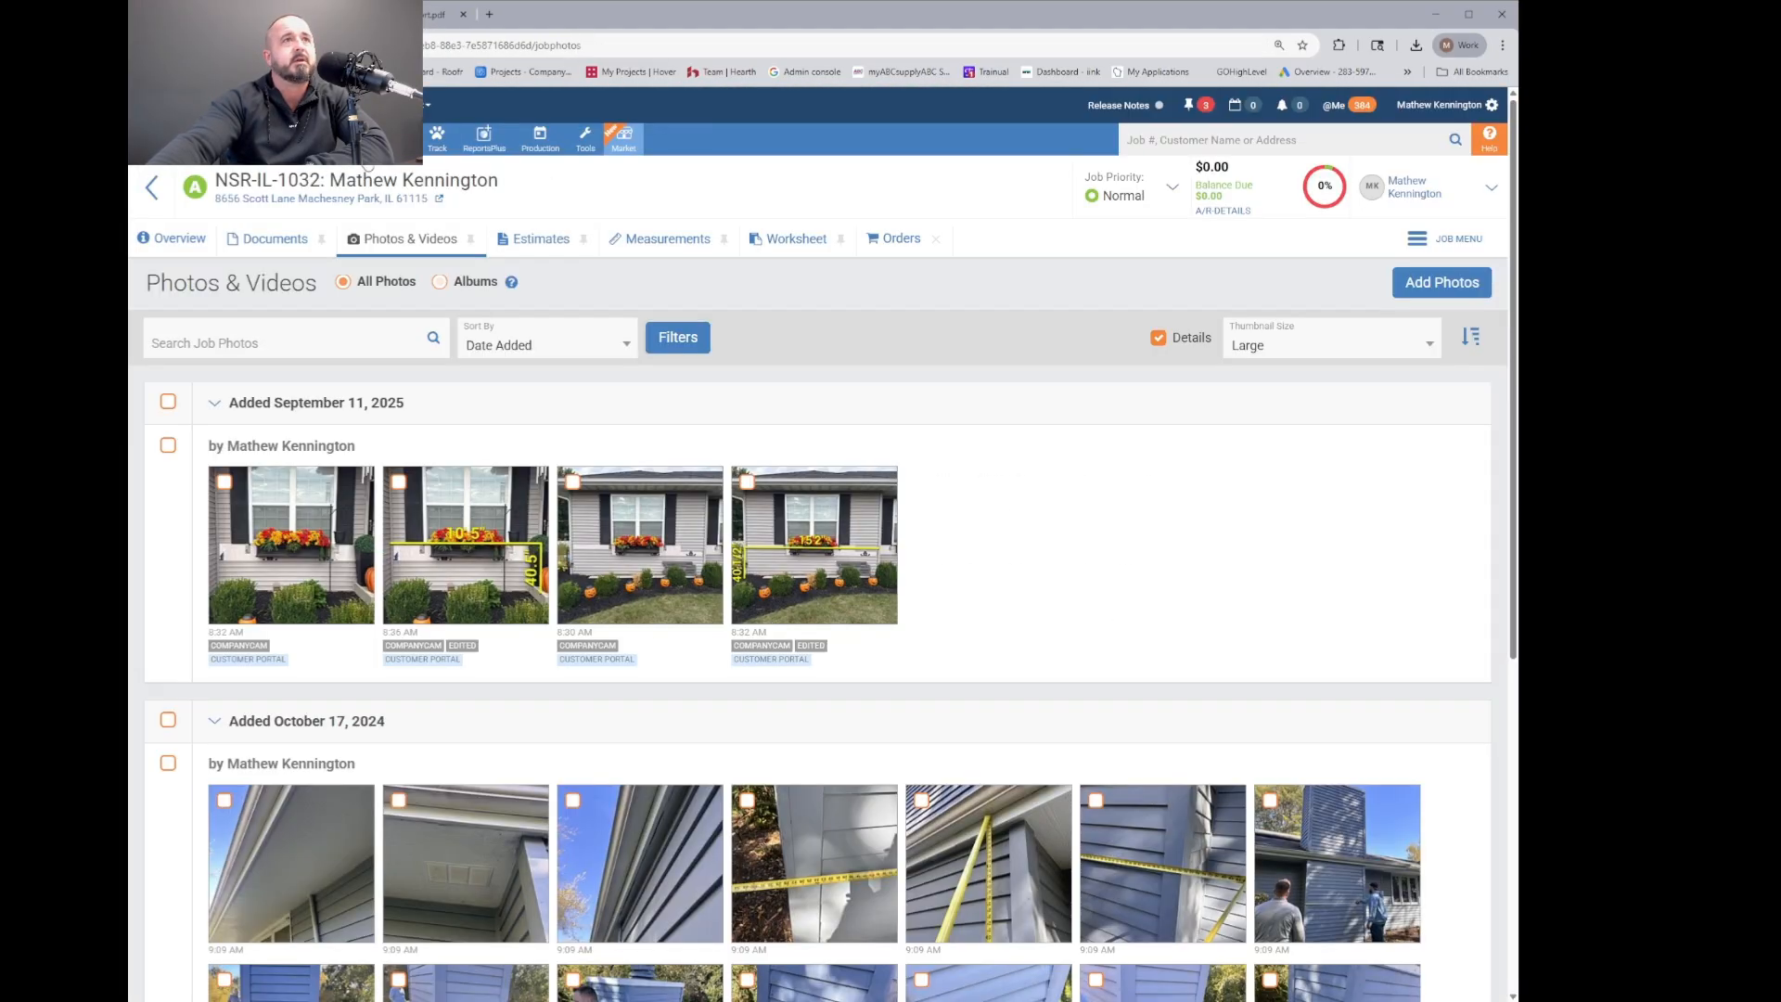
{"action": "left_click", "coordinate": [892, 241]}
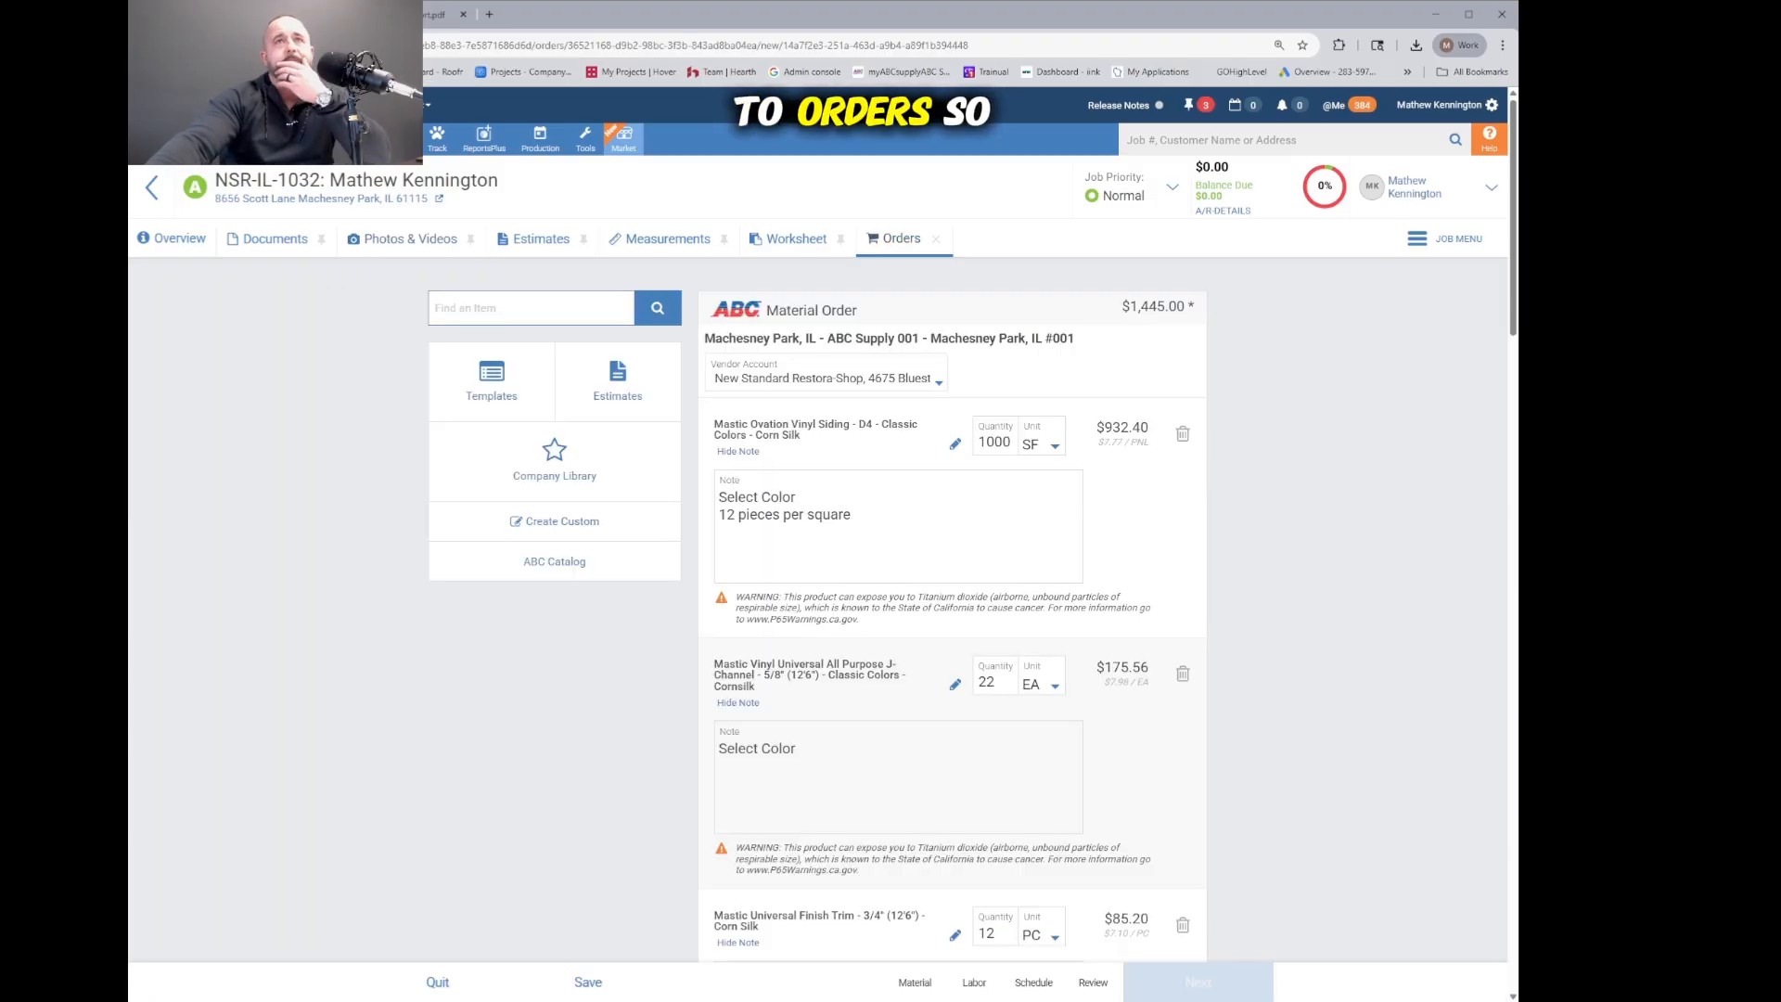
{"action": "scroll", "coordinate": [953, 575], "scroll_direction": "down", "scroll_amount": 10}
{"action": "scroll", "coordinate": [952, 575], "scroll_direction": "up", "scroll_amount": 2}
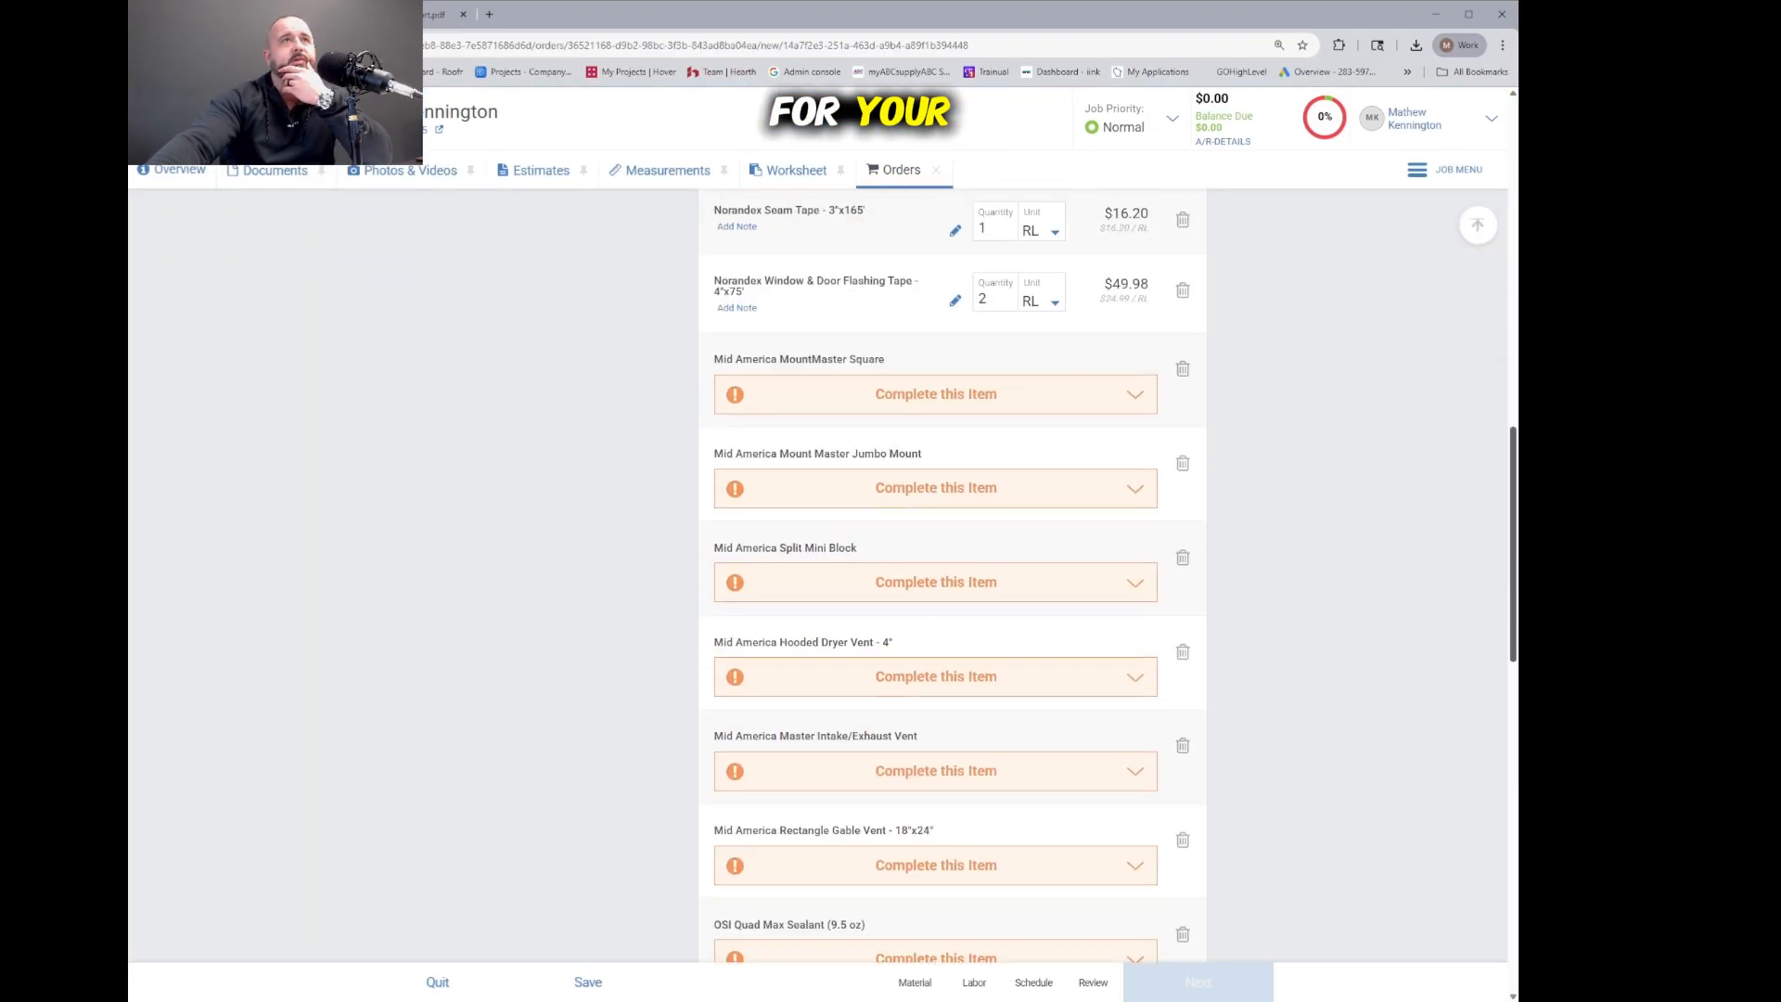
{"action": "scroll", "coordinate": [953, 575], "scroll_direction": "up", "scroll_amount": 1}
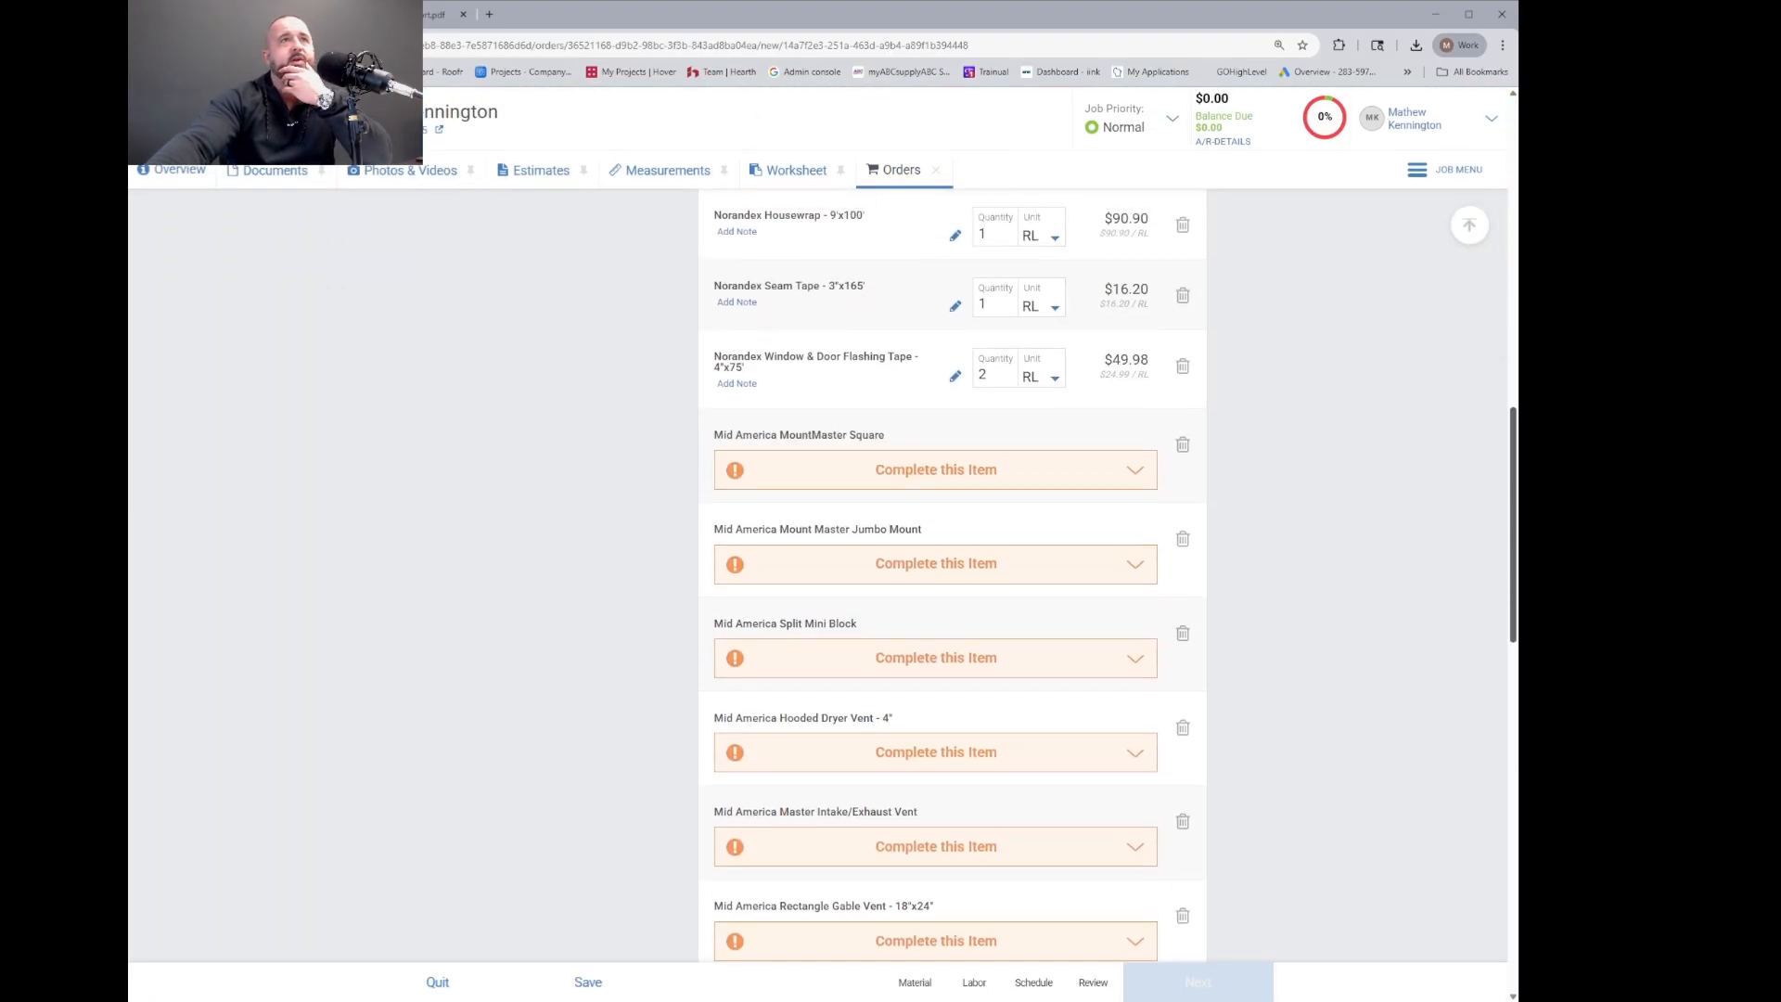
Step: Open the Mid America MountMaster Square color options and search them for cornsilk
{"action": "left_click", "coordinate": [812, 470]}
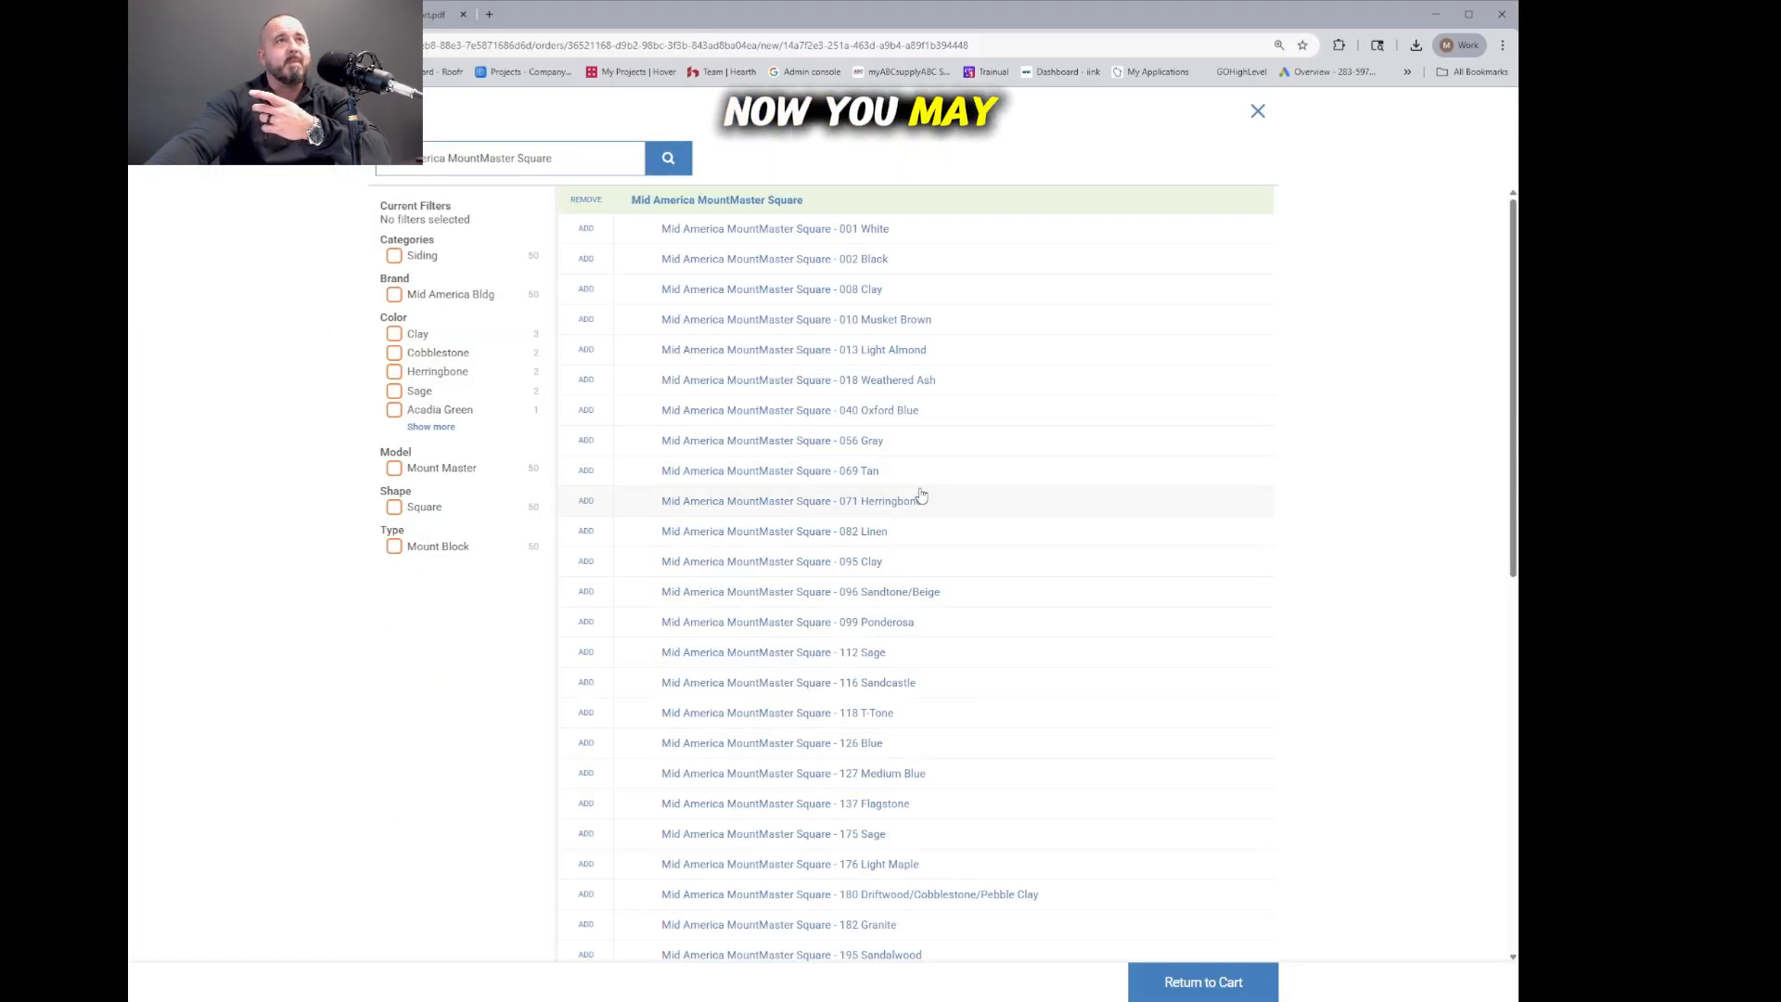
{"action": "scroll", "coordinate": [733, 399], "scroll_direction": "down", "scroll_amount": 4}
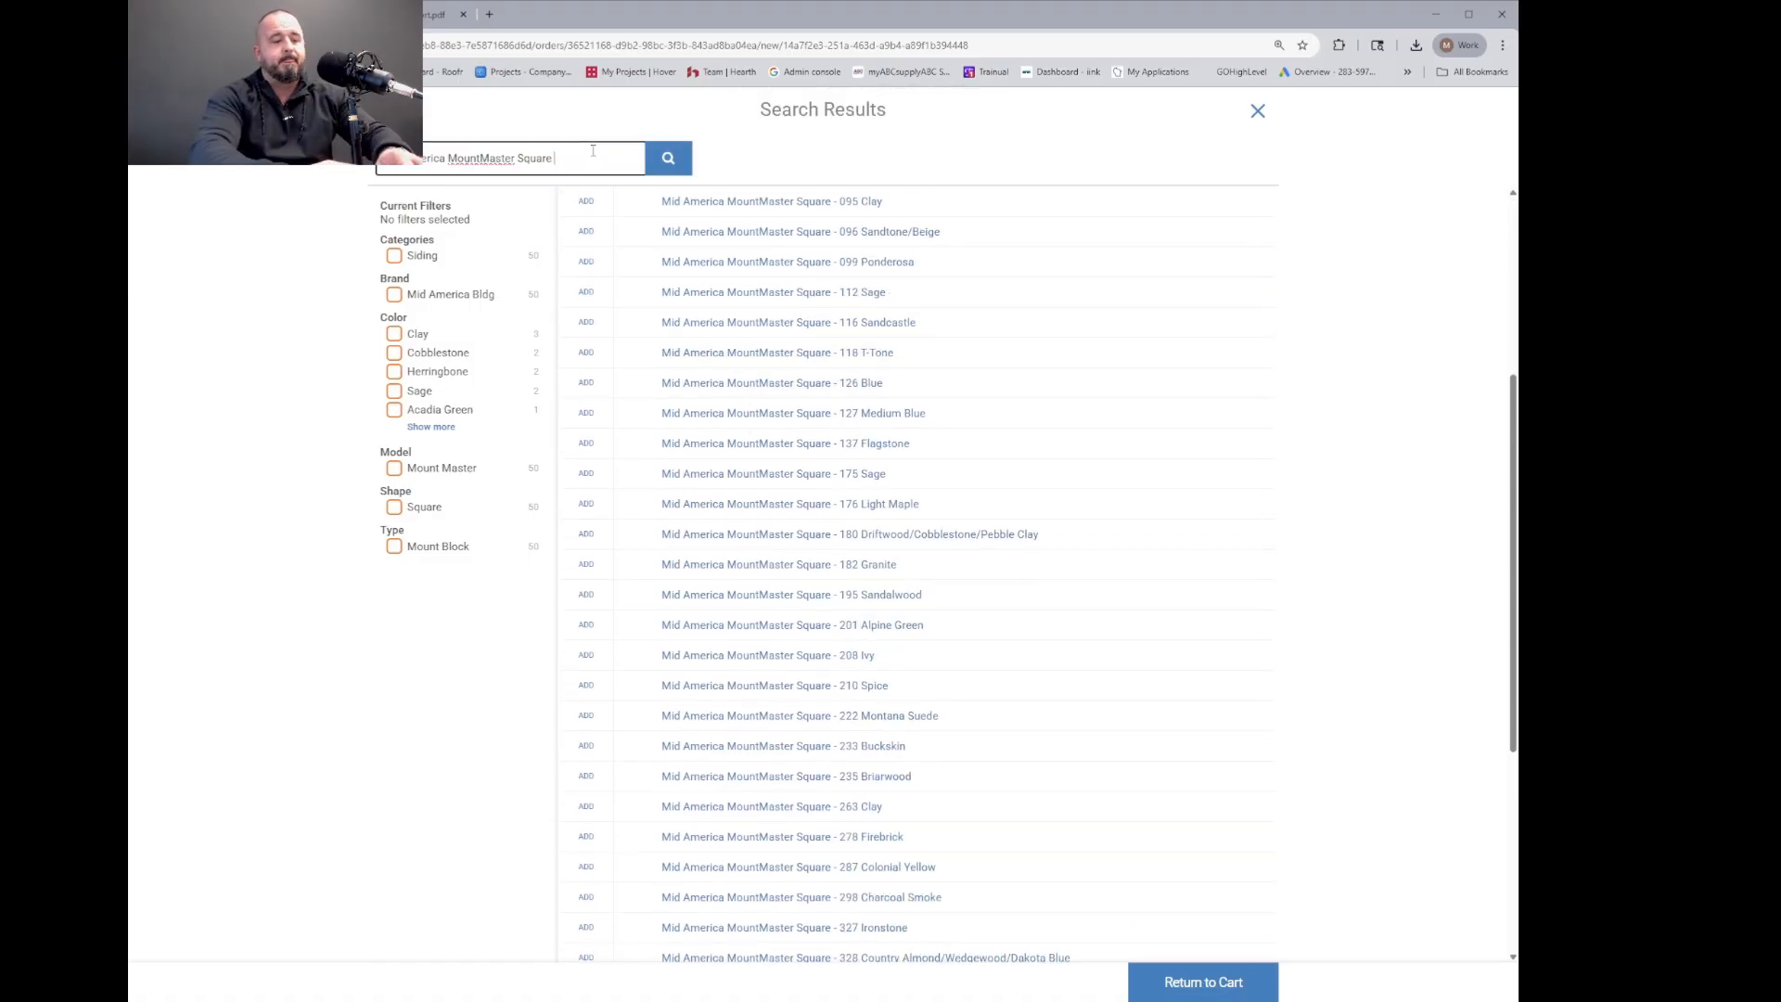
{"action": "type", "text": "cornsilk"}
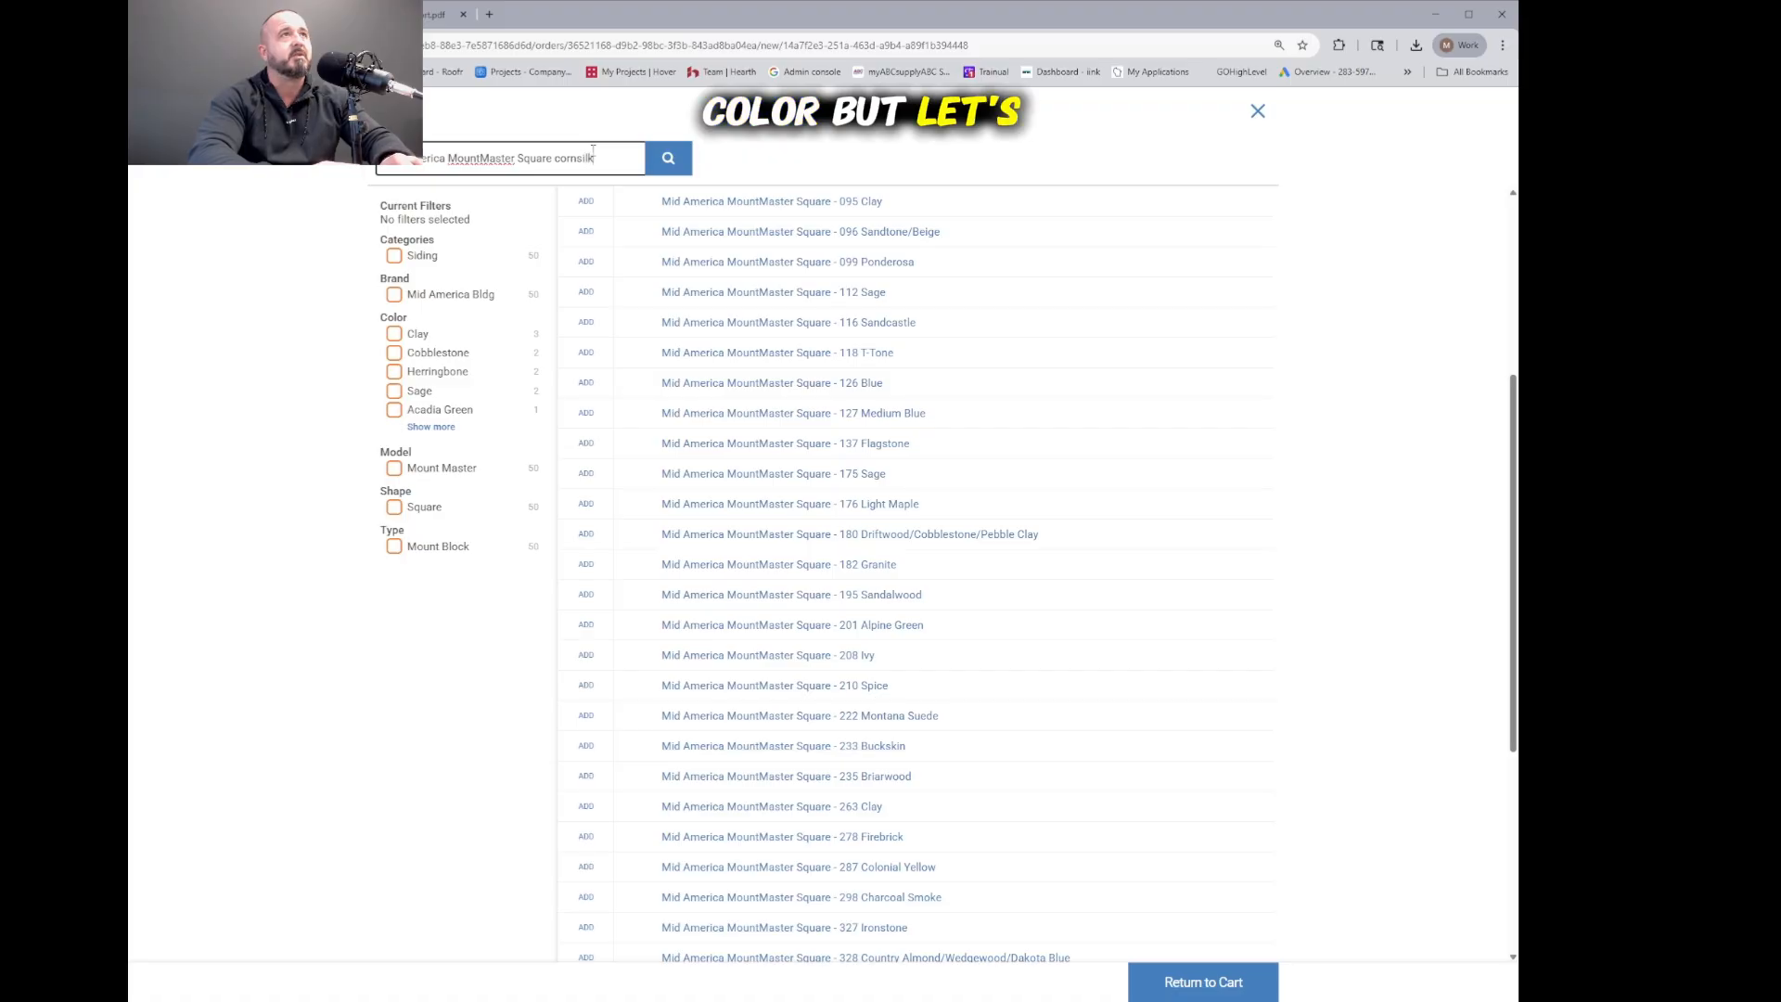
{"action": "key", "text": "Return"}
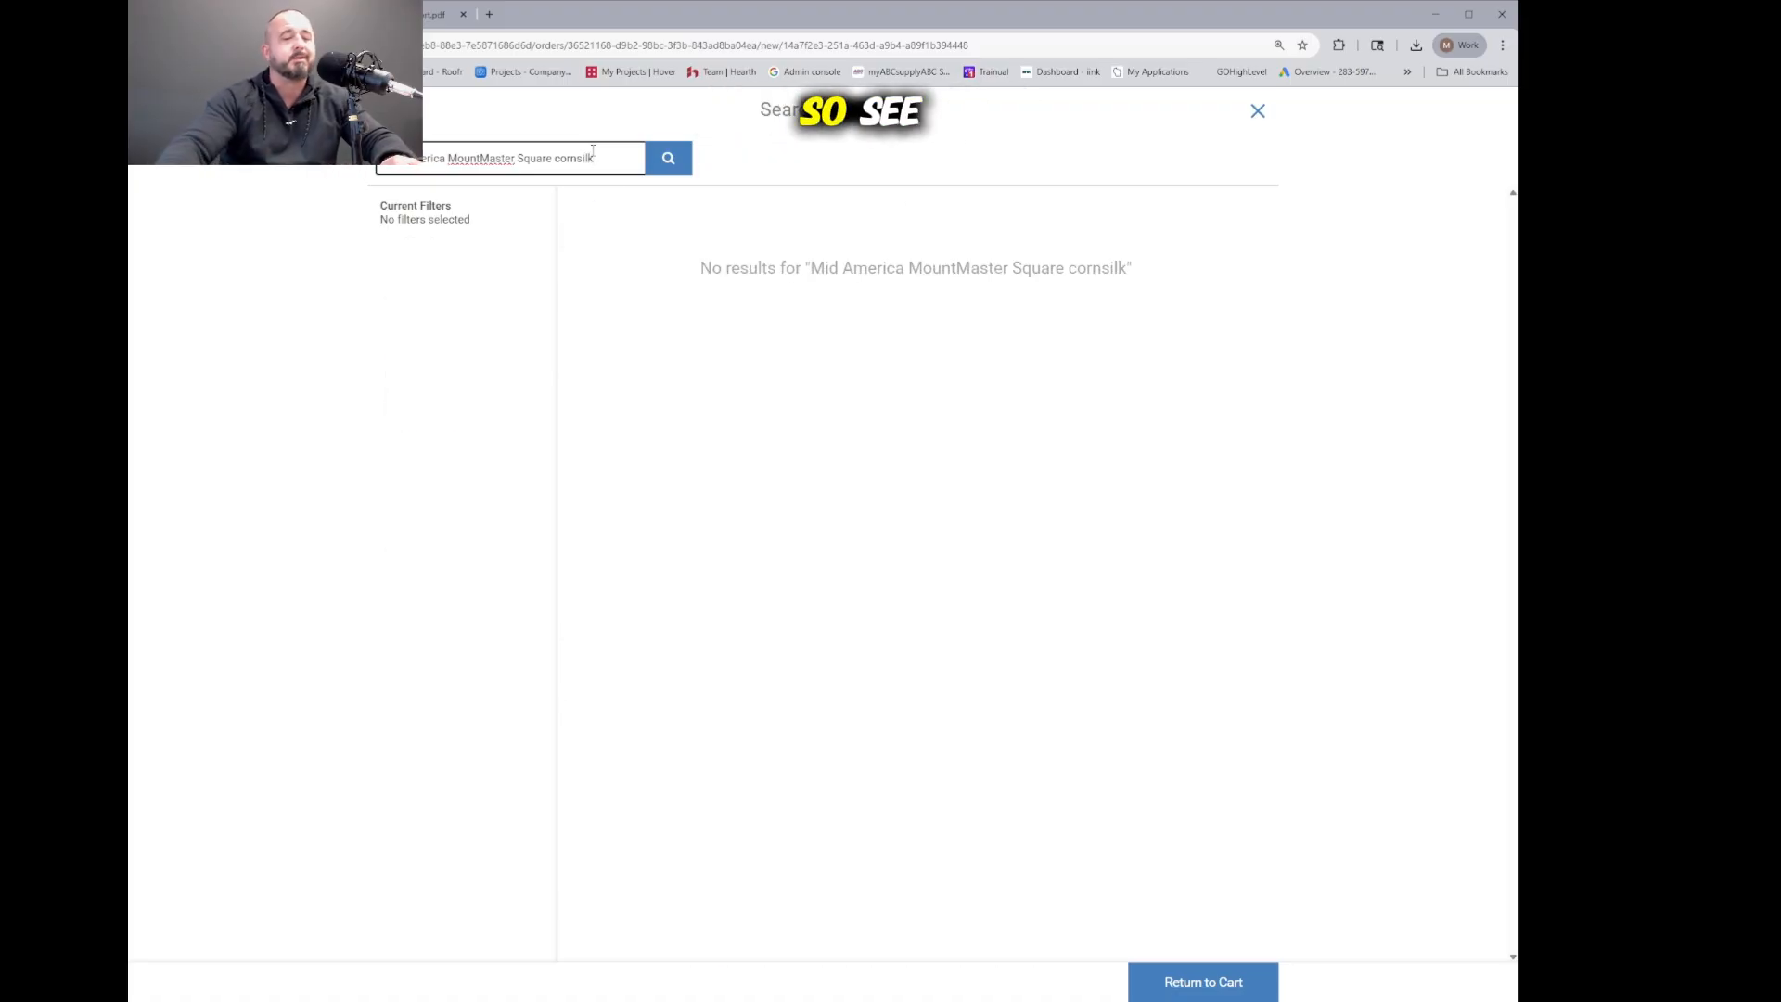
{"action": "key", "text": "BackSpace"}
{"action": "key", "text": "BackSpace"}
{"action": "key", "text": "BackSpace"}
{"action": "key", "text": "BackSpace"}
{"action": "key", "text": "BackSpace"}
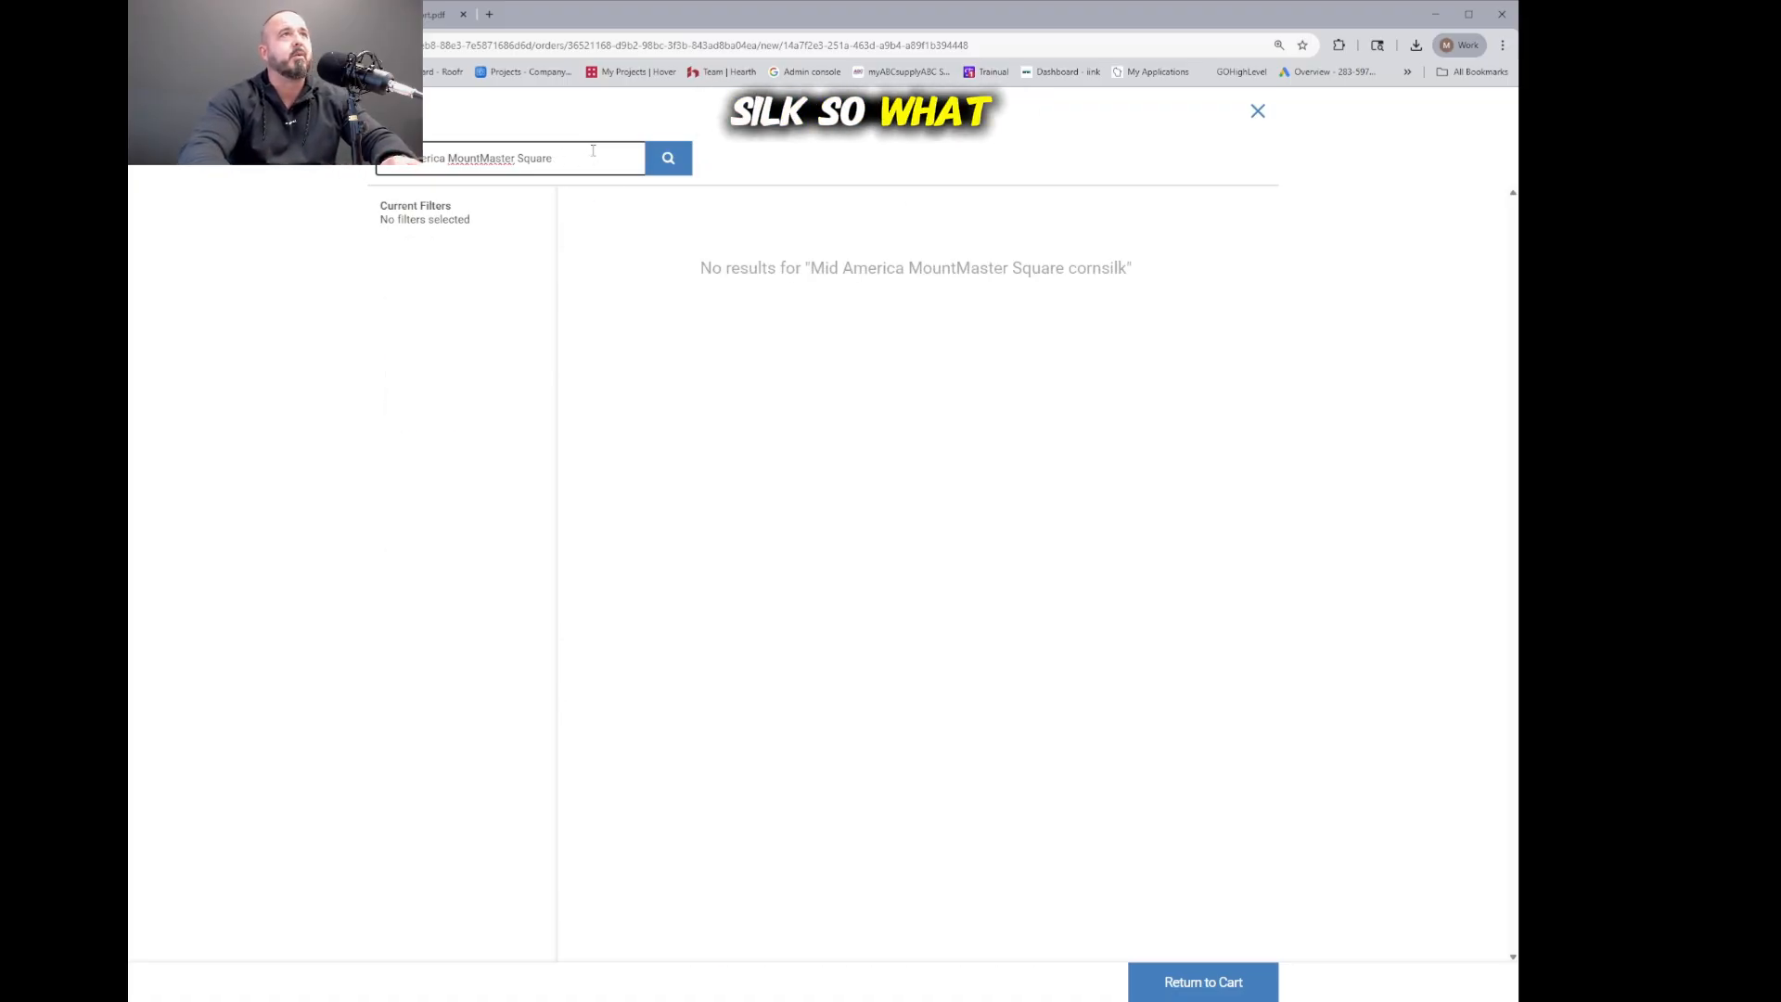
Step: Search for Mid America MountMaster Square without the color and complete the item with the 915 Color Code option
{"action": "left_click", "coordinate": [655, 172]}
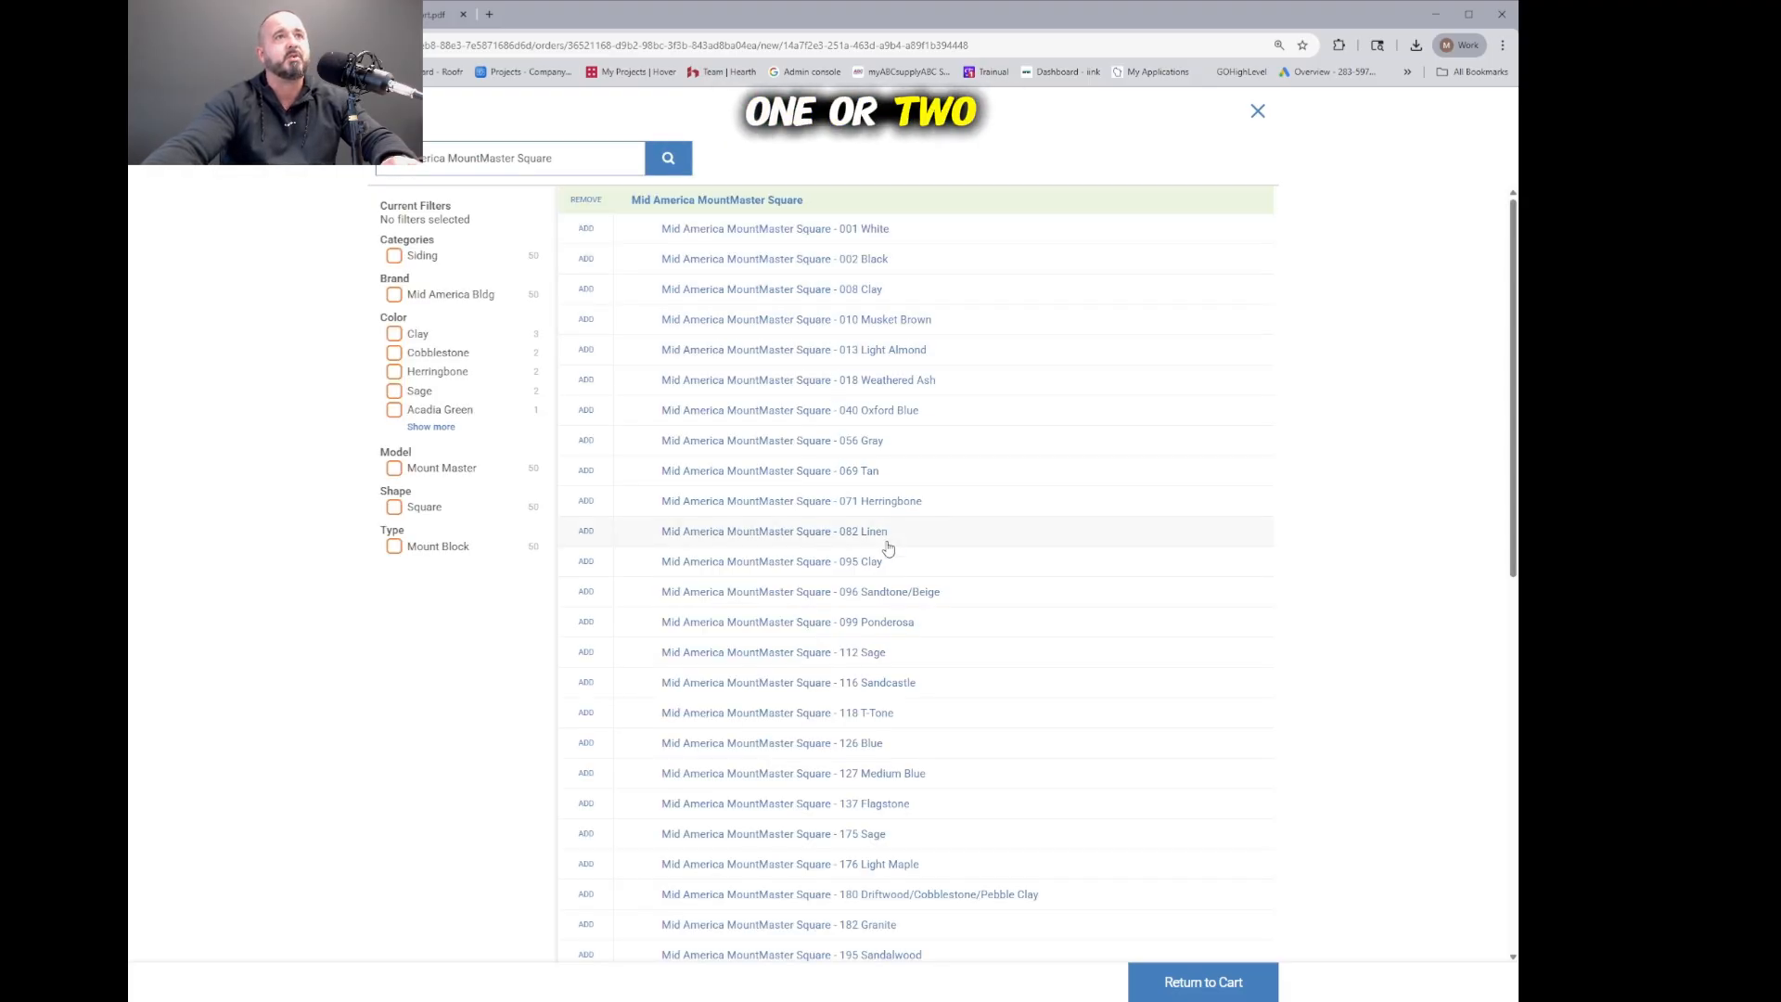
{"action": "scroll", "coordinate": [891, 556], "scroll_direction": "down", "scroll_amount": 8}
{"action": "scroll", "coordinate": [904, 573], "scroll_direction": "down", "scroll_amount": 1}
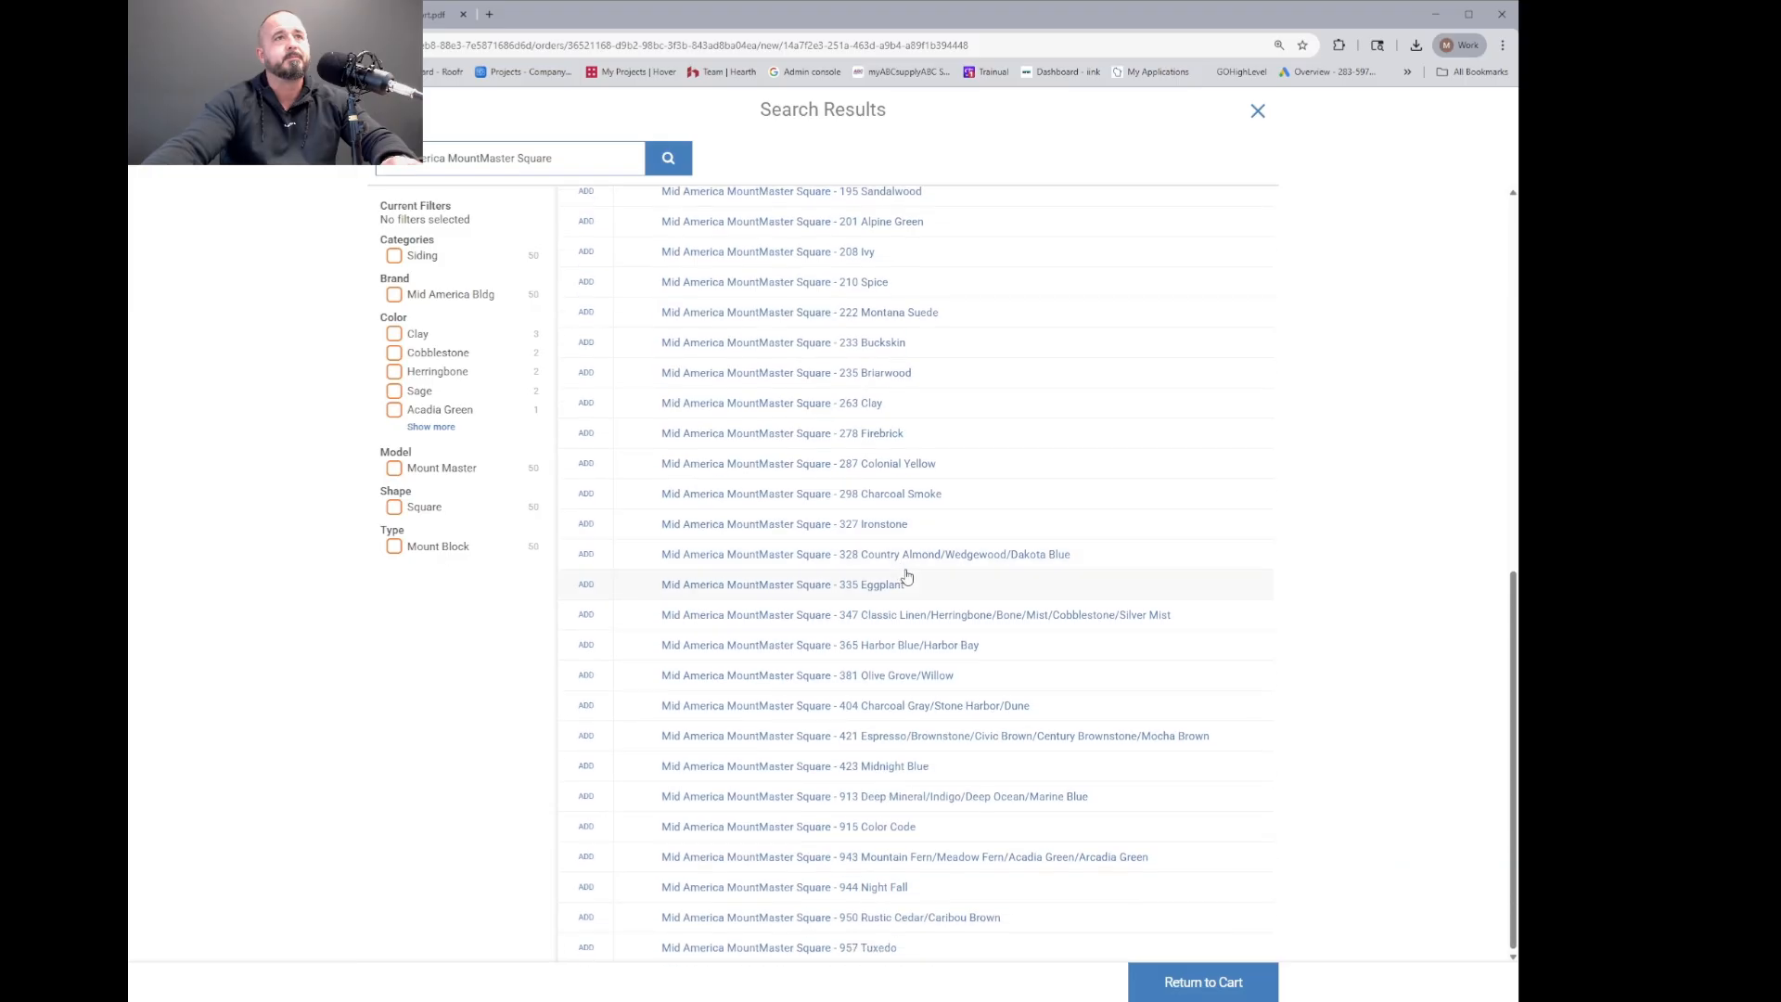
{"action": "left_click", "coordinate": [948, 824]}
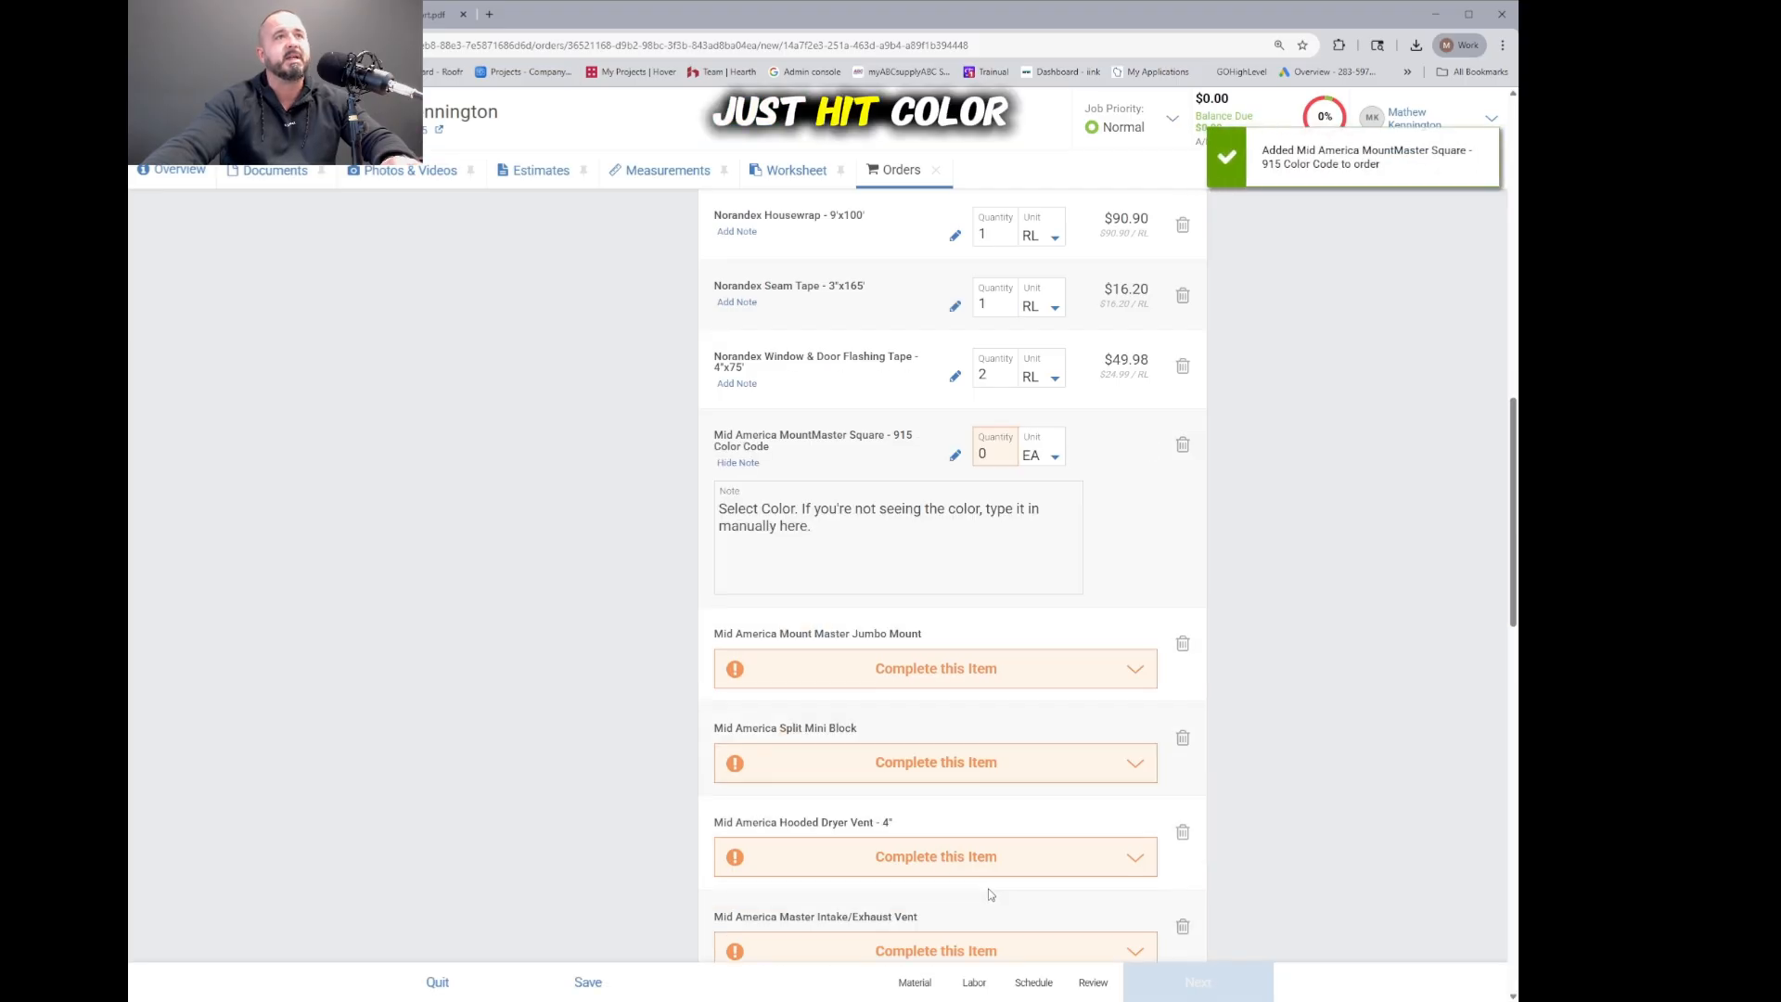
Step: Replace the MountMaster Square item's note with "Cornsilk color match." and set its quantity to 2 EA
{"action": "key", "text": "ctrl+a"}
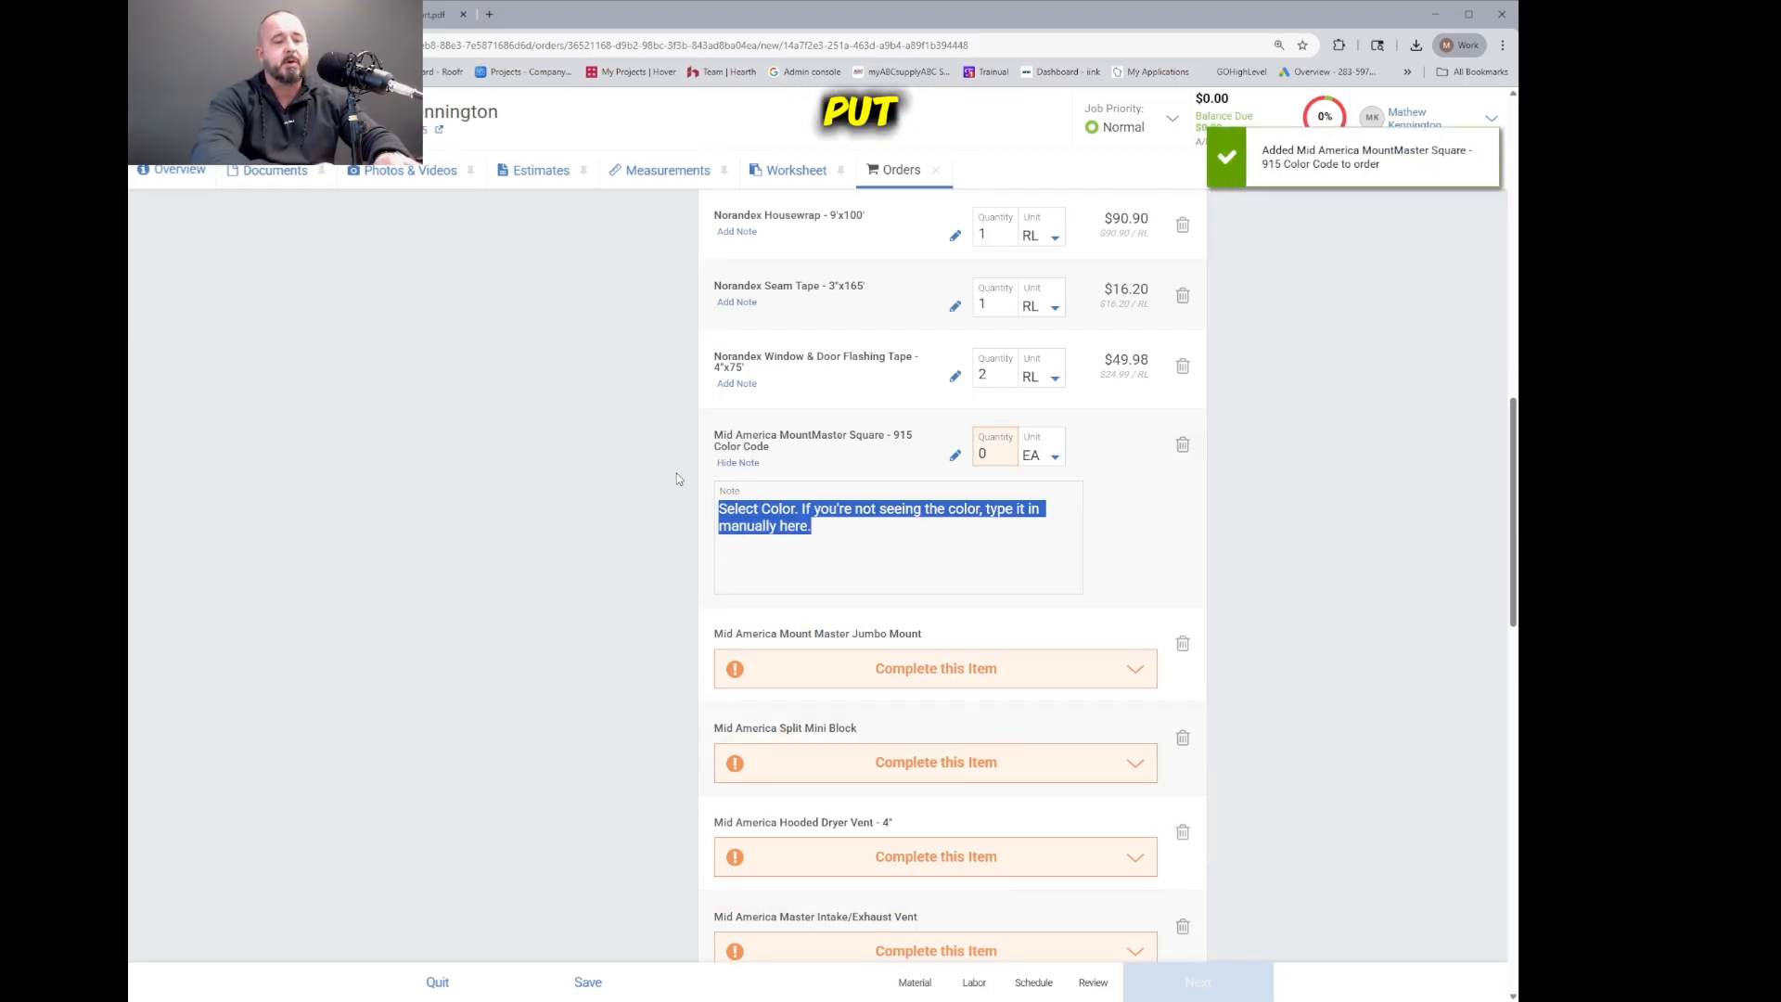
{"action": "type", "text": "Cornsk"}
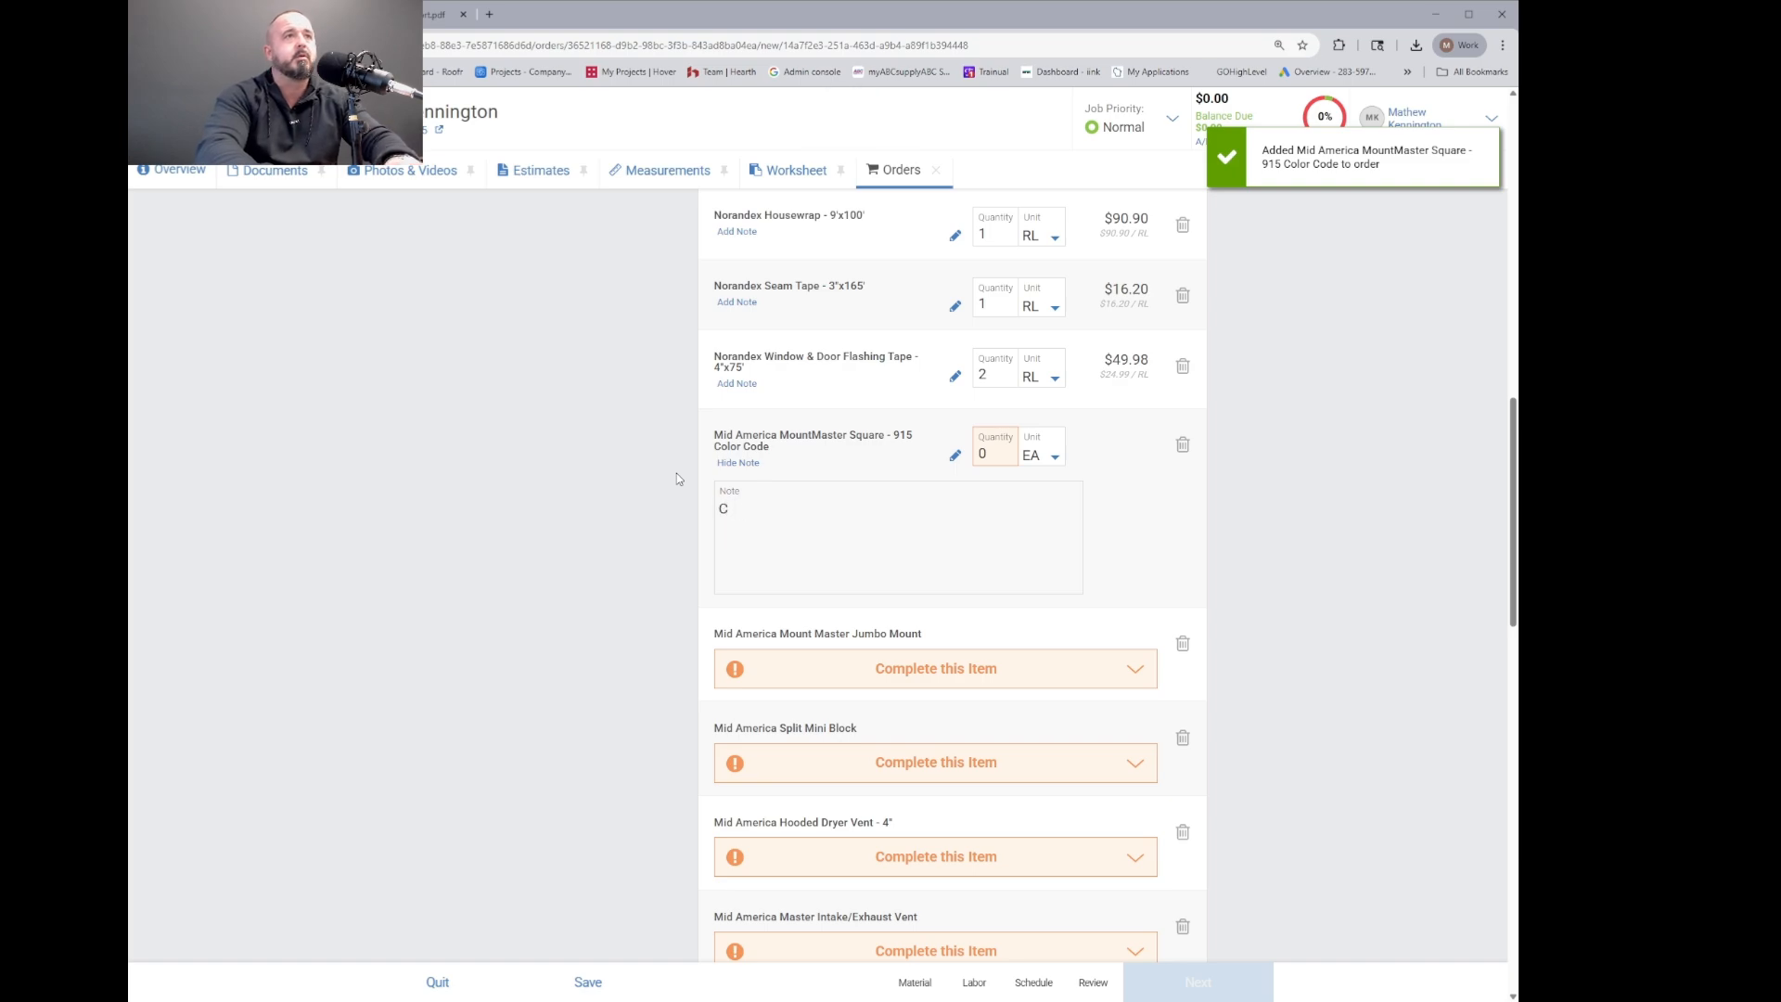
{"action": "key", "text": "BackSpace"}
{"action": "type", "text": "ik"}
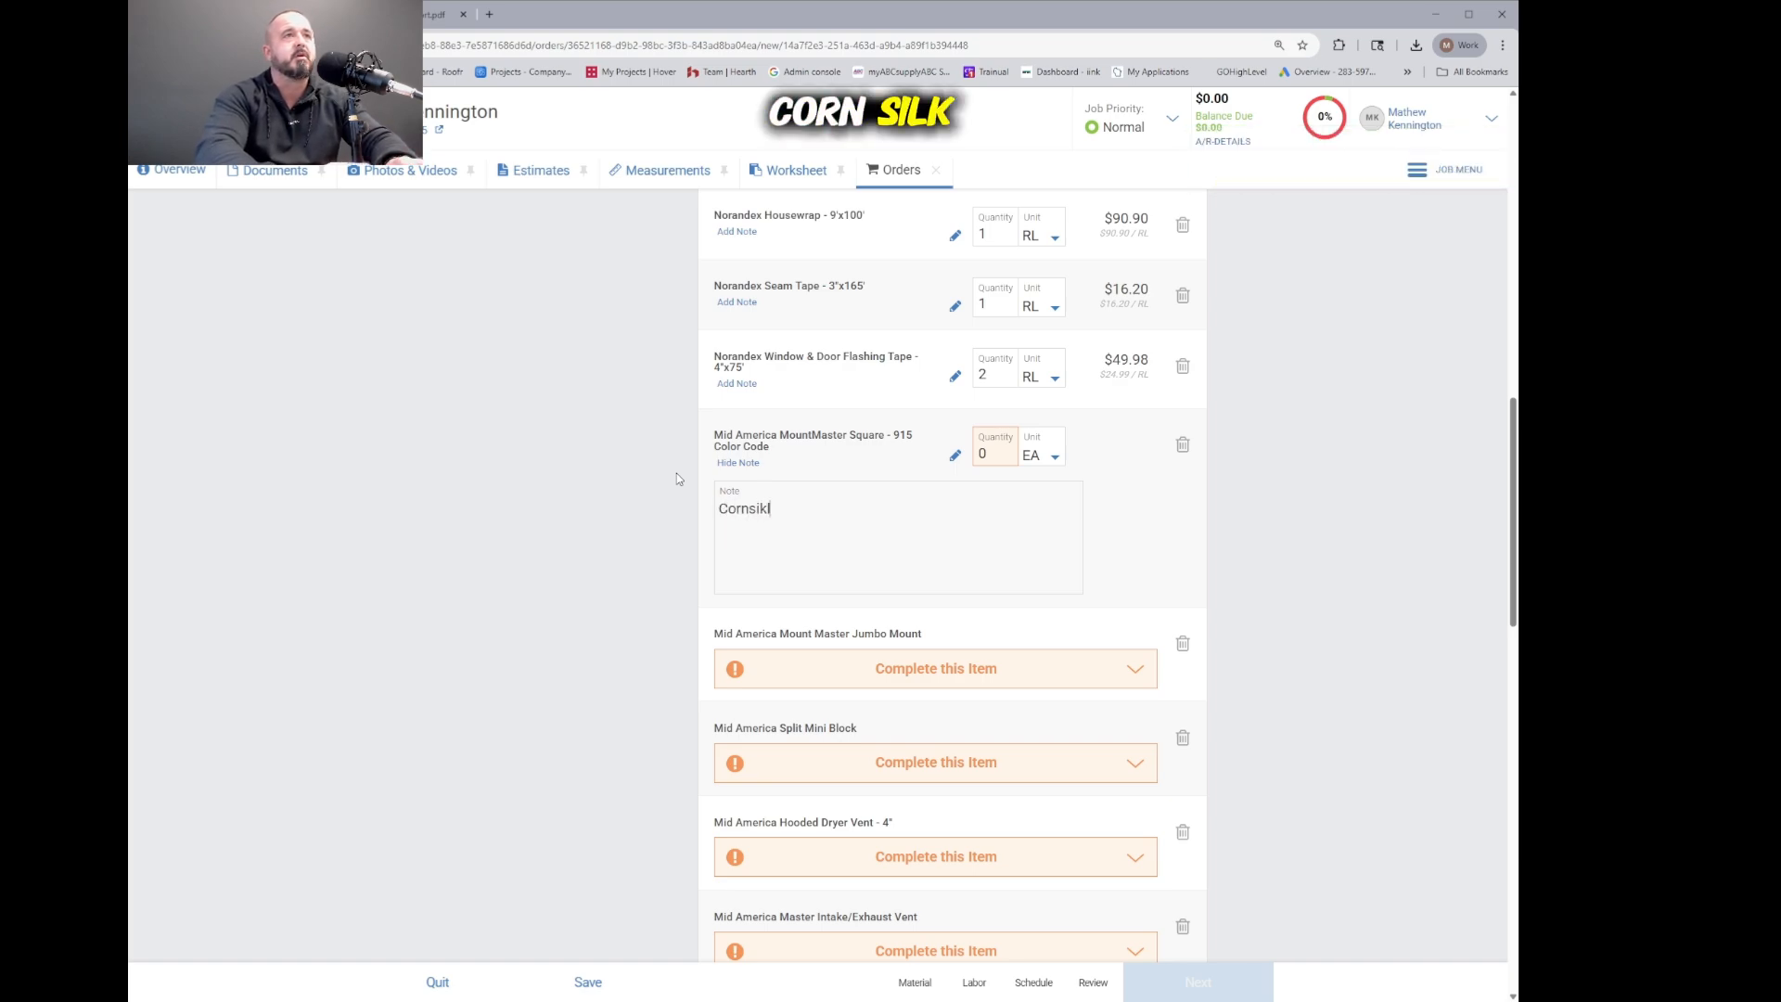
{"action": "key", "text": "BackSpace"}
{"action": "type", "text": "lk co"}
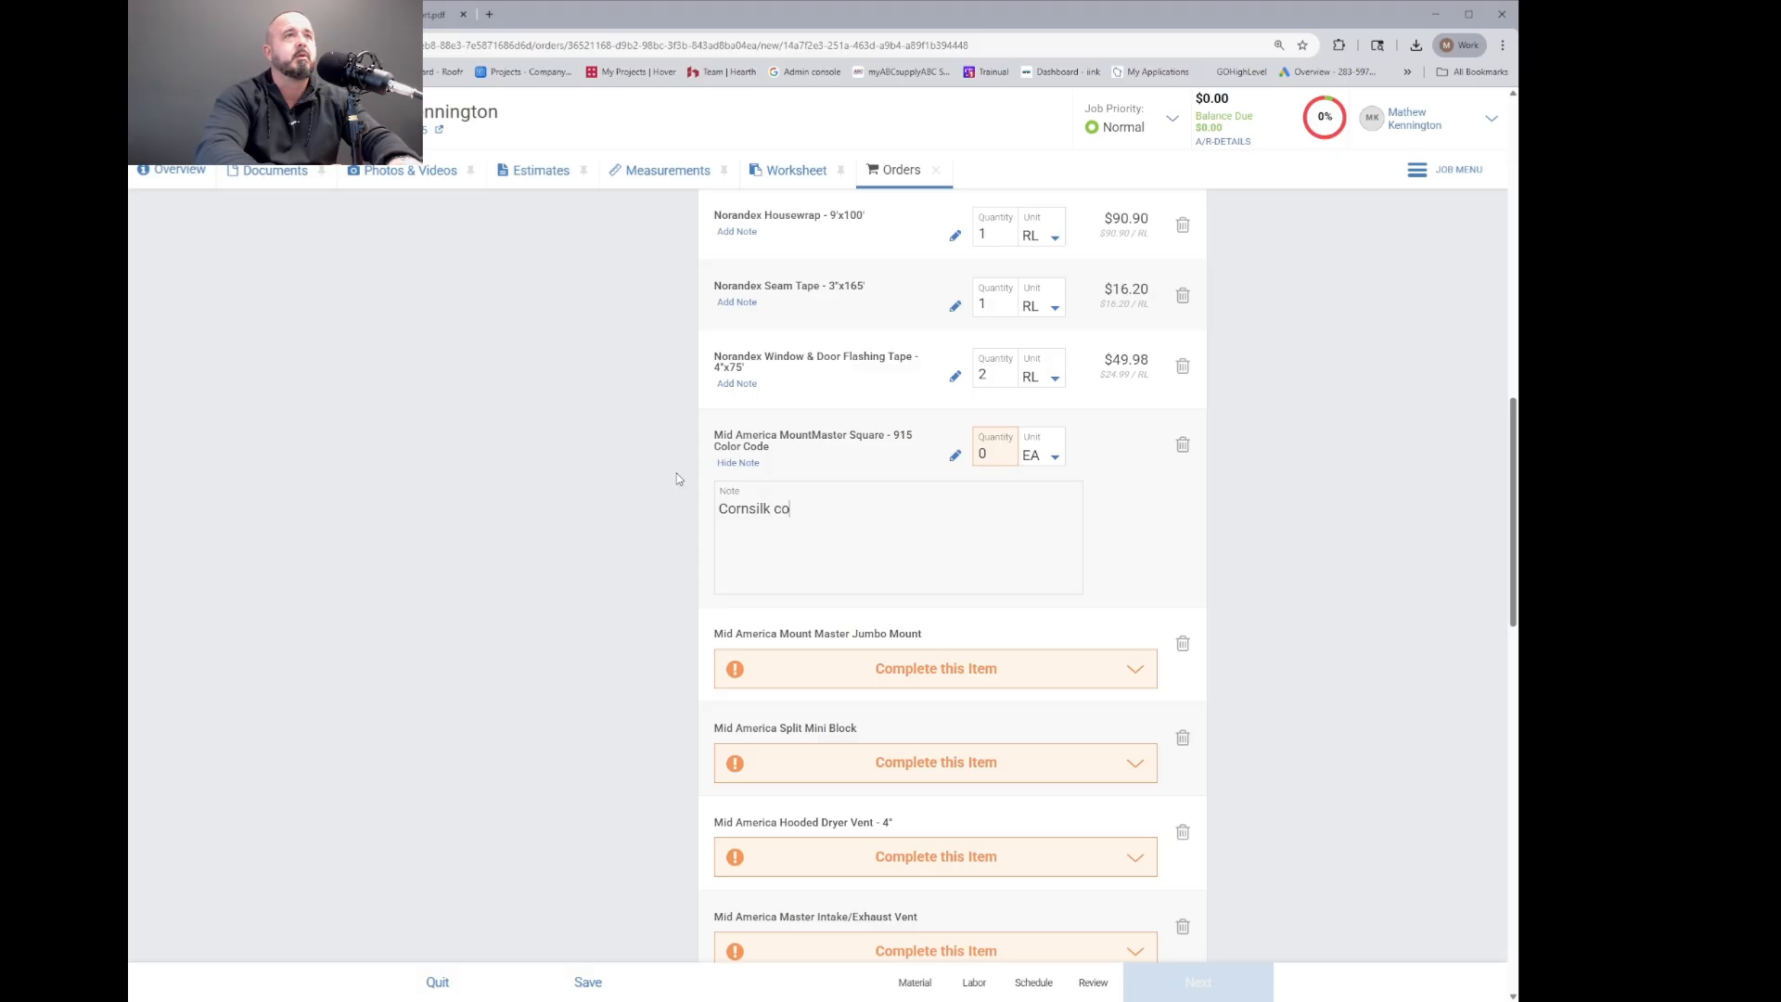
{"action": "type", "text": "lor match."}
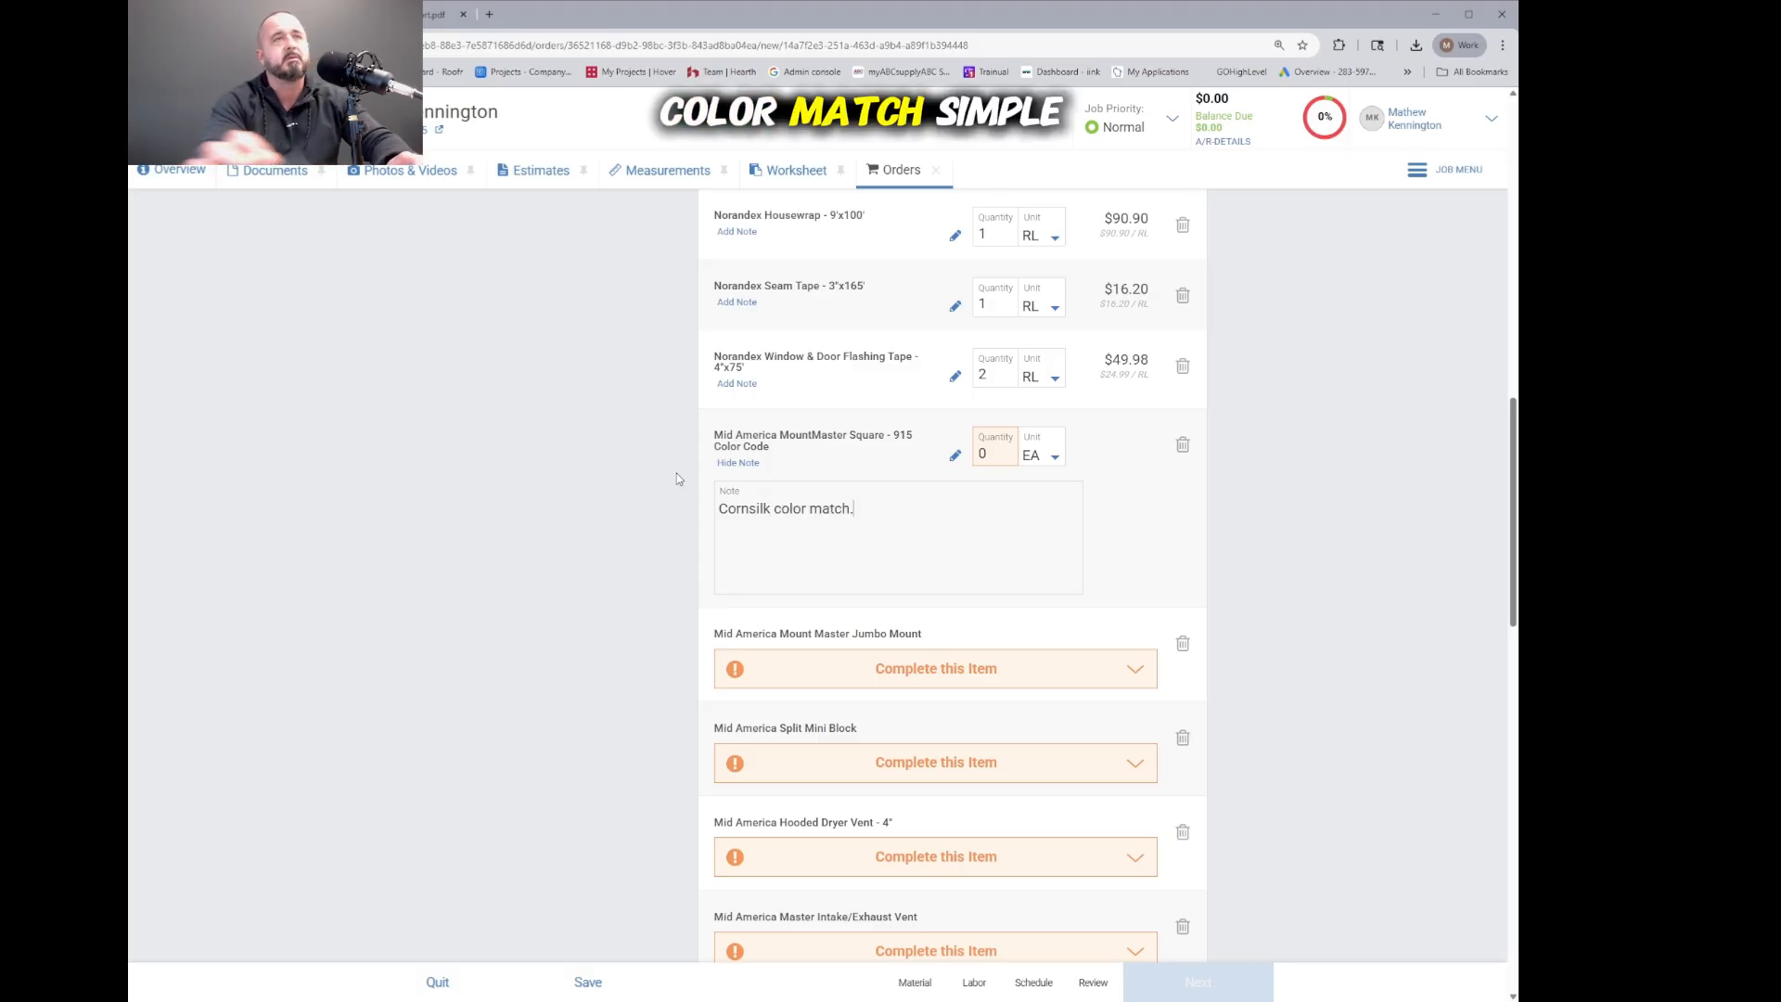
{"action": "left_click_drag", "start_coordinate": [997, 454], "coordinate": [946, 467]}
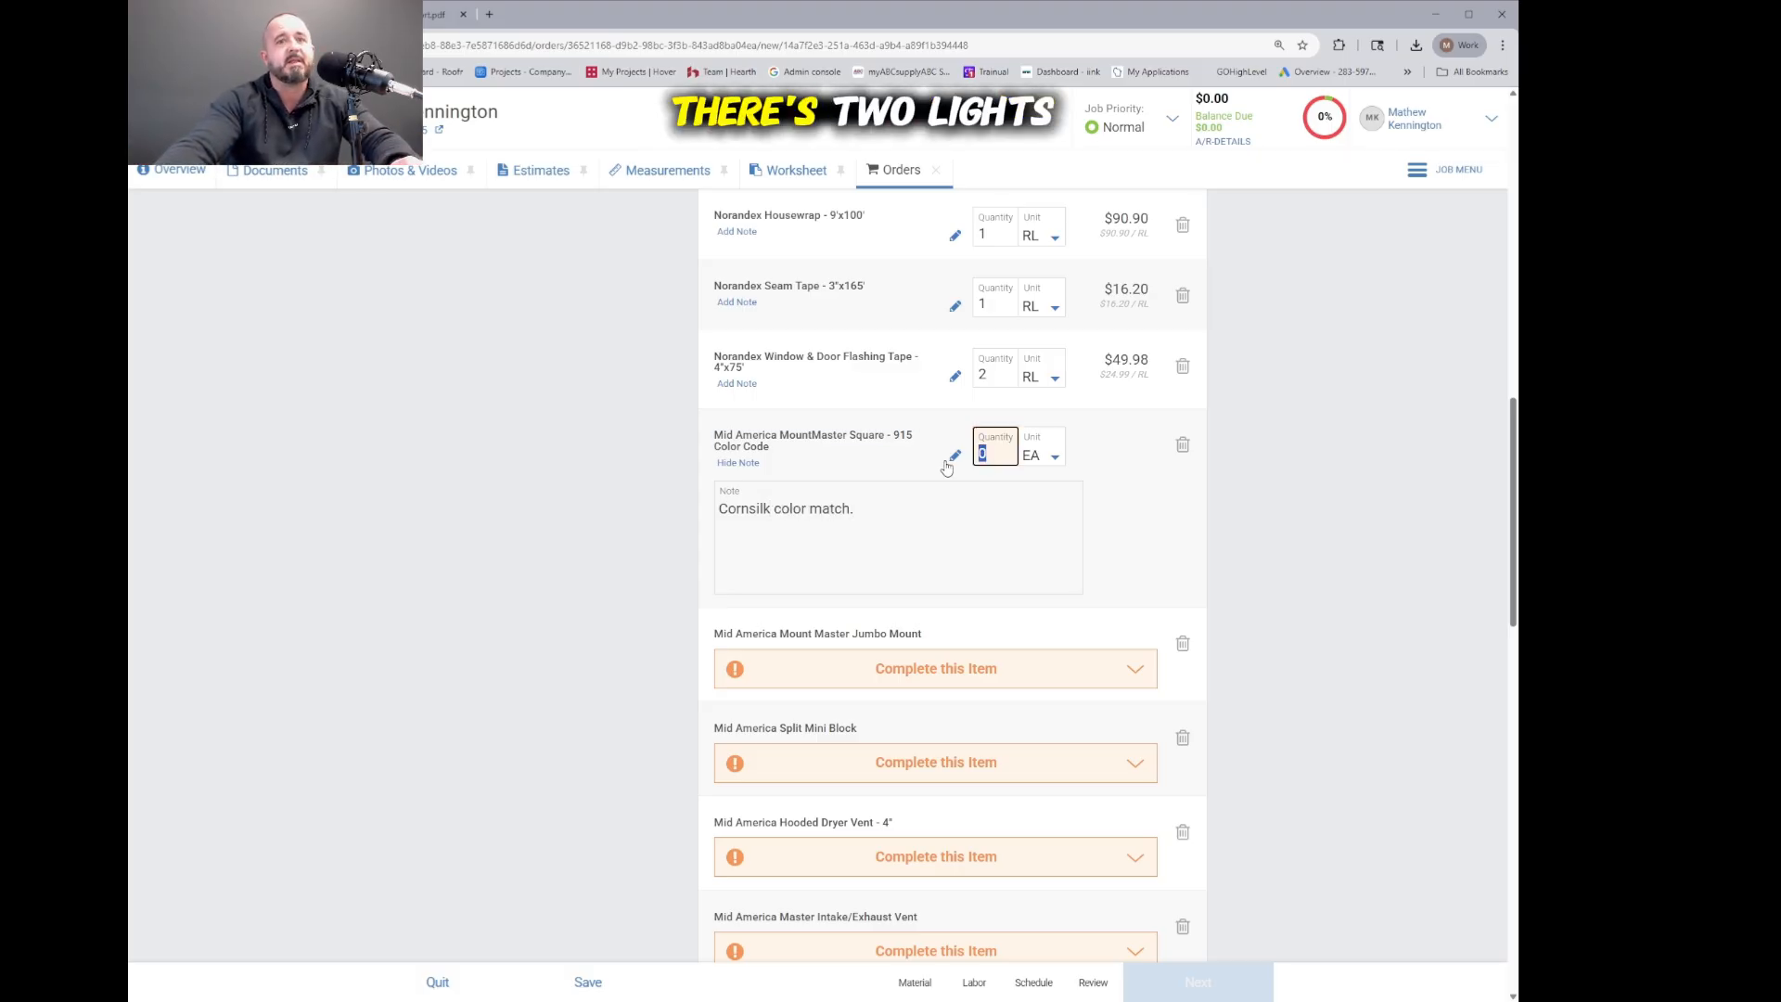
{"action": "type", "text": "2"}
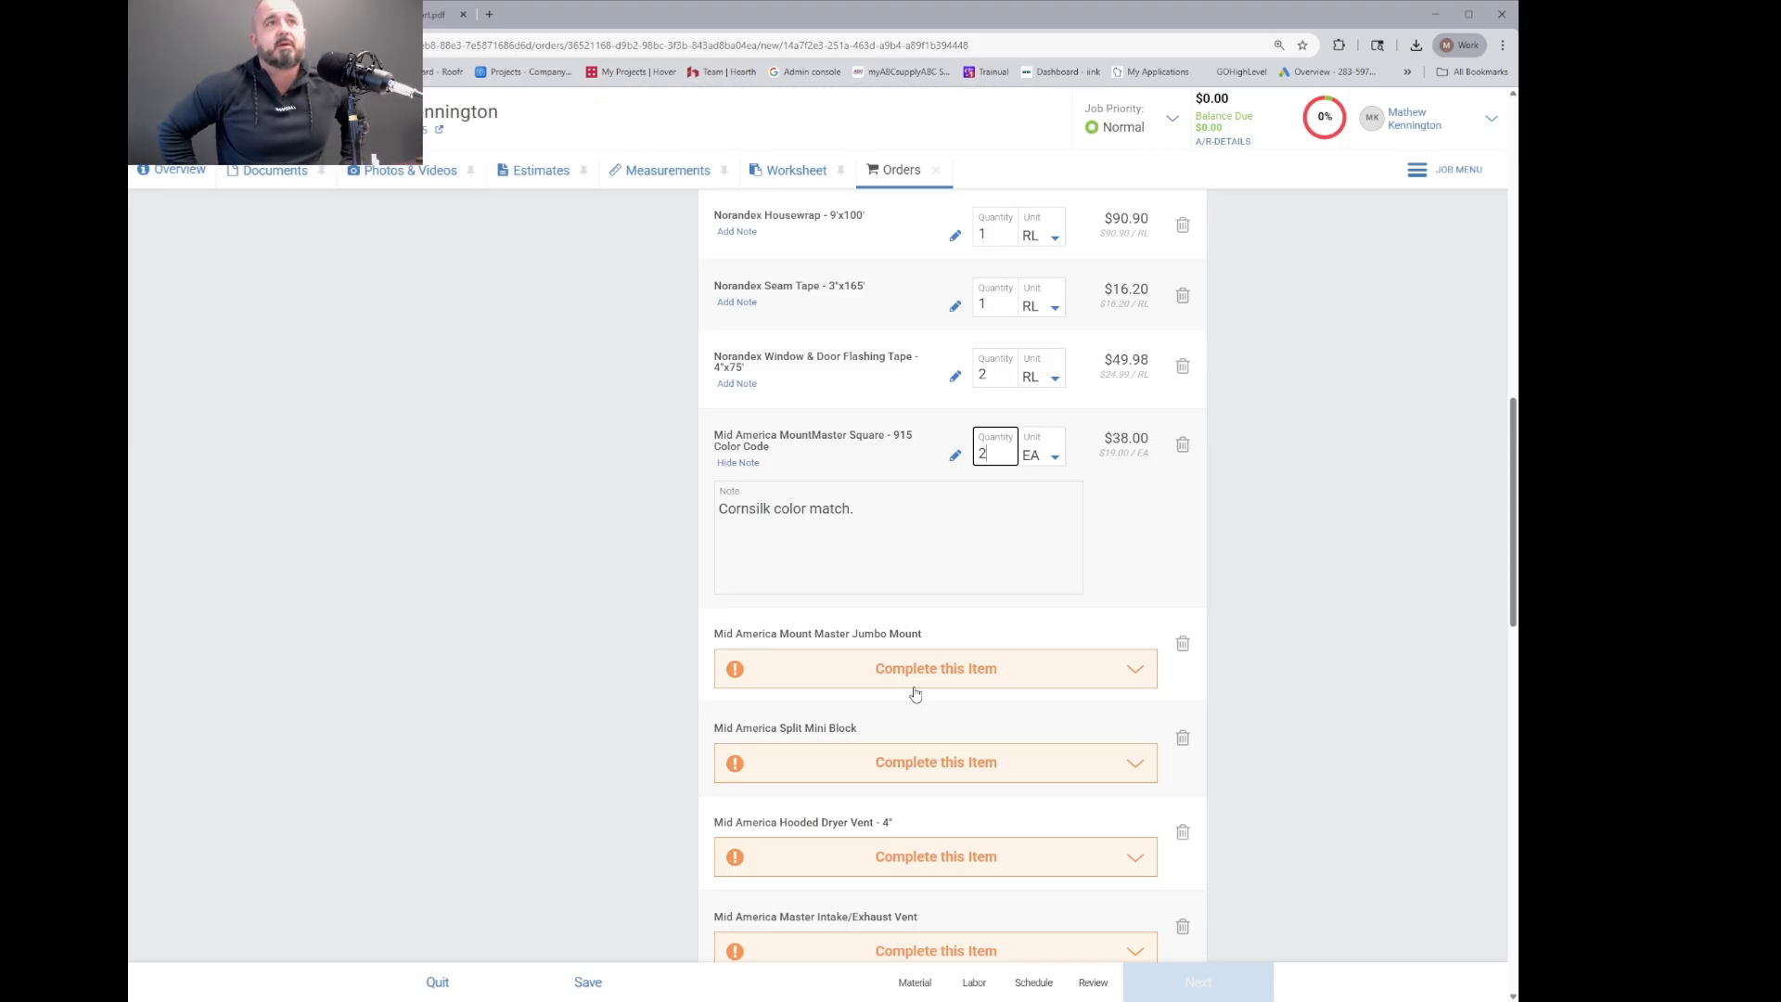
Step: Remove the Mid America Mount Master Jumbo Mount and Mid America Split Mini Block items from the order
{"action": "left_click", "coordinate": [1182, 644]}
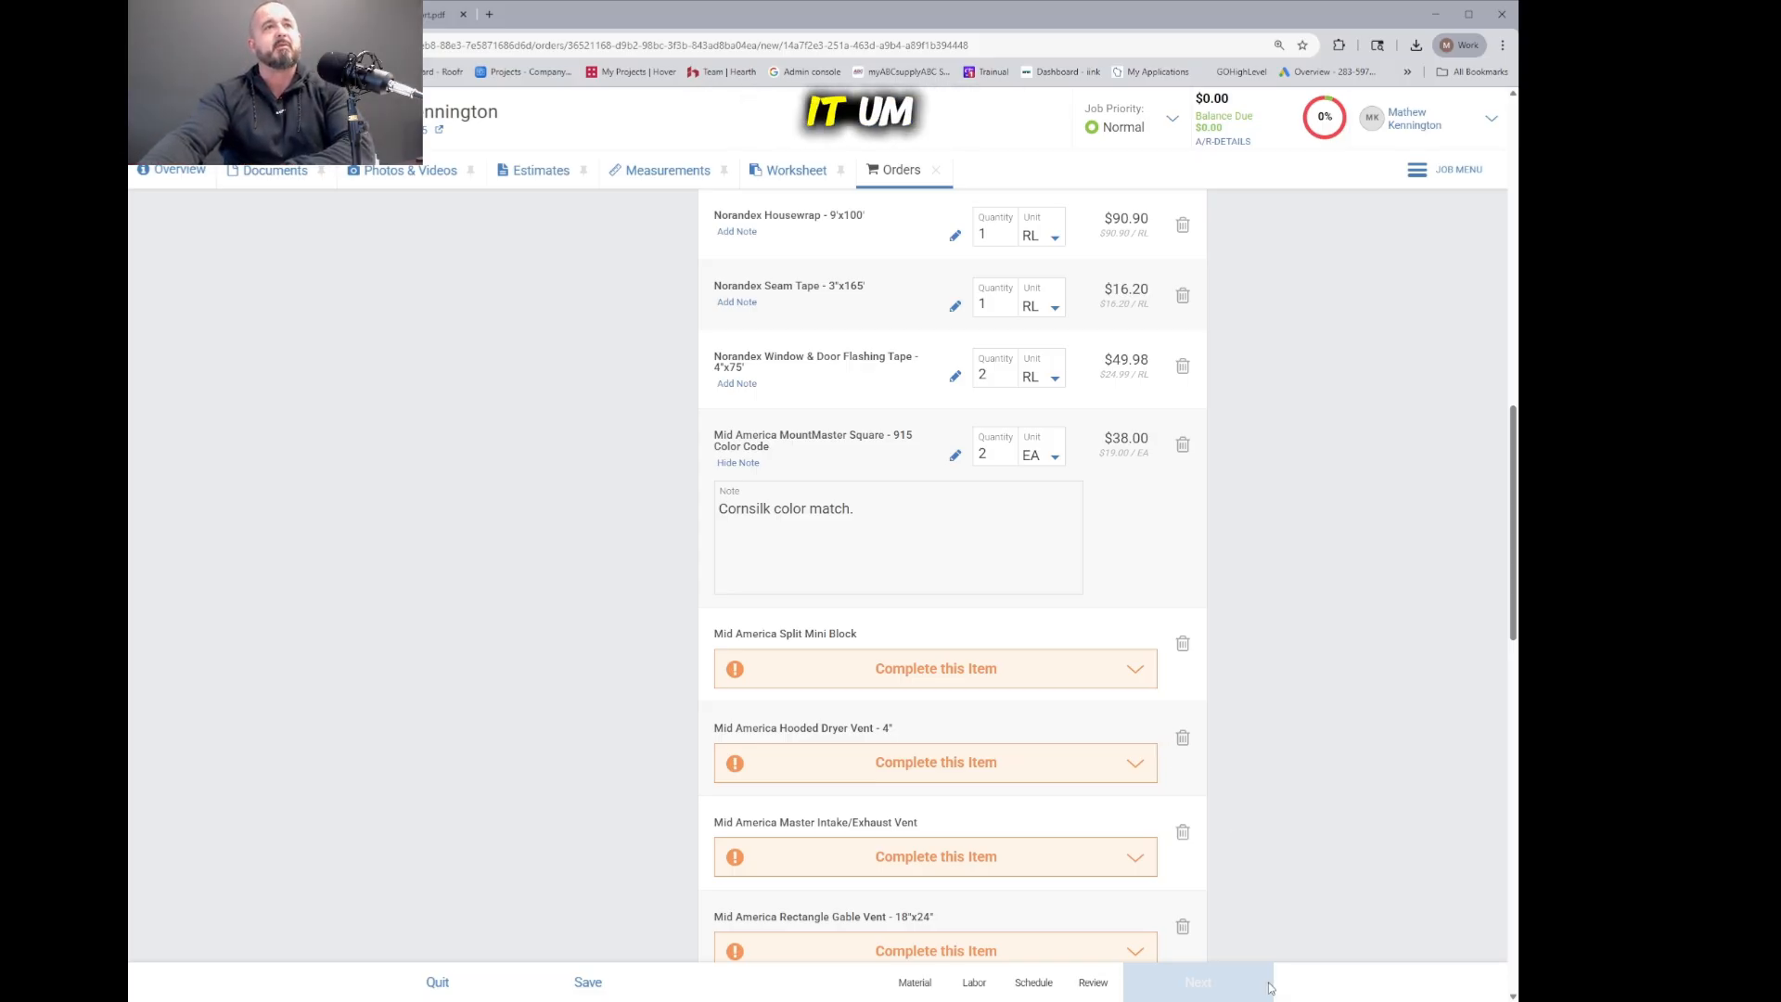
{"action": "left_click", "coordinate": [1181, 645]}
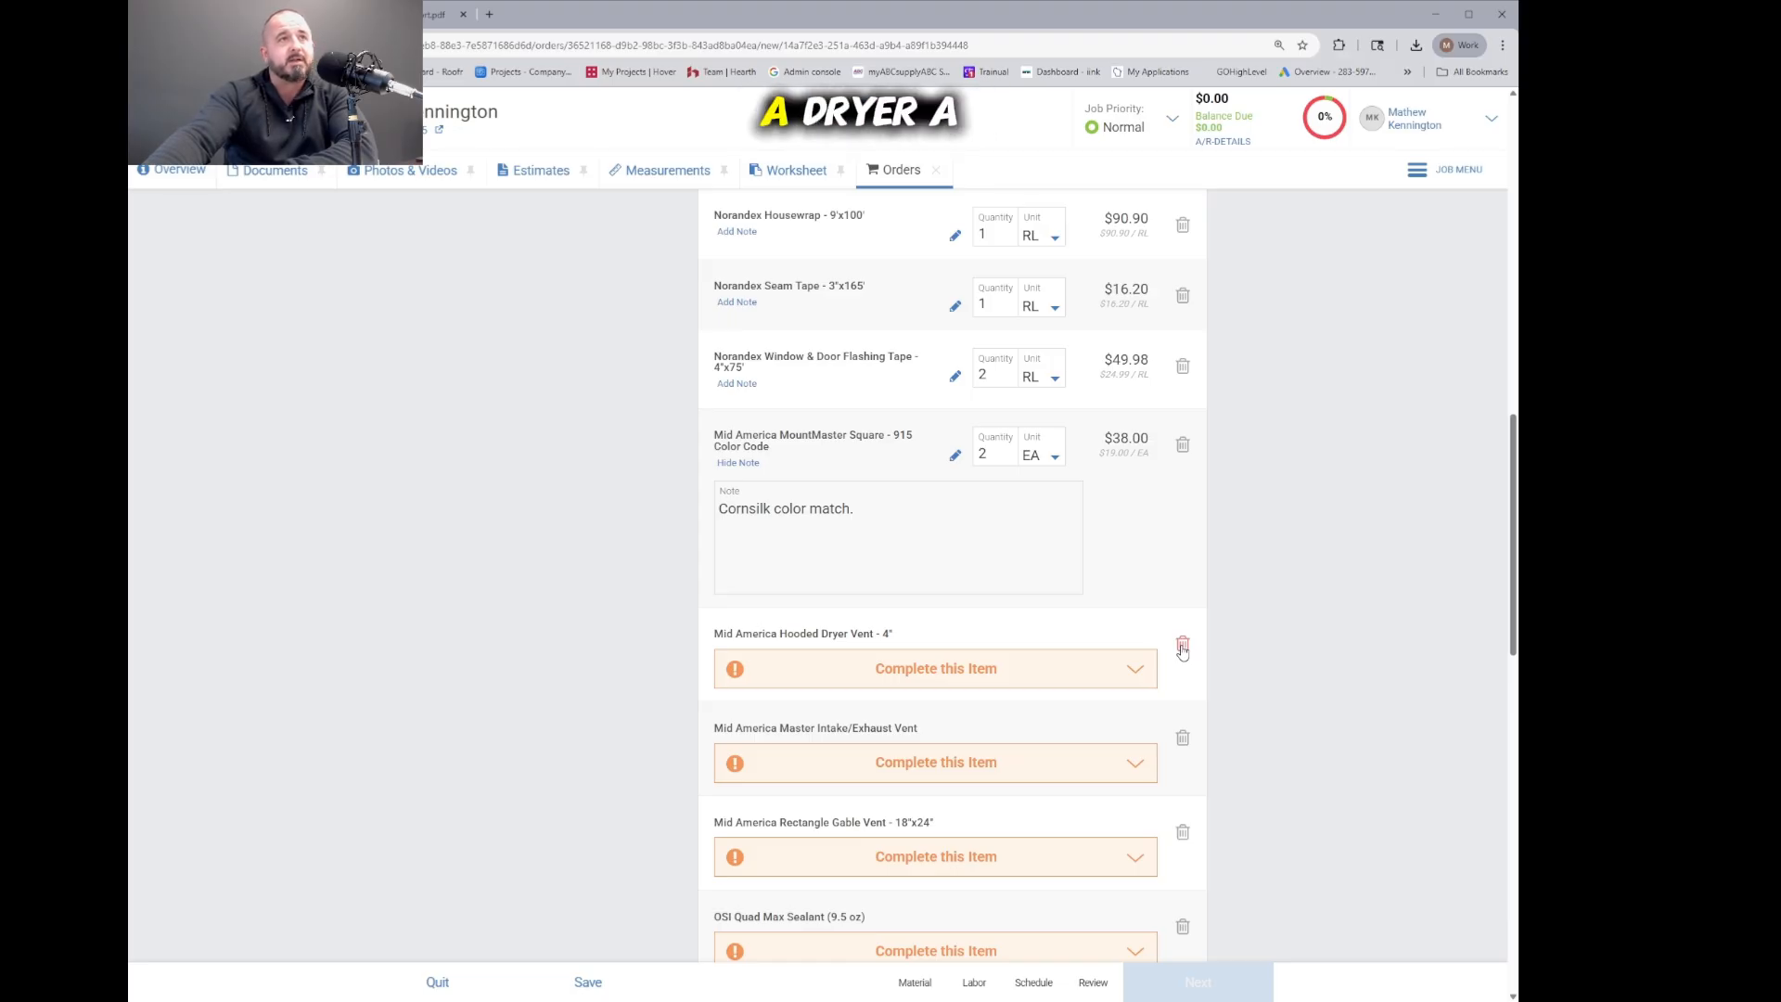
Step: Complete the Mid America Hooded Dryer Vent 4" item with 347 Corn Silk and set its quantity to 1 PC
{"action": "left_click", "coordinate": [1134, 670]}
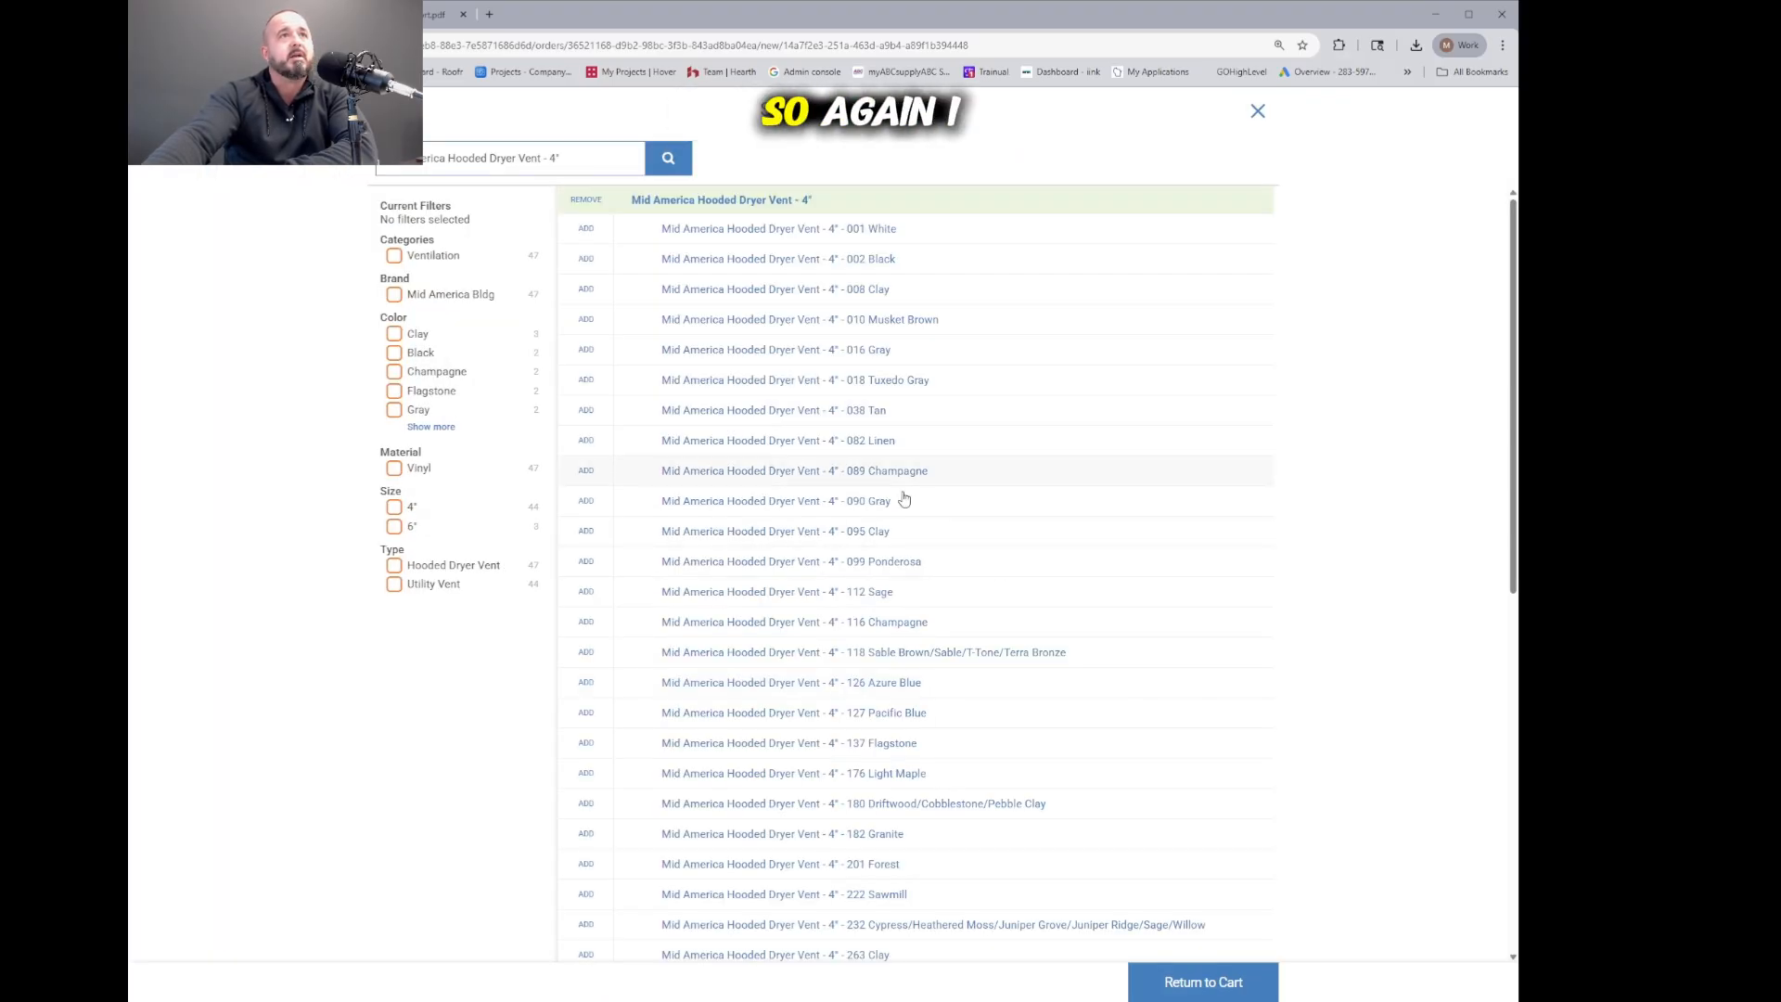
{"action": "scroll", "coordinate": [890, 563], "scroll_direction": "down", "scroll_amount": 7}
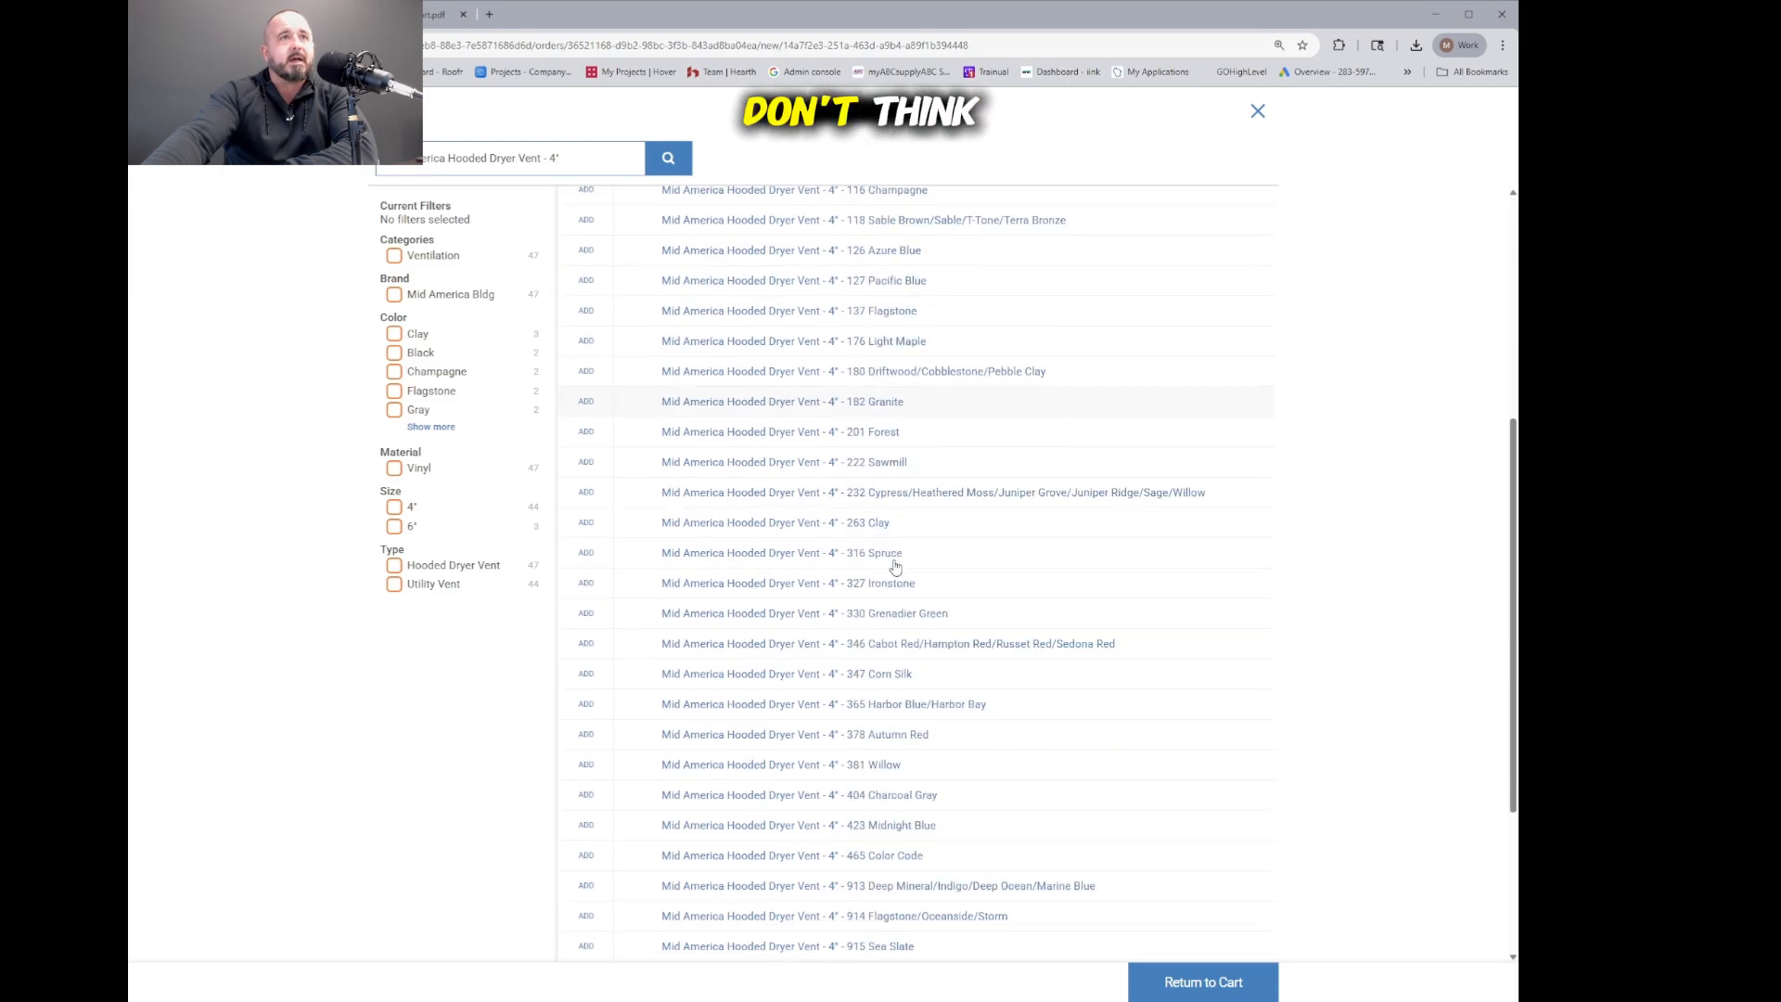
{"action": "left_click", "coordinate": [906, 457]}
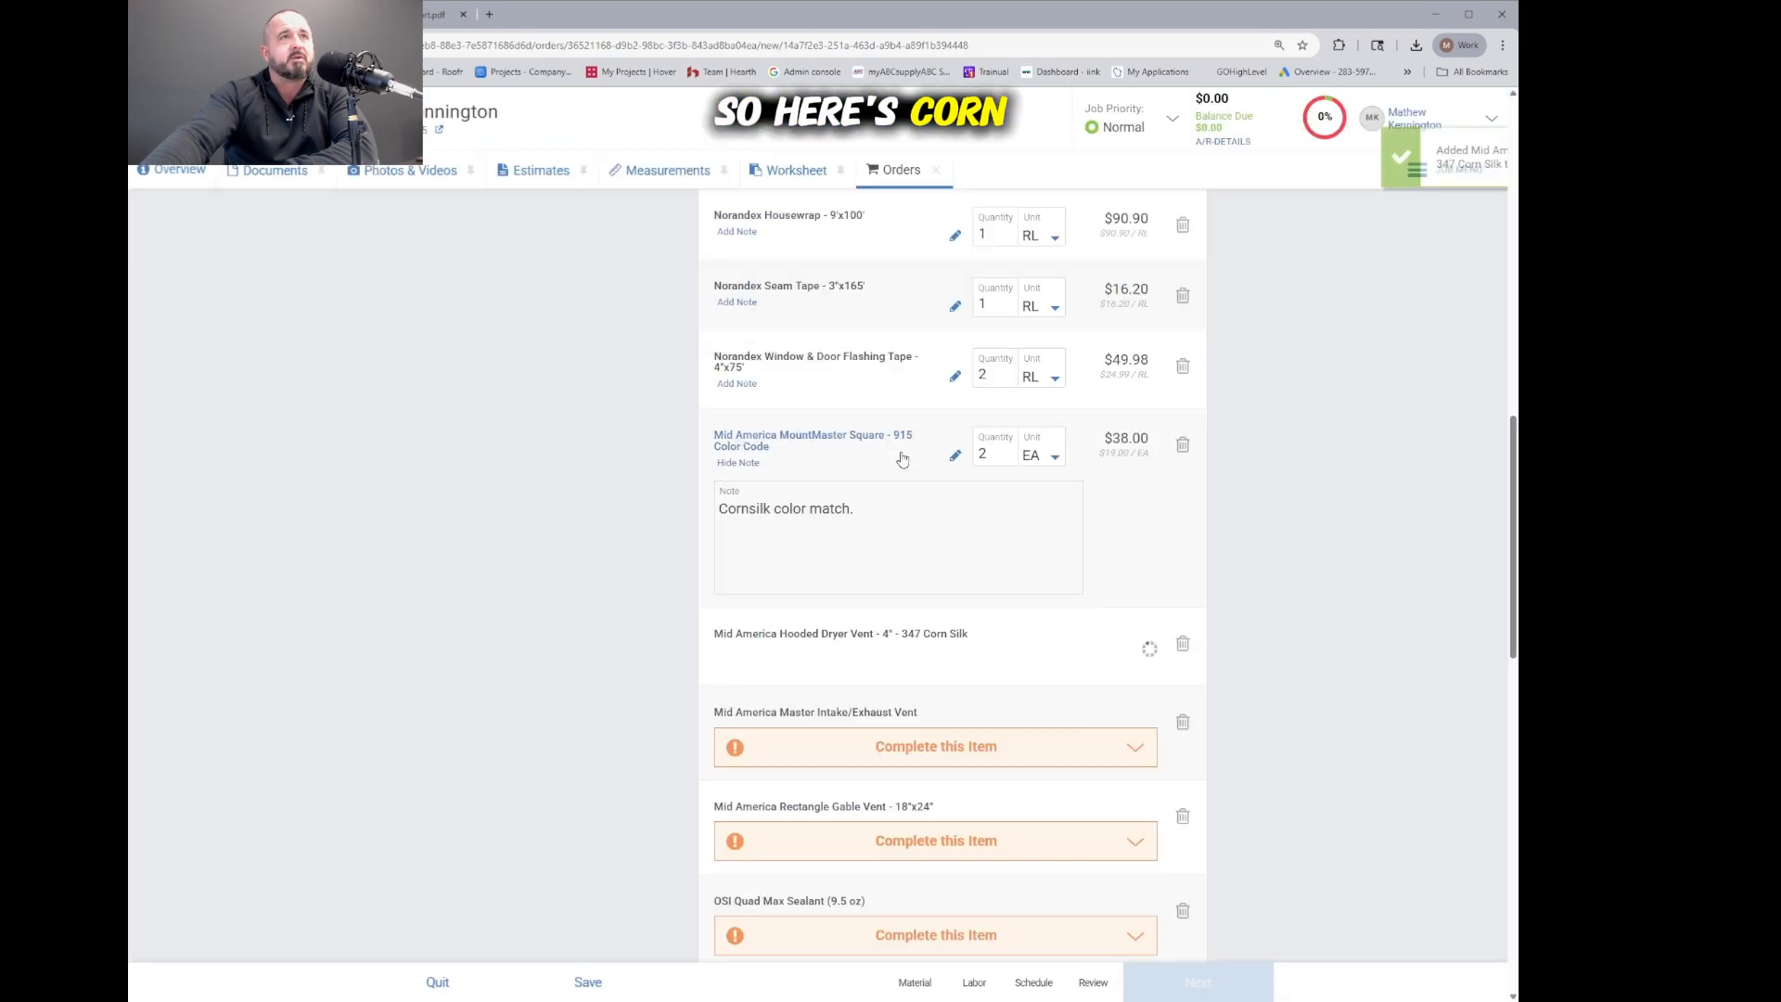
{"action": "left_click", "coordinate": [987, 633]}
{"action": "type", "text": "1"}
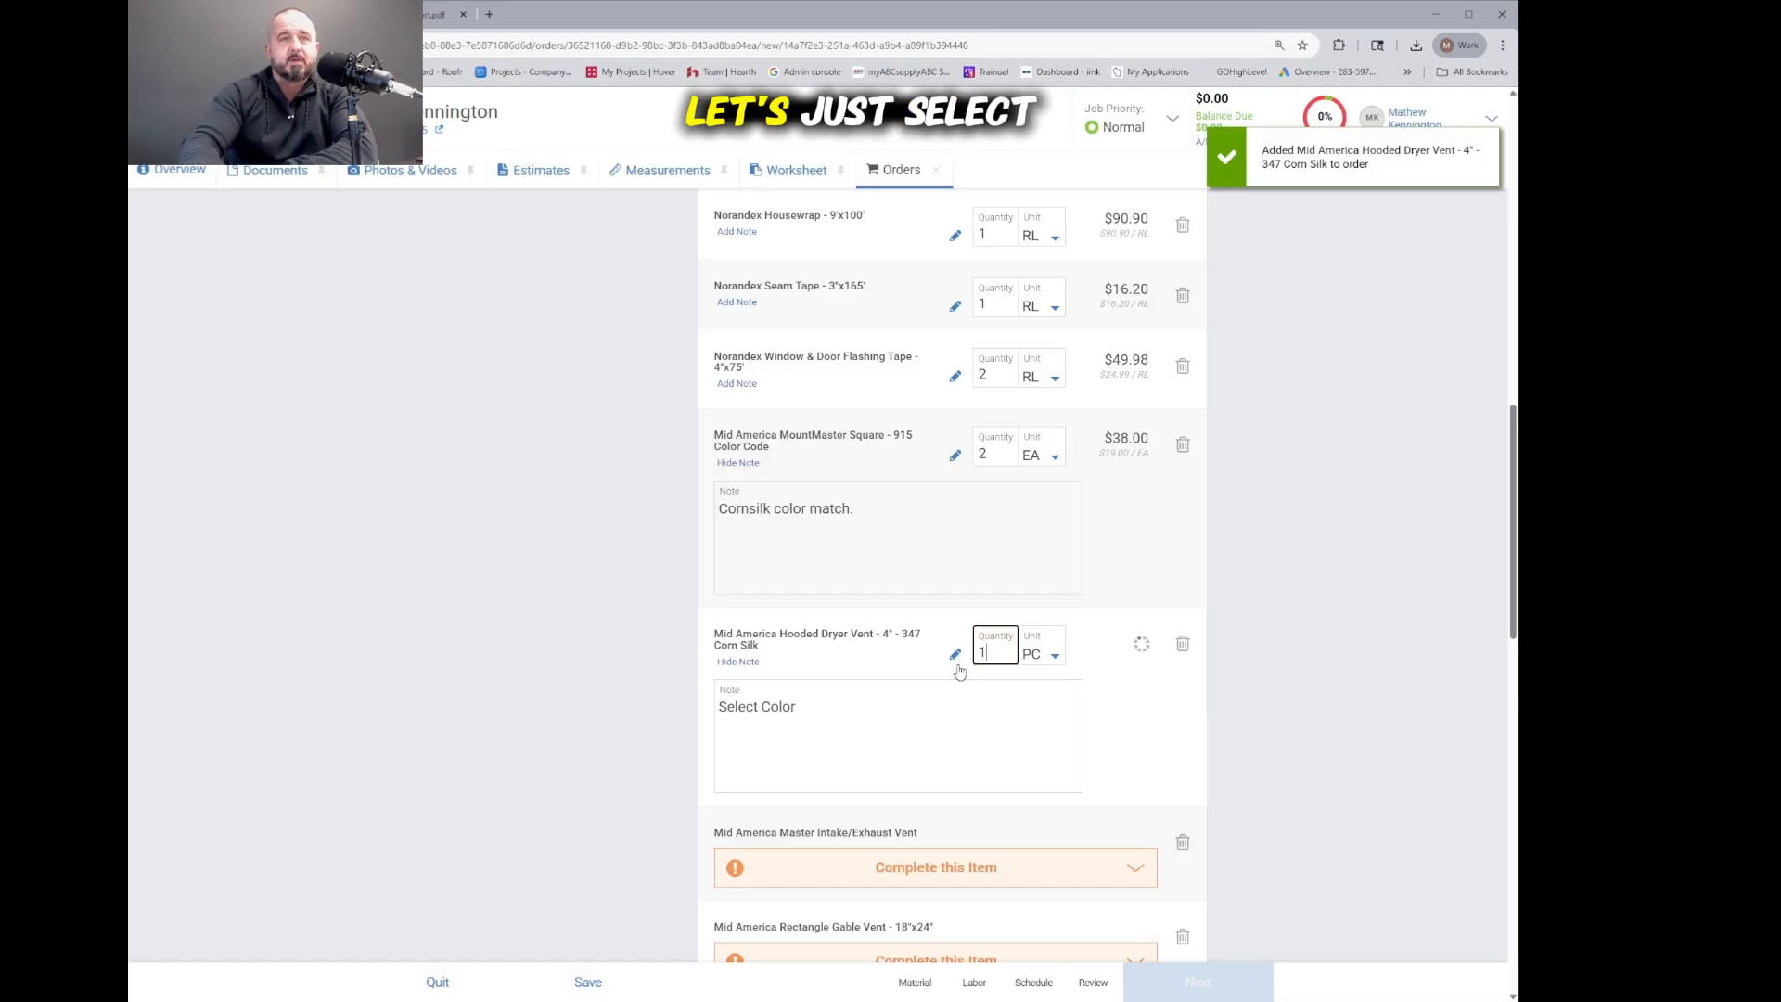
{"action": "scroll", "coordinate": [1169, 594], "scroll_direction": "down", "scroll_amount": 2}
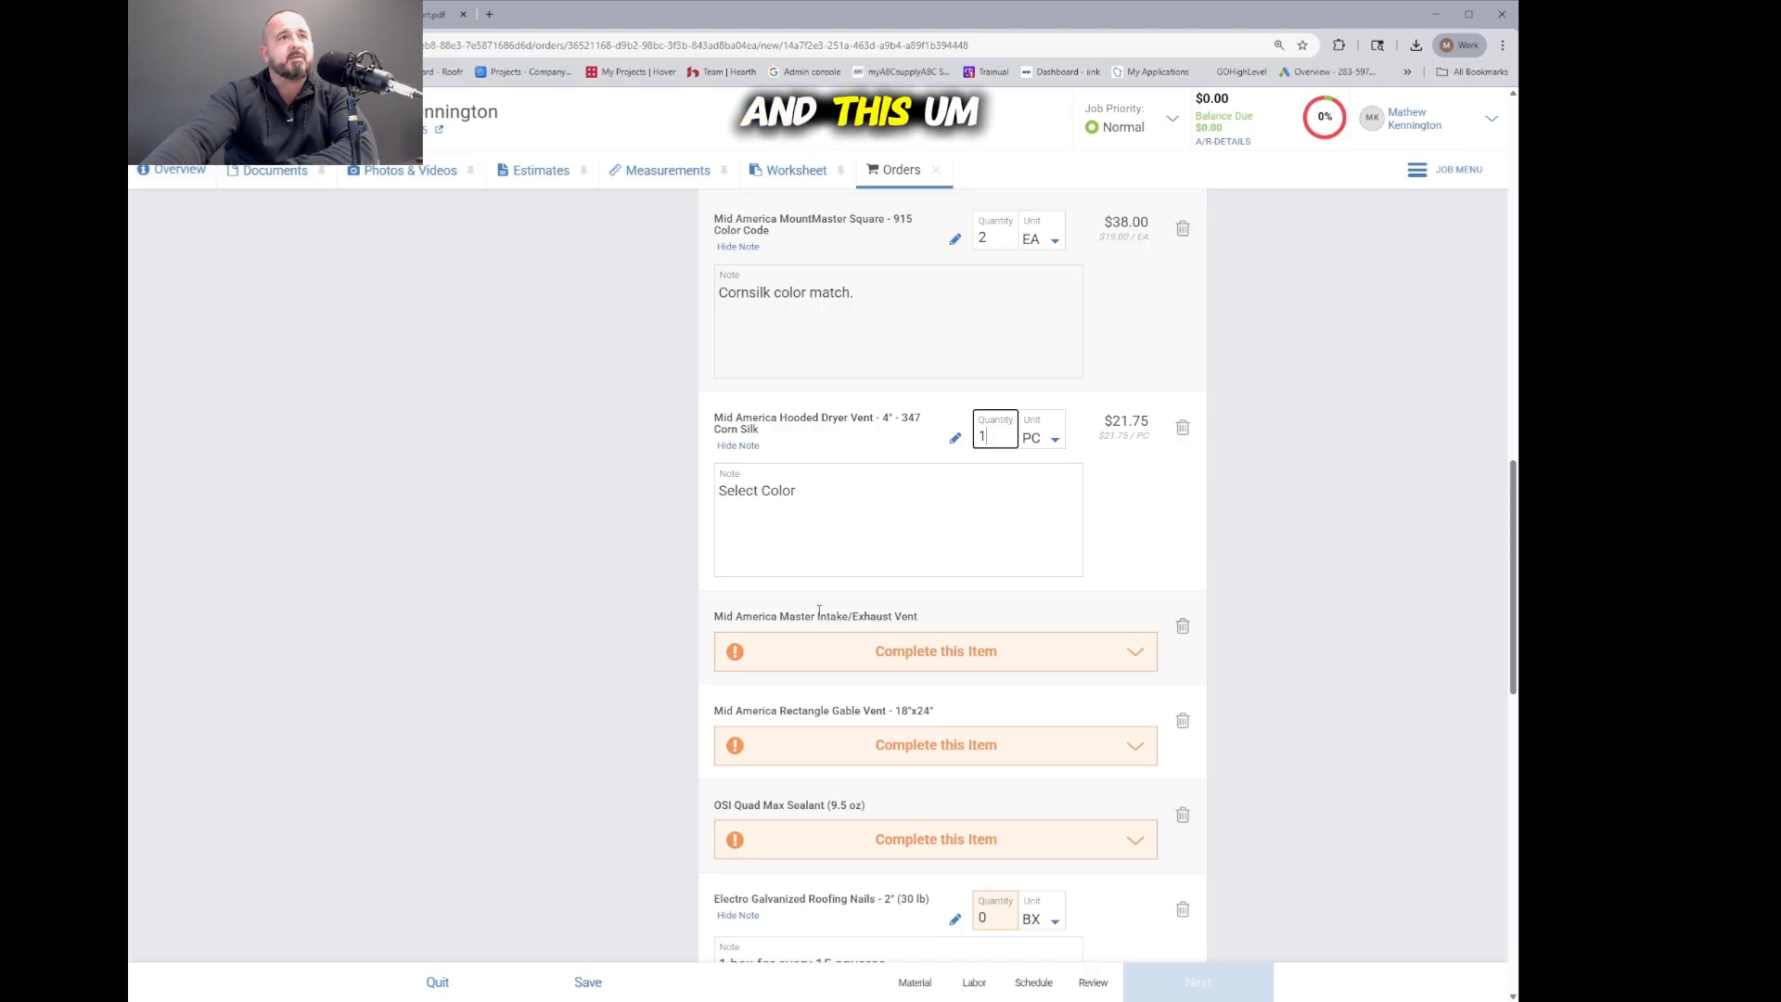
Step: Check the available color options for the Mid America Master Intake/Exhaust Vent, leaving the item uncompleted
{"action": "left_click_drag", "start_coordinate": [818, 615], "coordinate": [932, 616]}
{"action": "left_click", "coordinate": [955, 647]}
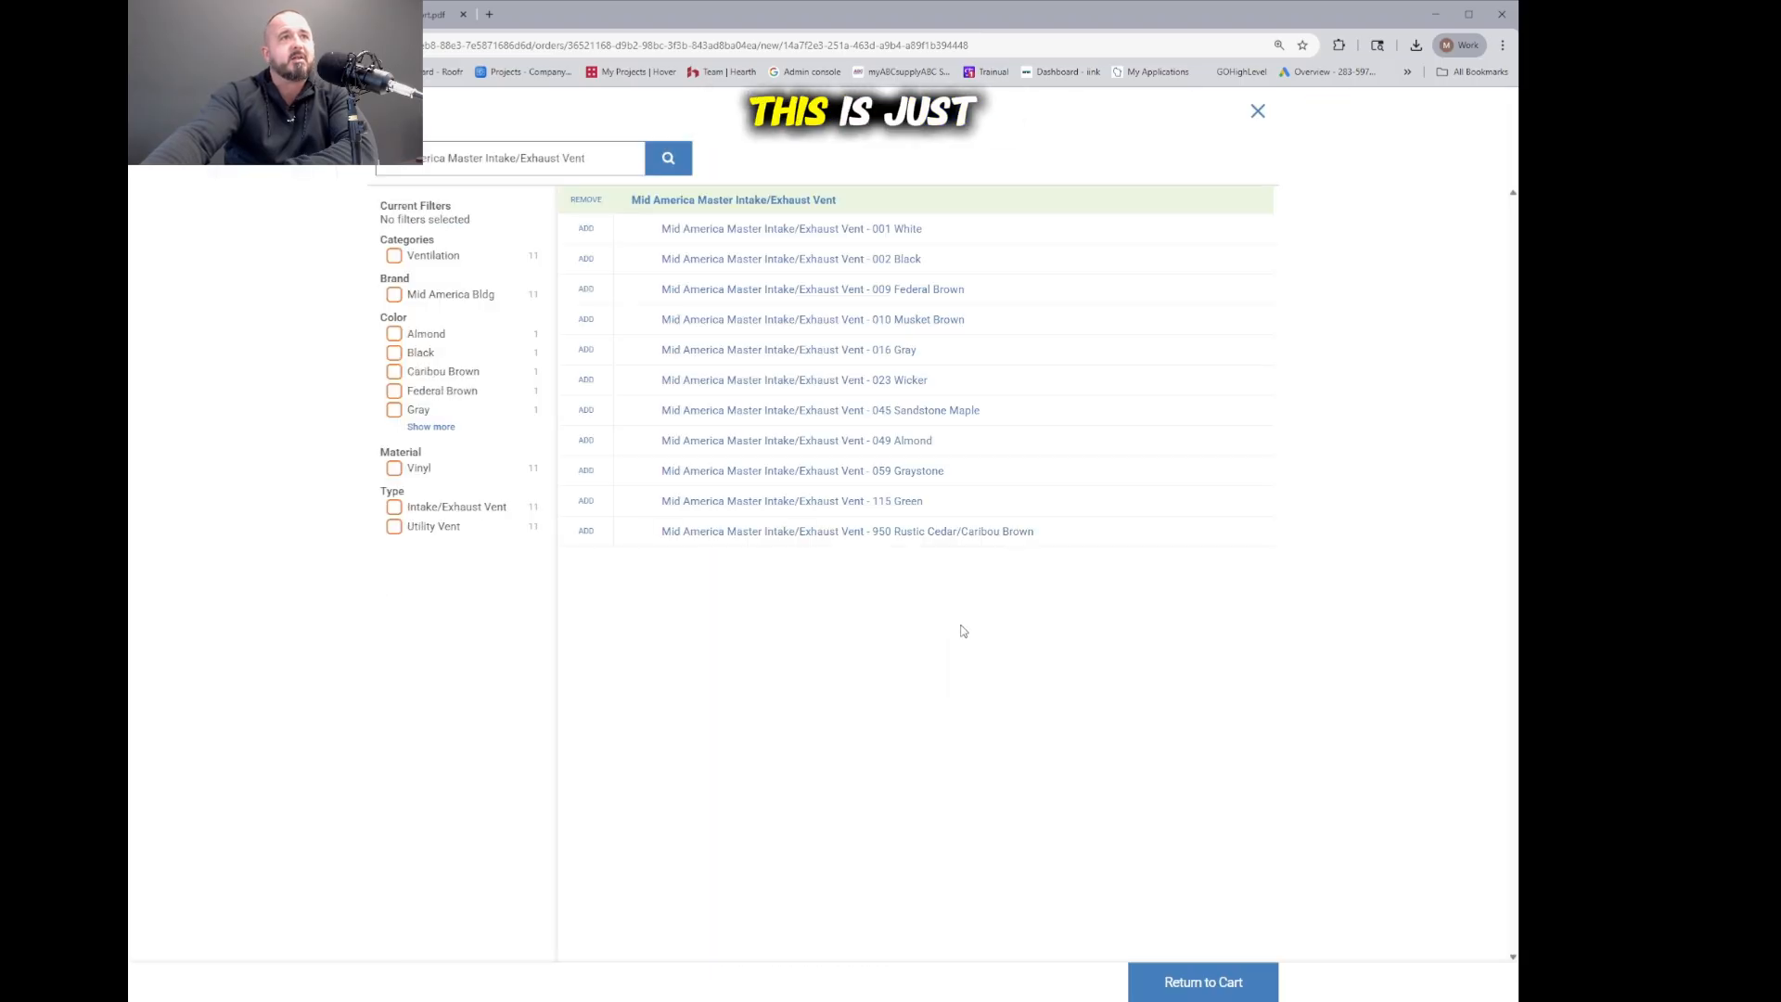
{"action": "left_click", "coordinate": [1256, 116]}
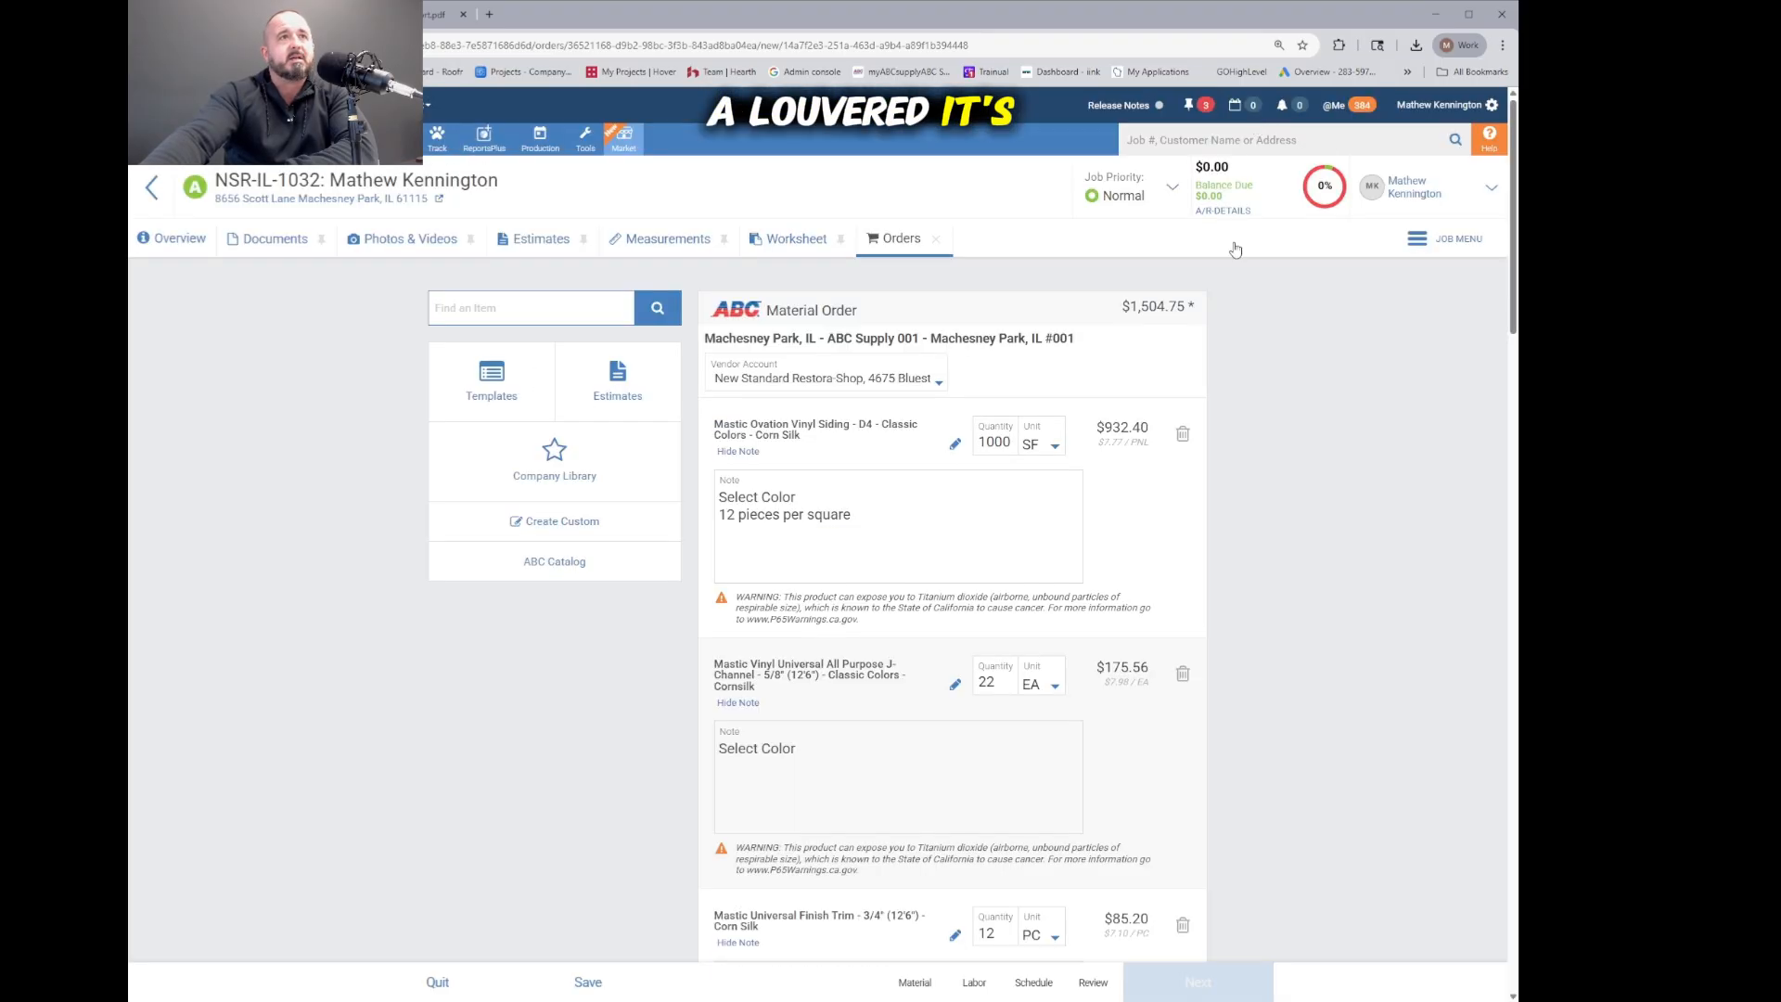
Step: Remove the Mid America Master Intake/Exhaust Vent and Mid America Rectangle Gable Vent 18"x24" items from the order
{"action": "scroll", "coordinate": [1237, 640], "scroll_direction": "down", "scroll_amount": 5}
{"action": "scroll", "coordinate": [1233, 642], "scroll_direction": "down", "scroll_amount": 2}
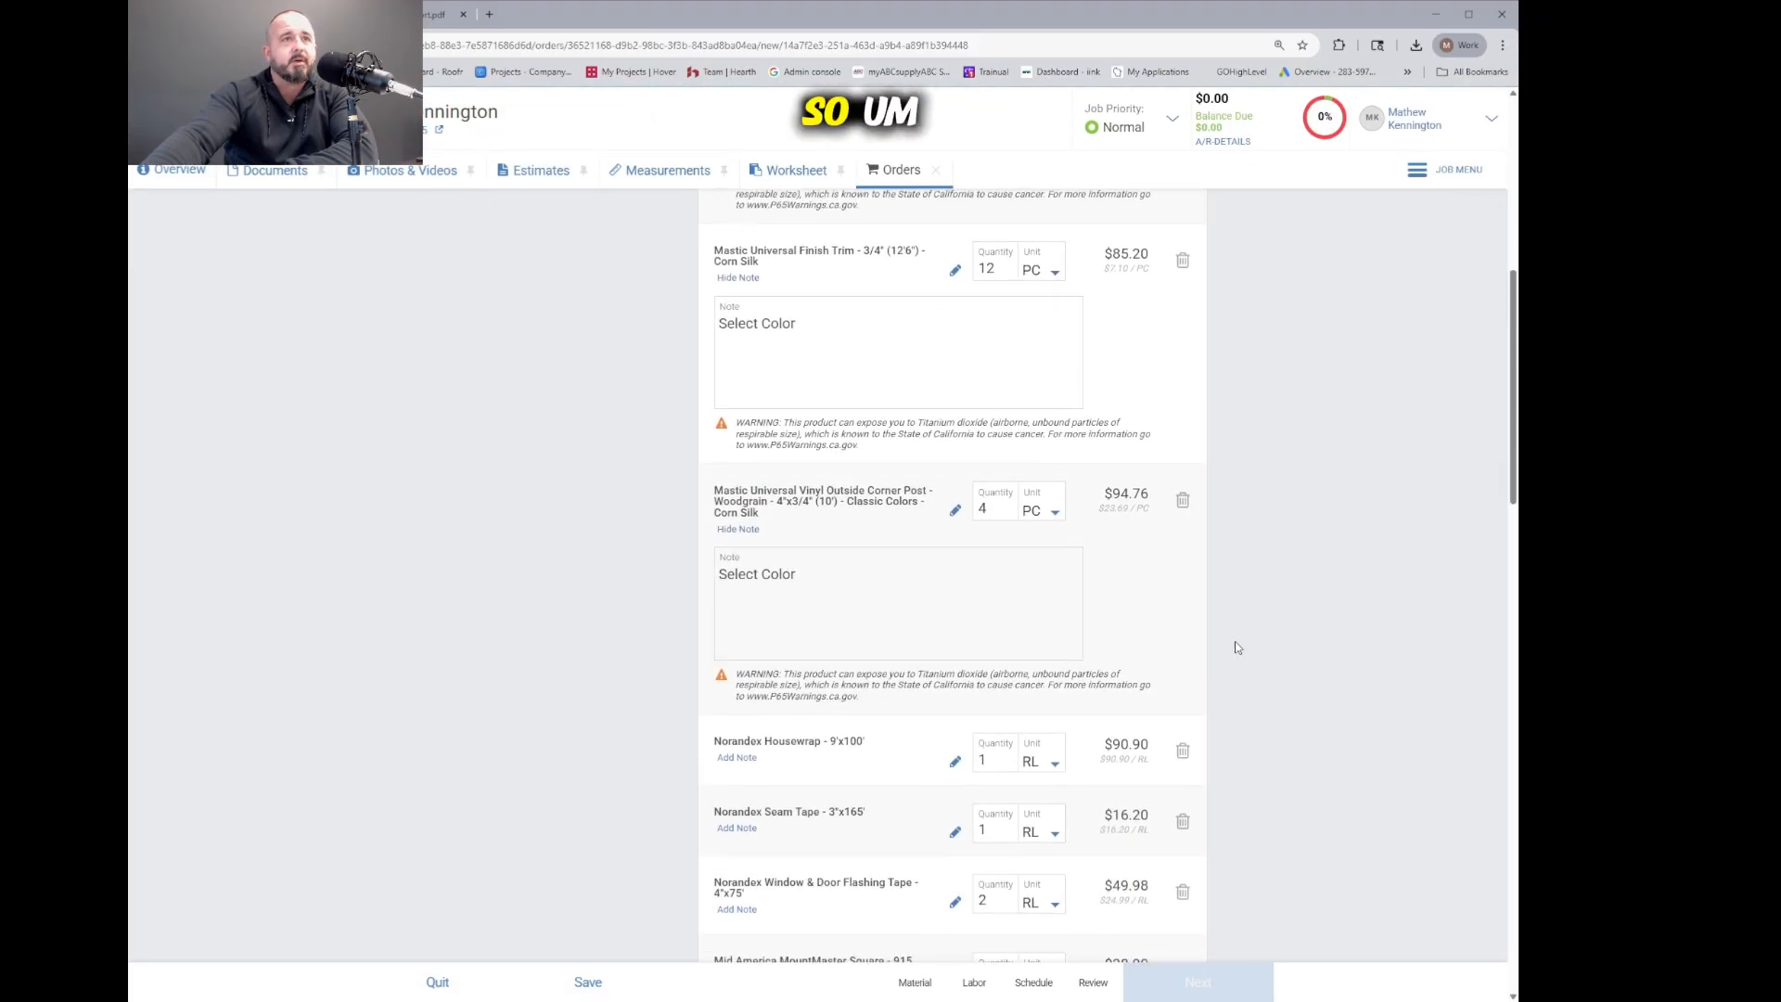
{"action": "scroll", "coordinate": [1233, 642], "scroll_direction": "down", "scroll_amount": 4}
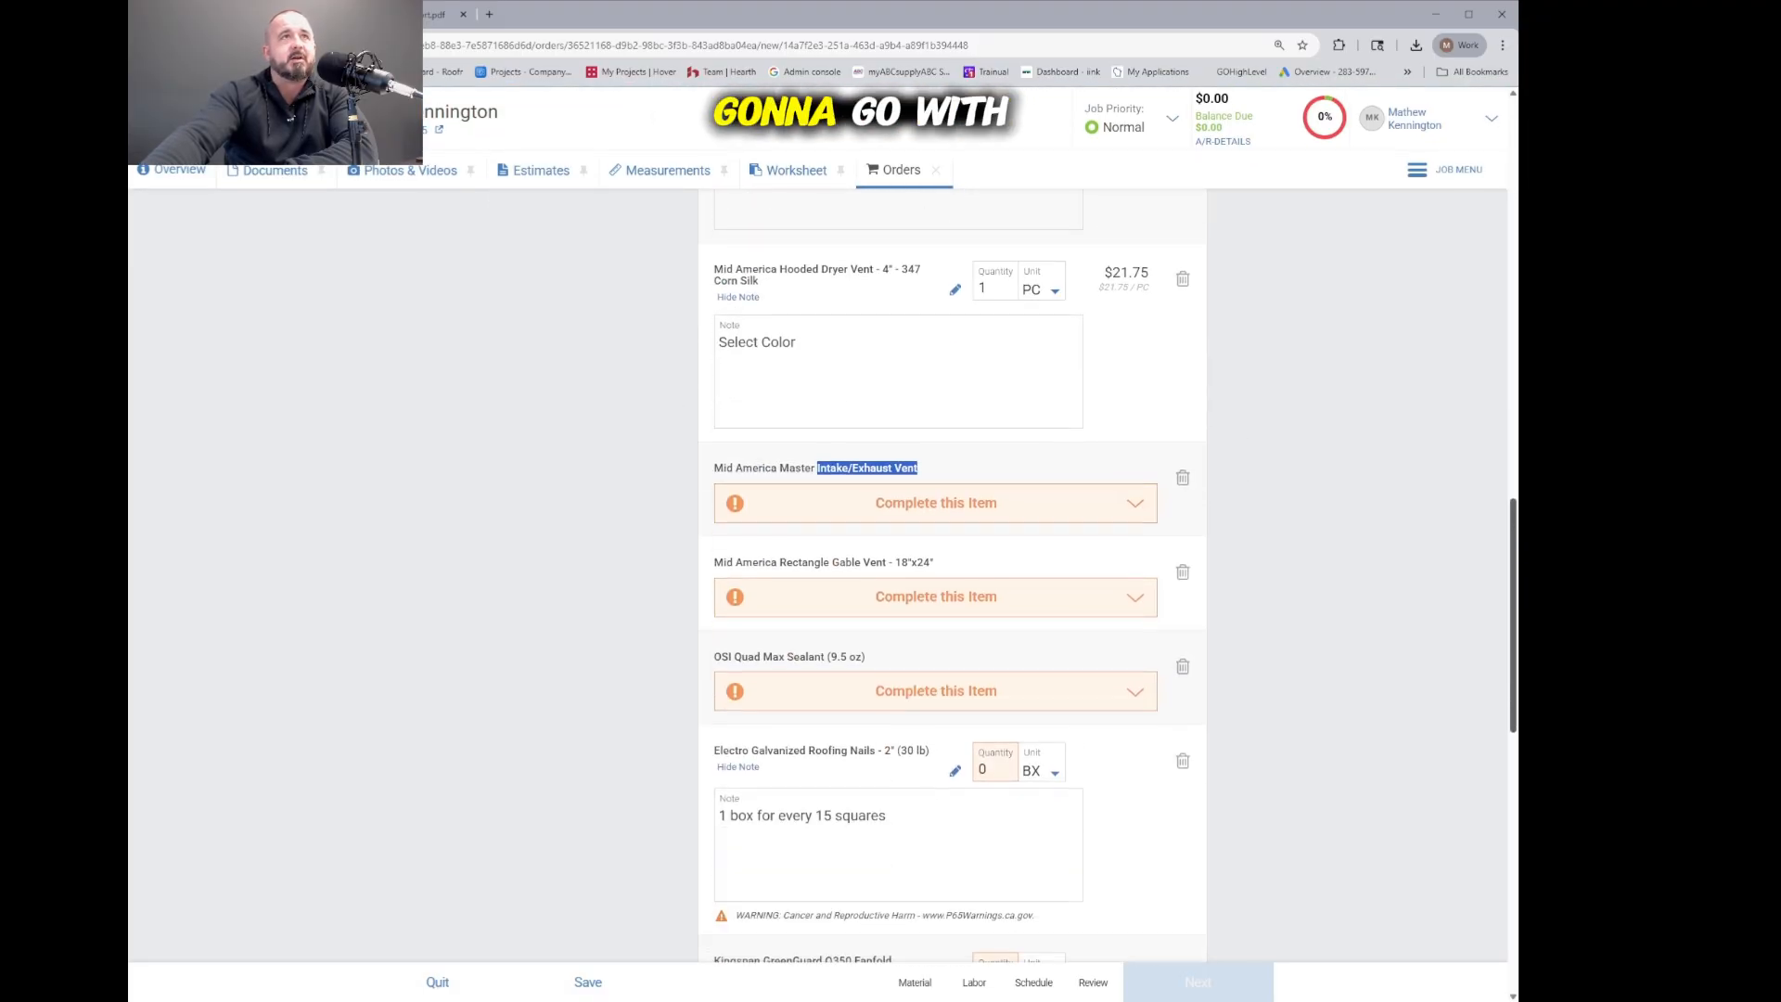
{"action": "left_click", "coordinate": [1183, 477]}
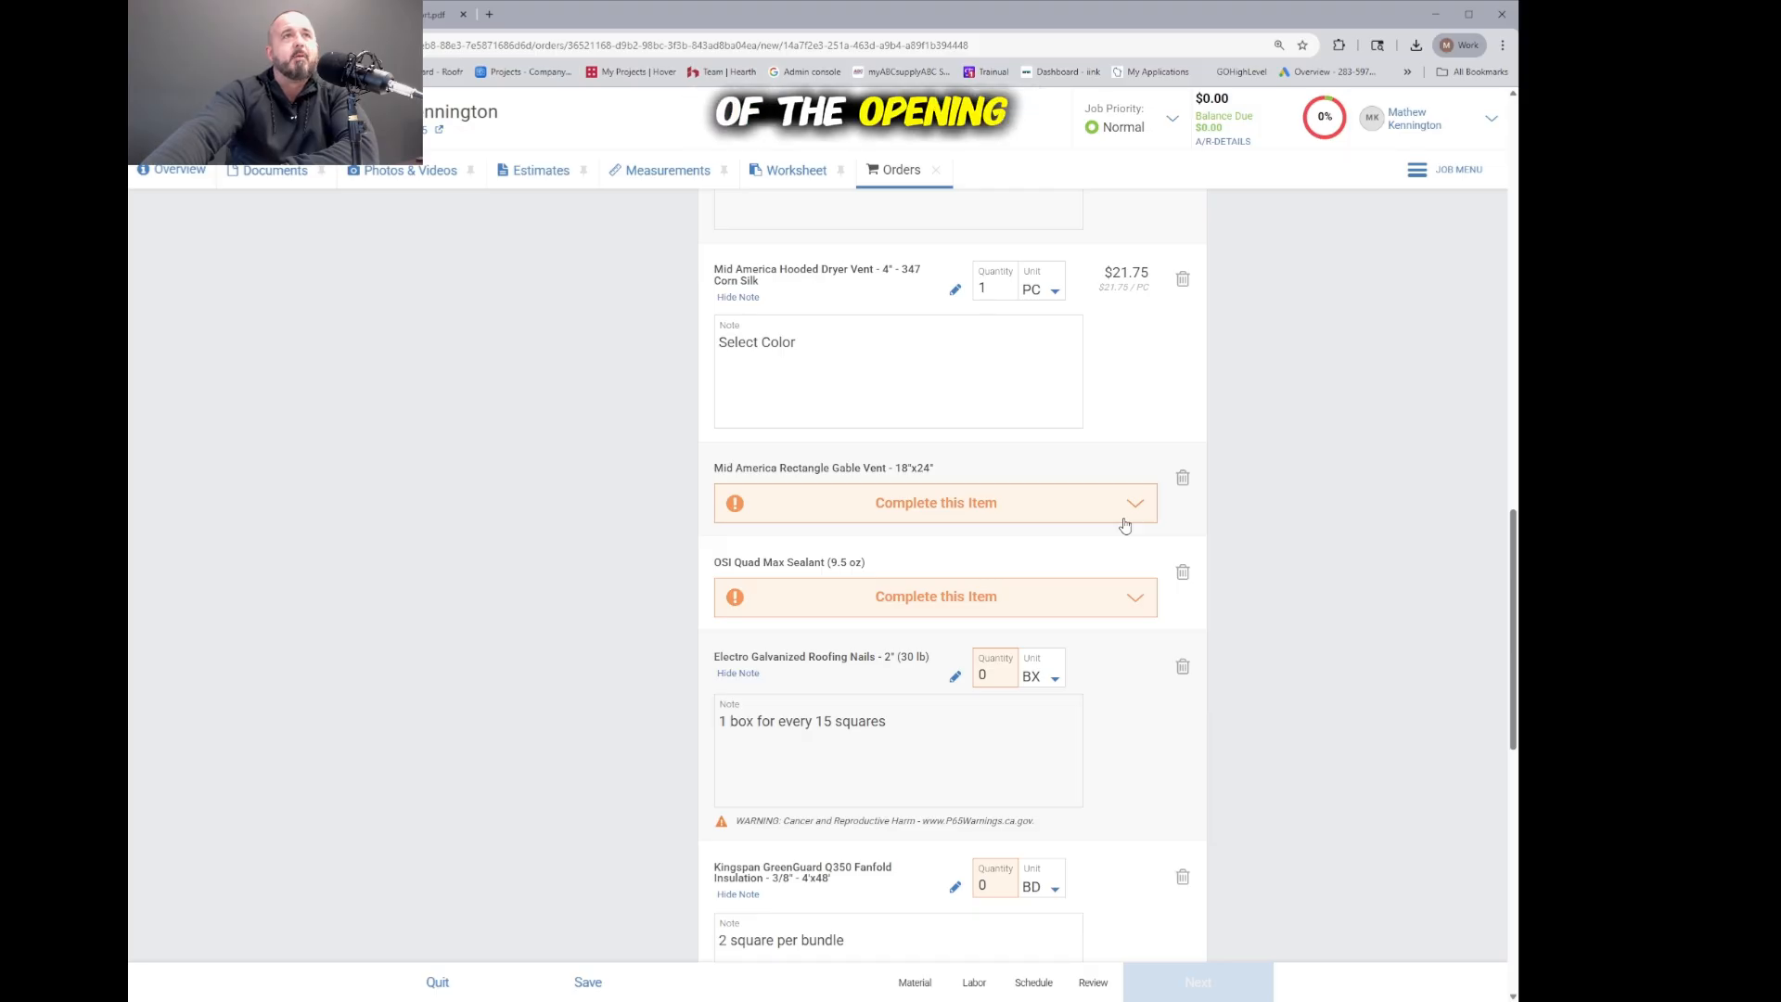
{"action": "left_click", "coordinate": [1183, 479]}
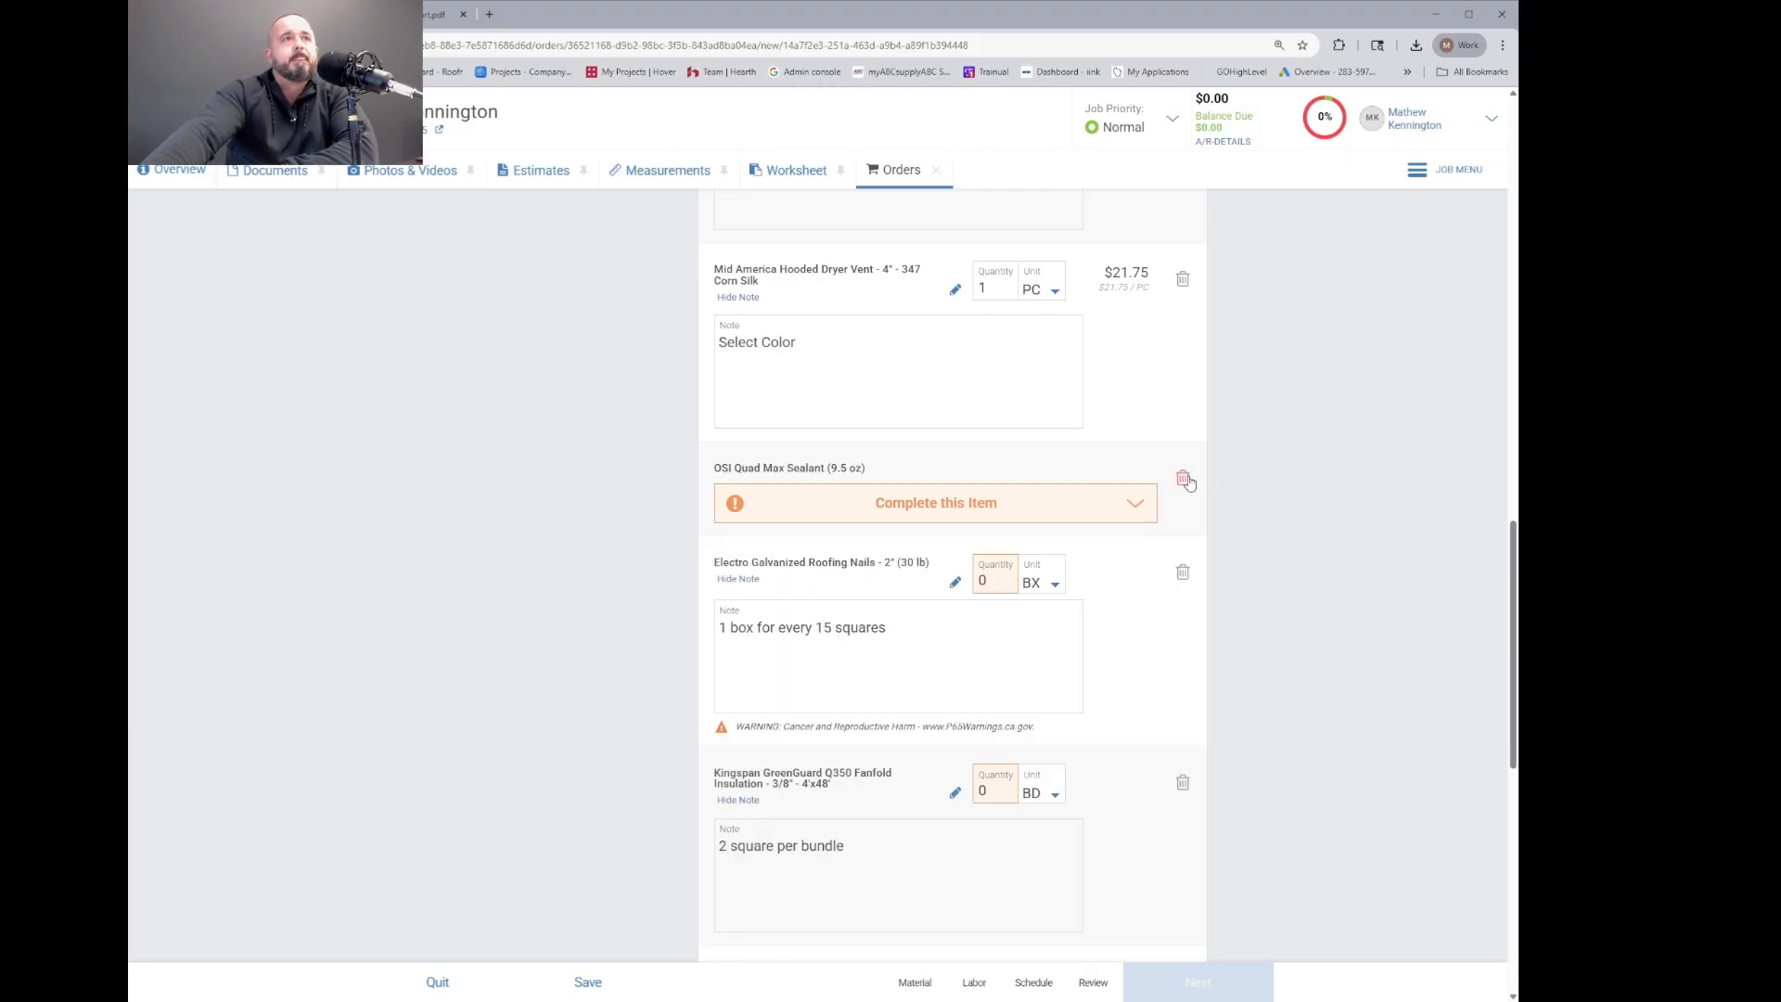
Step: Complete the OSI Quad Max Sealant (9.5 oz) item with Color Code 001 and set its quantity to 6 EA
{"action": "left_click", "coordinate": [1136, 513]}
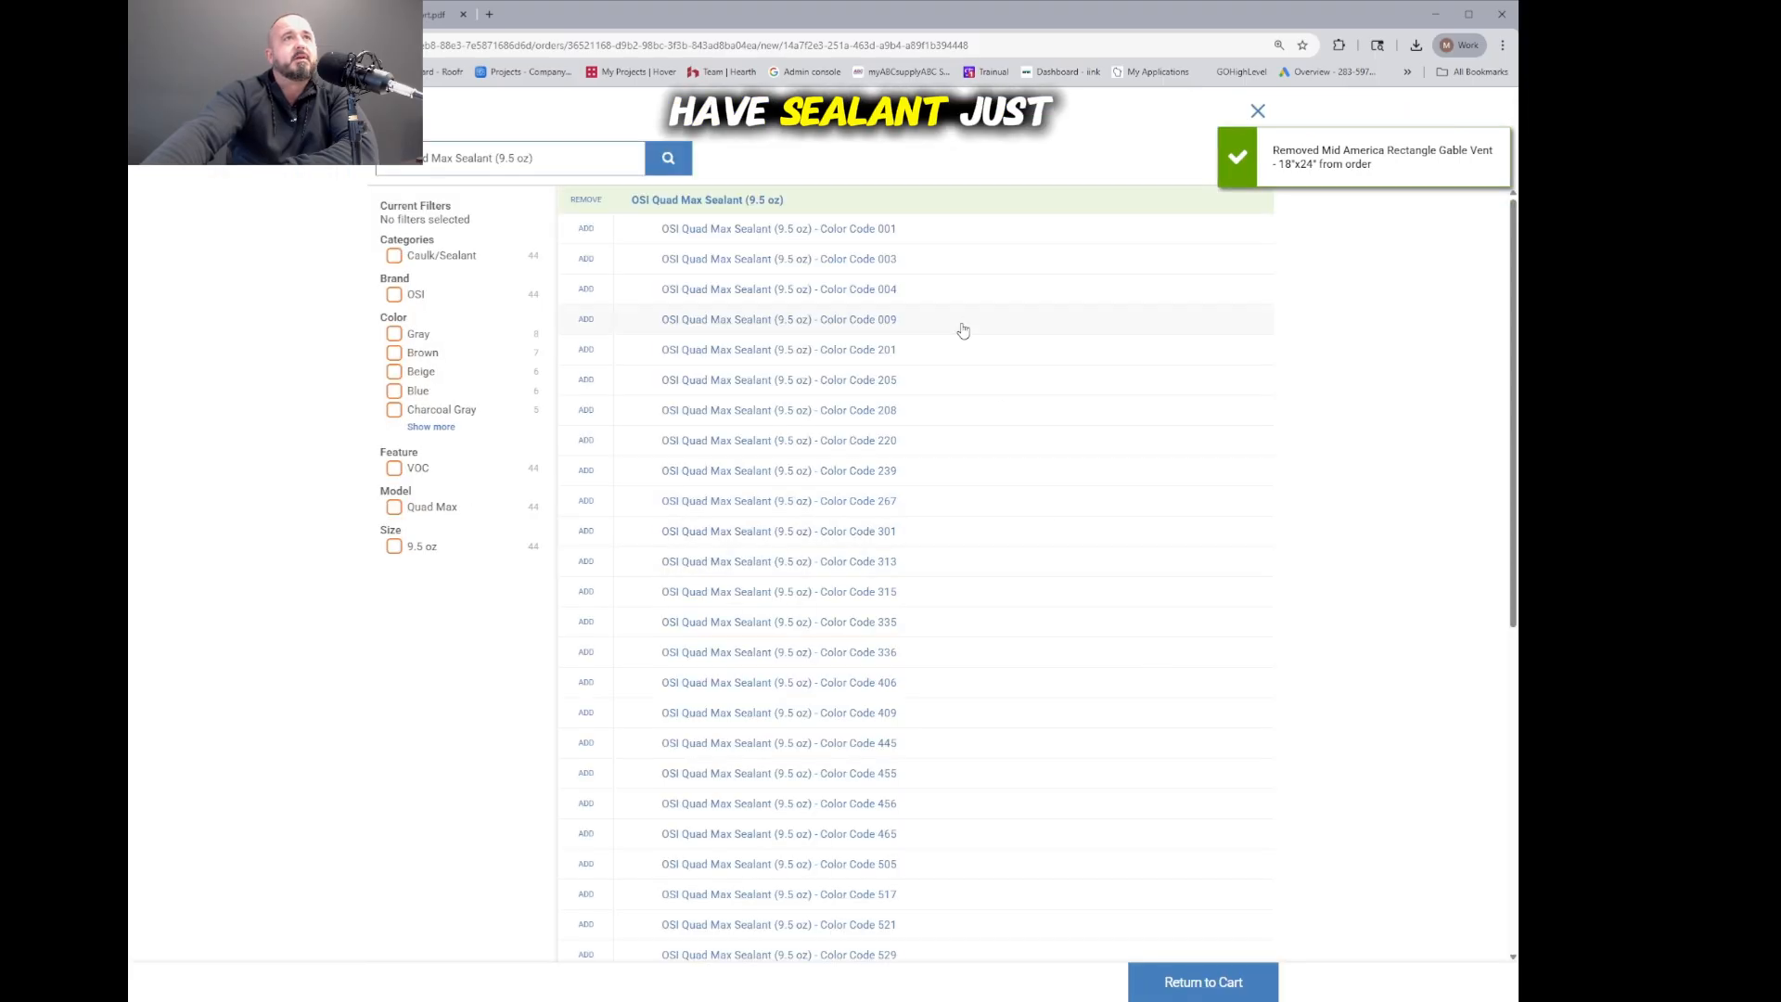
{"action": "left_click", "coordinate": [922, 234]}
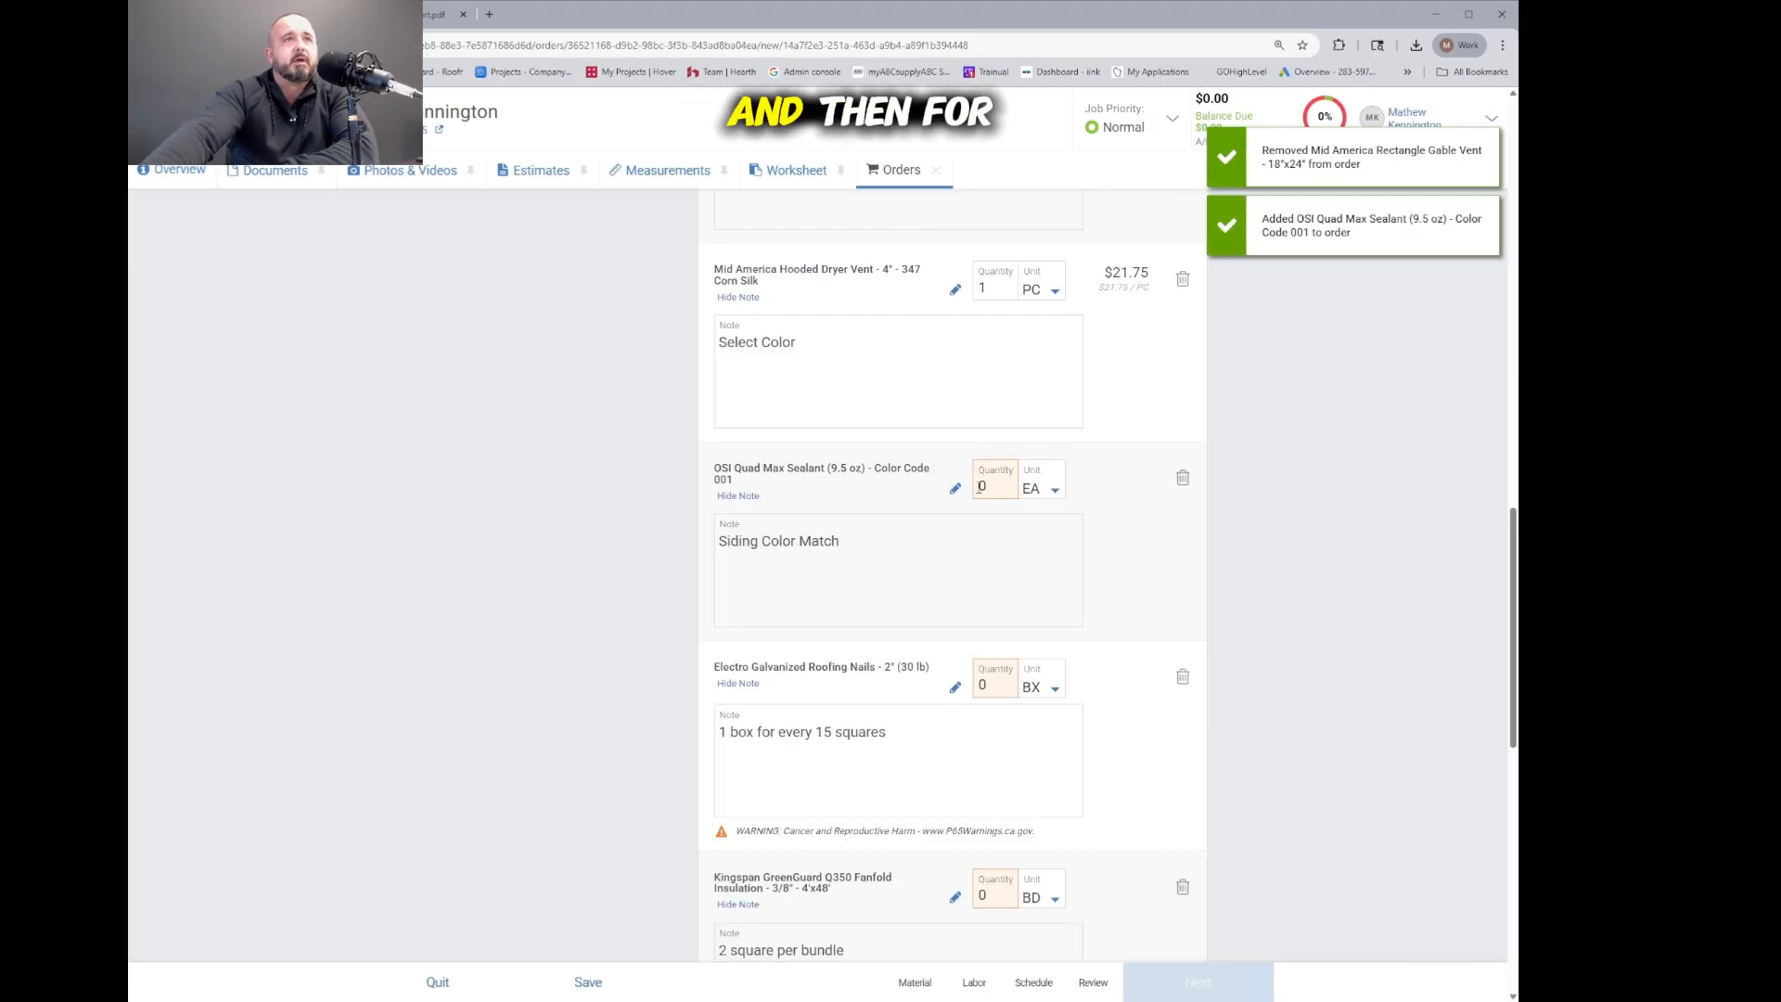
{"action": "left_click", "coordinate": [991, 488]}
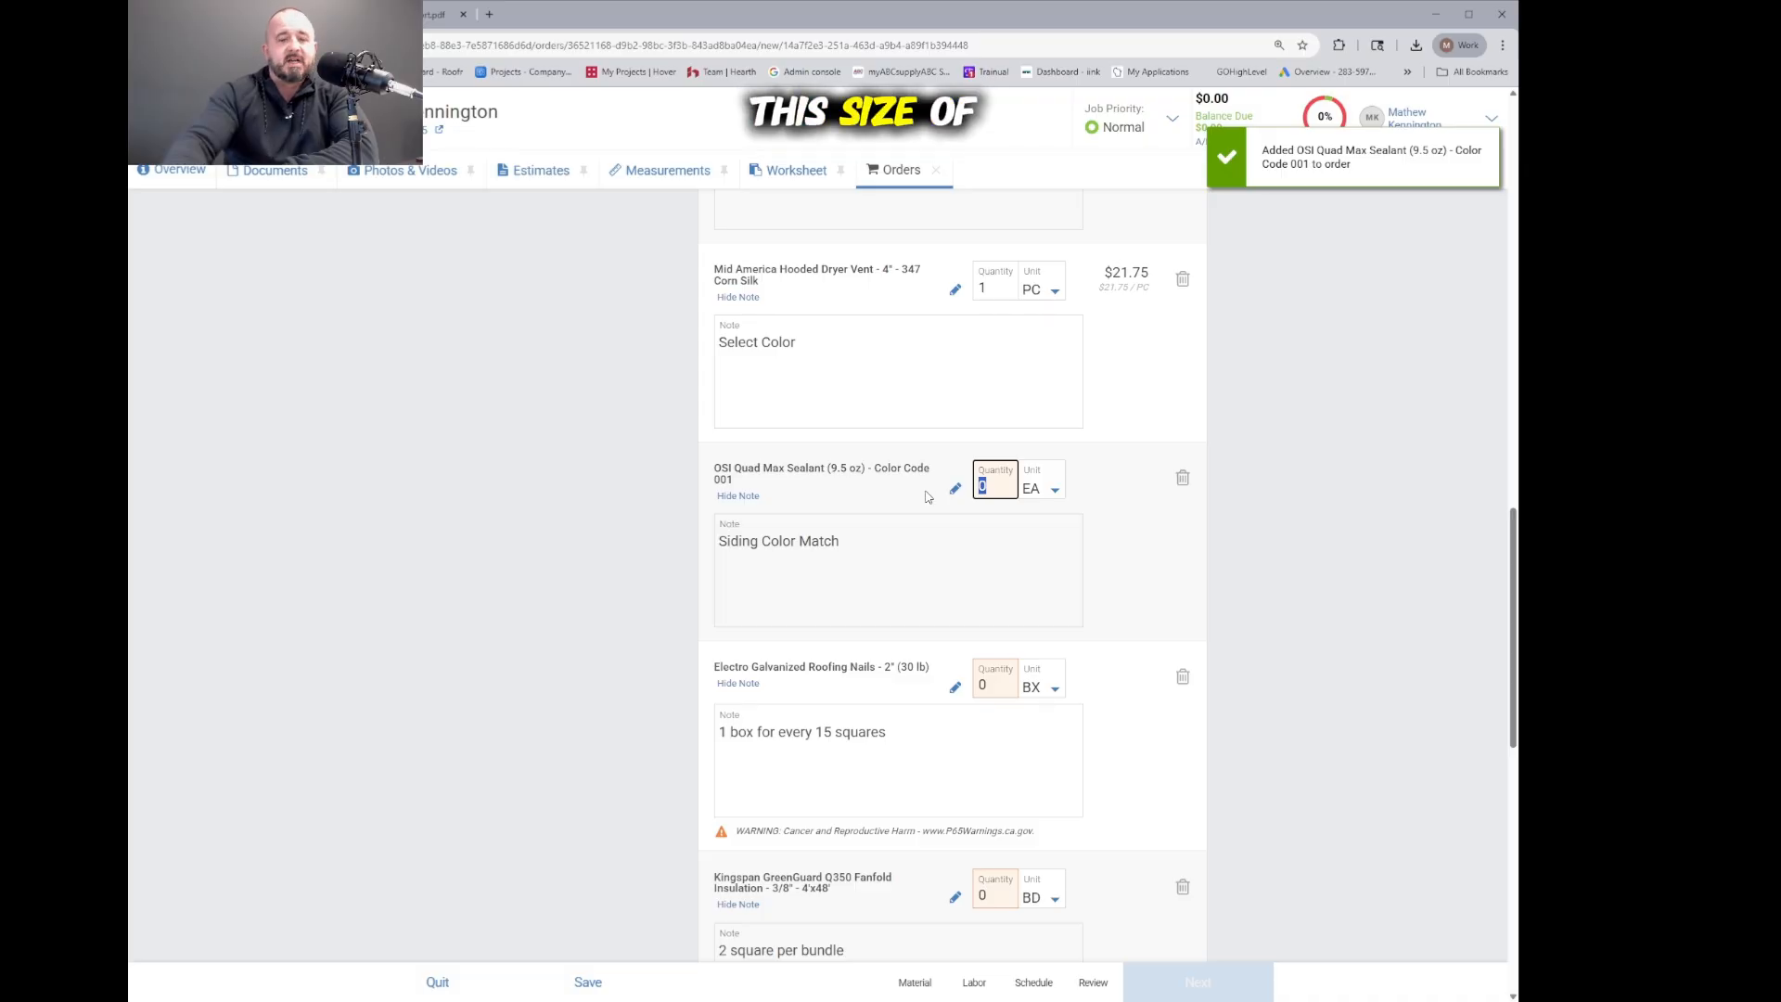
{"action": "type", "text": "6"}
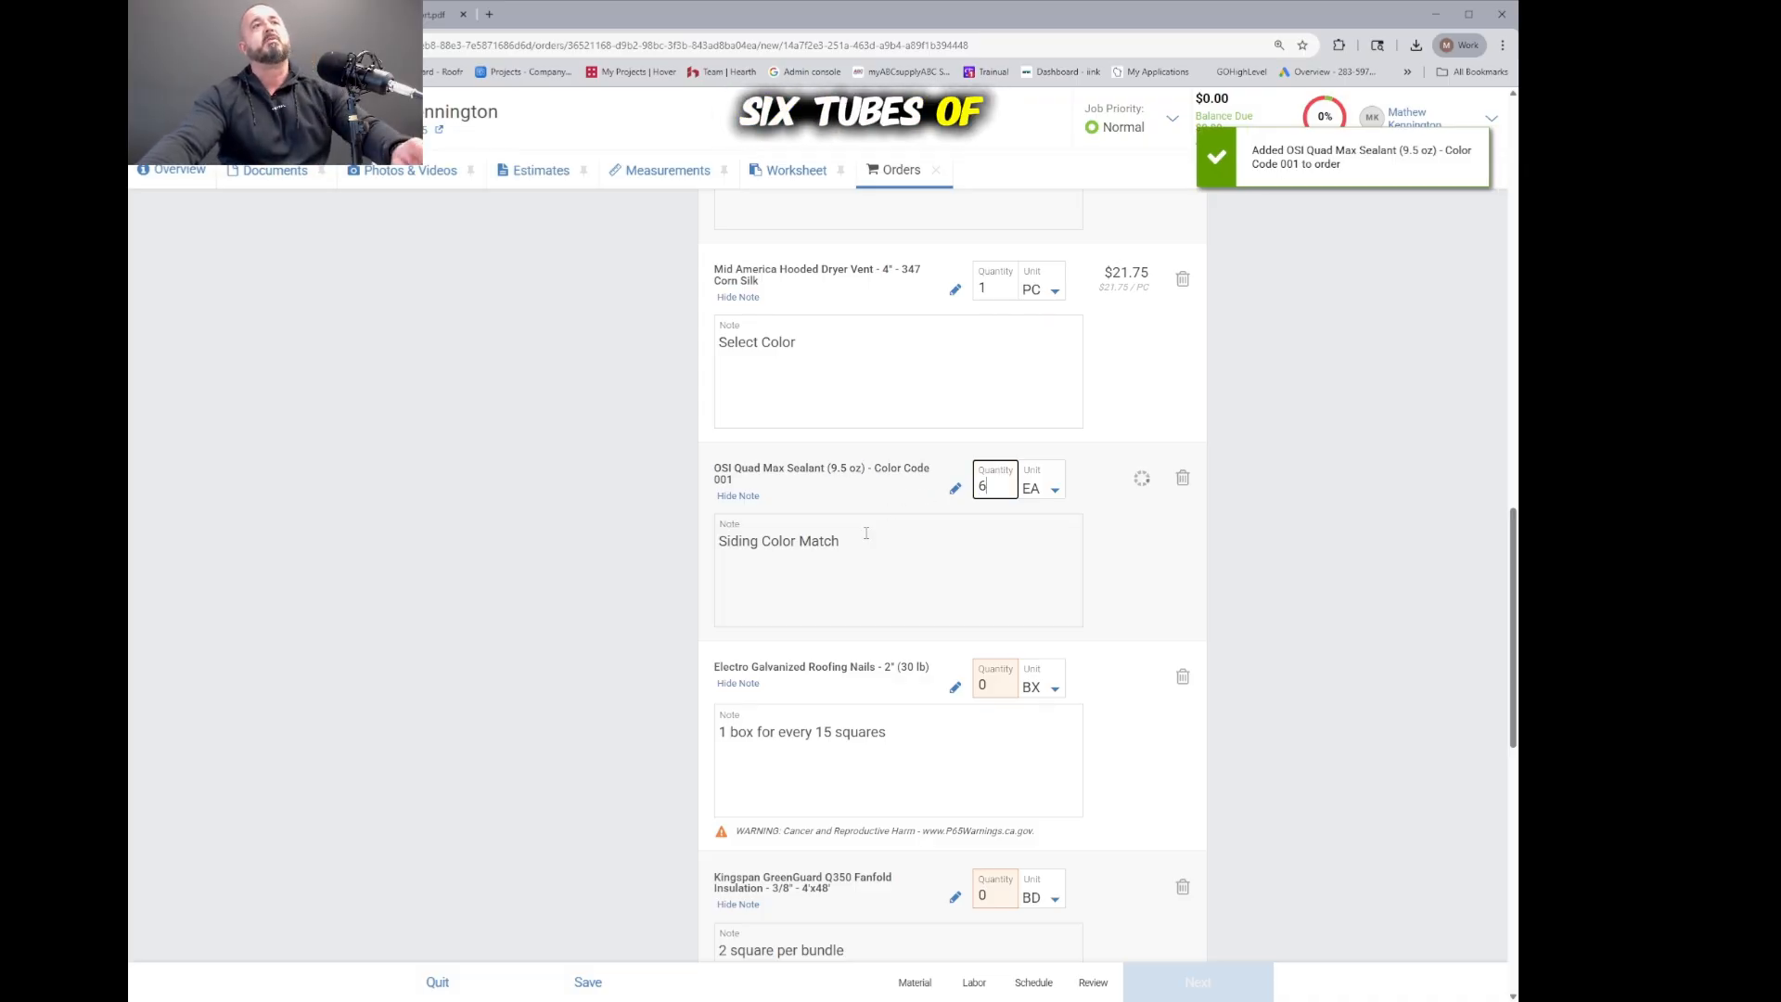
{"action": "key", "text": "Tab"}
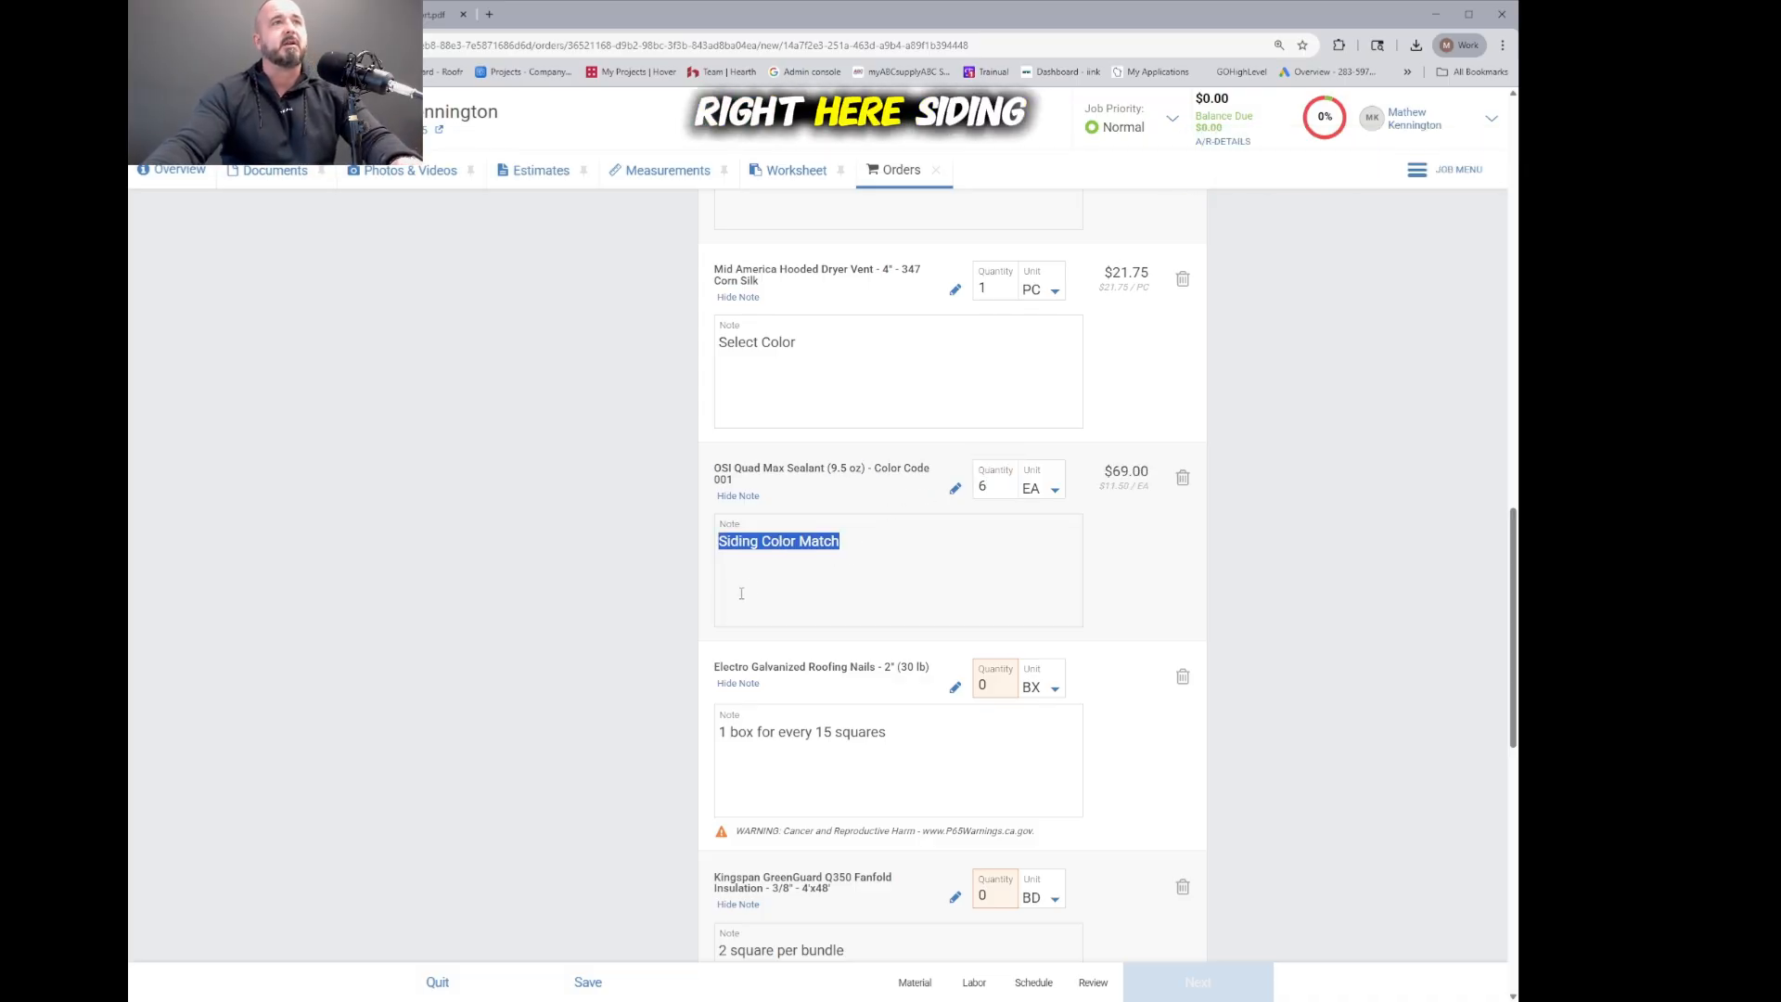
{"action": "left_click", "coordinate": [833, 540]}
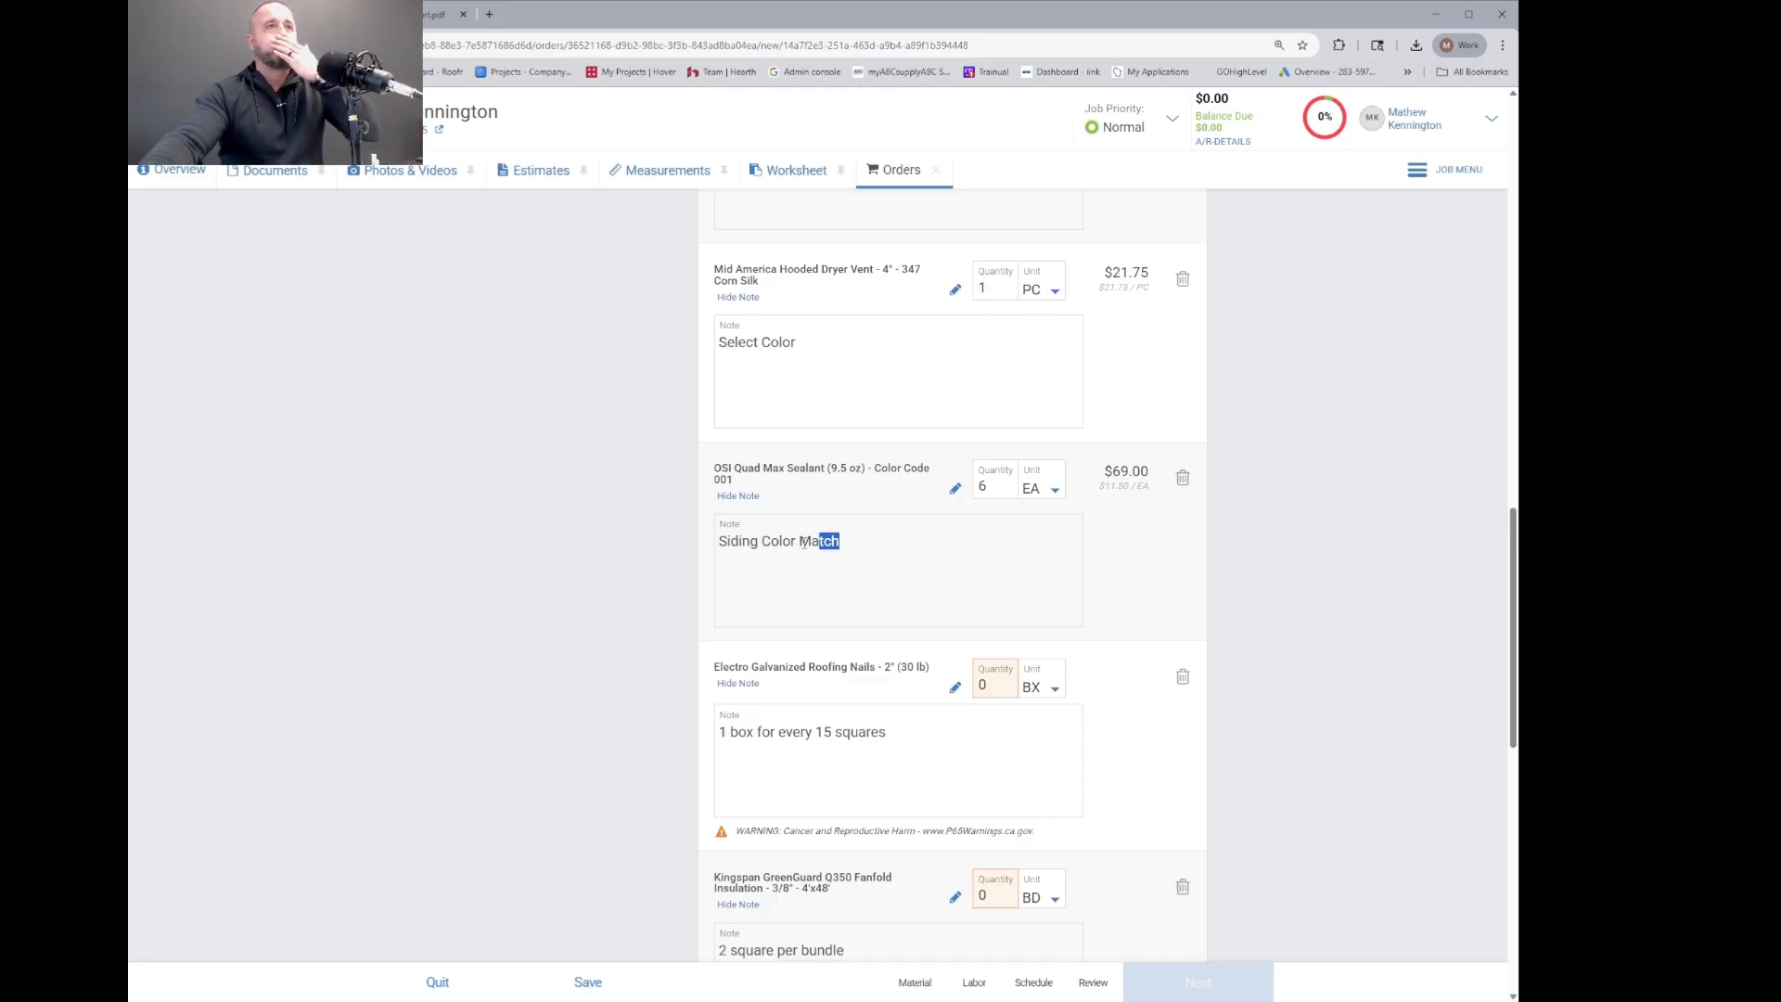
{"action": "left_click_drag", "start_coordinate": [803, 543], "coordinate": [707, 552]}
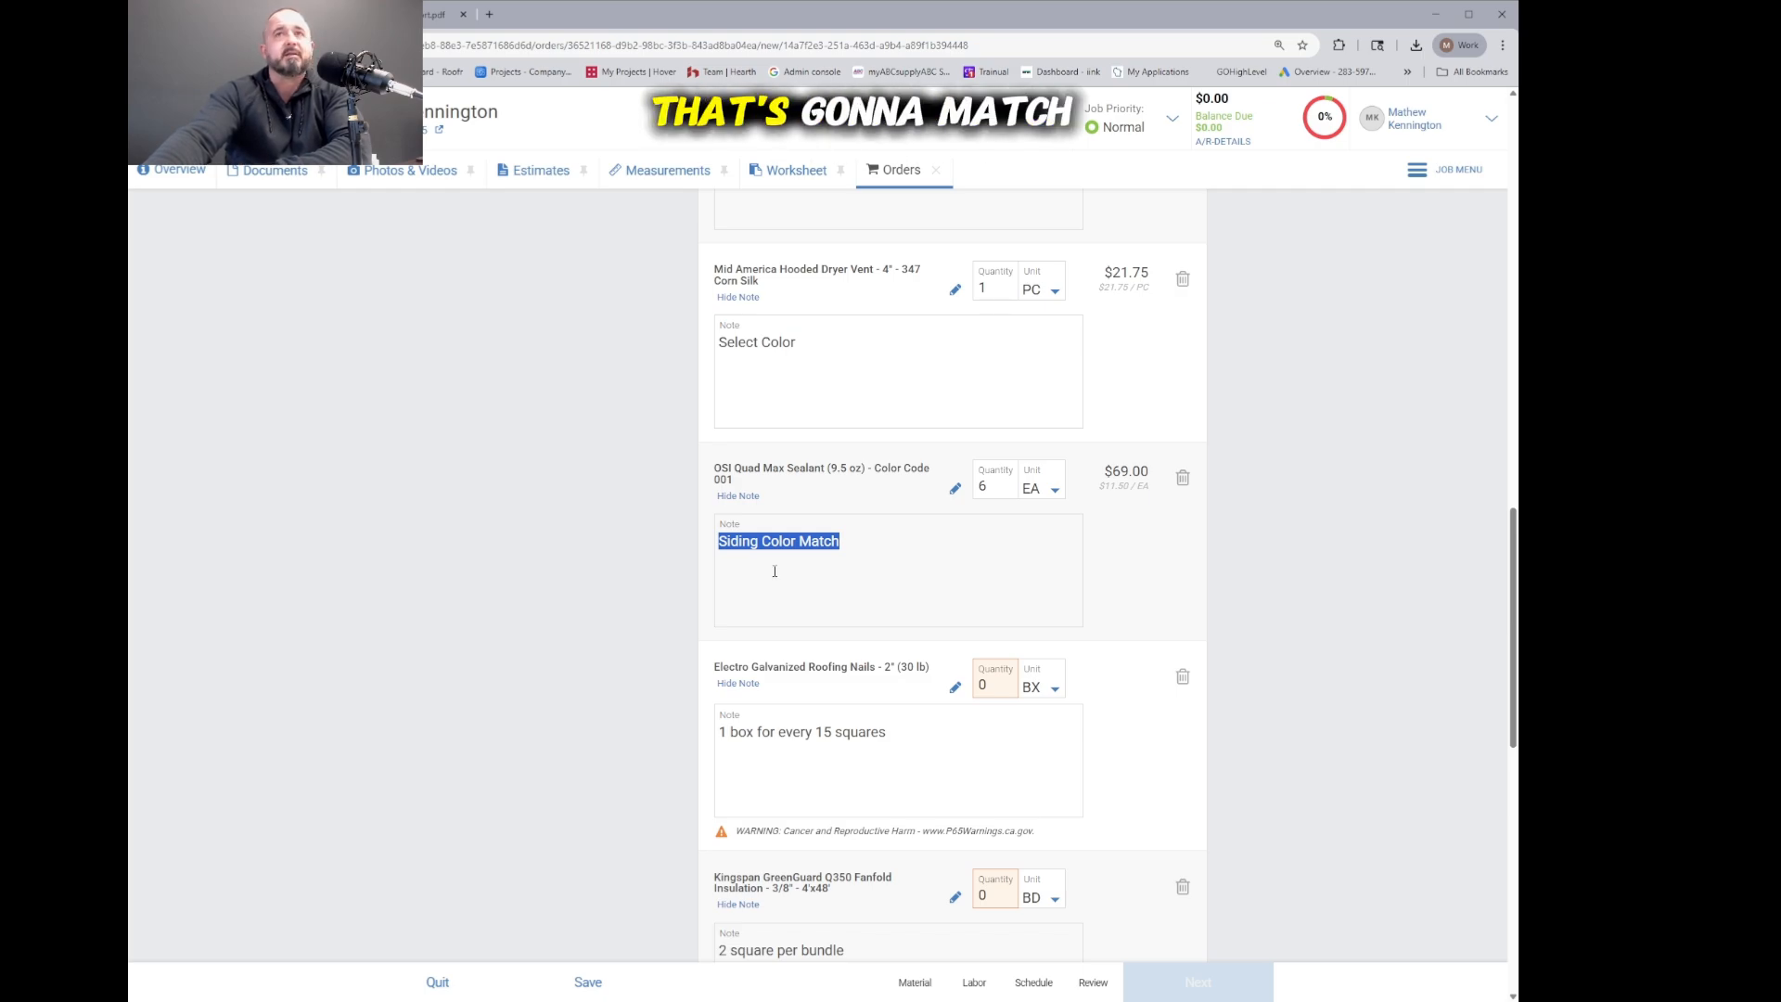
Step: Set the Electro Galvanized Roofing Nails 2" (30 lb) quantity to 1 BX, following the item's one-box-per-15-squares note
{"action": "scroll", "coordinate": [847, 649], "scroll_direction": "down", "scroll_amount": 1}
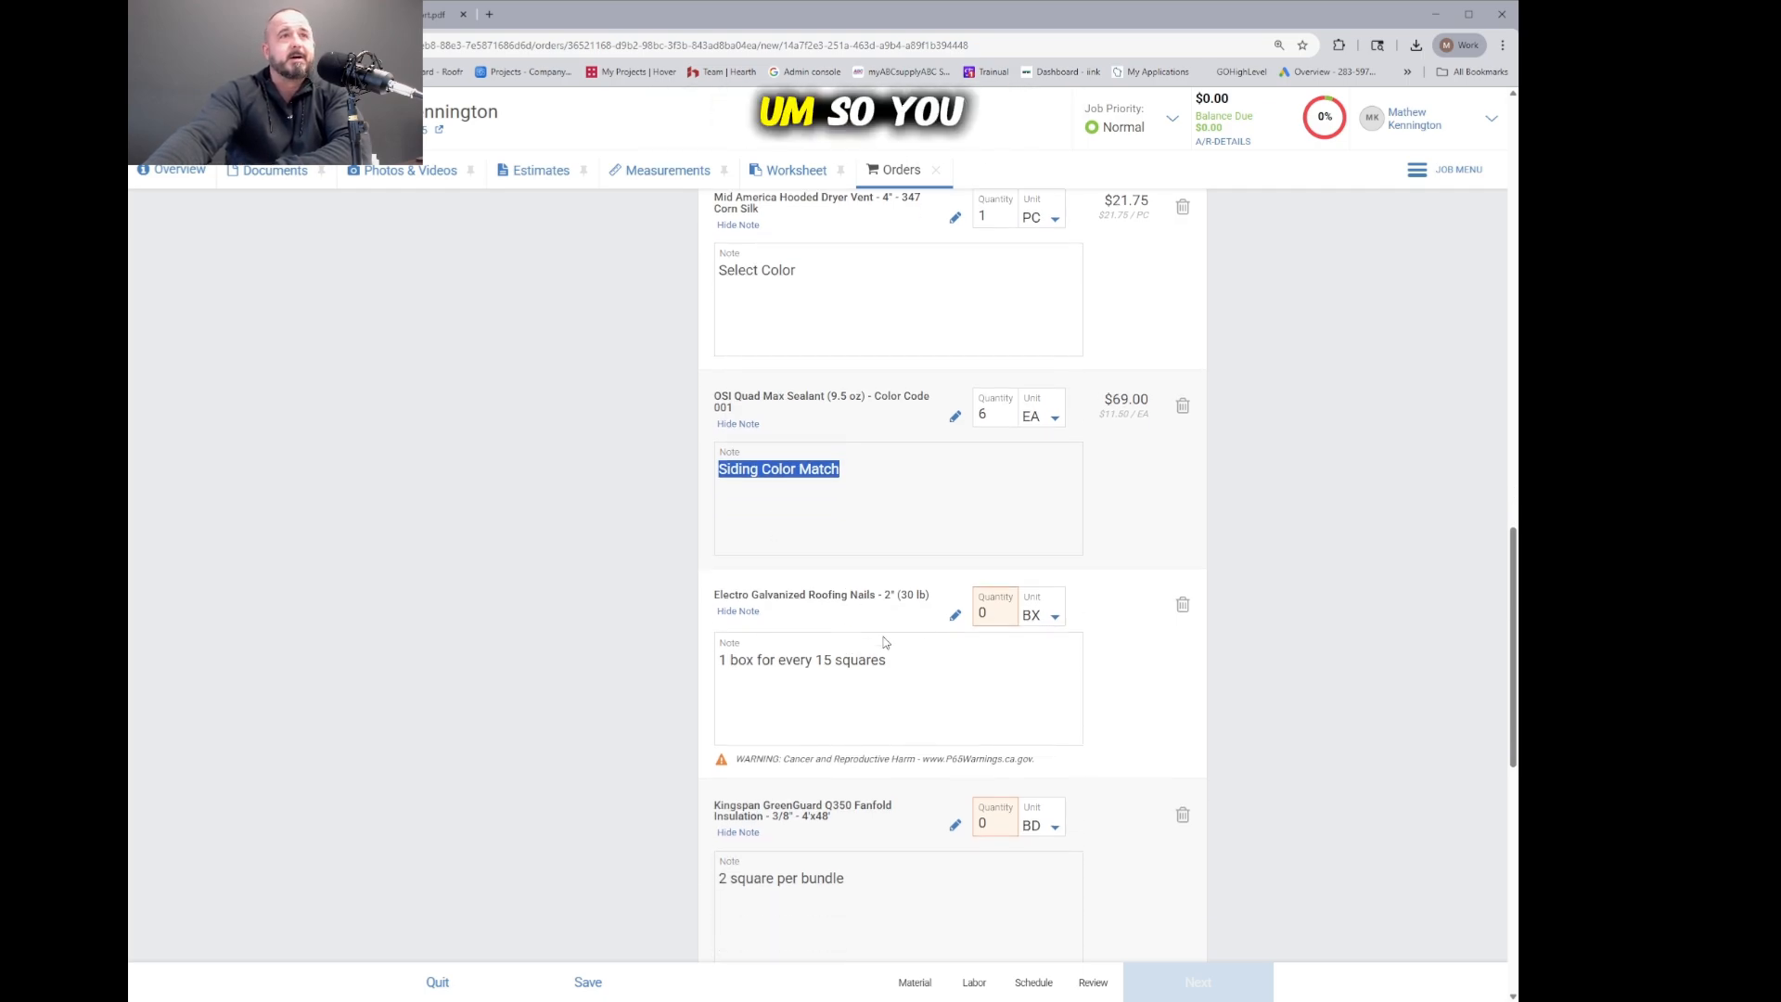
{"action": "left_click_drag", "start_coordinate": [715, 665], "coordinate": [886, 661]}
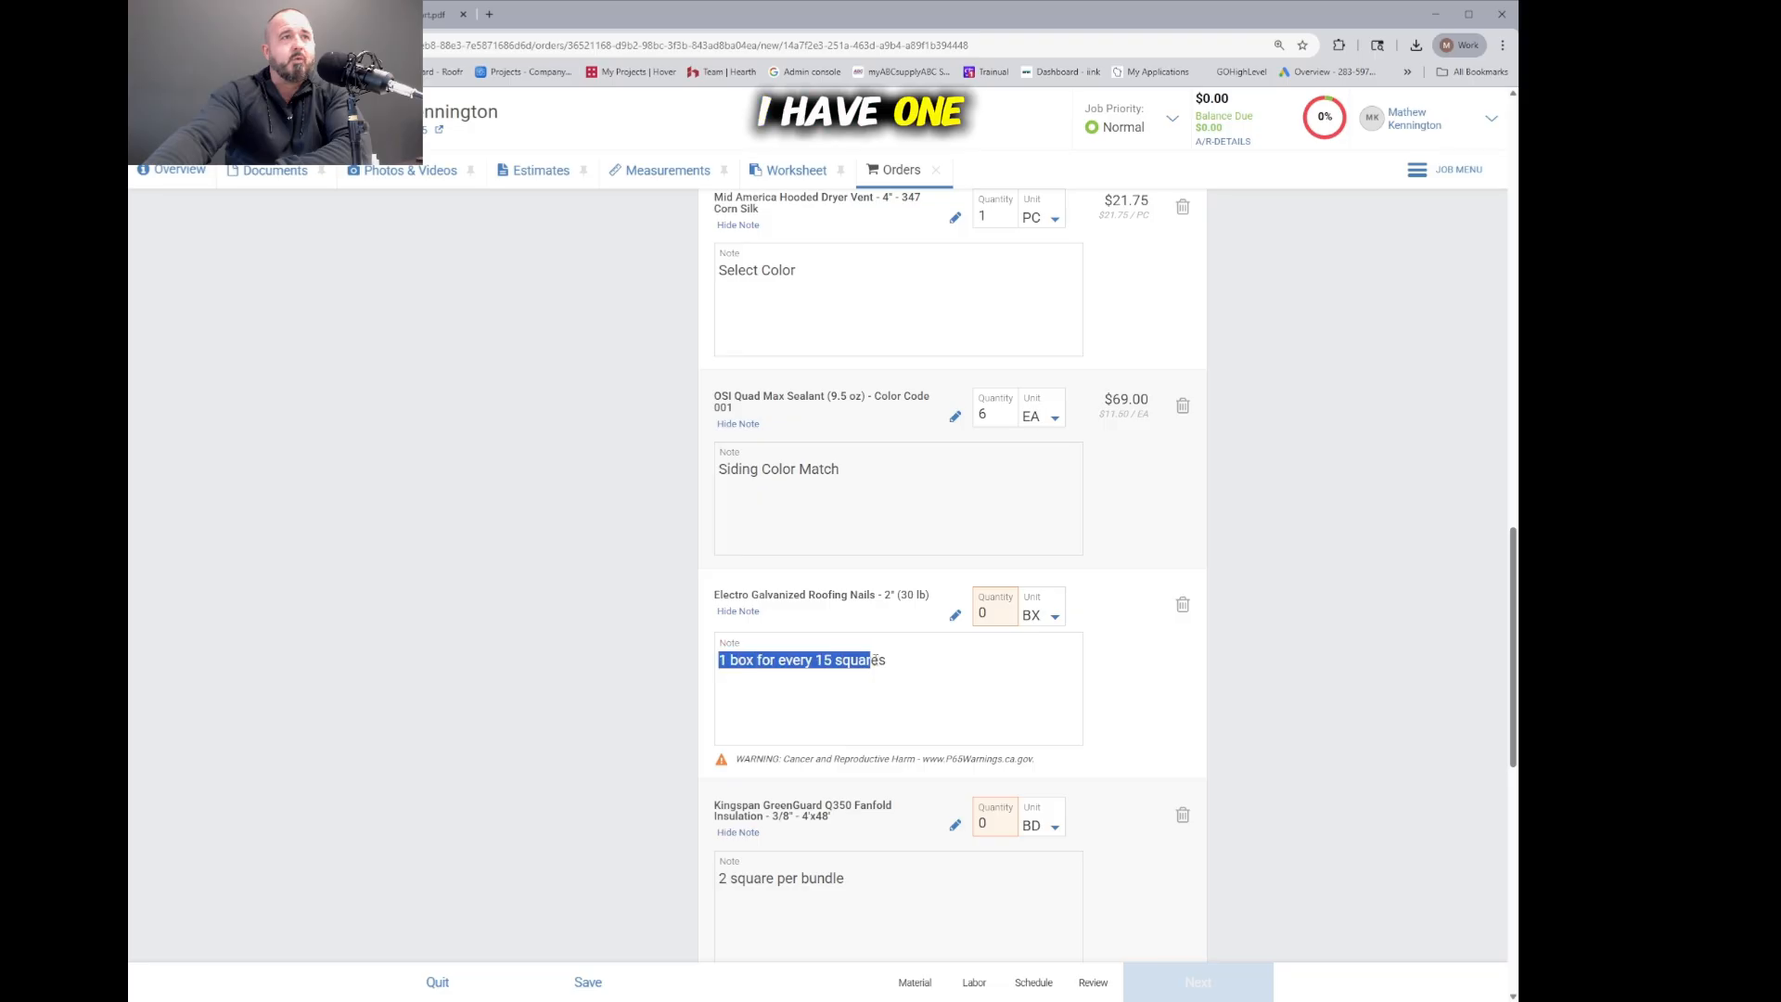
{"action": "left_click_drag", "start_coordinate": [991, 614], "coordinate": [953, 618]}
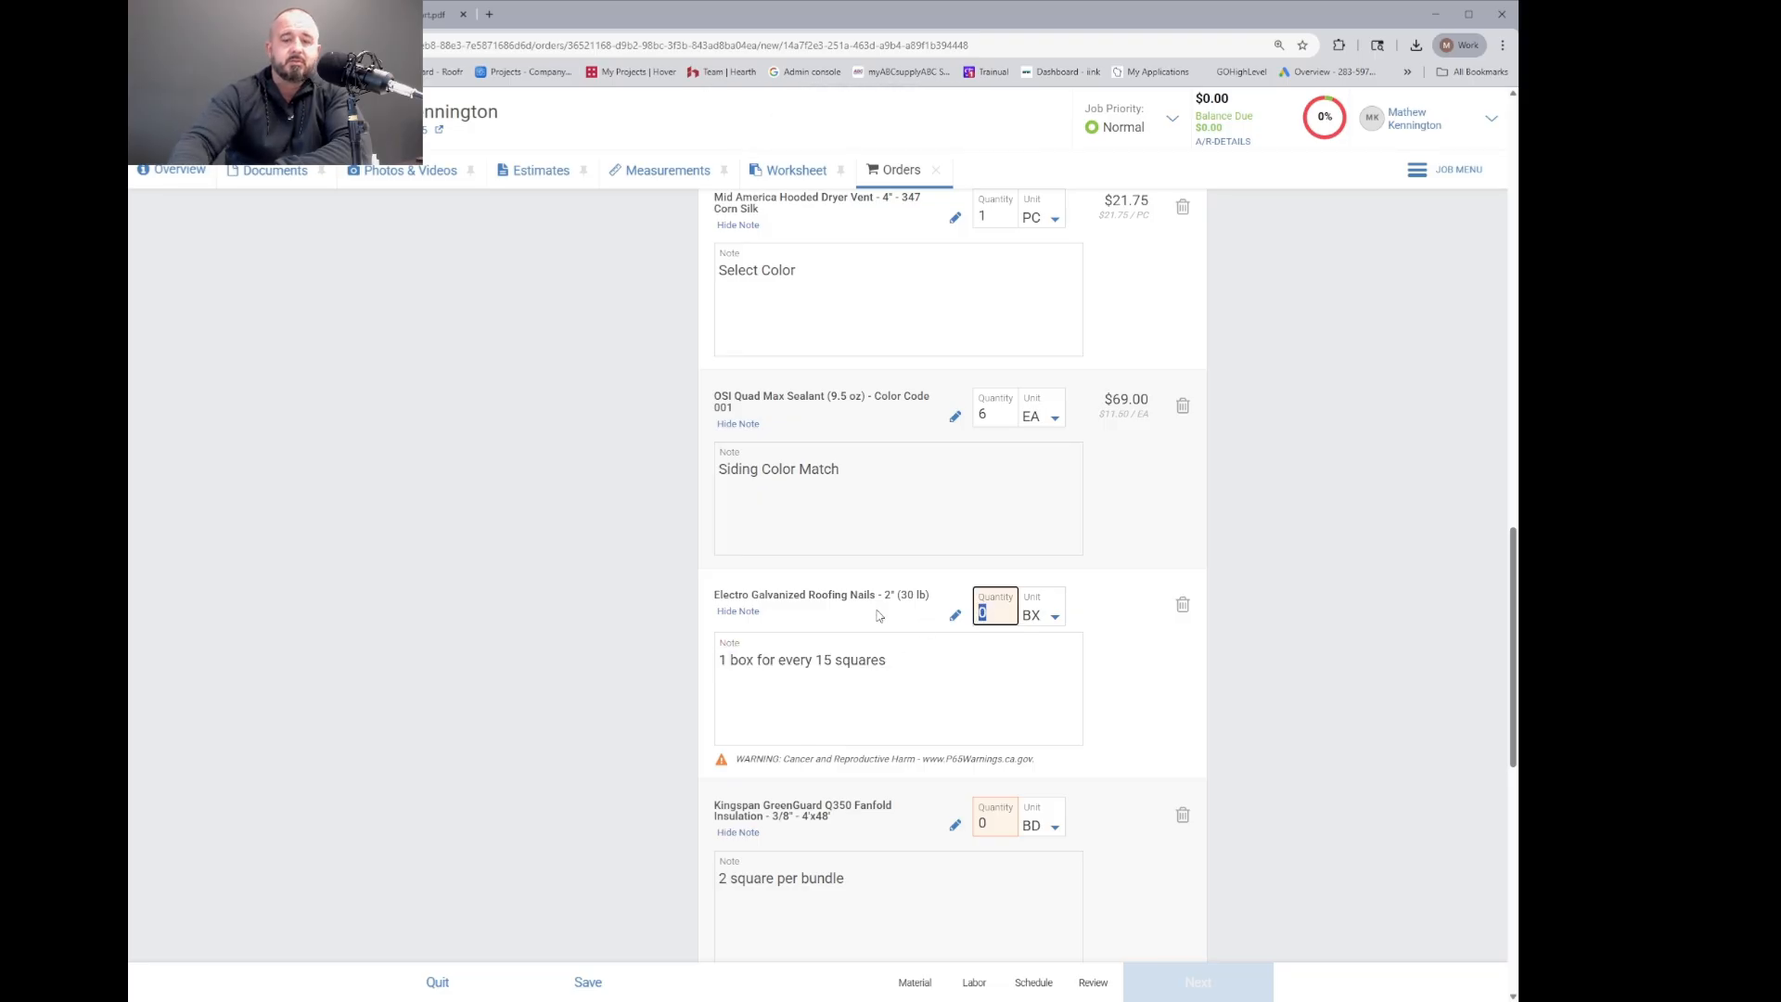
{"action": "type", "text": "1"}
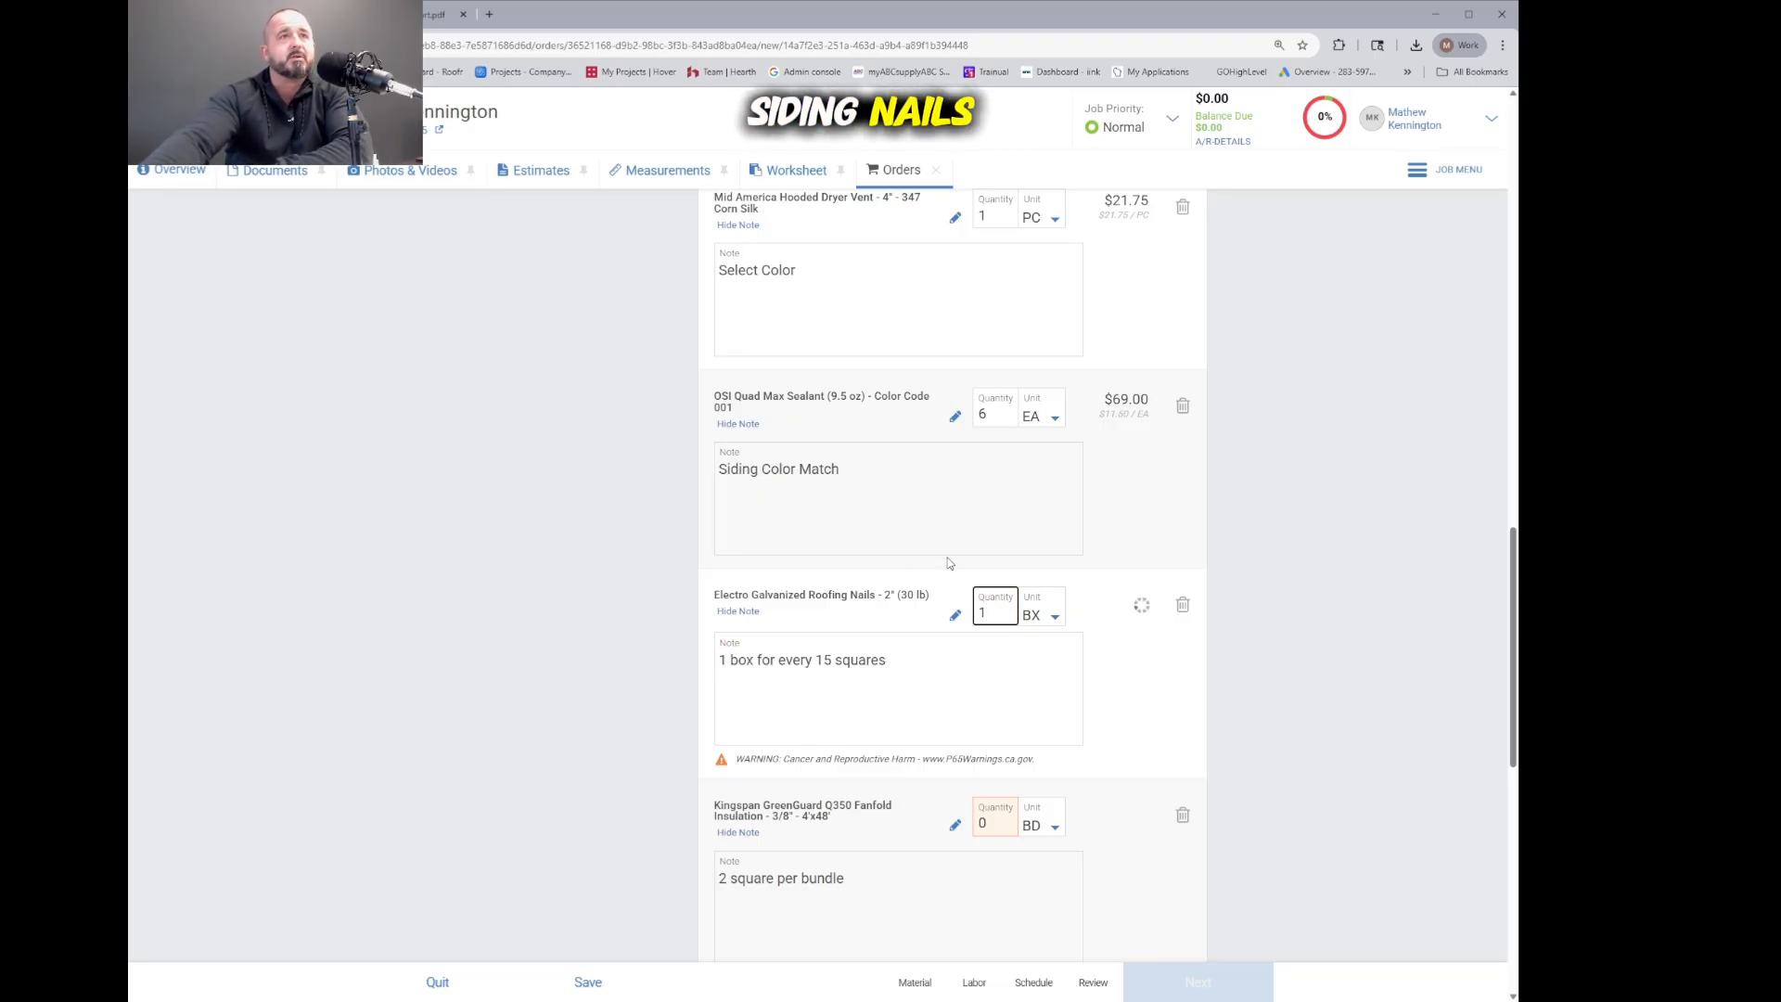
Step: Check the coverage note on the Kingspan GreenGuard Q350 Fanfold Insulation and remove that item from the order
{"action": "scroll", "coordinate": [949, 561], "scroll_direction": "down", "scroll_amount": 5}
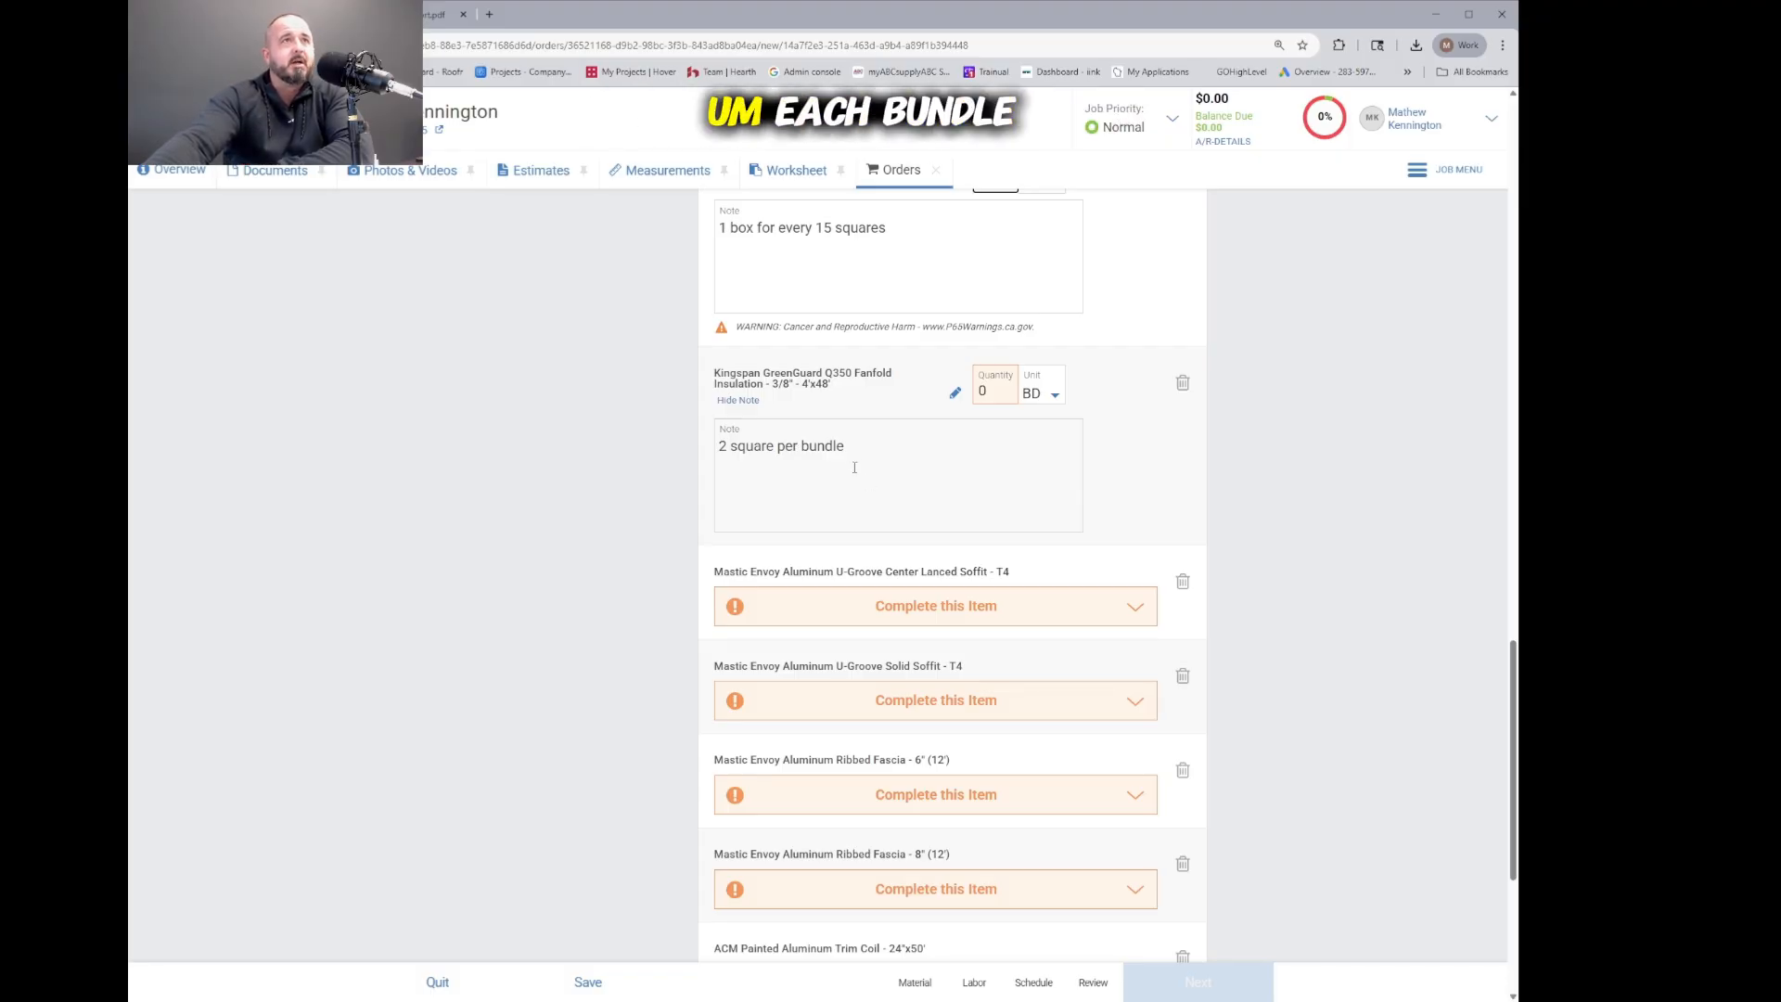
{"action": "left_click_drag", "start_coordinate": [846, 446], "coordinate": [719, 446]}
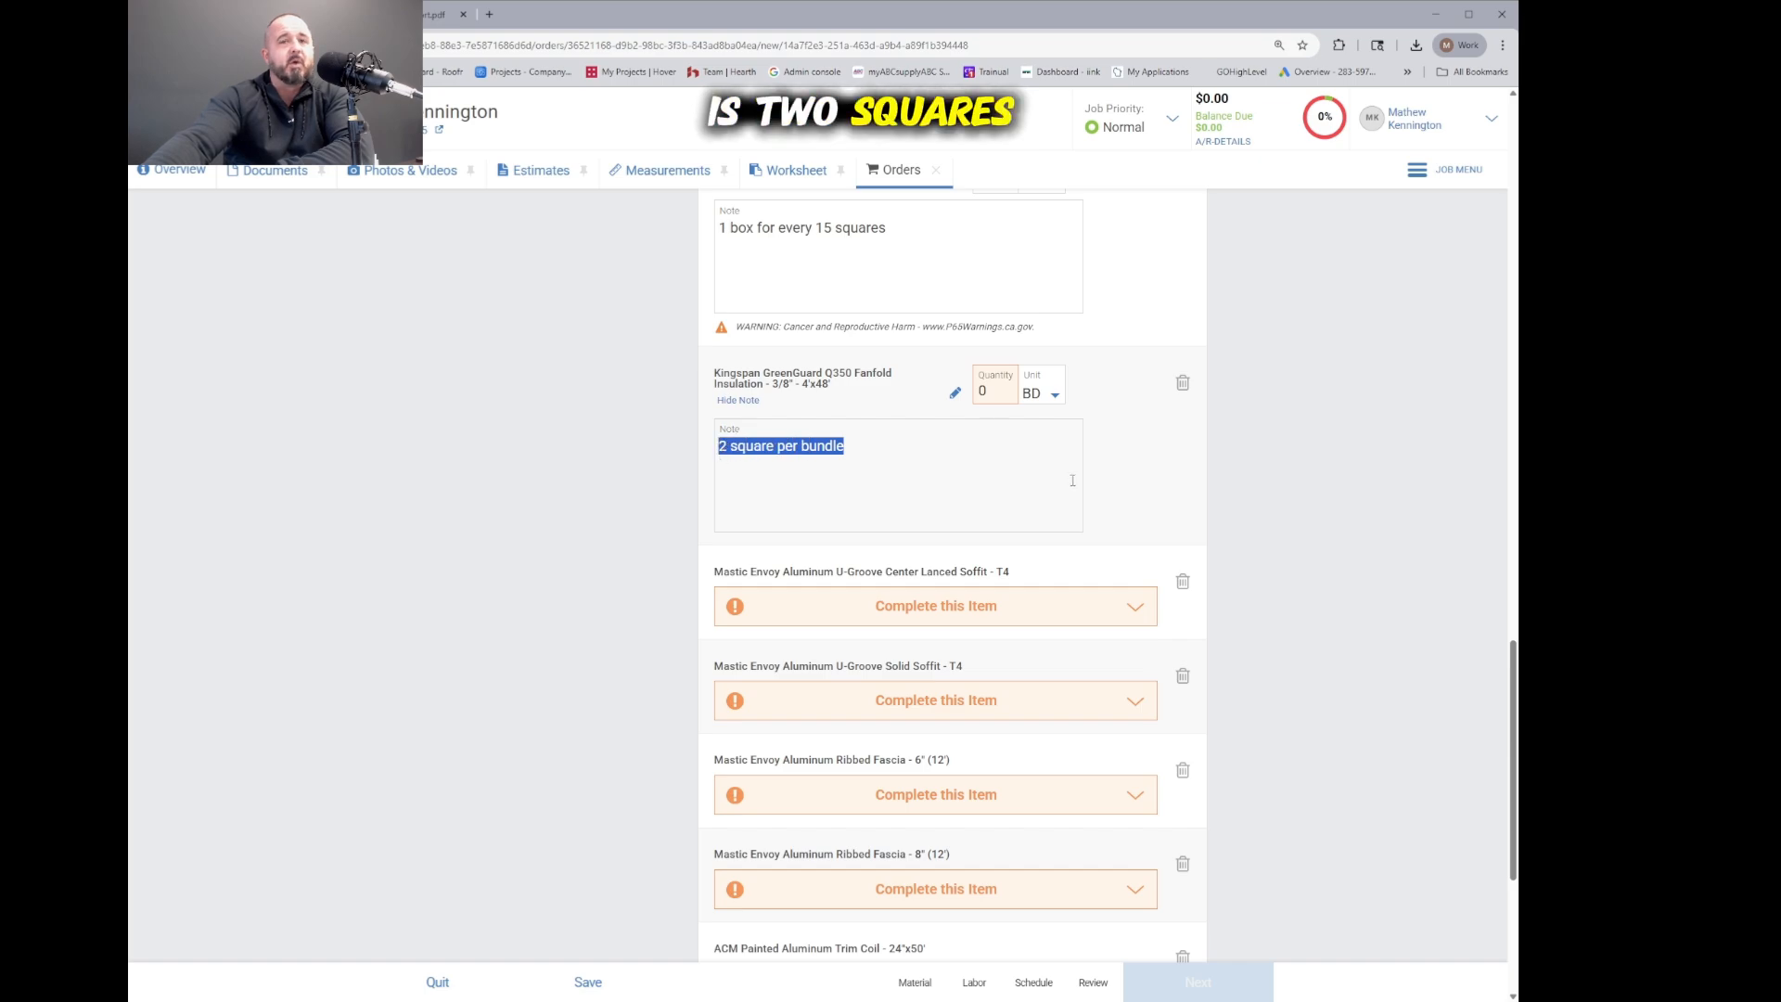
{"action": "left_click", "coordinate": [1183, 383]}
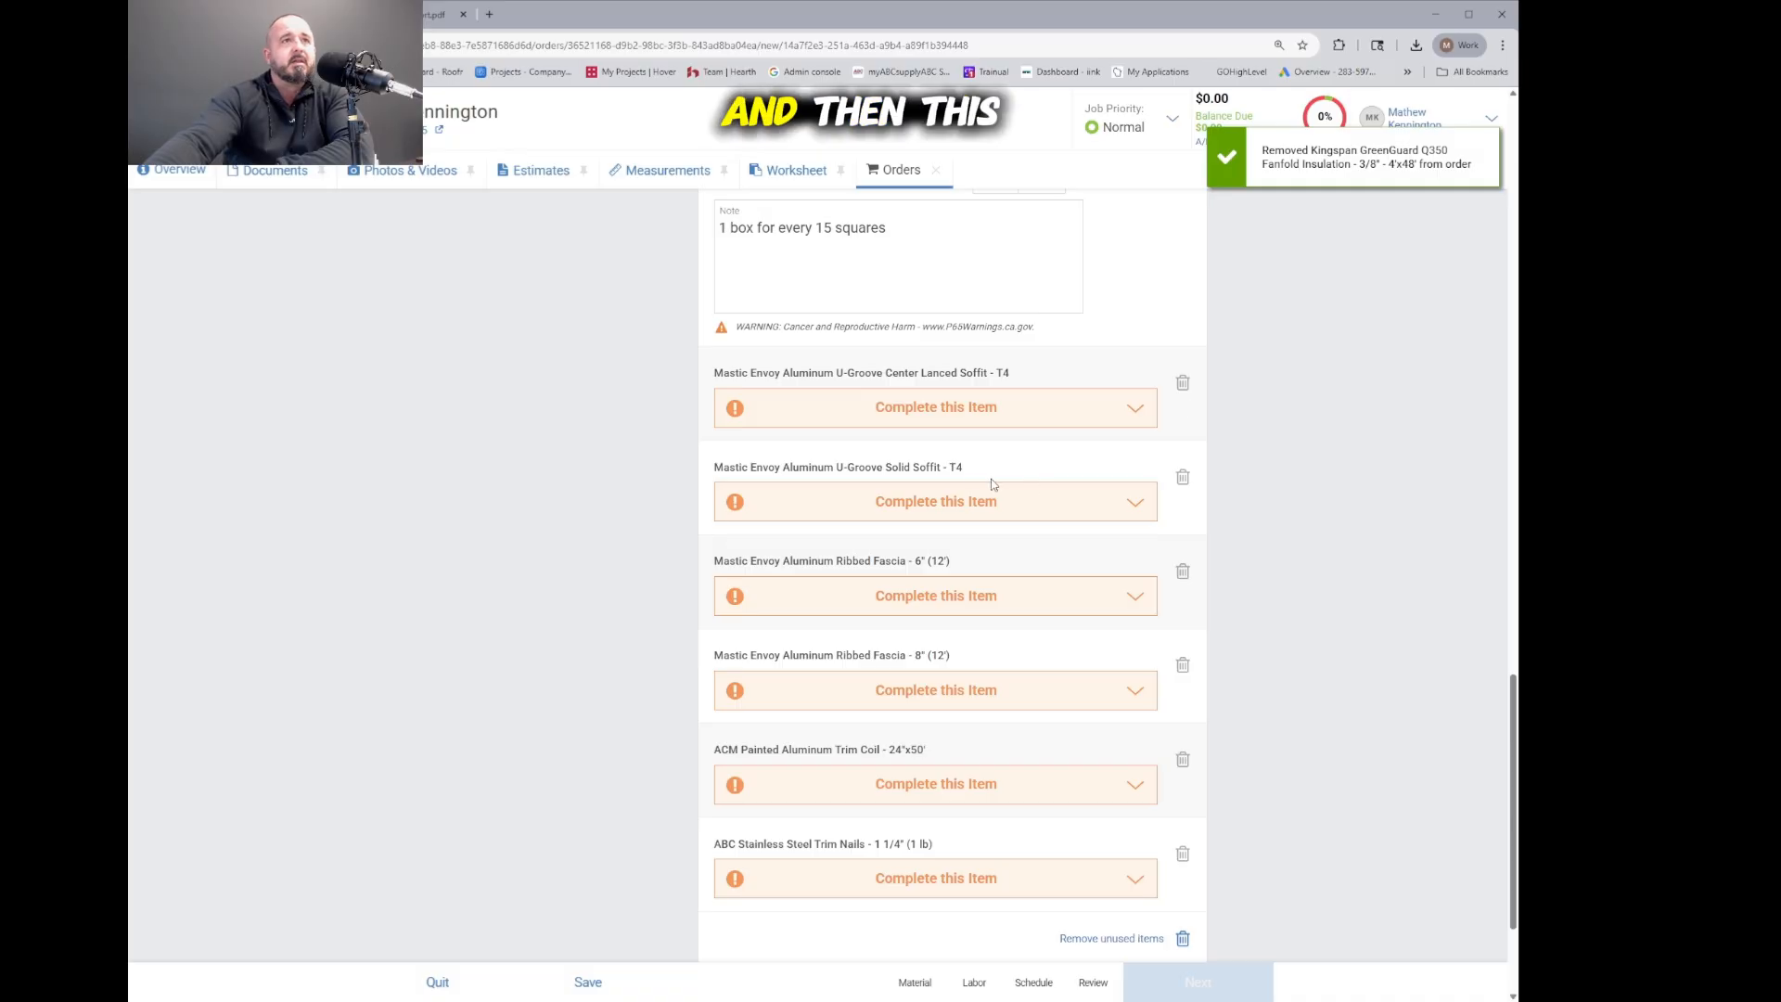
Step: Remove all remaining unused soffit, fascia, trim coil and trim nail items from the material order at once
{"action": "scroll", "coordinate": [941, 788], "scroll_direction": "down", "scroll_amount": 2}
{"action": "scroll", "coordinate": [947, 709], "scroll_direction": "up", "scroll_amount": 2}
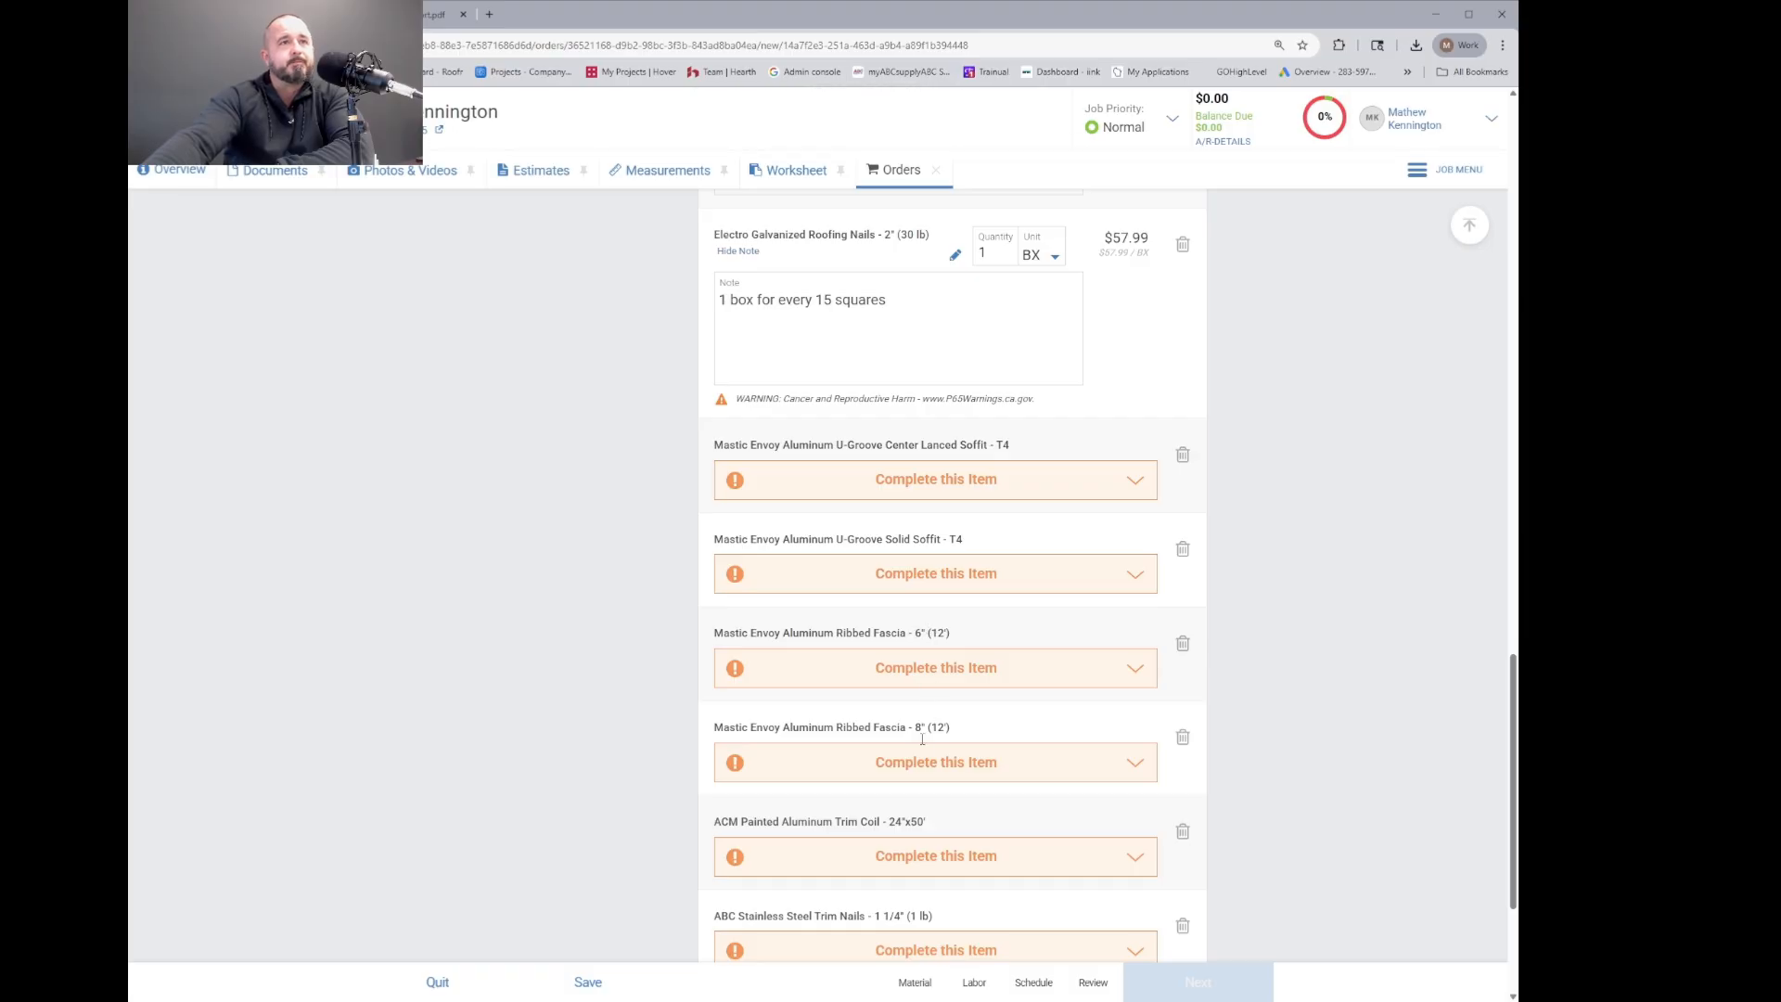
{"action": "scroll", "coordinate": [921, 769], "scroll_direction": "down", "scroll_amount": 1}
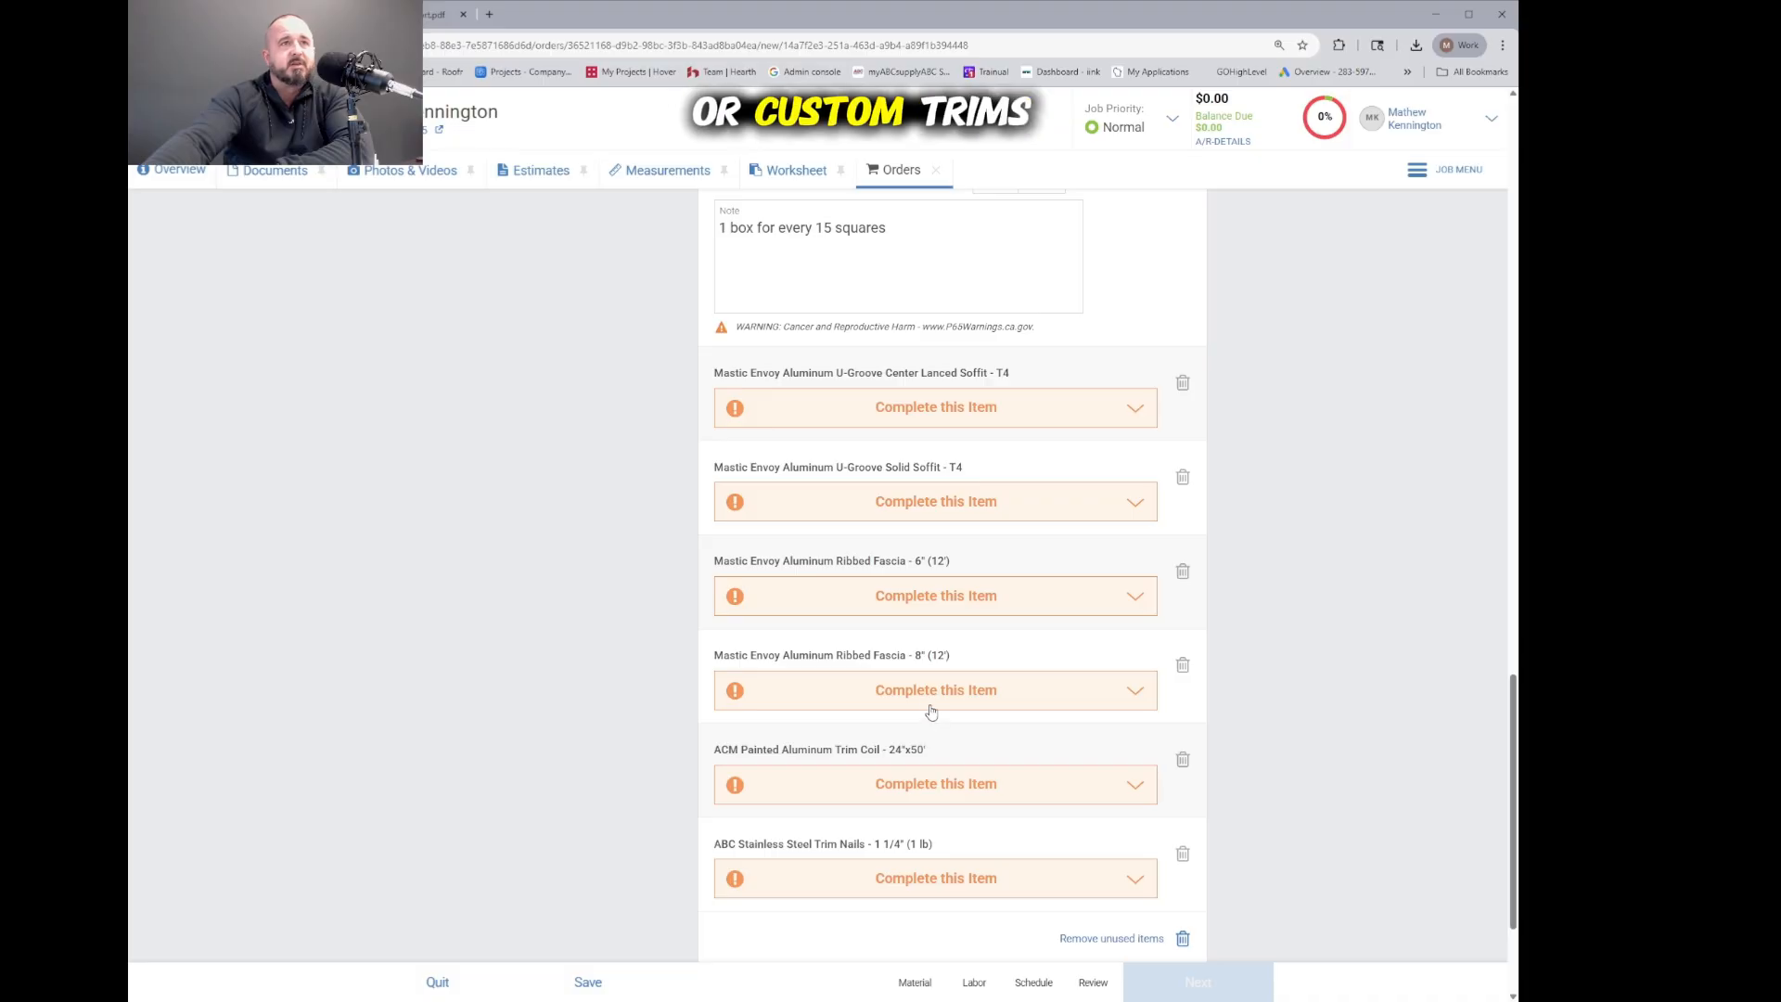
{"action": "scroll", "coordinate": [925, 802], "scroll_direction": "down", "scroll_amount": 2}
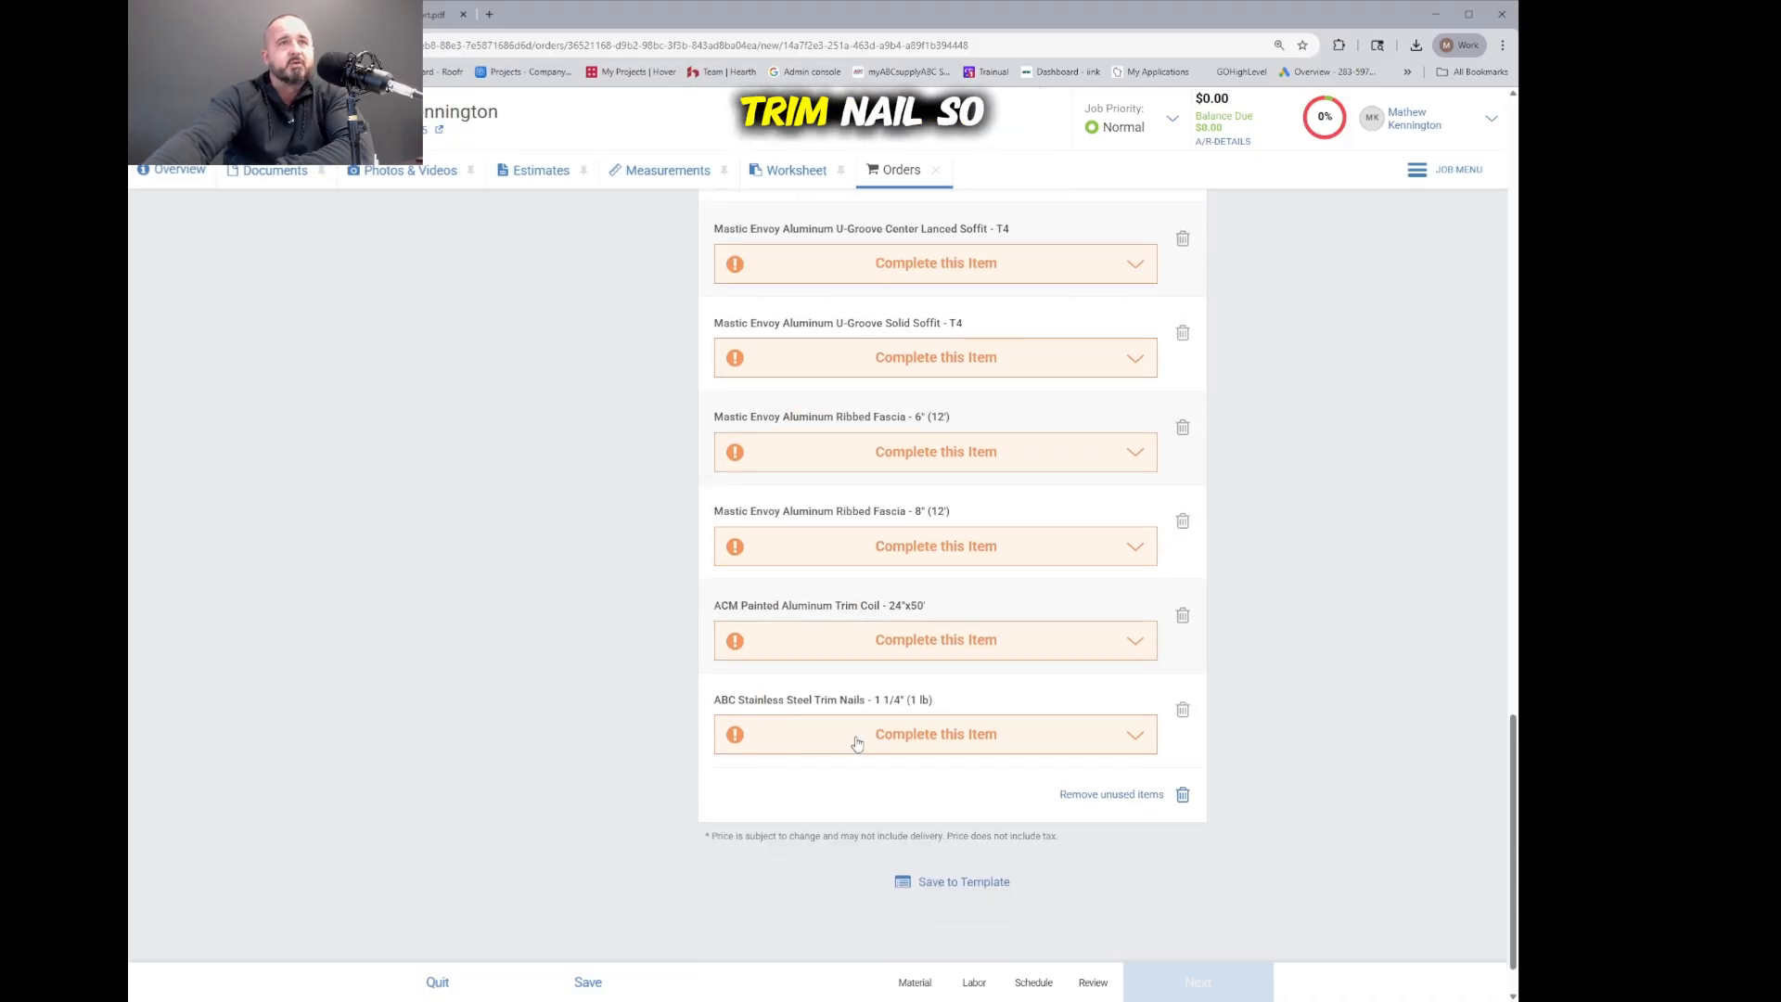
{"action": "scroll", "coordinate": [1156, 795], "scroll_direction": "up", "scroll_amount": 2}
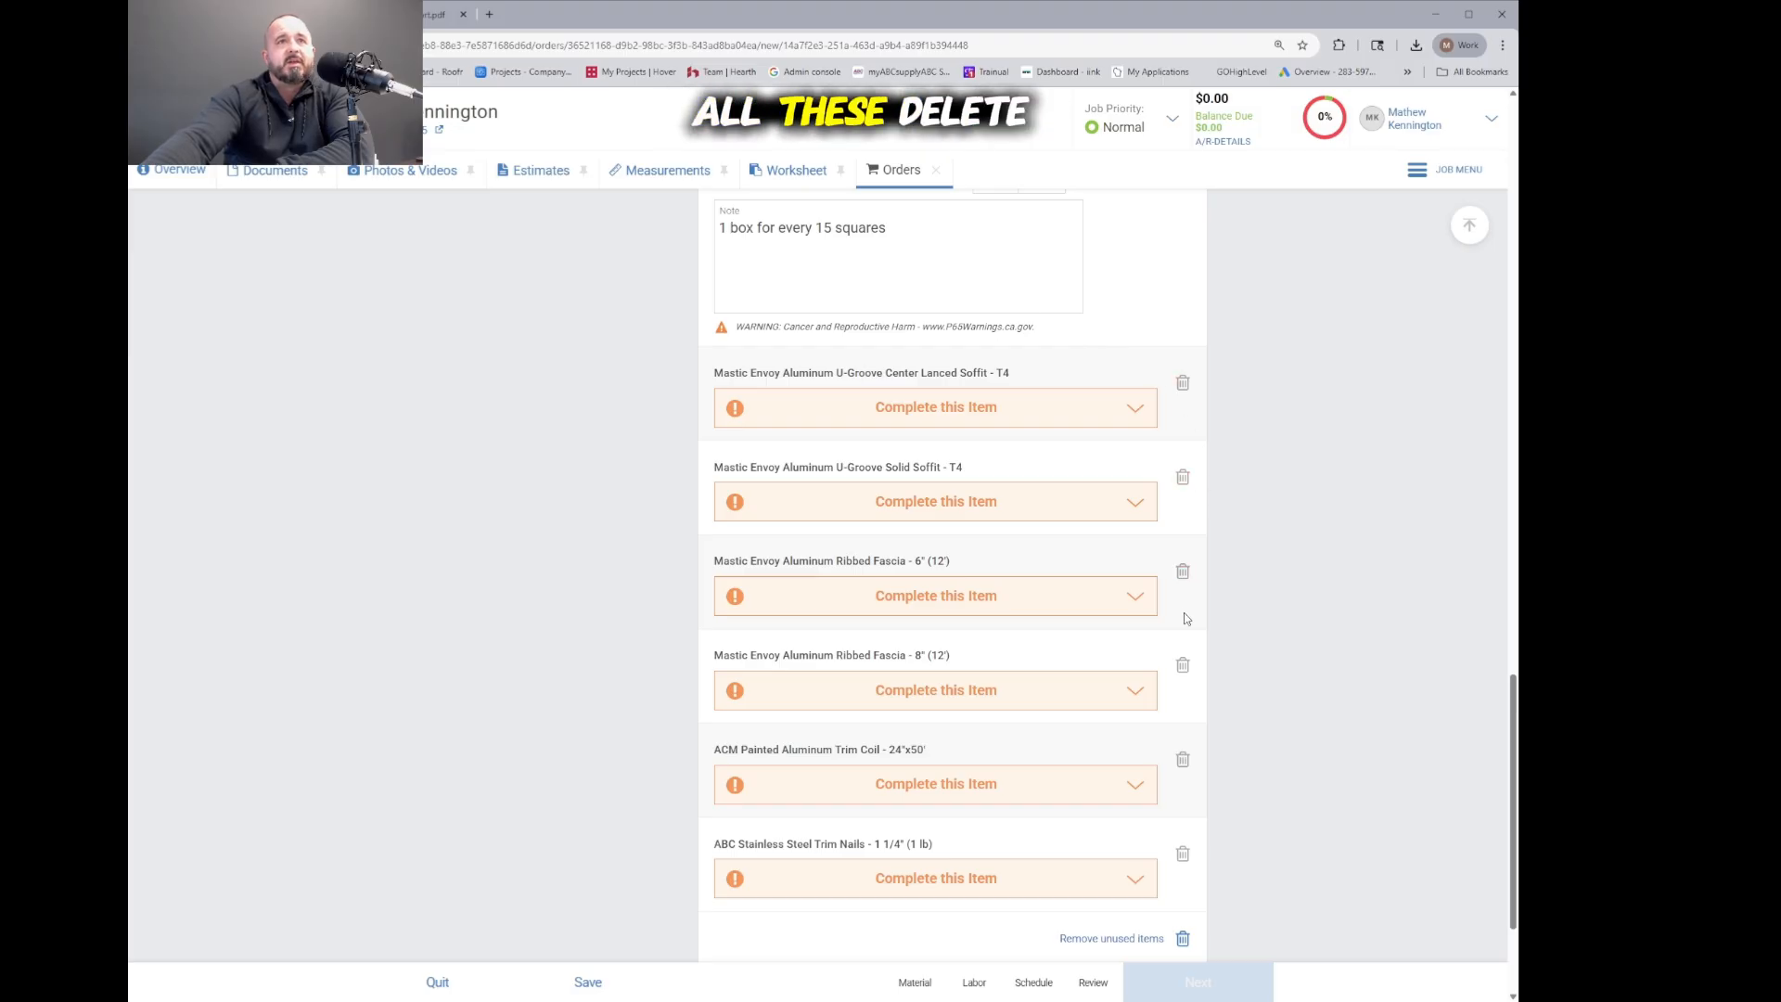
{"action": "left_click", "coordinate": [1150, 938]}
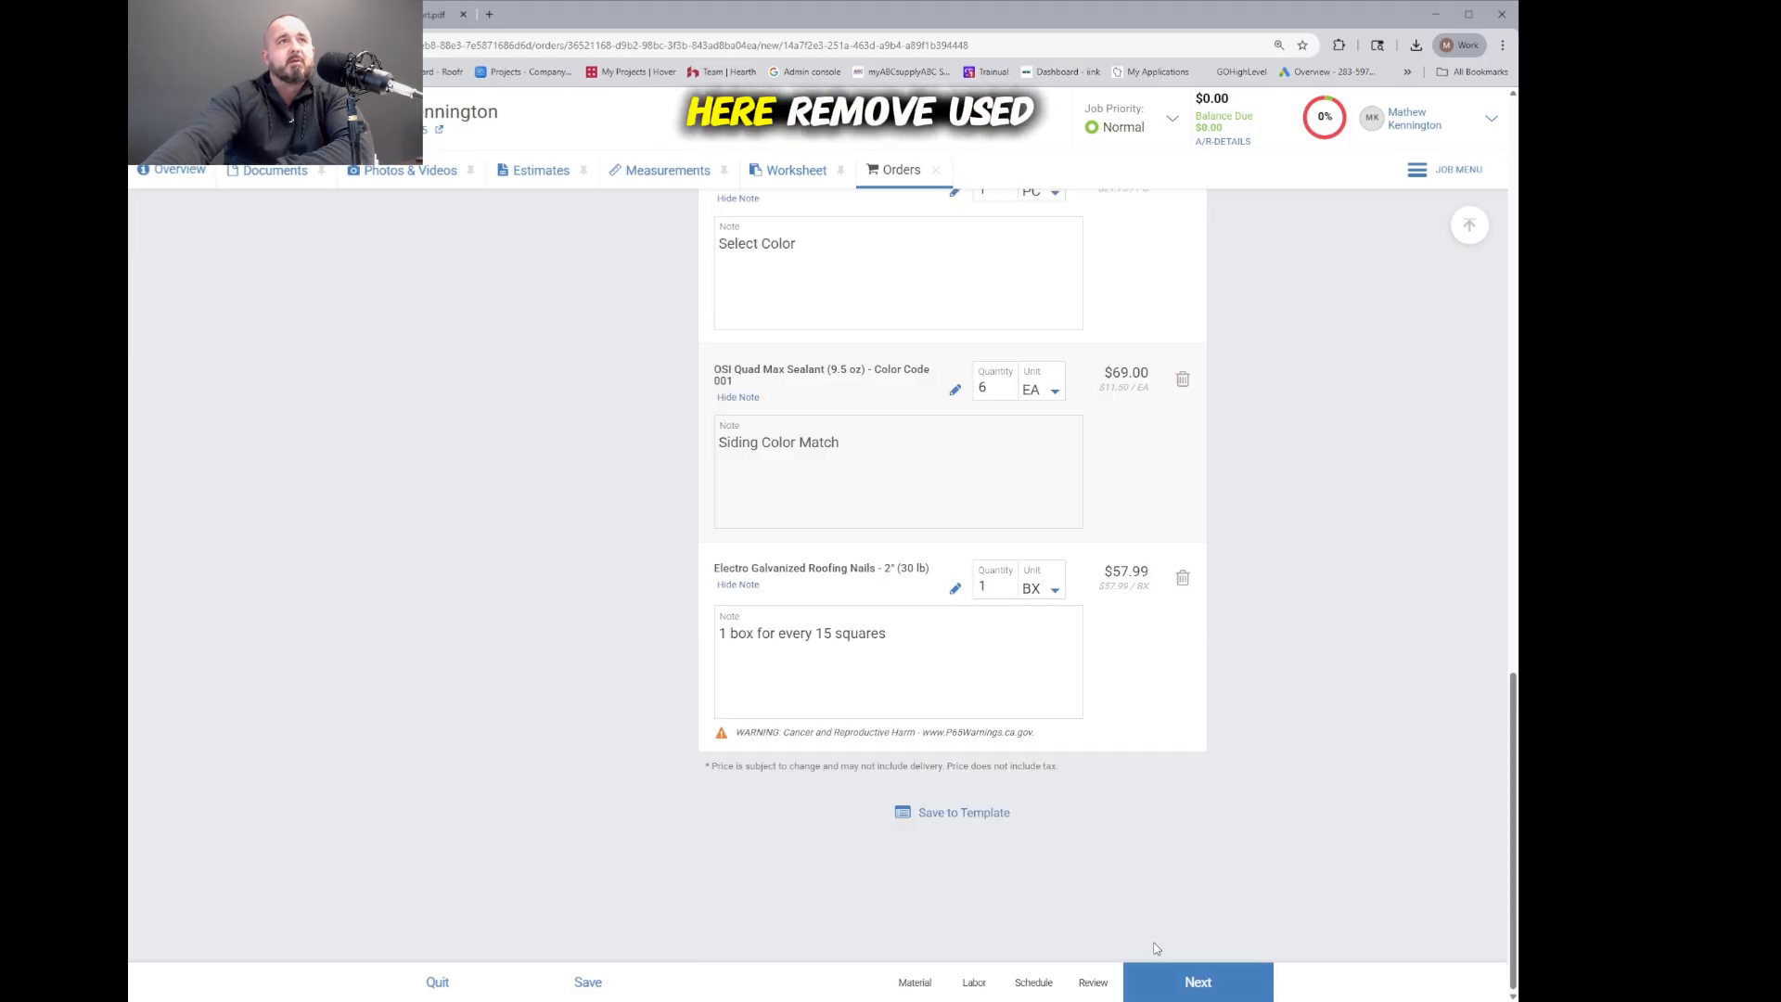
Step: Review the whole material order from the siding to the nails and proceed to the labor order
{"action": "scroll", "coordinate": [1317, 569], "scroll_direction": "up", "scroll_amount": 10}
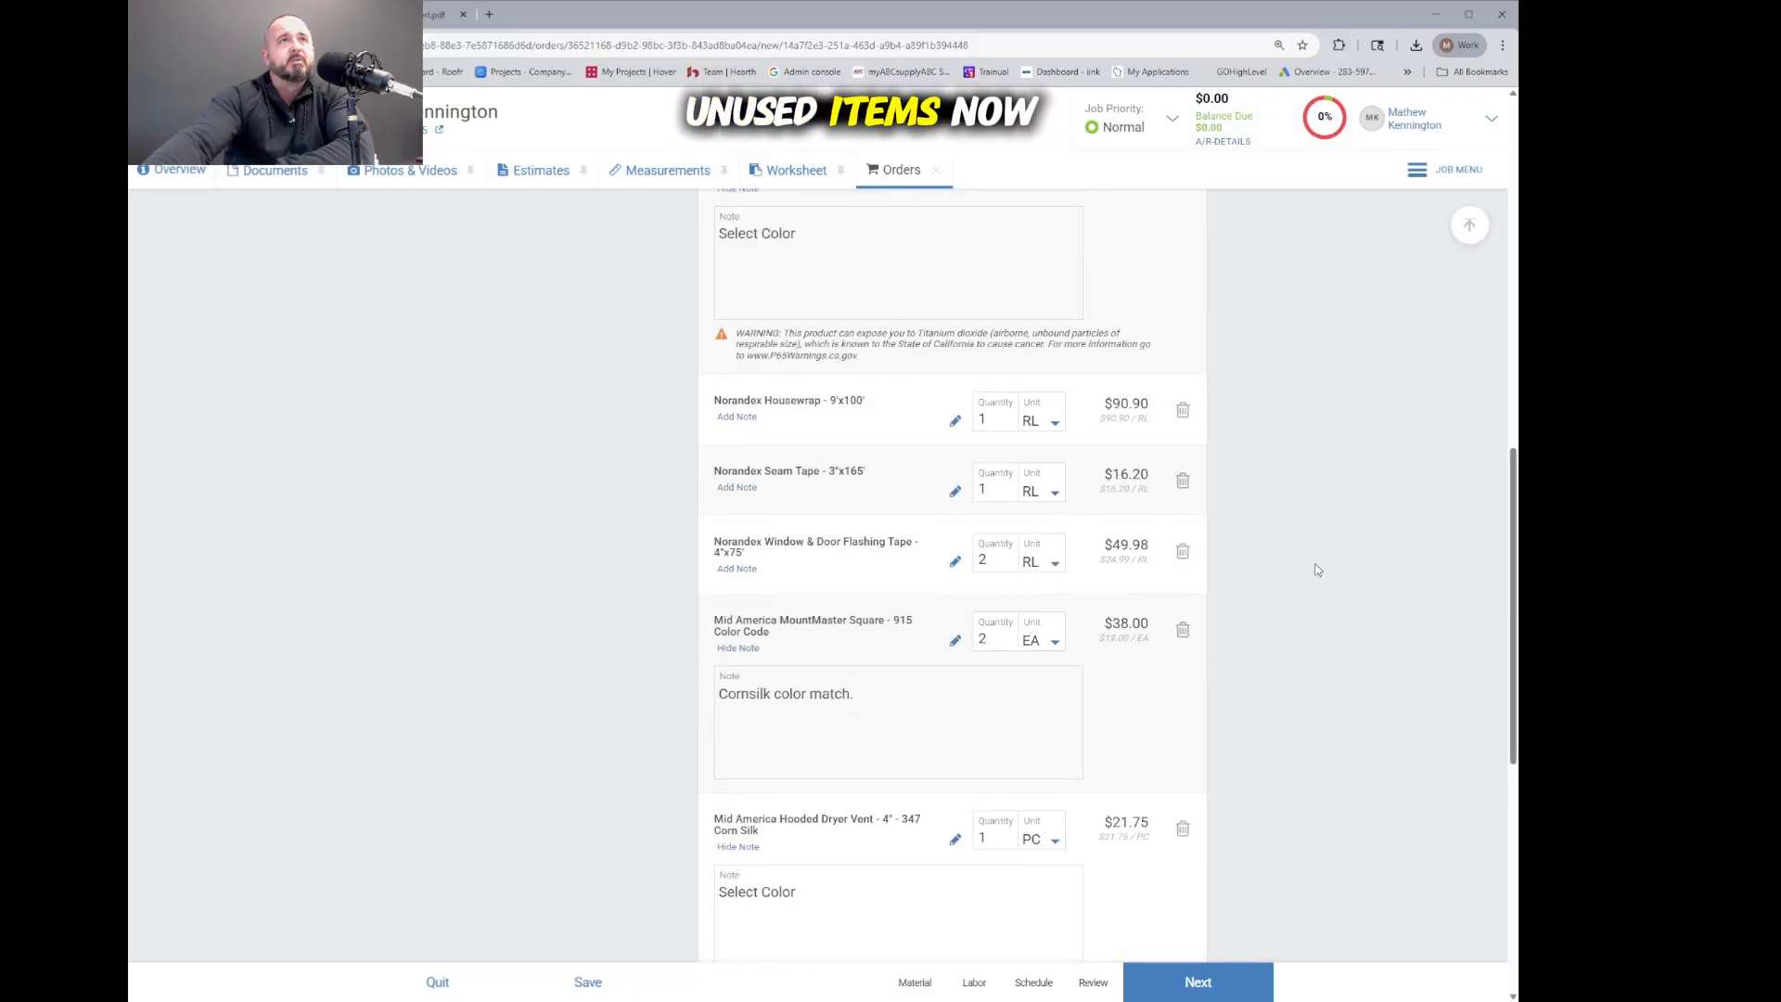
{"action": "scroll", "coordinate": [1317, 569], "scroll_direction": "up", "scroll_amount": 4}
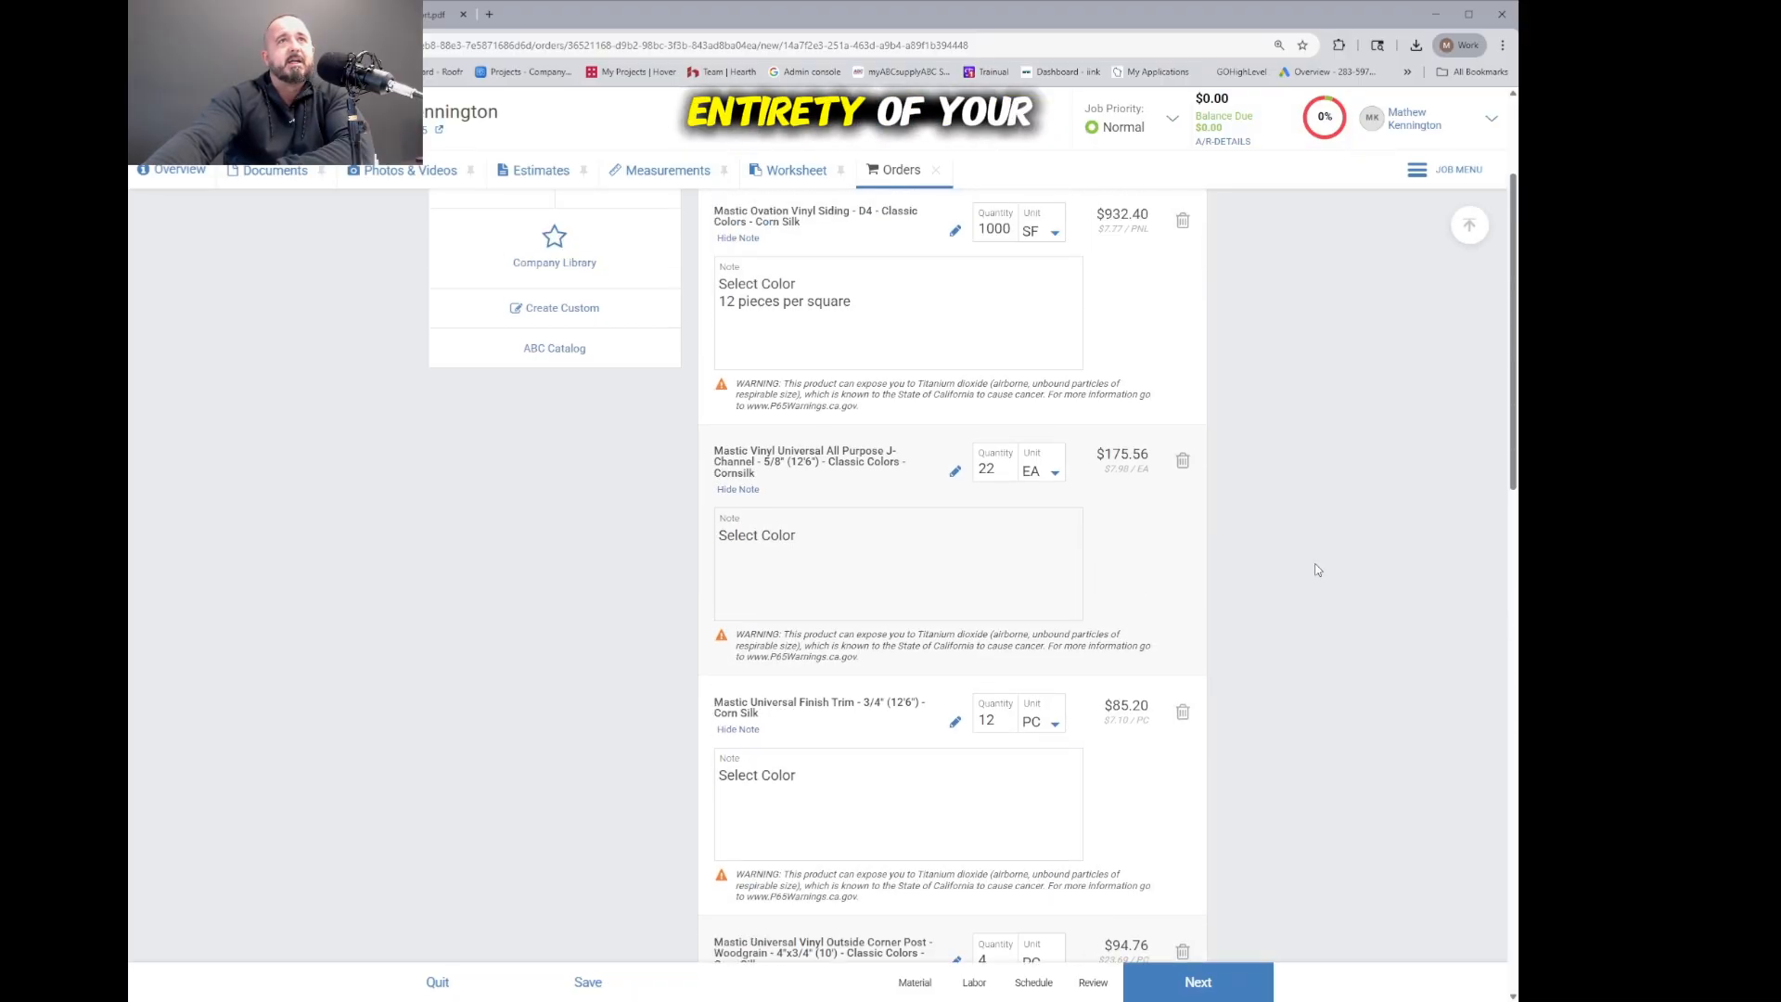
{"action": "scroll", "coordinate": [1315, 560], "scroll_direction": "down", "scroll_amount": 6}
{"action": "scroll", "coordinate": [1313, 560], "scroll_direction": "down", "scroll_amount": 12}
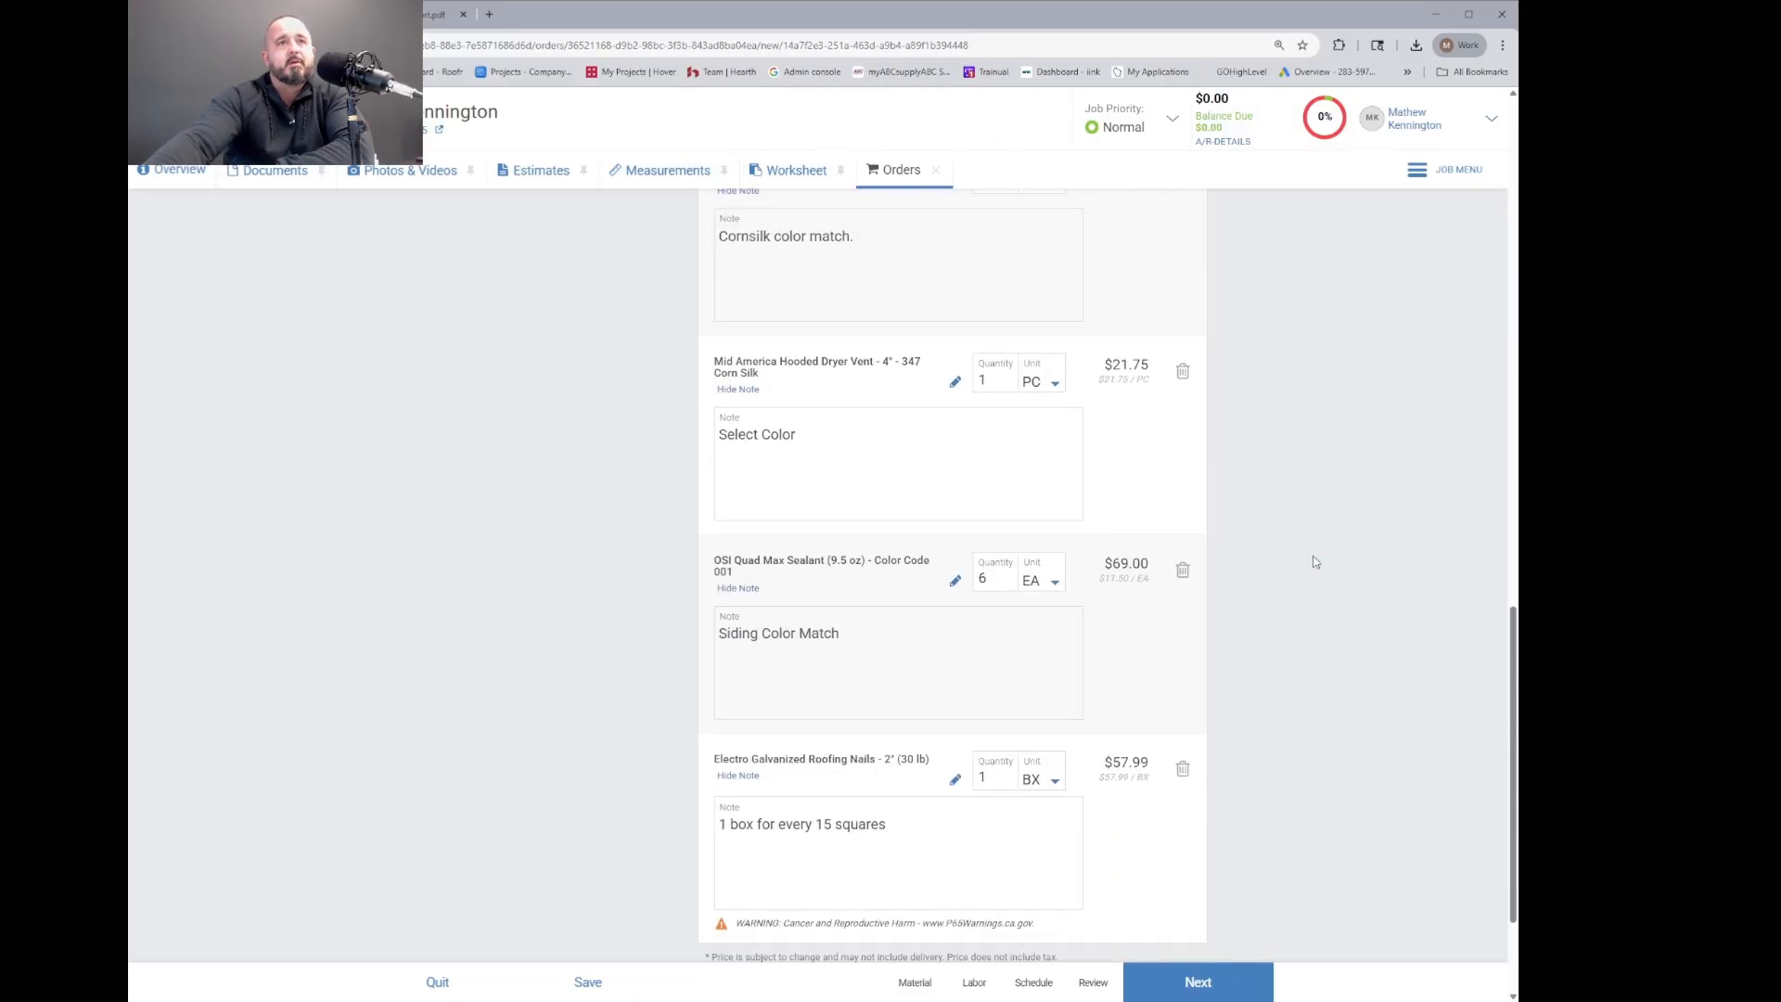
{"action": "left_click", "coordinate": [1251, 973]}
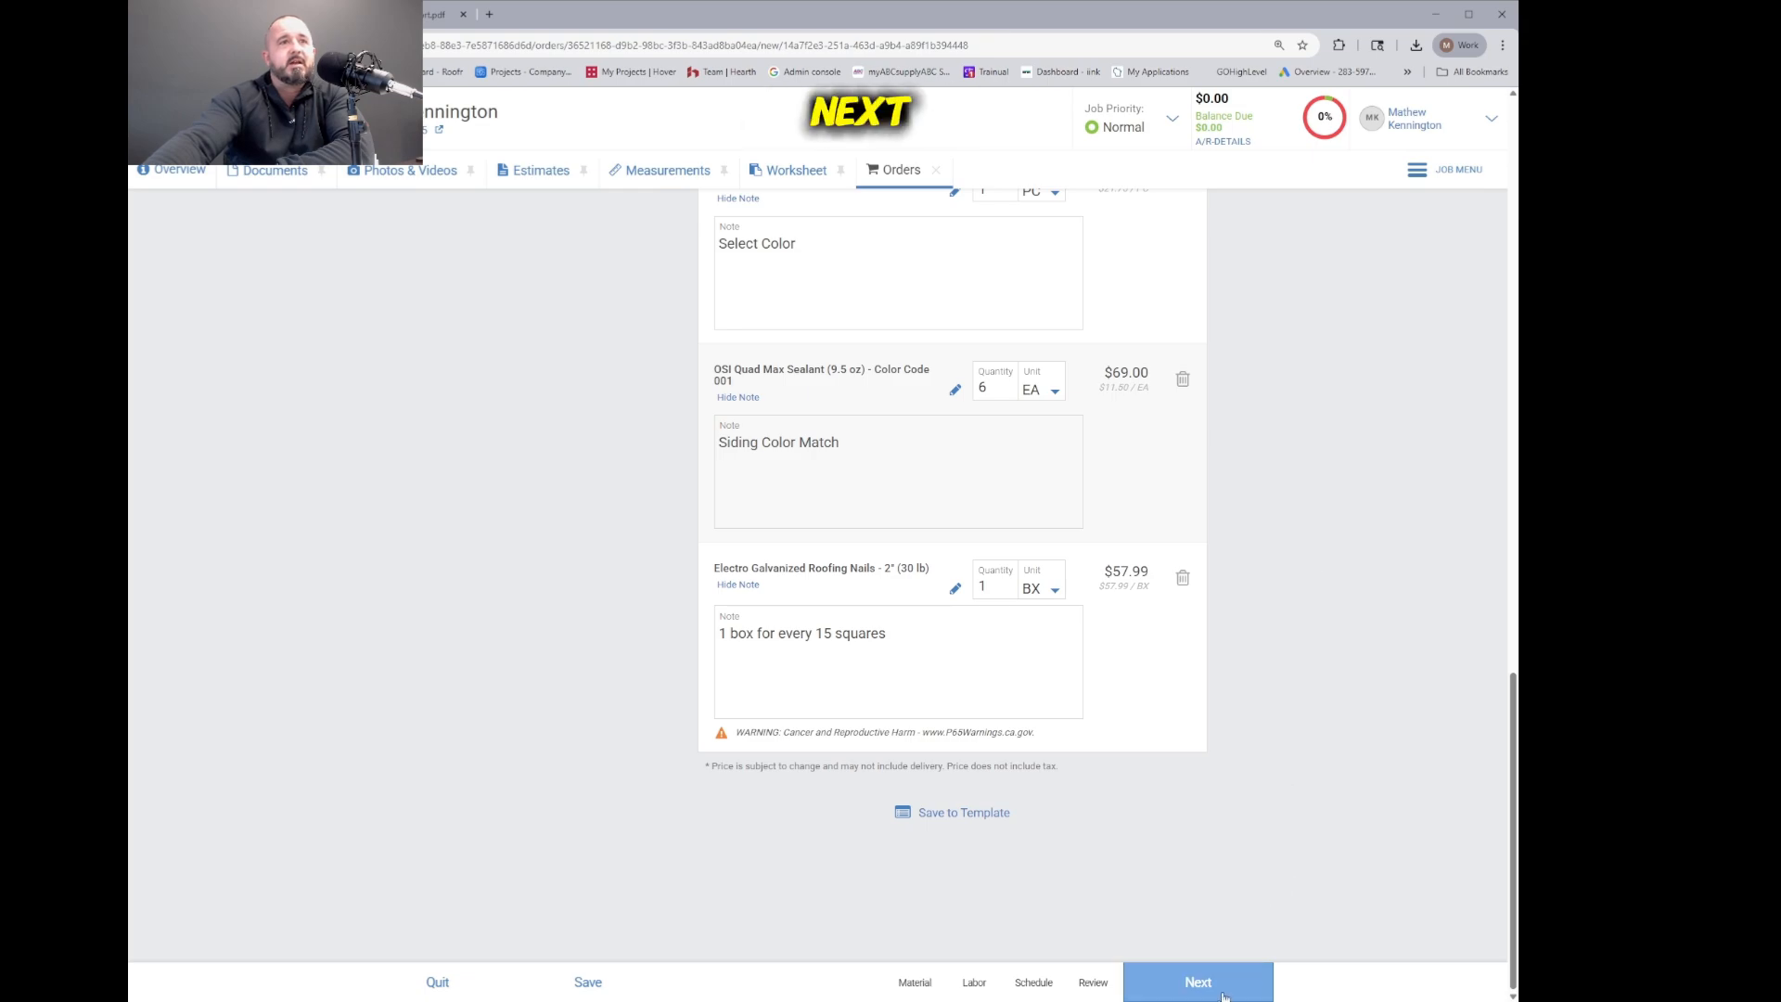
Step: Set the labor quantities to 10 SQ for Install Vinyl Siding and 9 SQ for Install & Tape Housewrap
{"action": "scroll", "coordinate": [1228, 497], "scroll_direction": "up", "scroll_amount": 5}
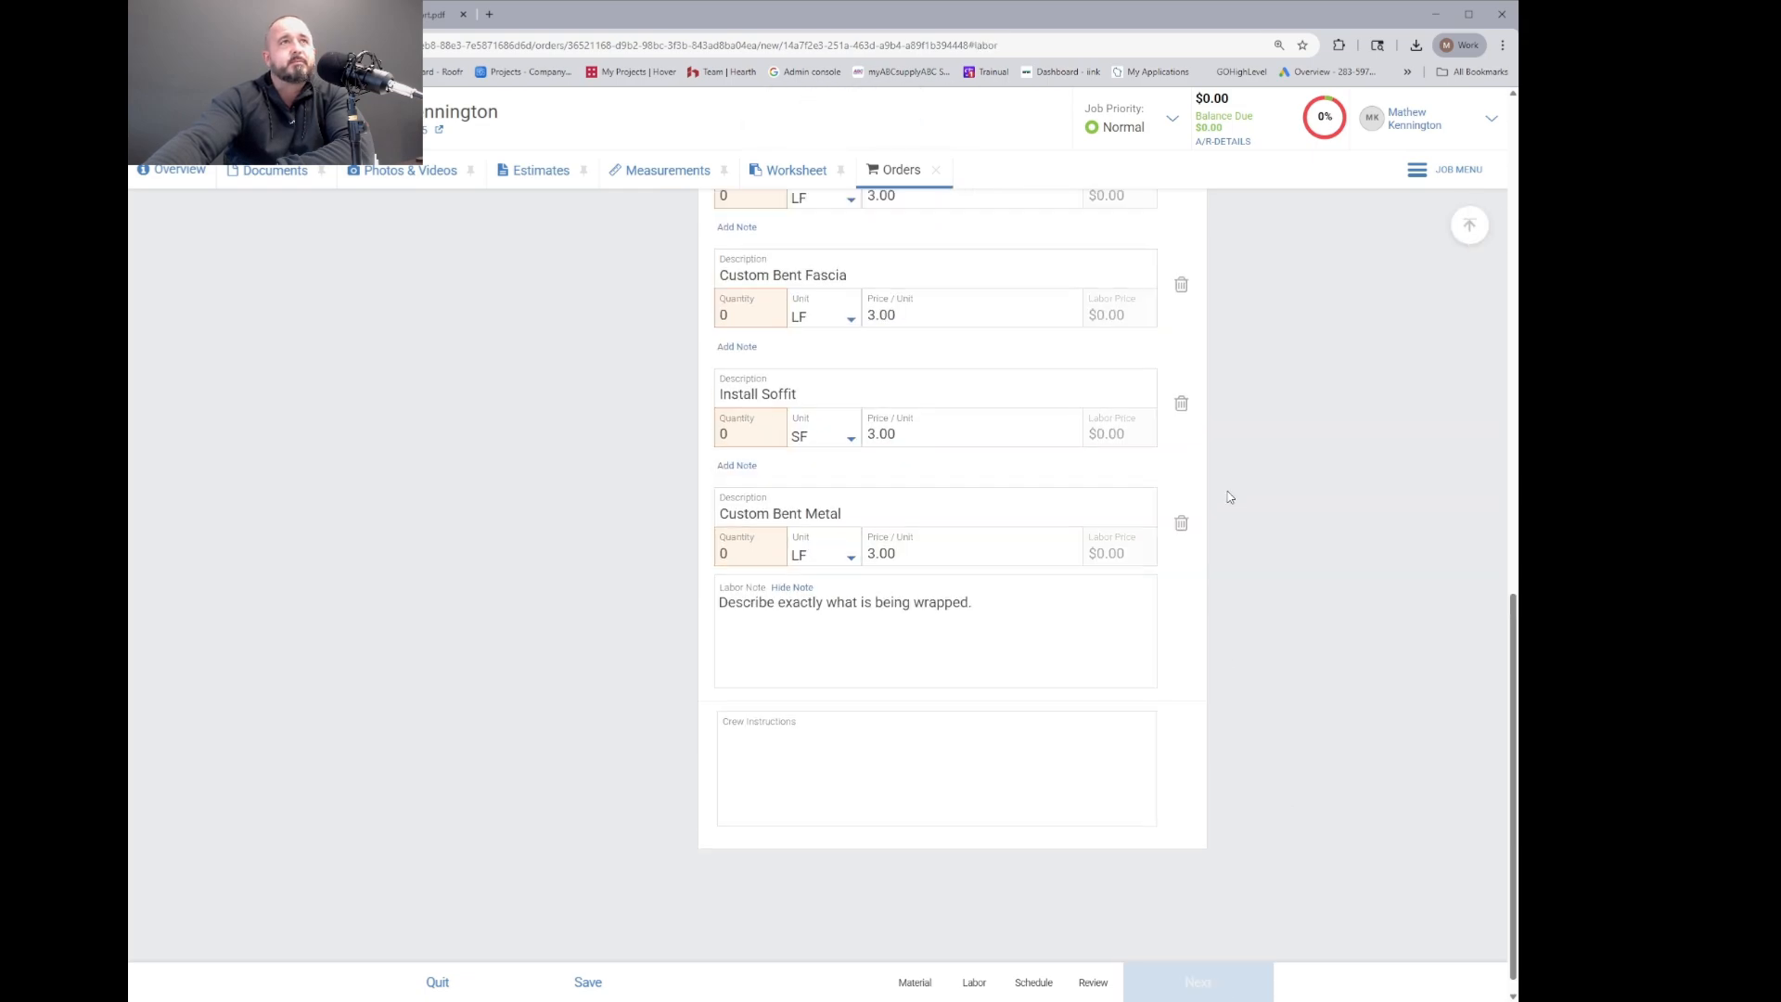
{"action": "scroll", "coordinate": [1229, 497], "scroll_direction": "up", "scroll_amount": 8}
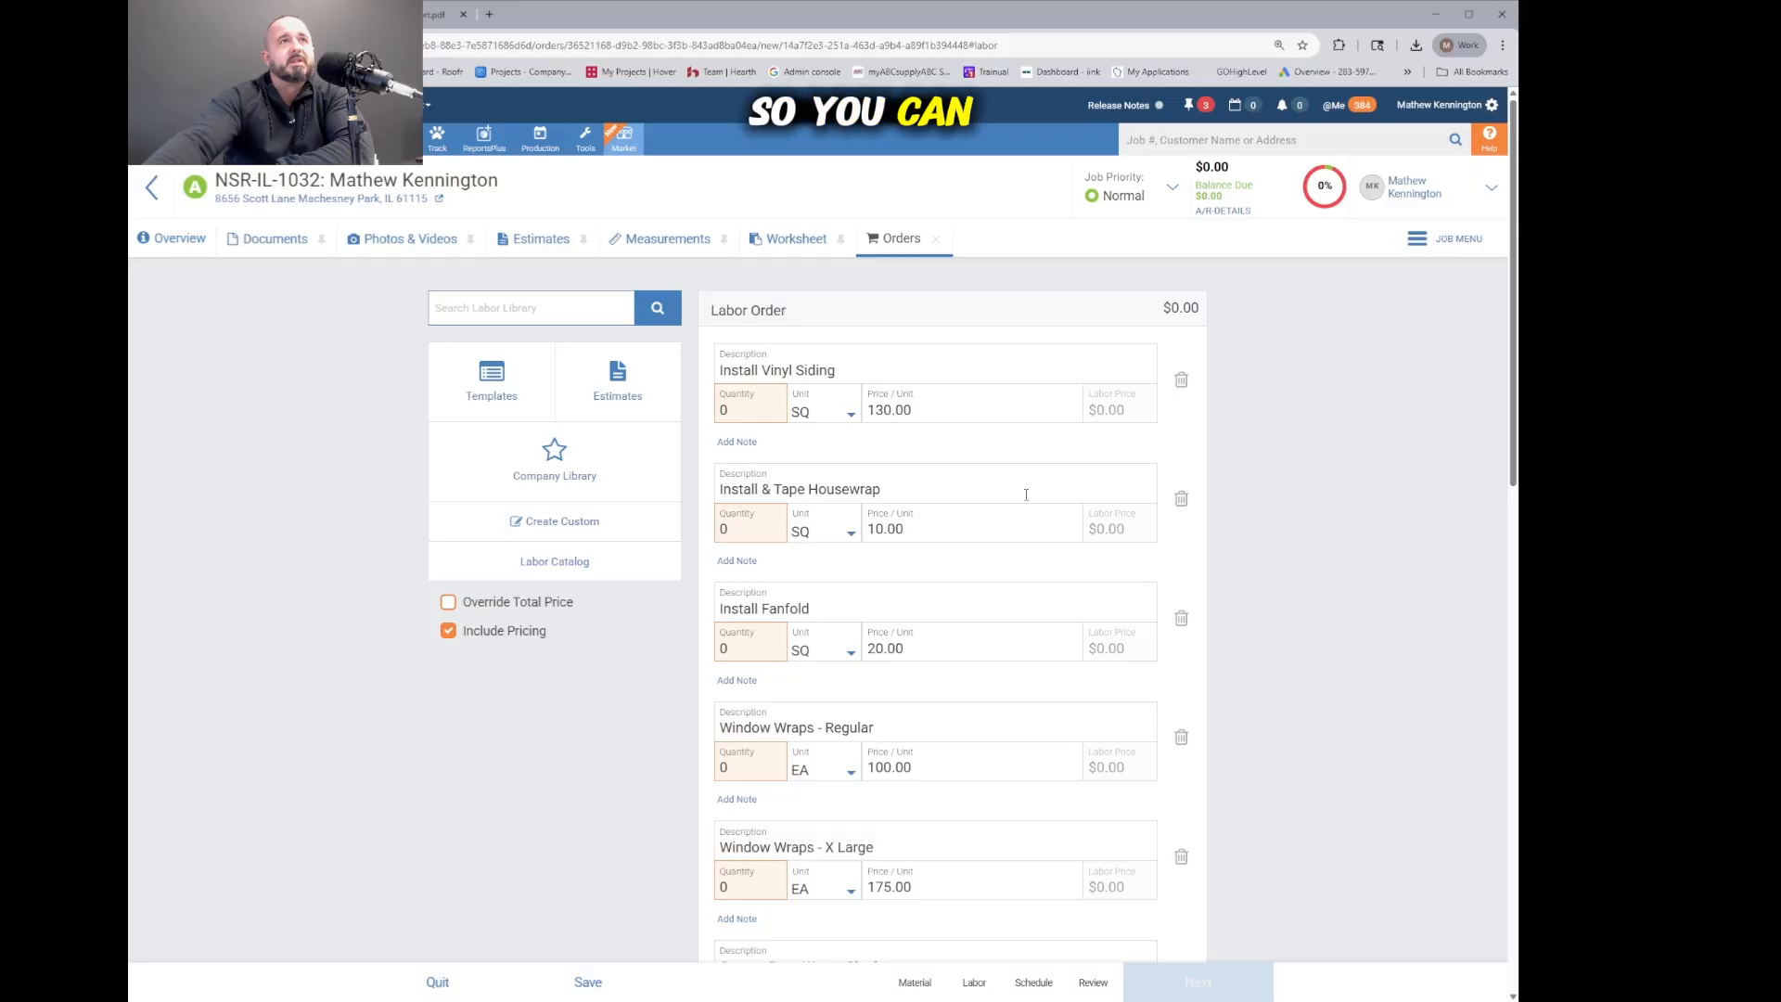
{"action": "left_click_drag", "start_coordinate": [917, 411], "coordinate": [765, 414]}
{"action": "left_click", "coordinate": [766, 413]}
{"action": "type", "text": "10"}
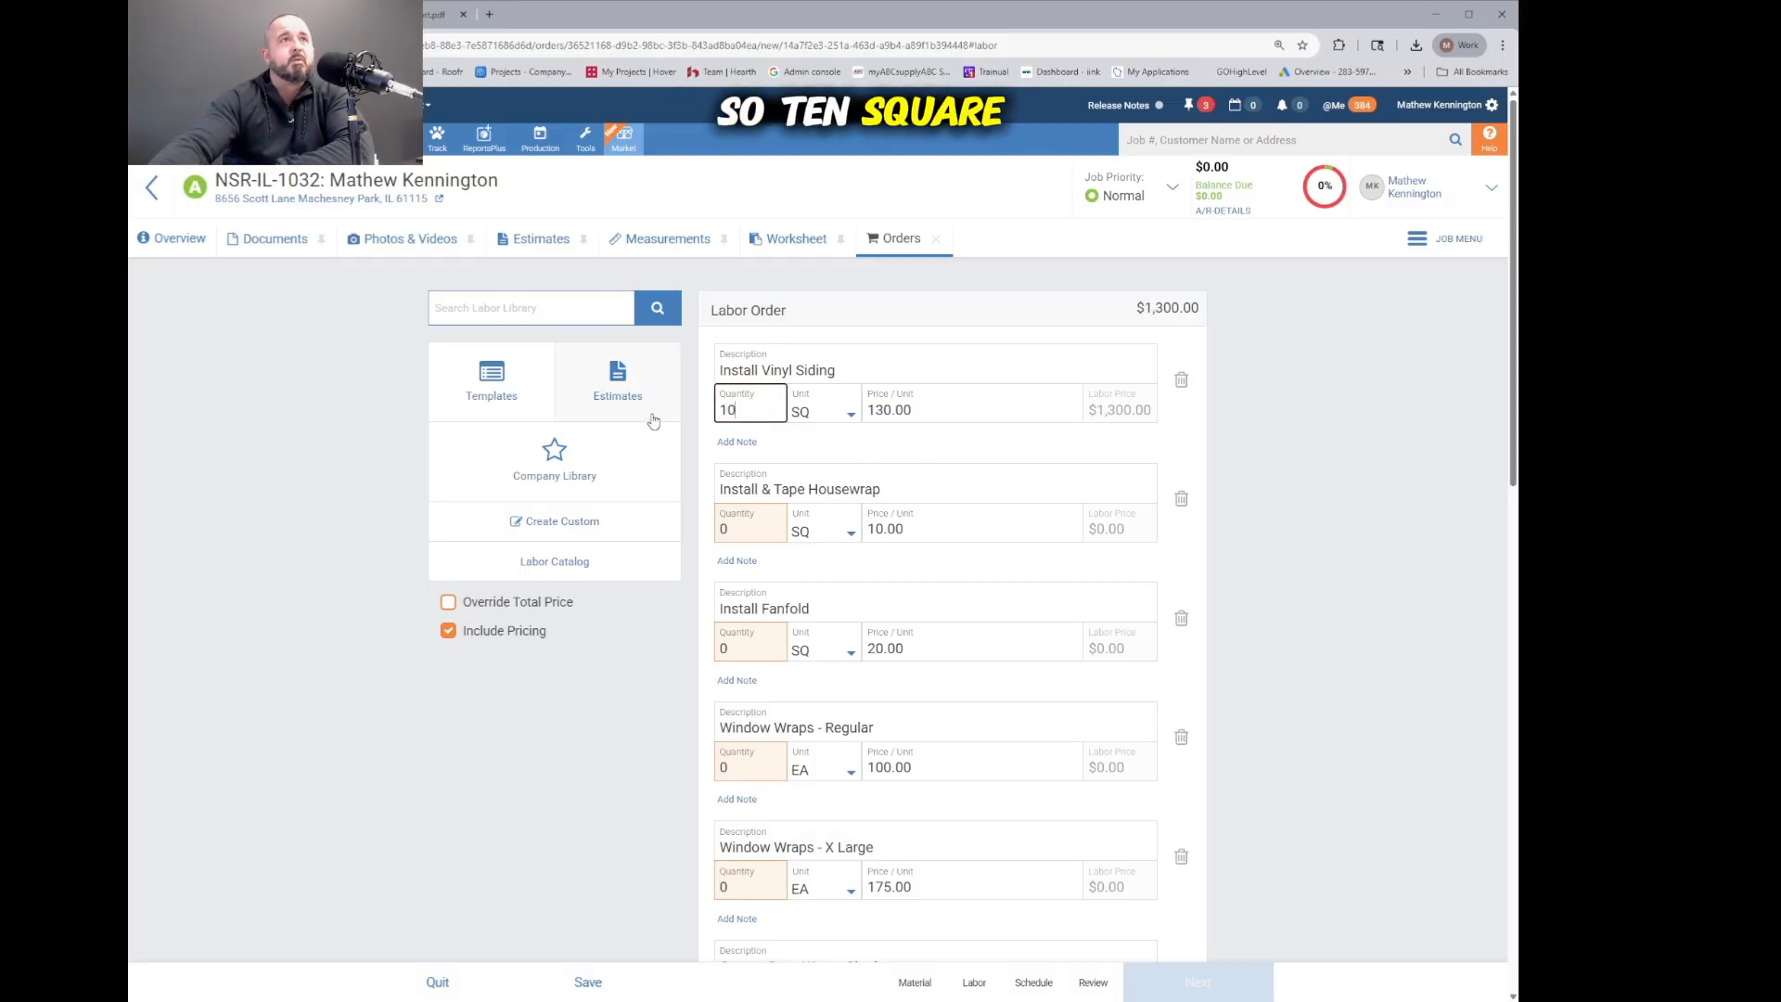
{"action": "left_click_drag", "start_coordinate": [737, 529], "coordinate": [702, 544]}
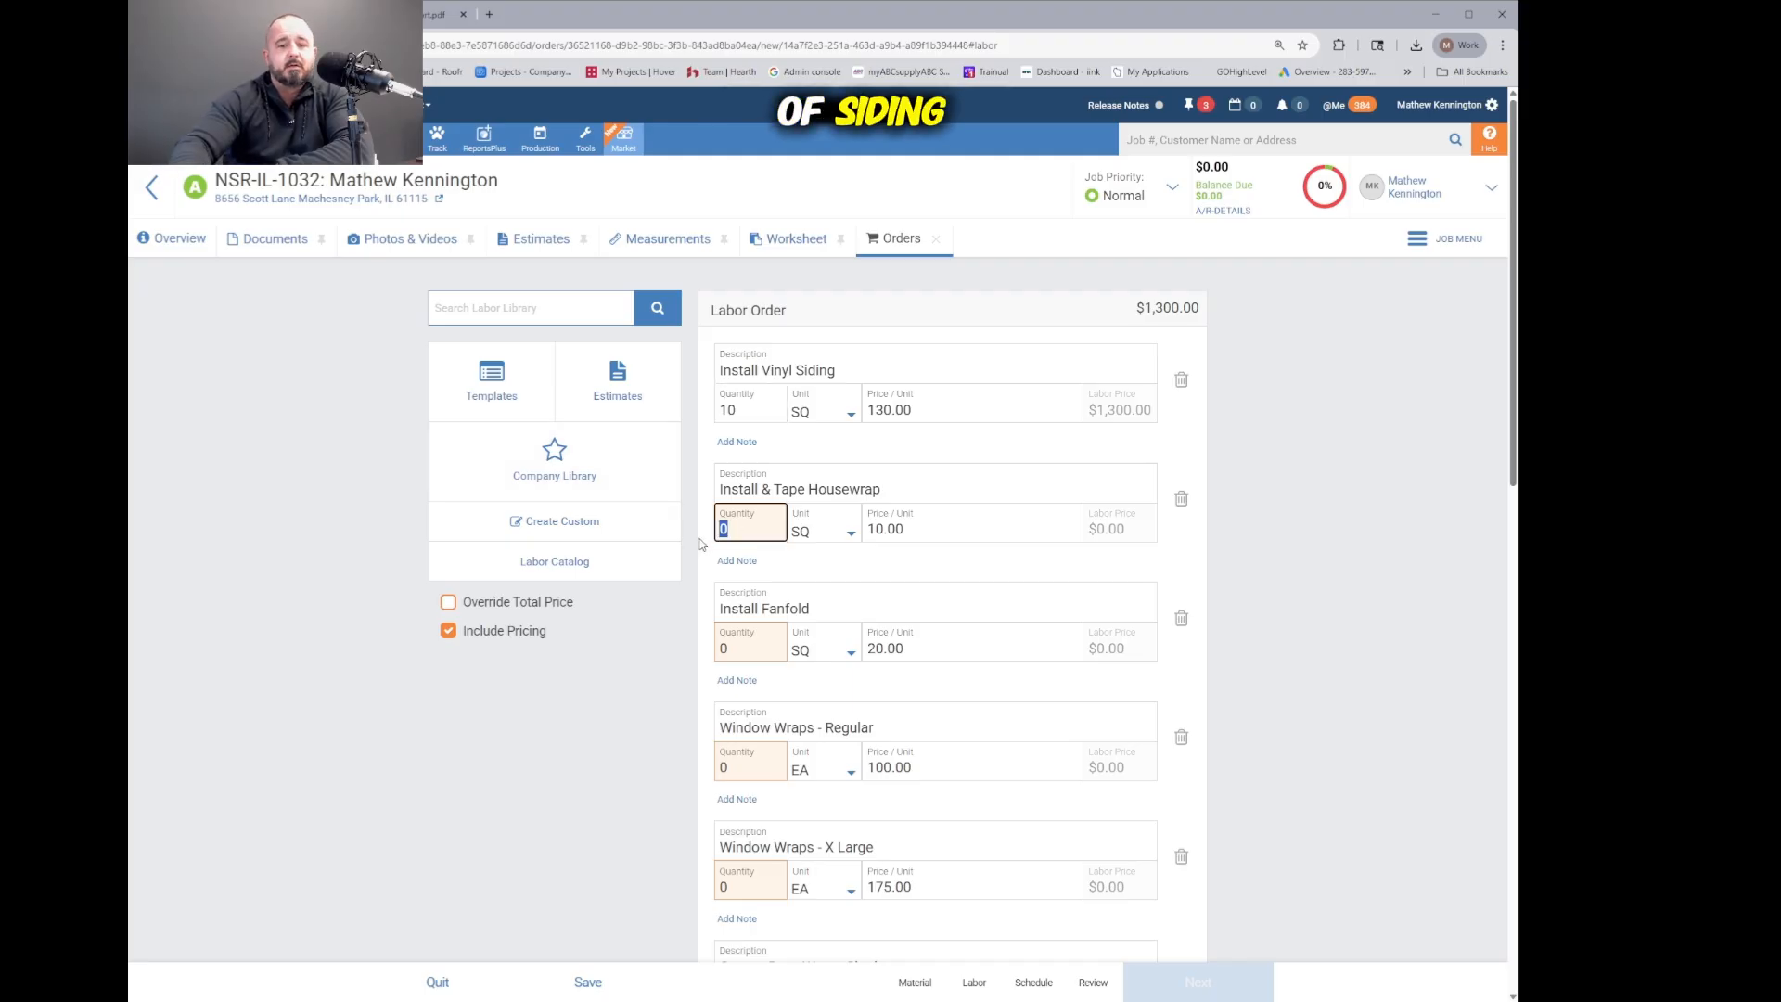
{"action": "type", "text": "9"}
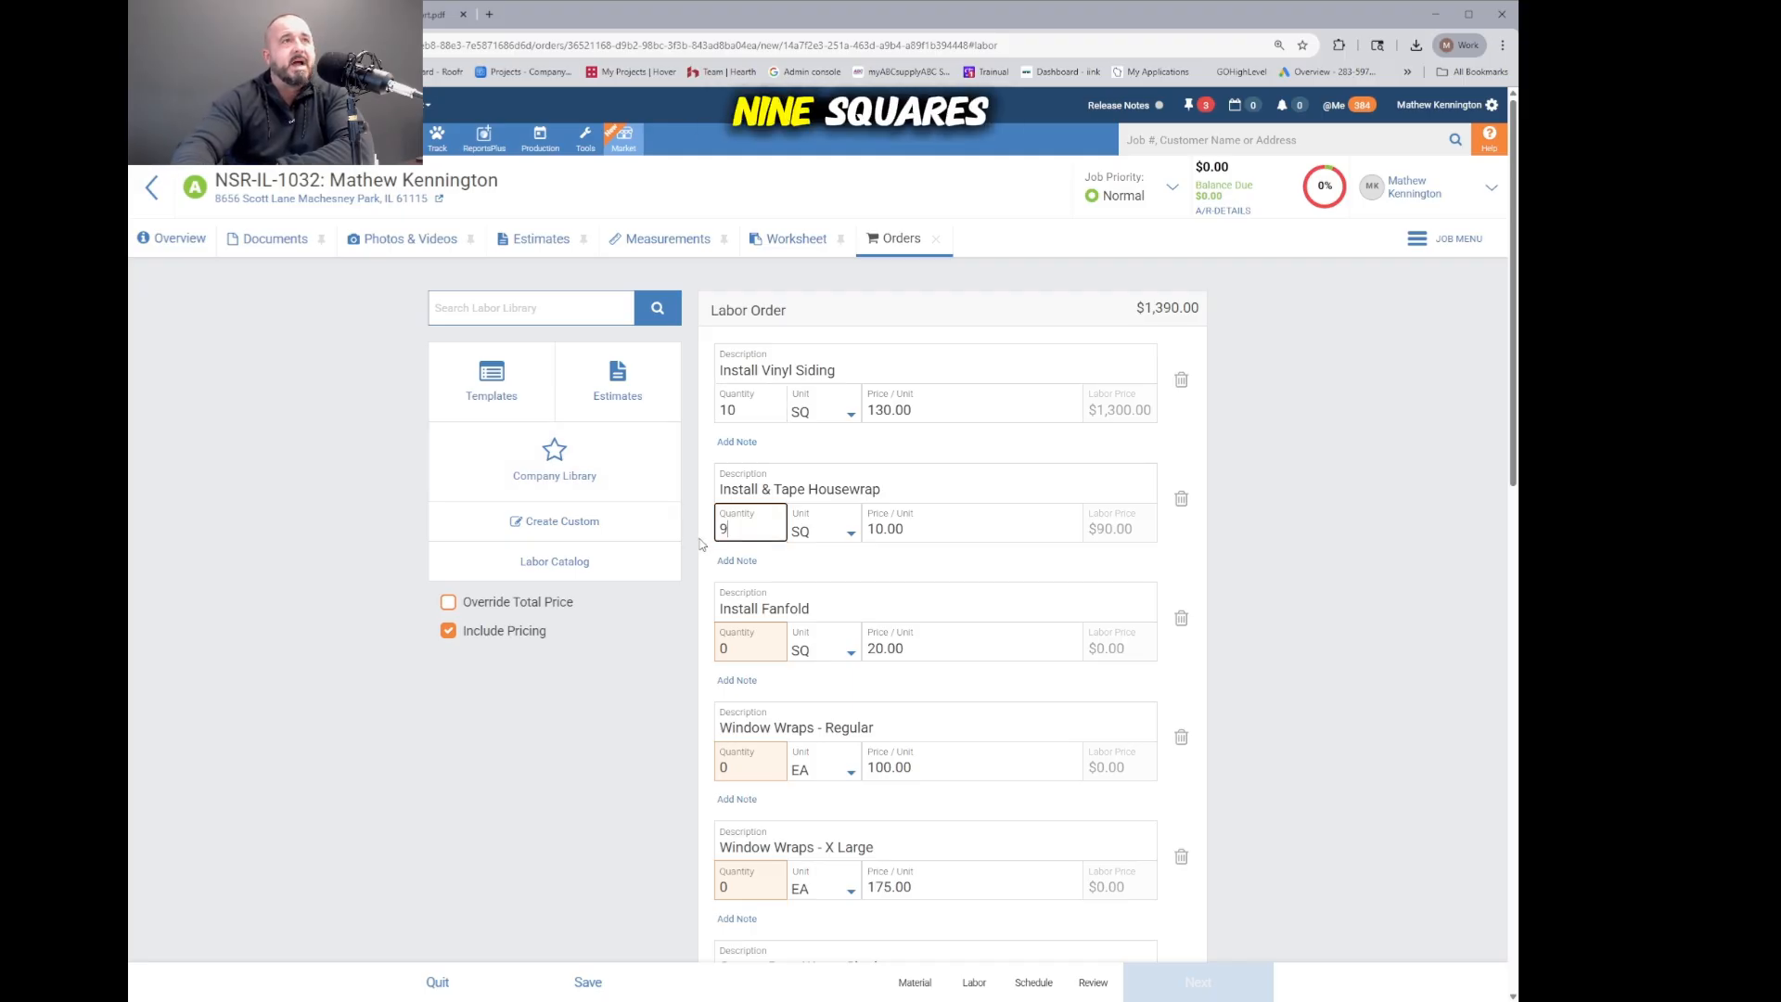
{"action": "left_click_drag", "start_coordinate": [738, 411], "coordinate": [691, 424]}
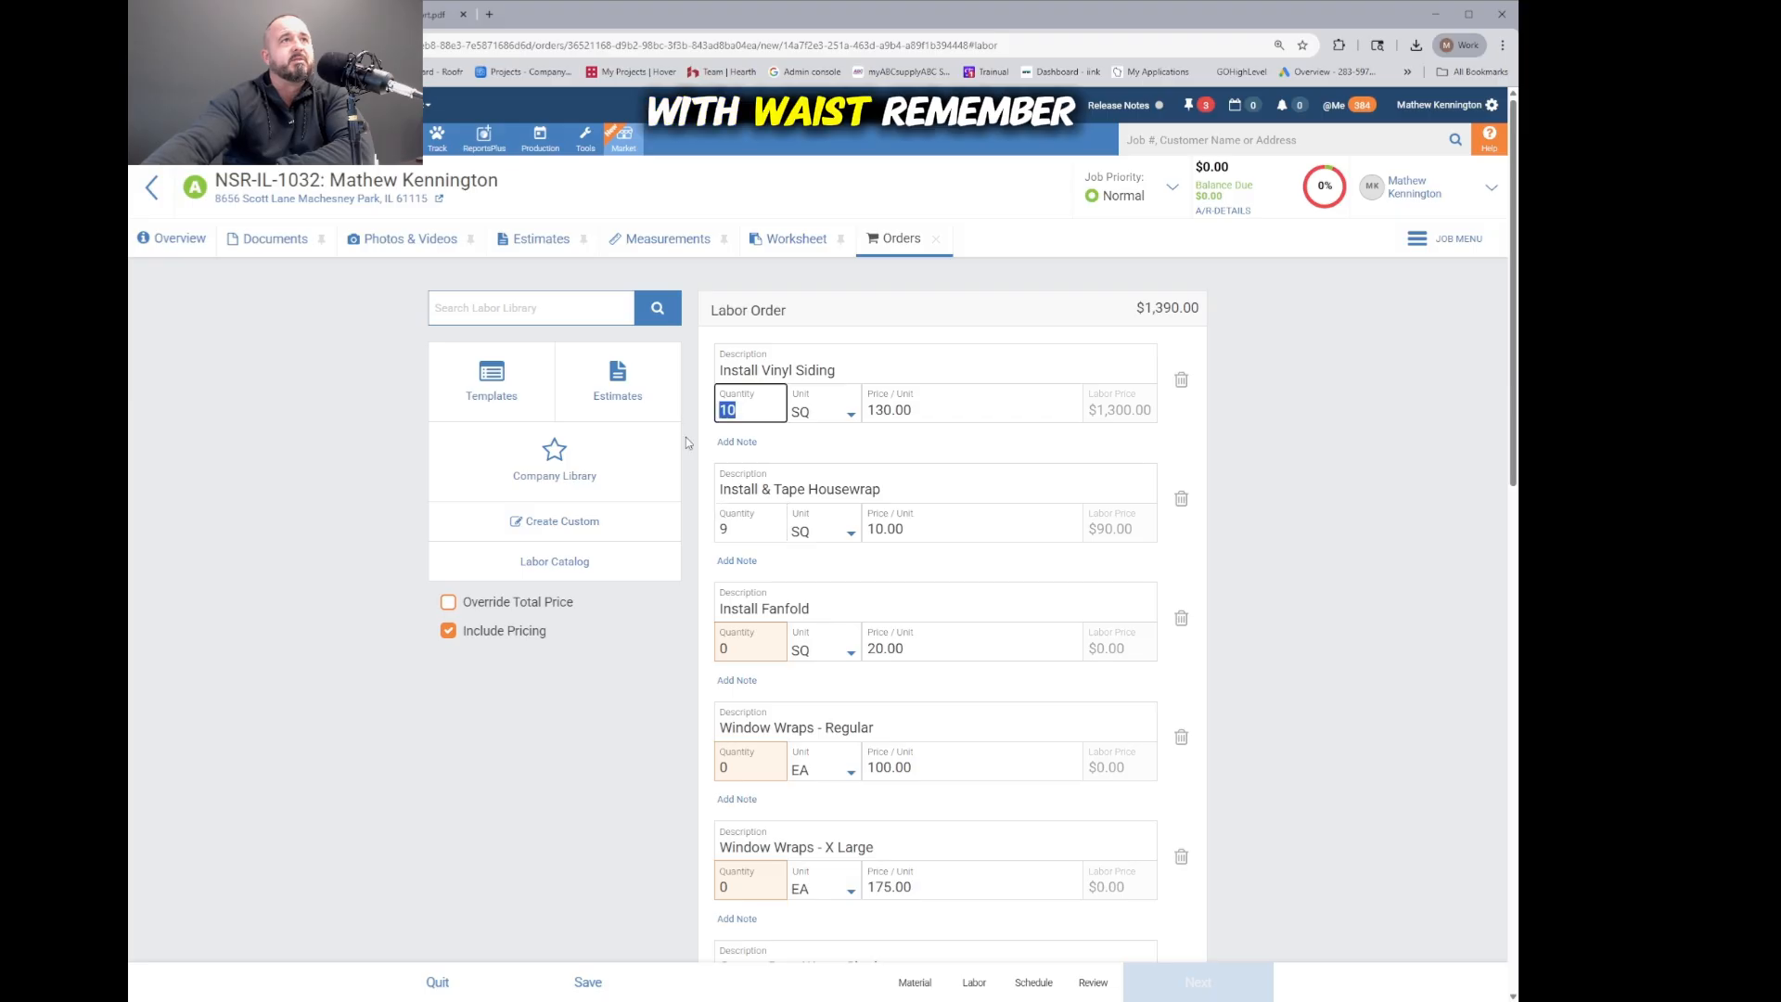
Step: Remove the Install Fanfold, Window Wraps, Garage Door Wrap and Exterior Door Wrap items from the labor order
{"action": "left_click_drag", "start_coordinate": [736, 530], "coordinate": [700, 539]}
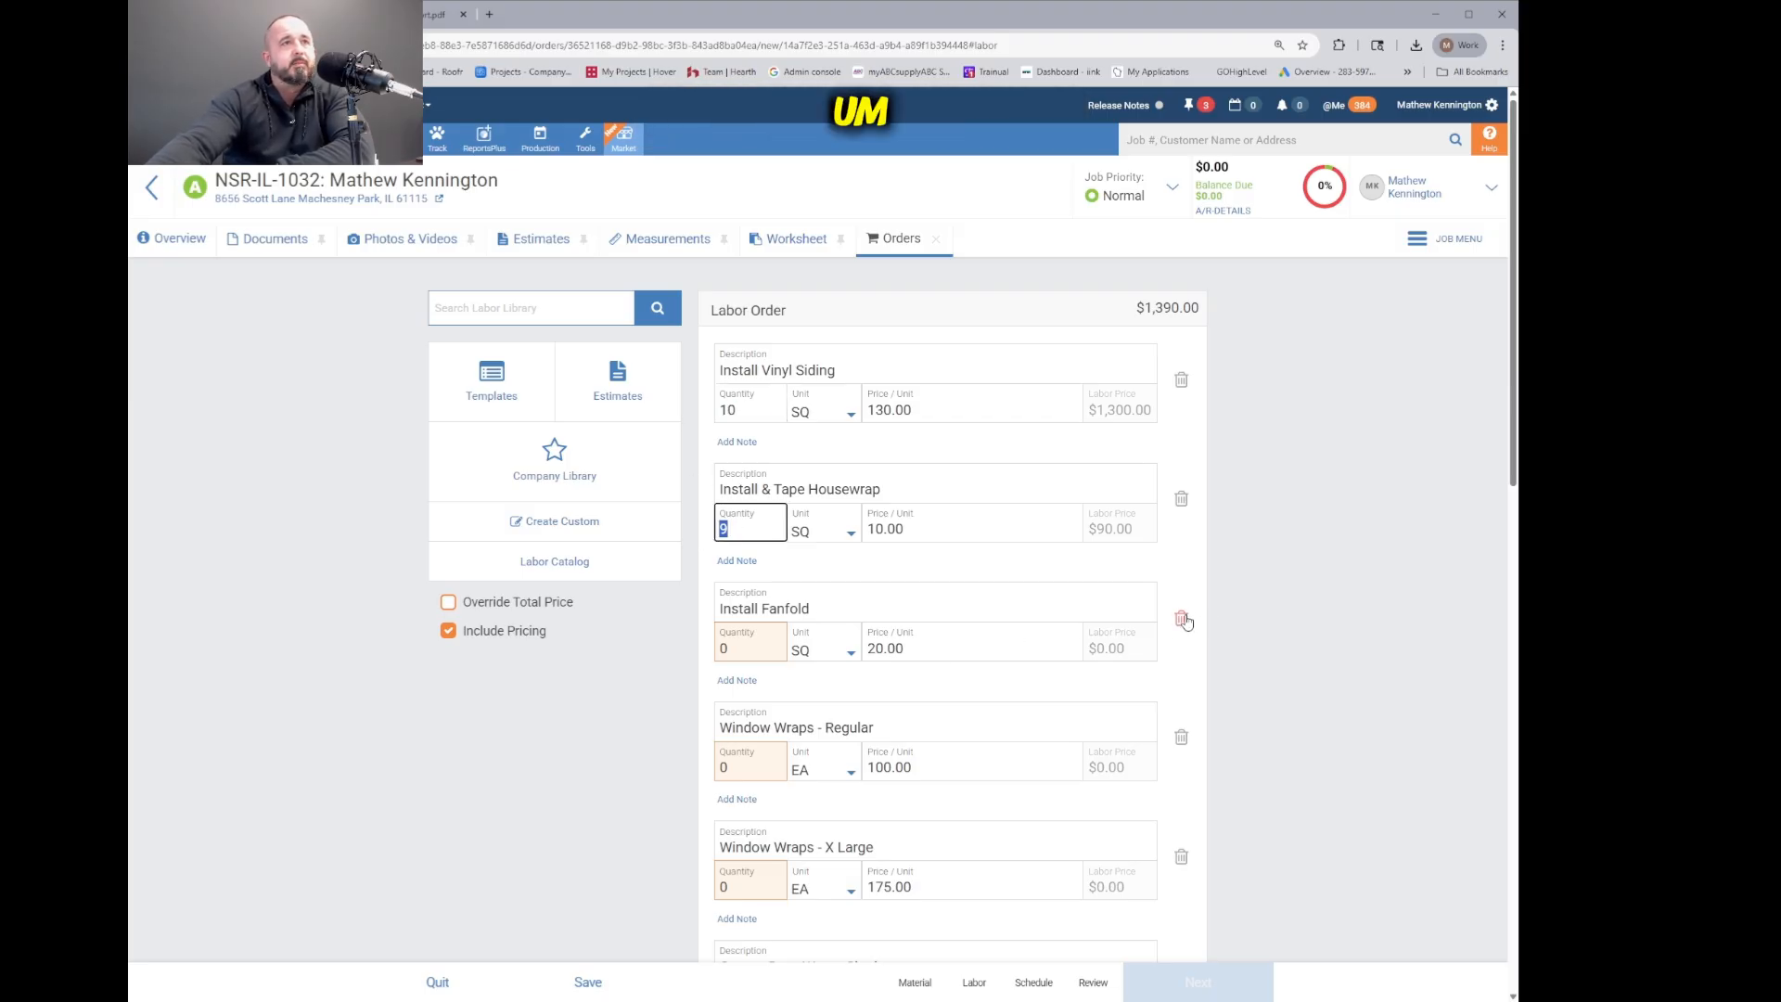
{"action": "left_click", "coordinate": [1181, 619]}
{"action": "scroll", "coordinate": [1186, 621], "scroll_direction": "down", "scroll_amount": 2}
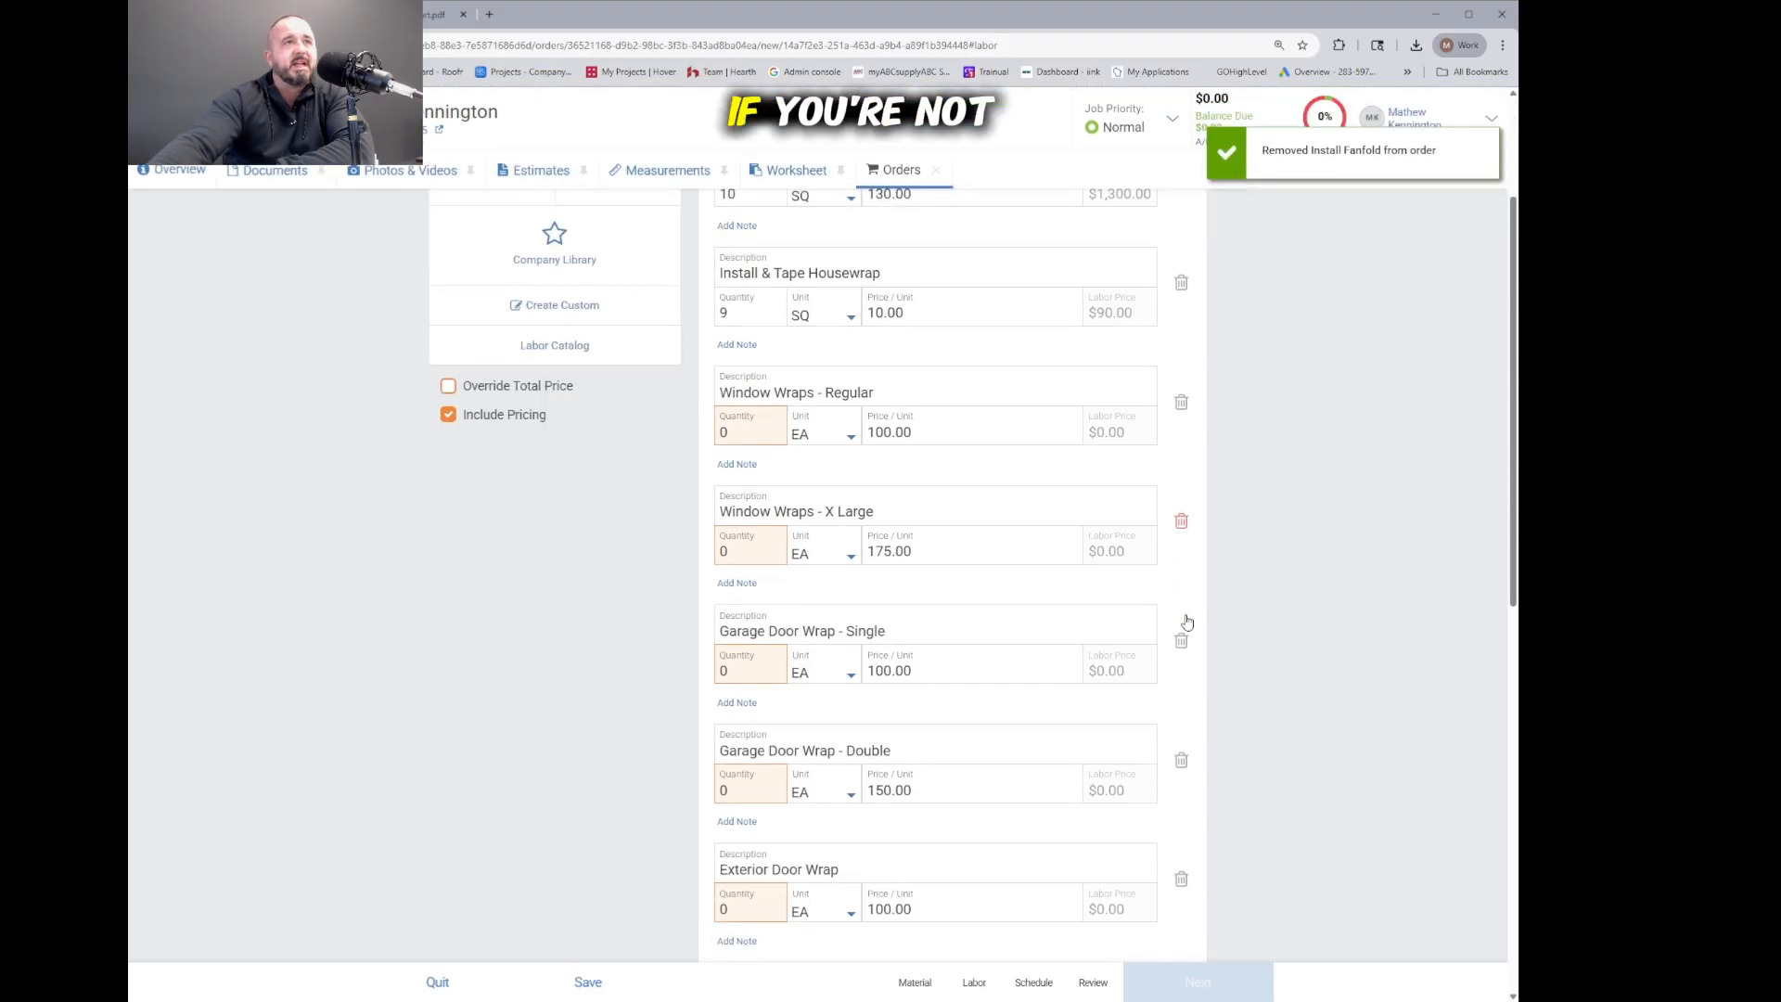
{"action": "left_click", "coordinate": [1181, 408]}
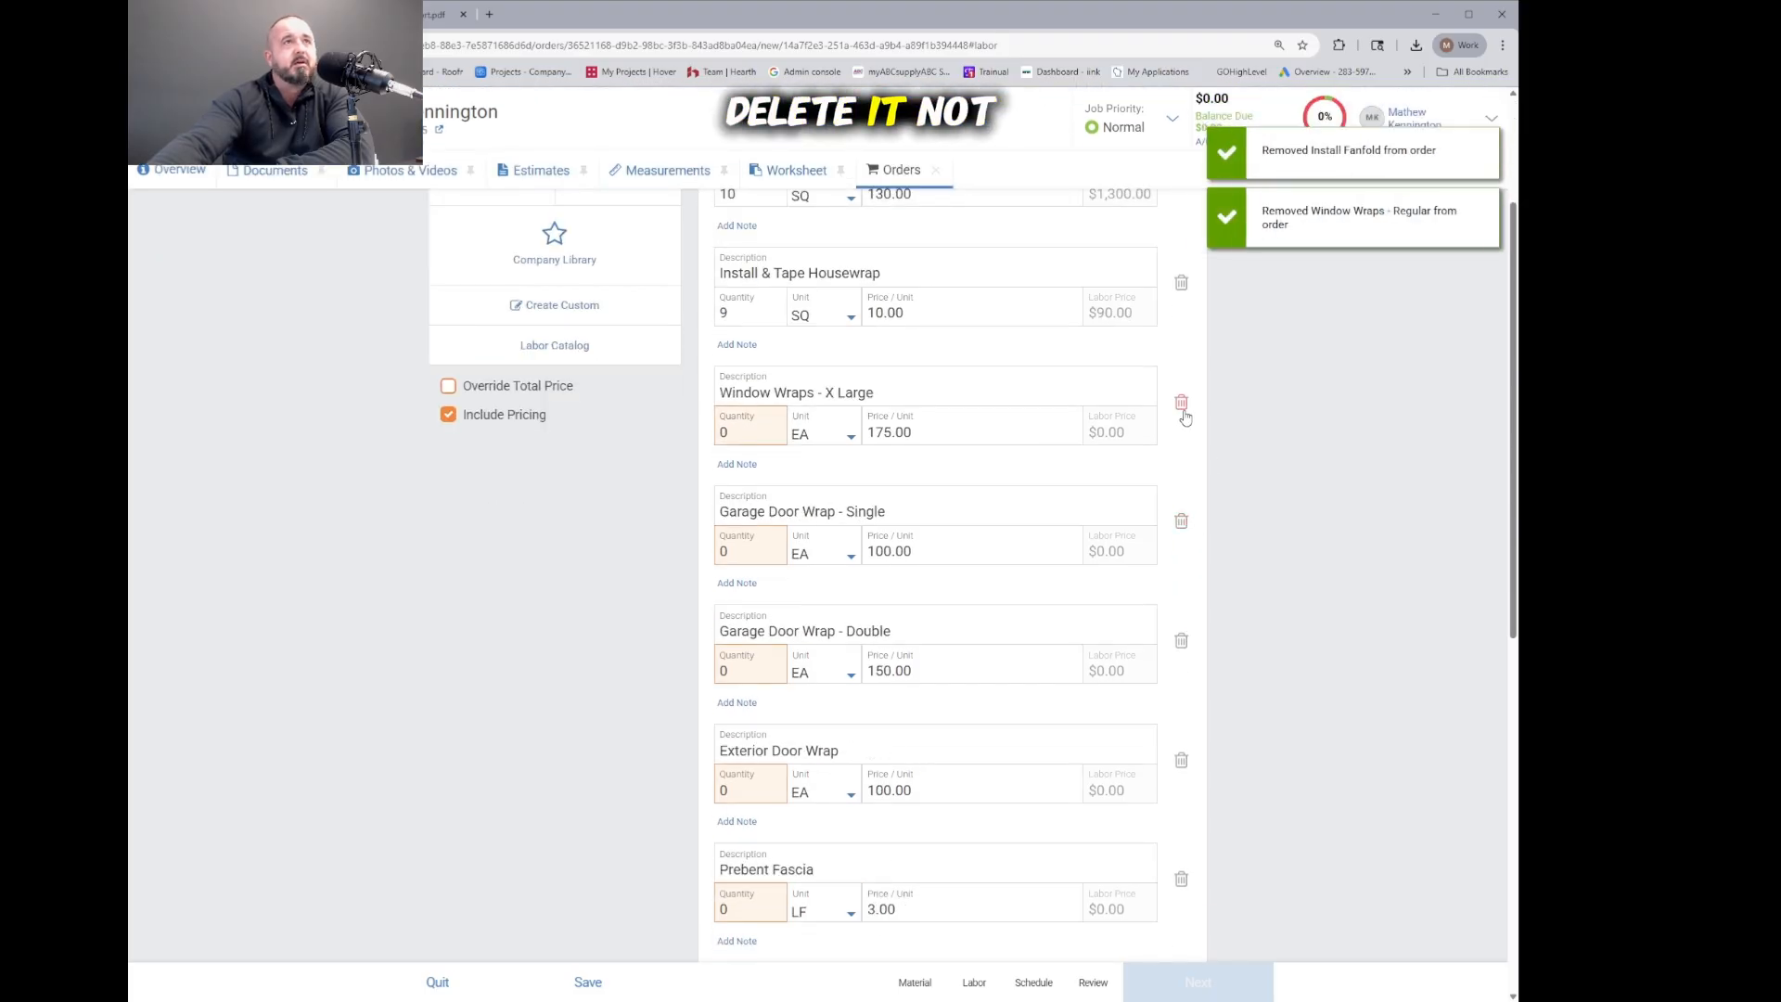
{"action": "left_click", "coordinate": [1182, 408]}
{"action": "left_click", "coordinate": [1183, 408]}
{"action": "left_click", "coordinate": [1182, 408]}
{"action": "left_click", "coordinate": [1182, 408]}
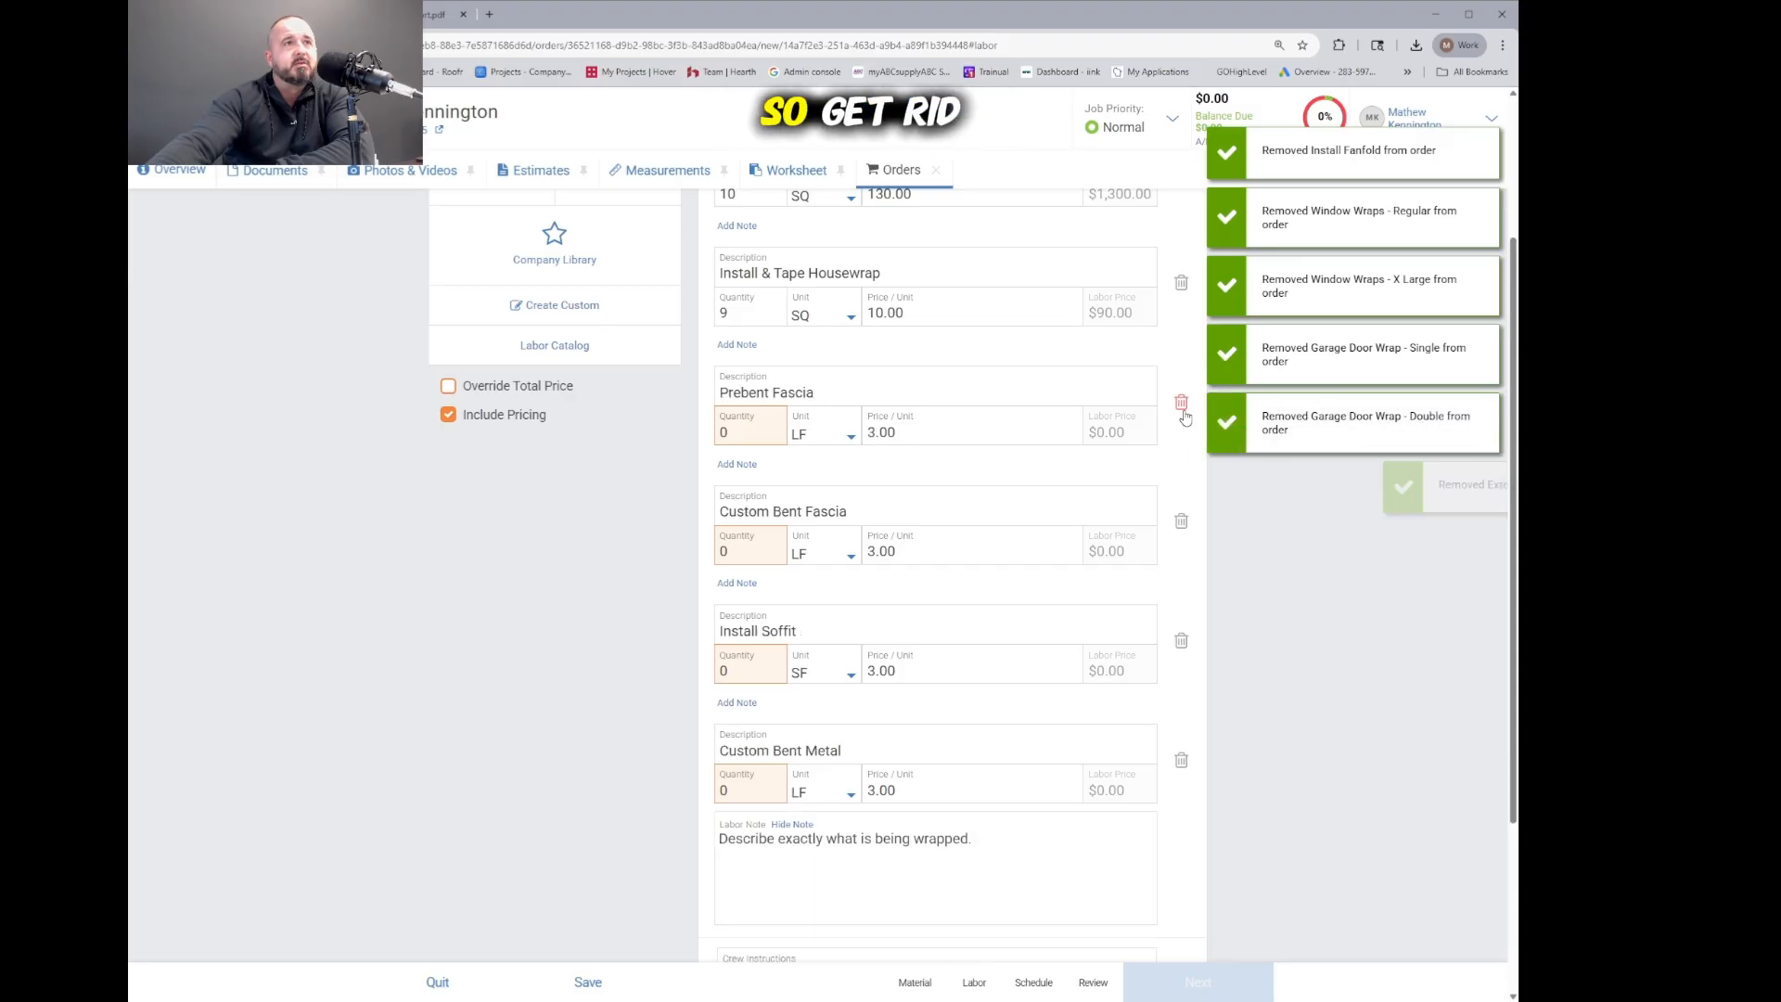
Step: Remove the Prebent Fascia, Custom Bent Fascia, Install Soffit and Custom Bent Metal labor items and proceed to scheduling
{"action": "left_click", "coordinate": [1183, 408]}
{"action": "left_click", "coordinate": [1182, 408]}
{"action": "left_click", "coordinate": [1183, 408]}
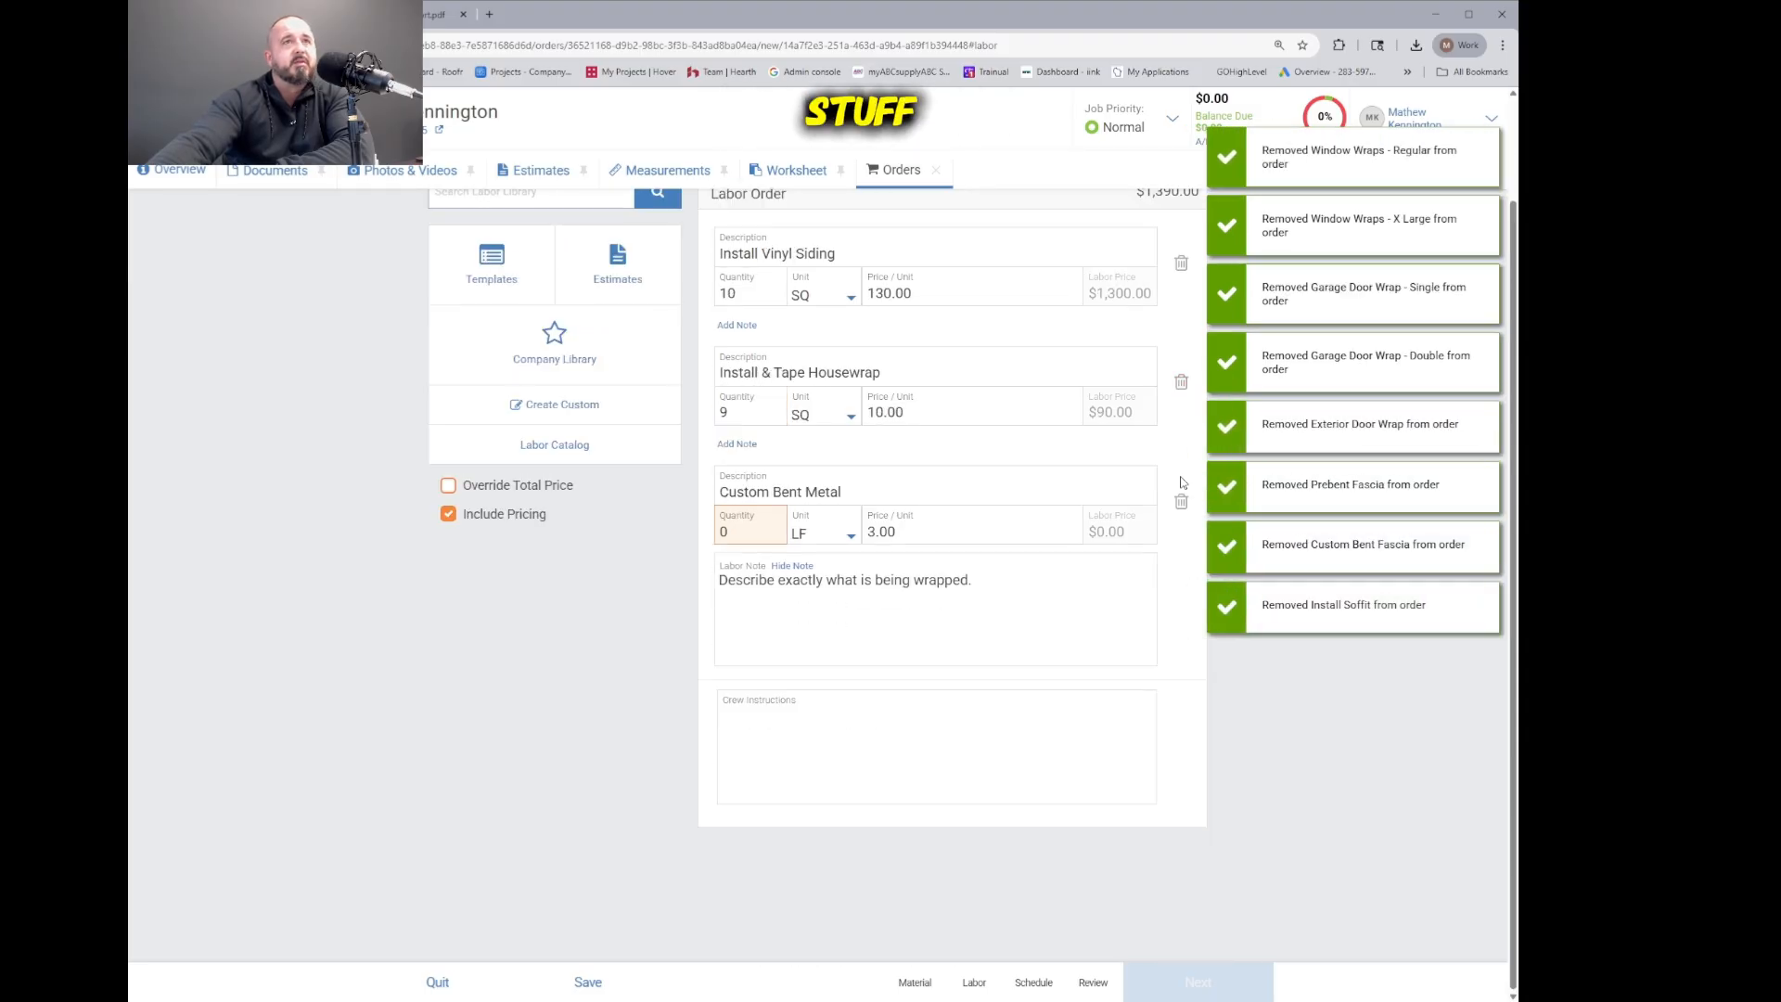
{"action": "left_click", "coordinate": [1182, 502]}
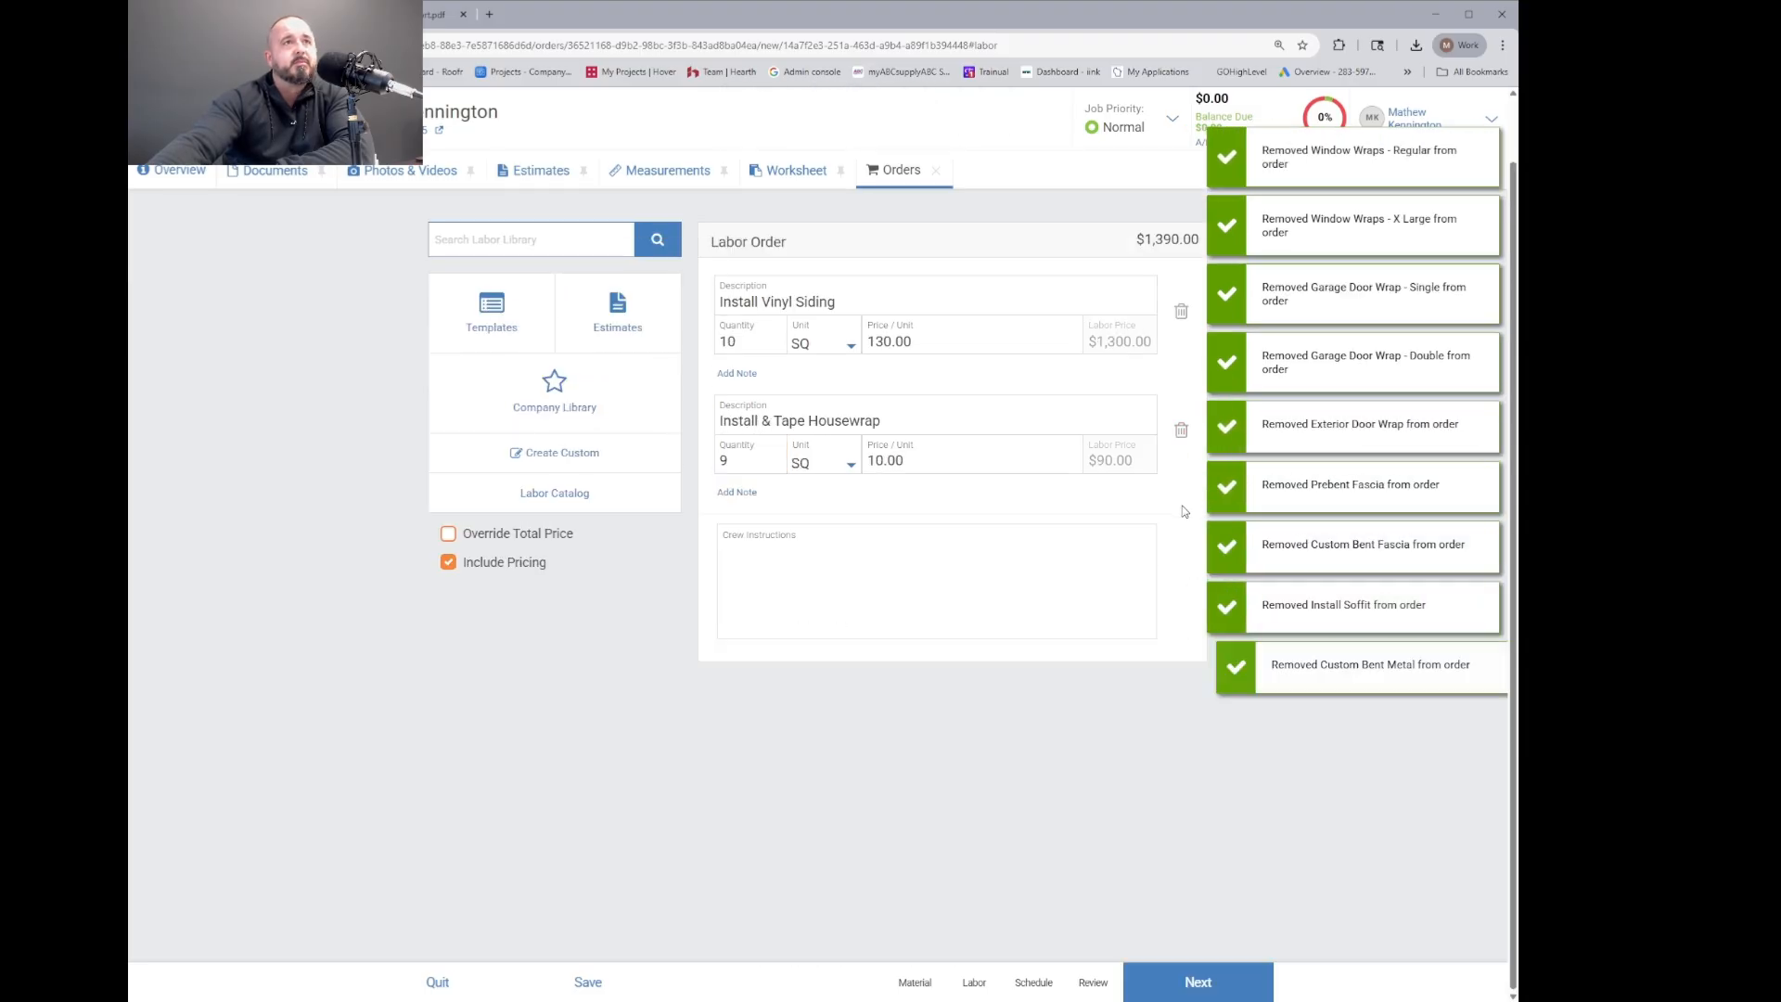
{"action": "left_click", "coordinate": [1181, 991]}
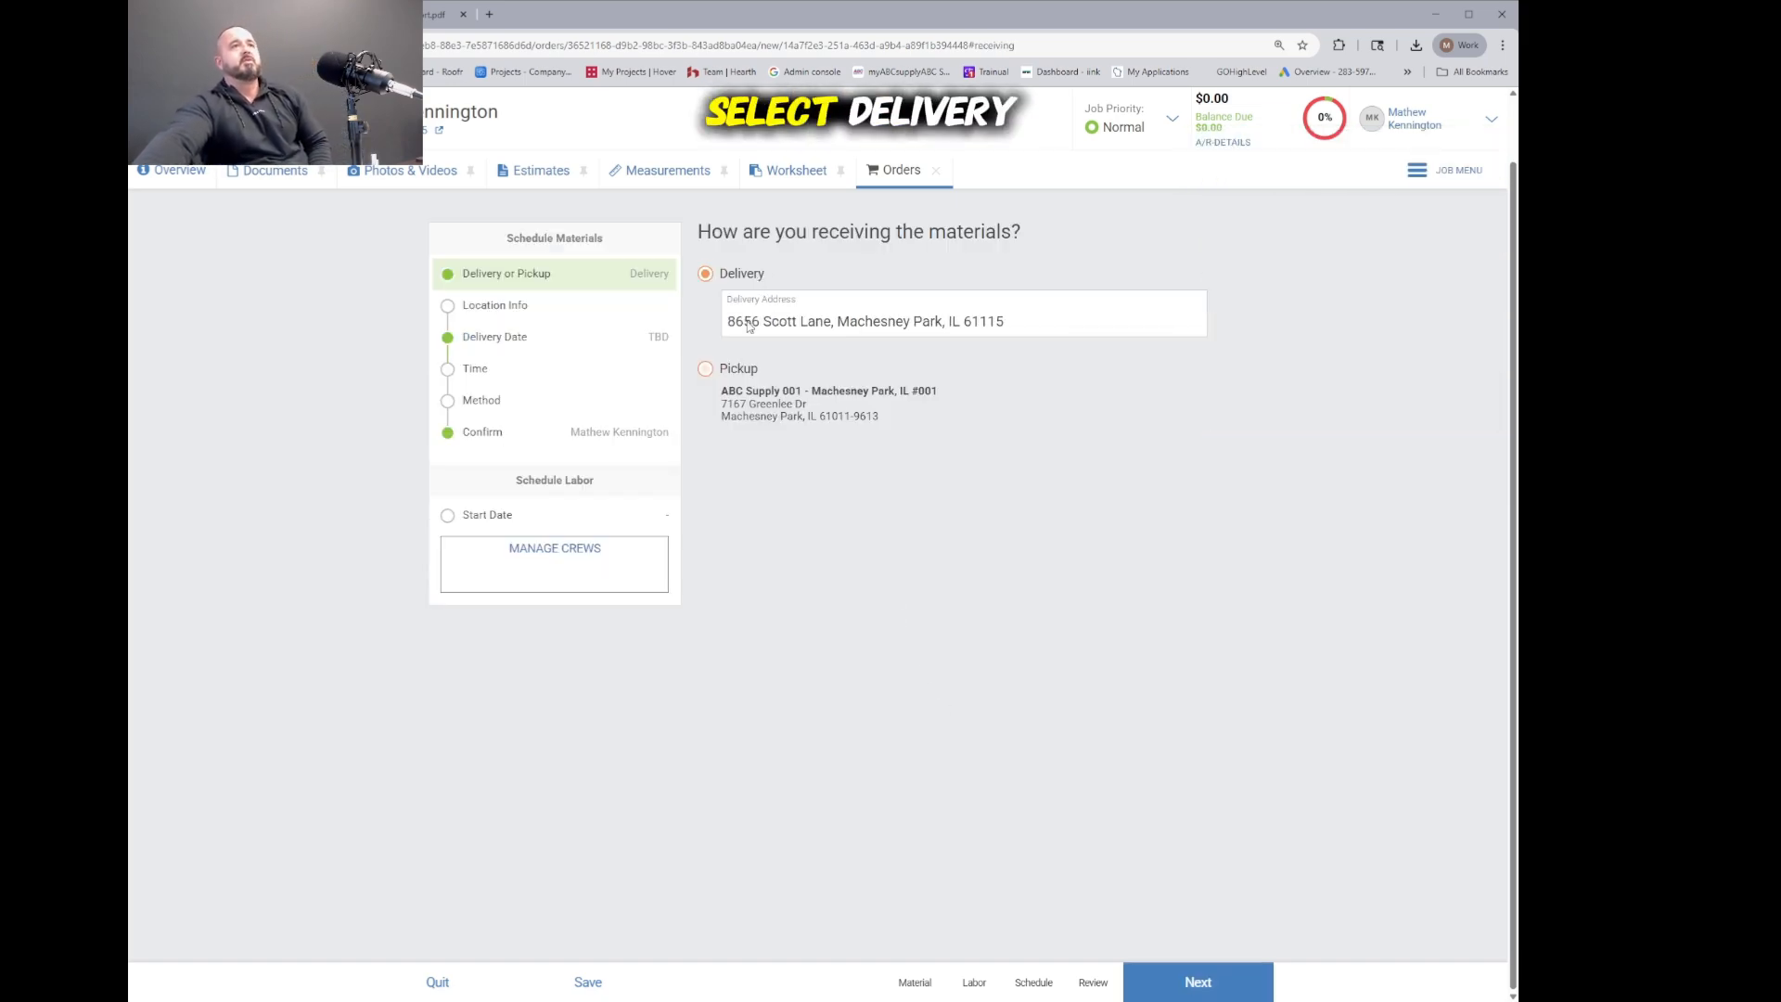
Step: Keep Delivery, mark the location as Remodel and enter the placement details "Drop at top left hand side of driveway. Do not put on grass."
{"action": "left_click", "coordinate": [1238, 984]}
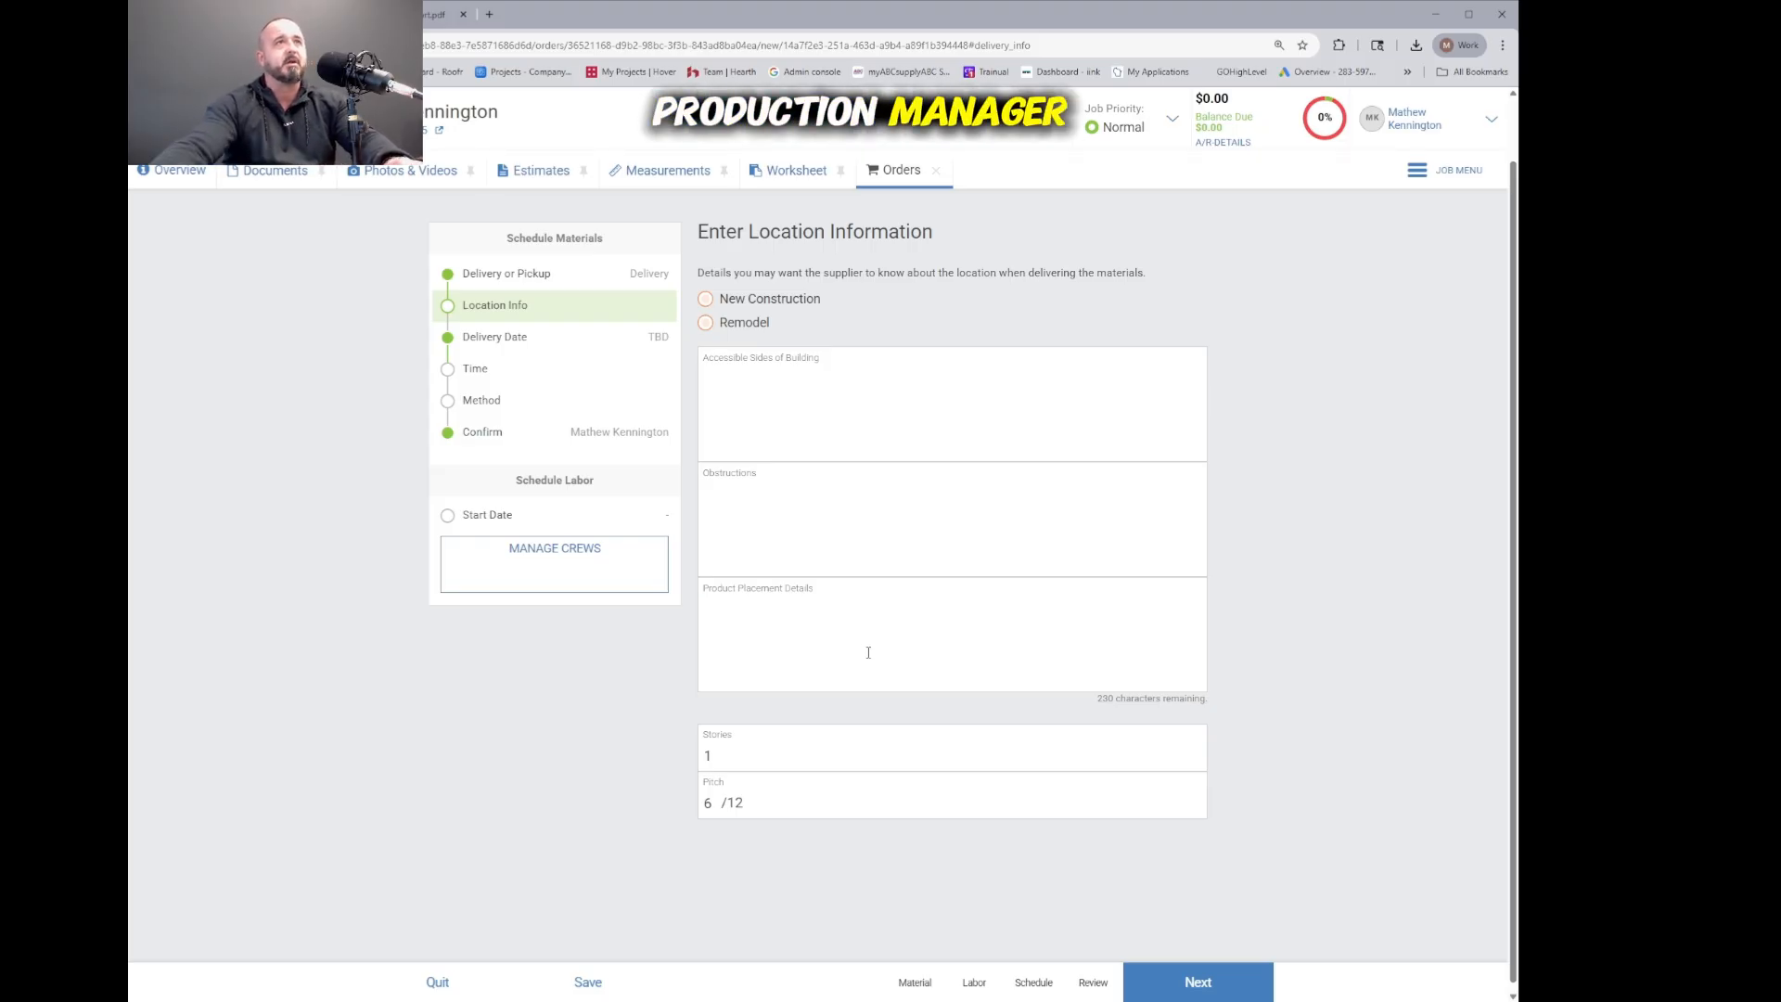
{"action": "left_click", "coordinate": [707, 322]}
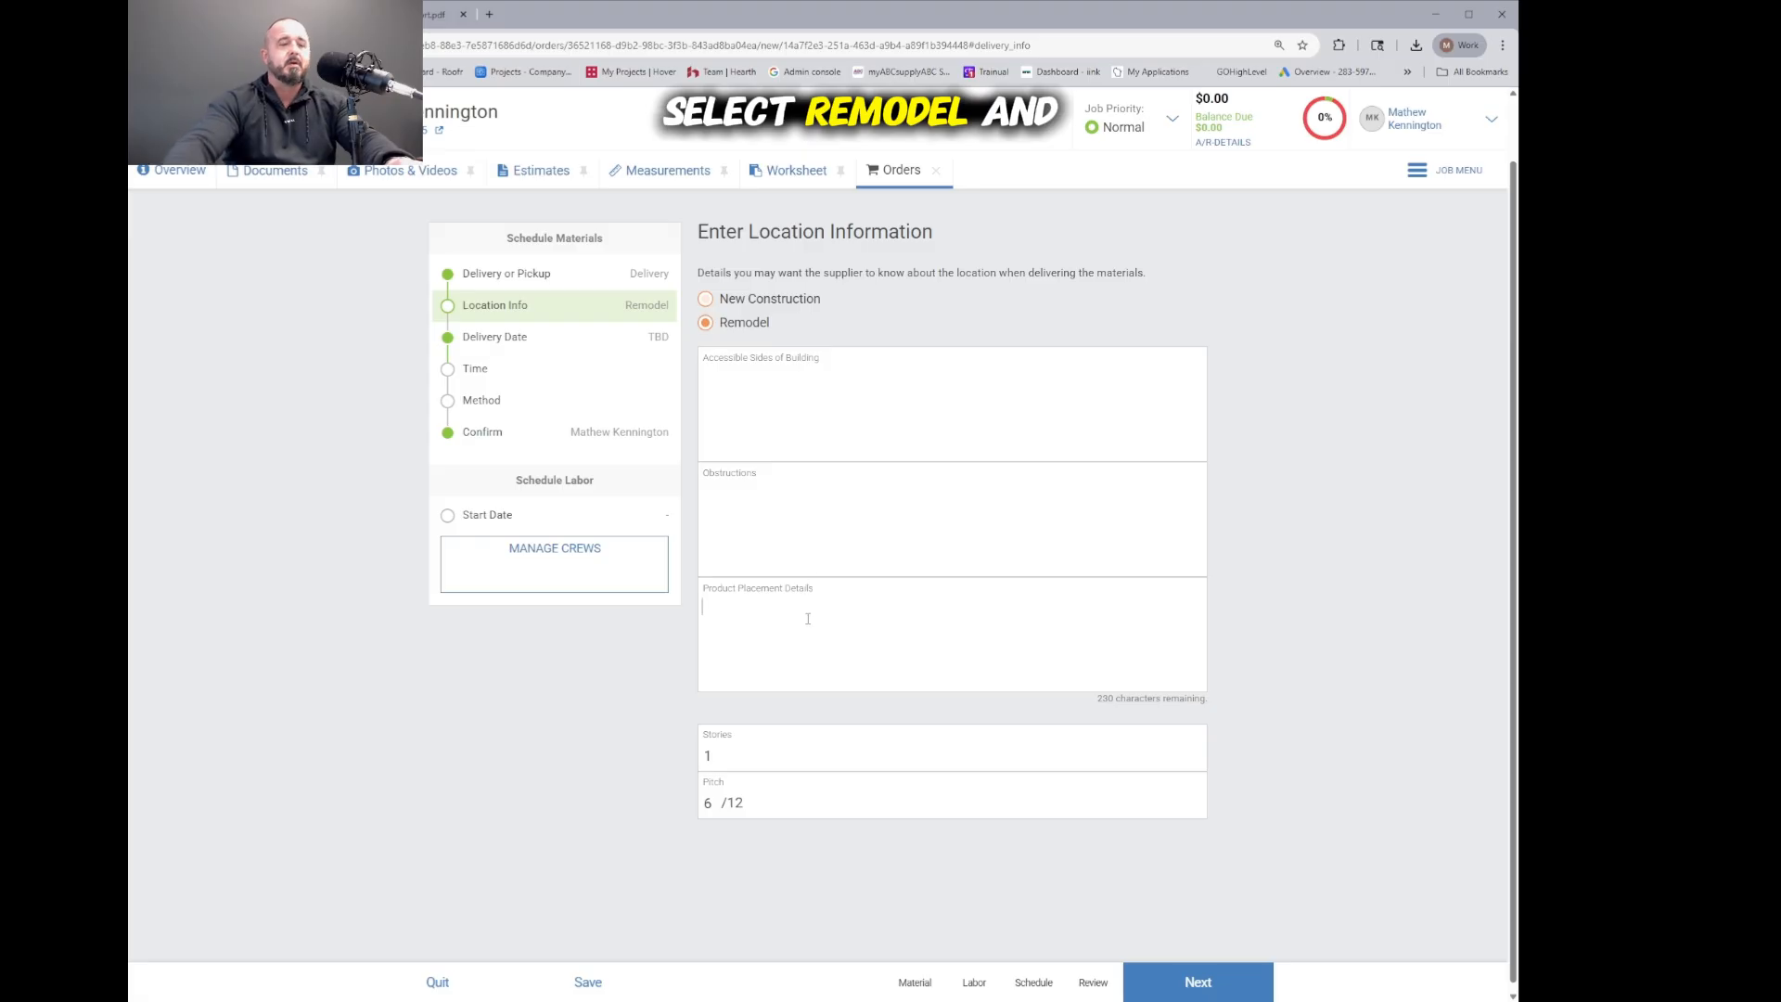
{"action": "type", "text": "Drop "}
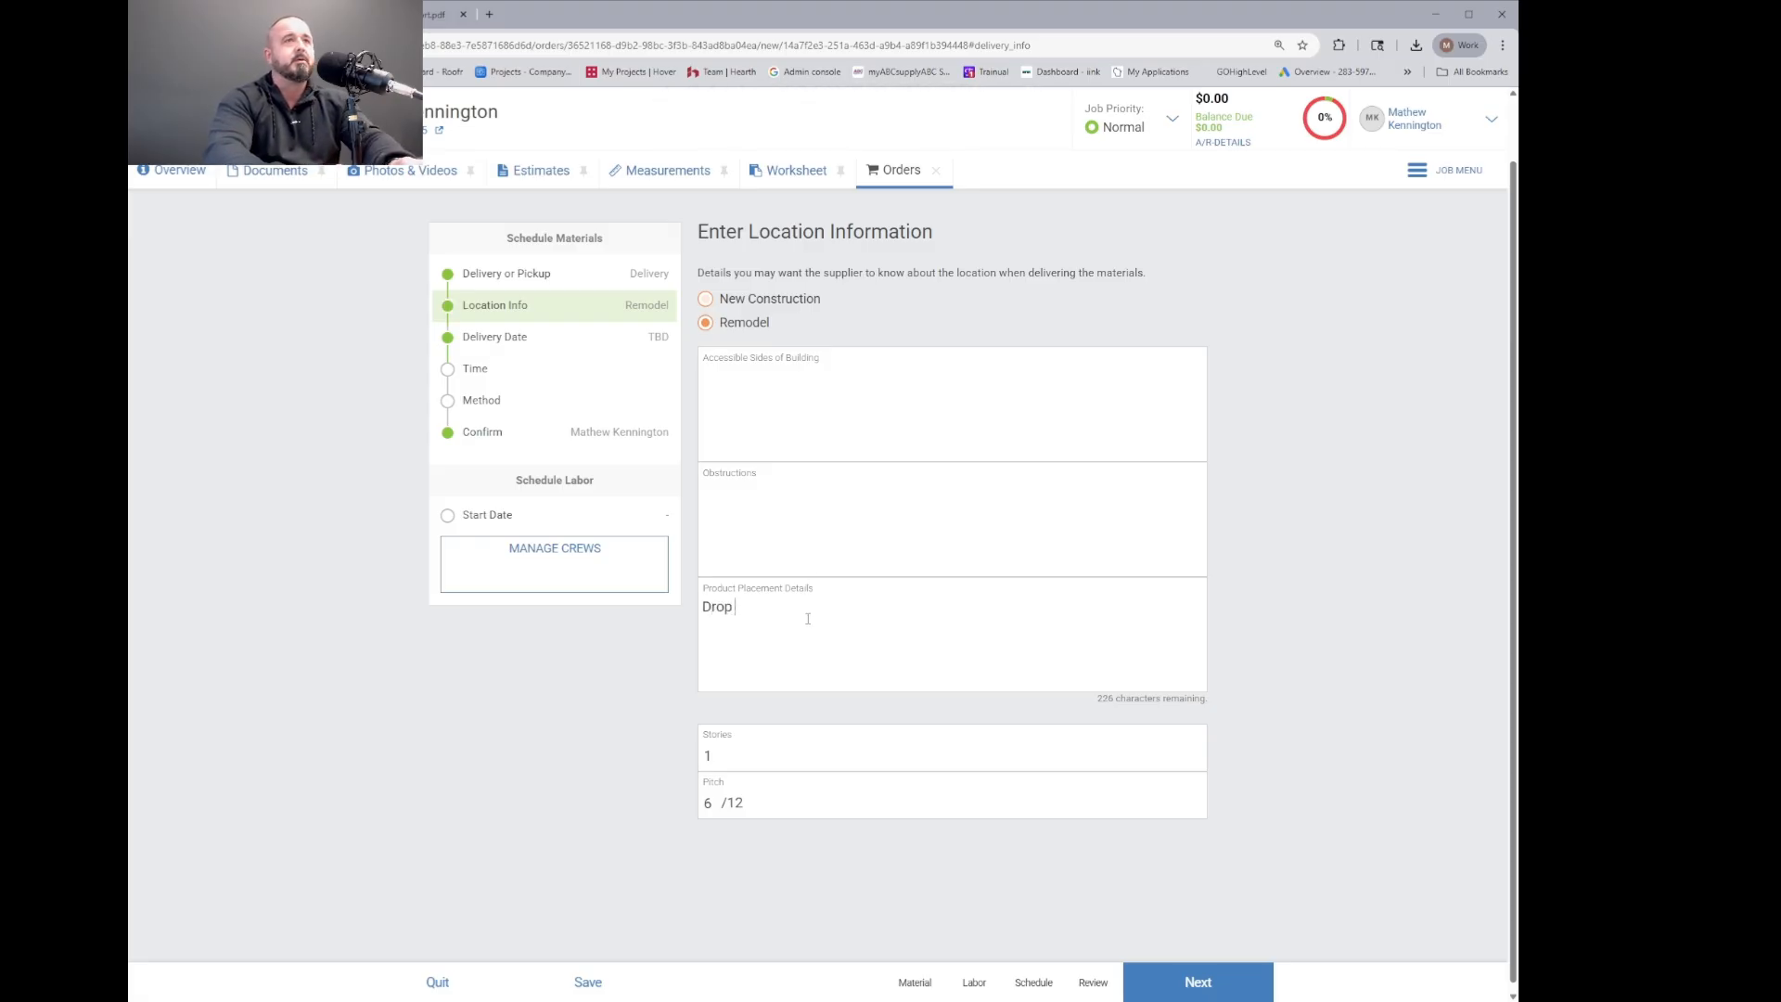
{"action": "type", "text": "at to"}
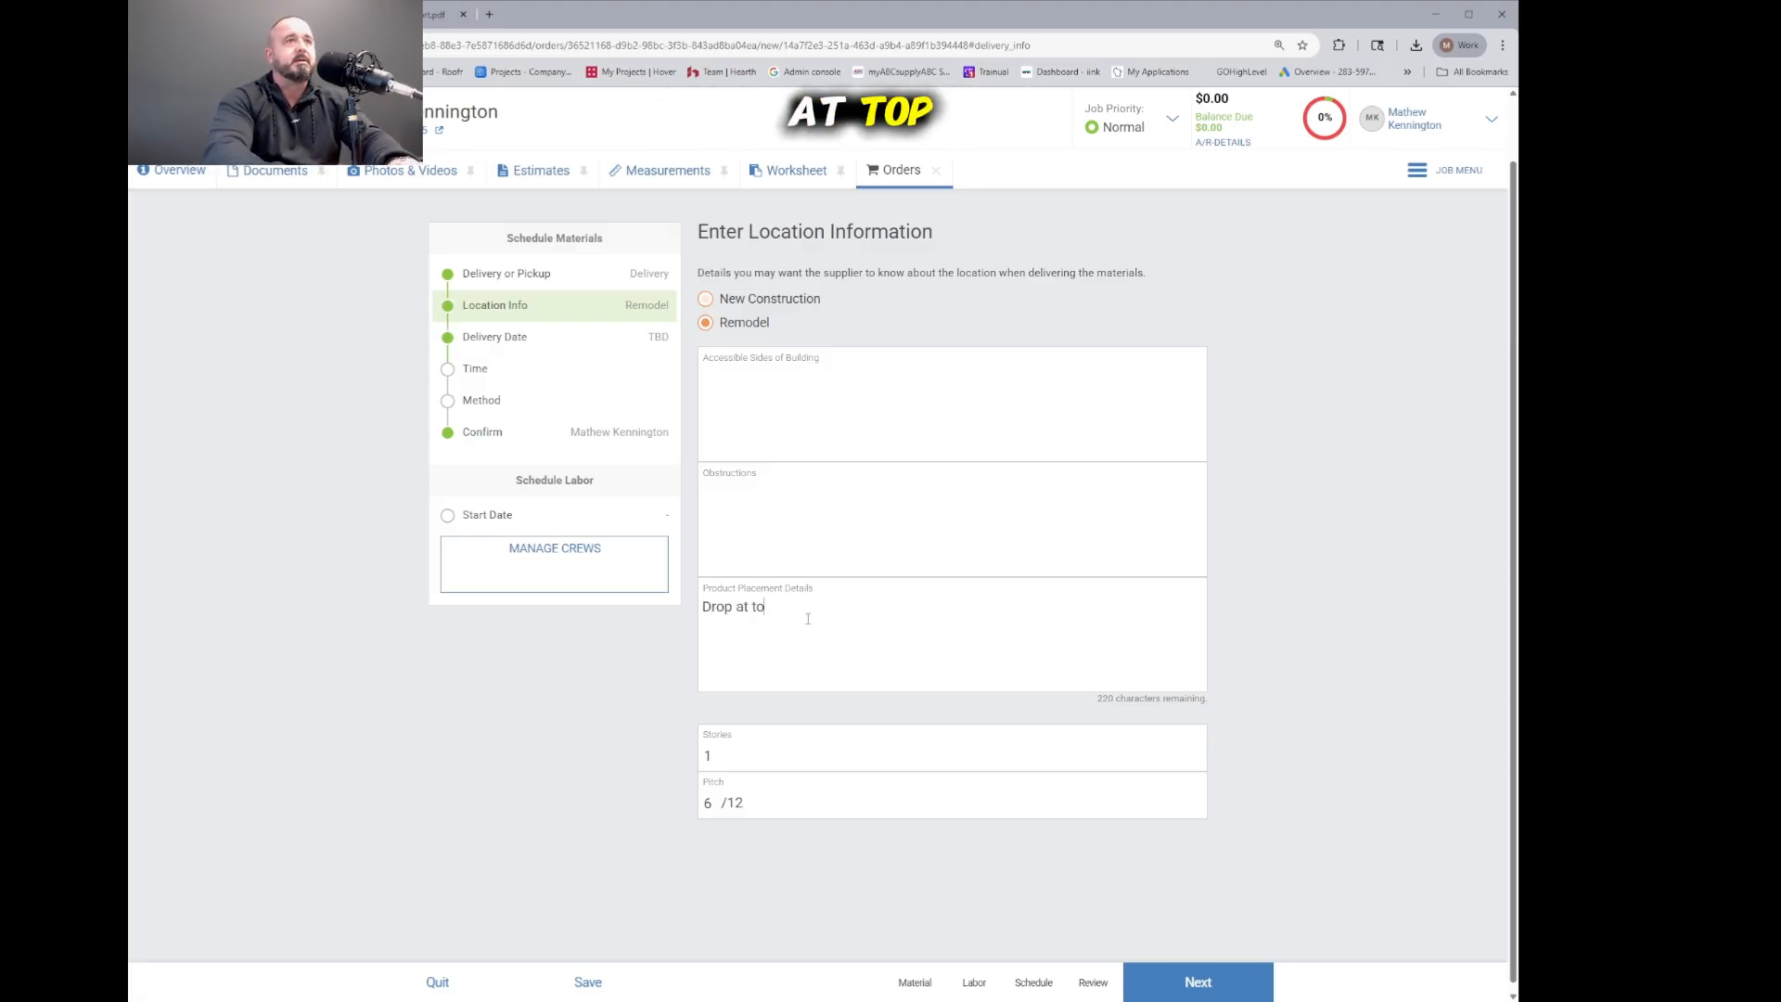
{"action": "type", "text": "p left hand side of dreive"}
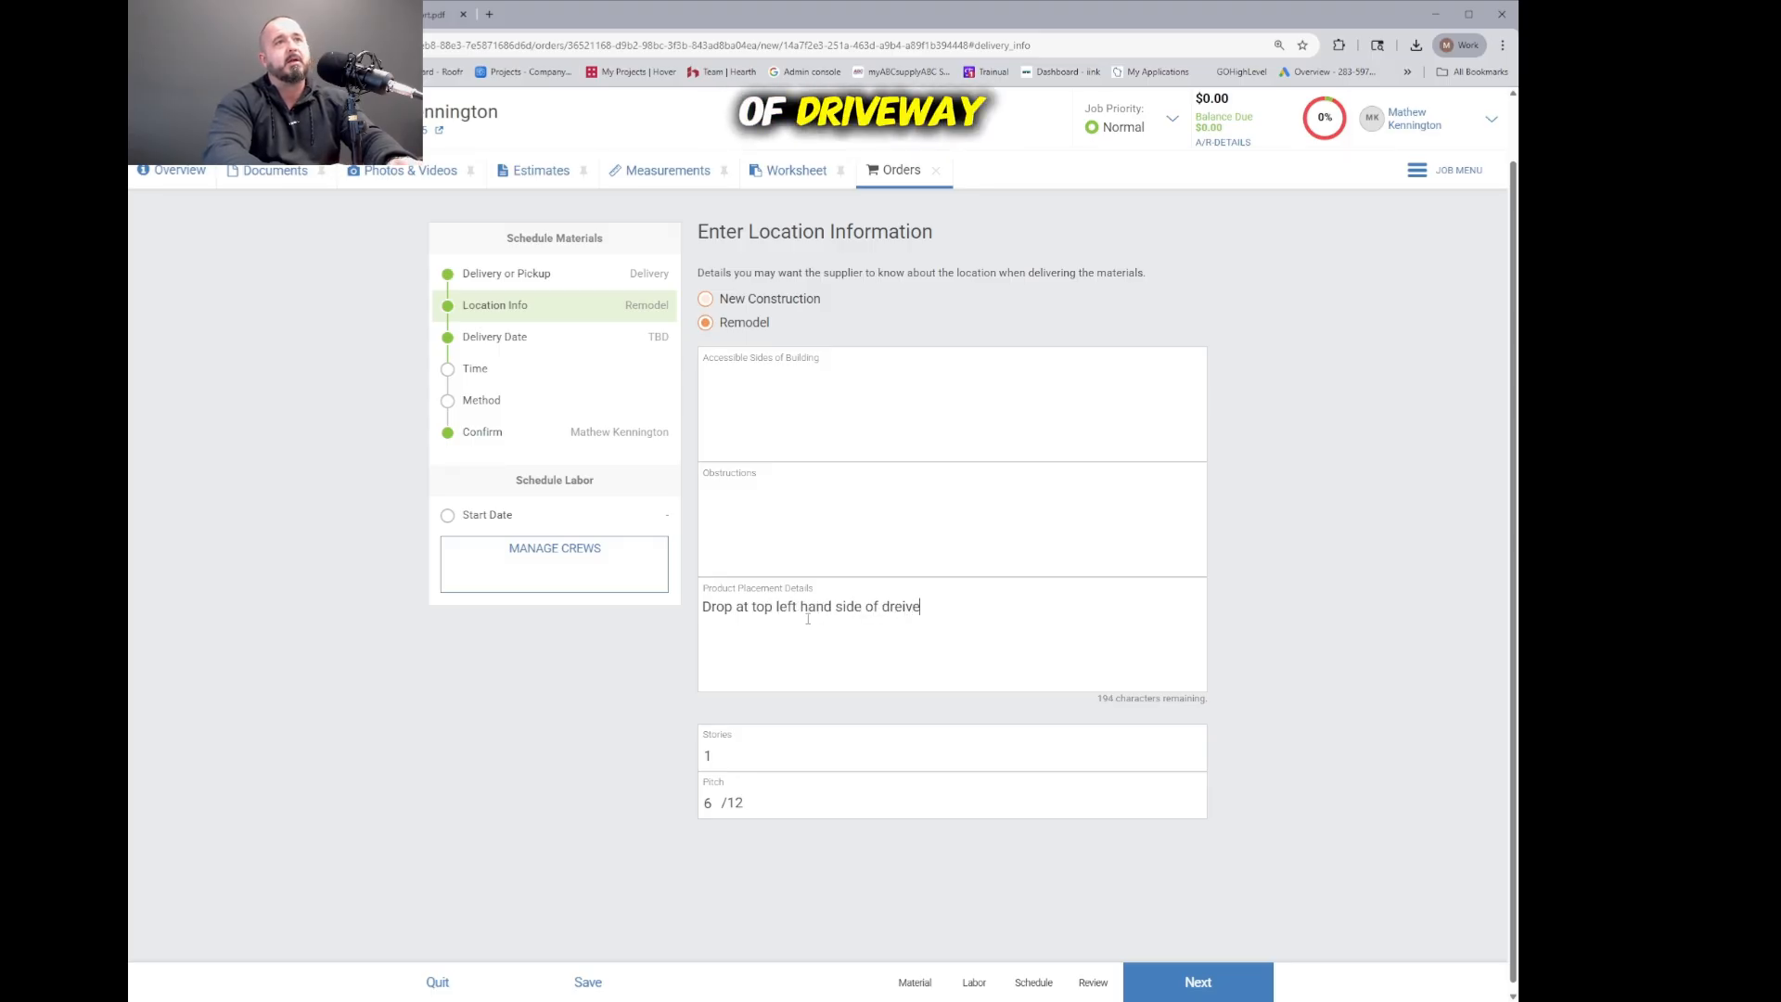
{"action": "key", "text": "BackSpace"}
{"action": "key", "text": "BackSpace"}
{"action": "key", "text": "BackSpace"}
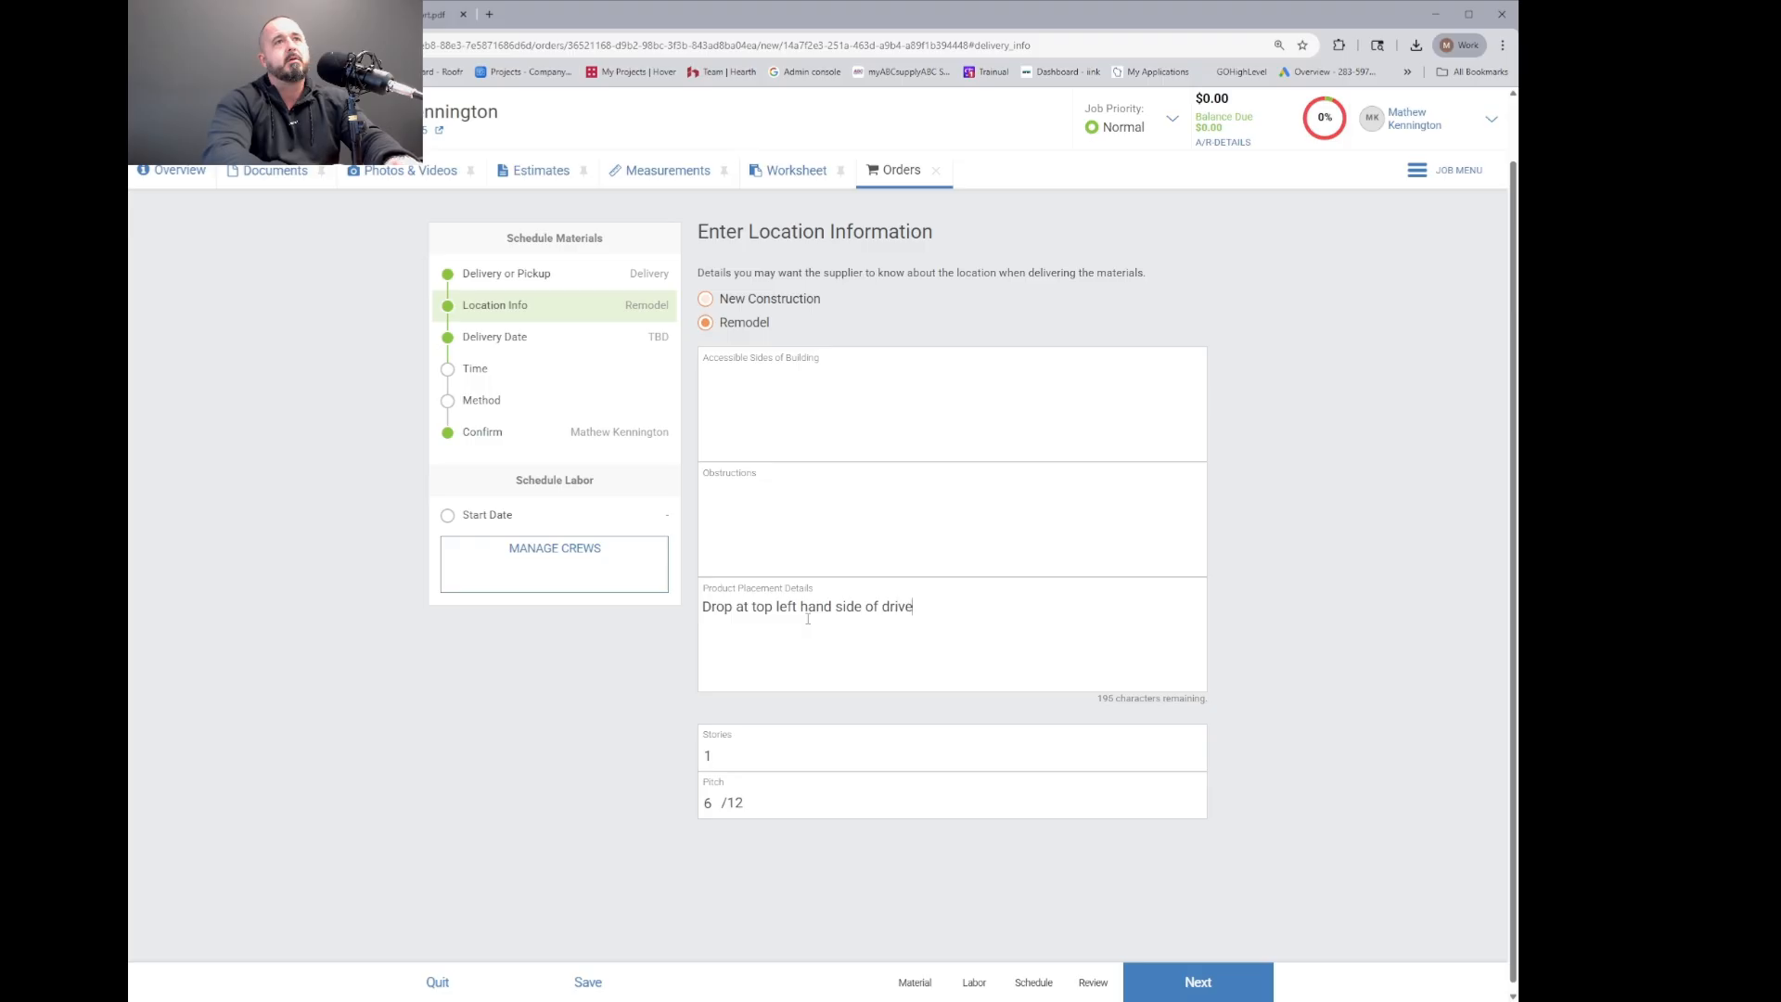
{"action": "type", "text": "Do"}
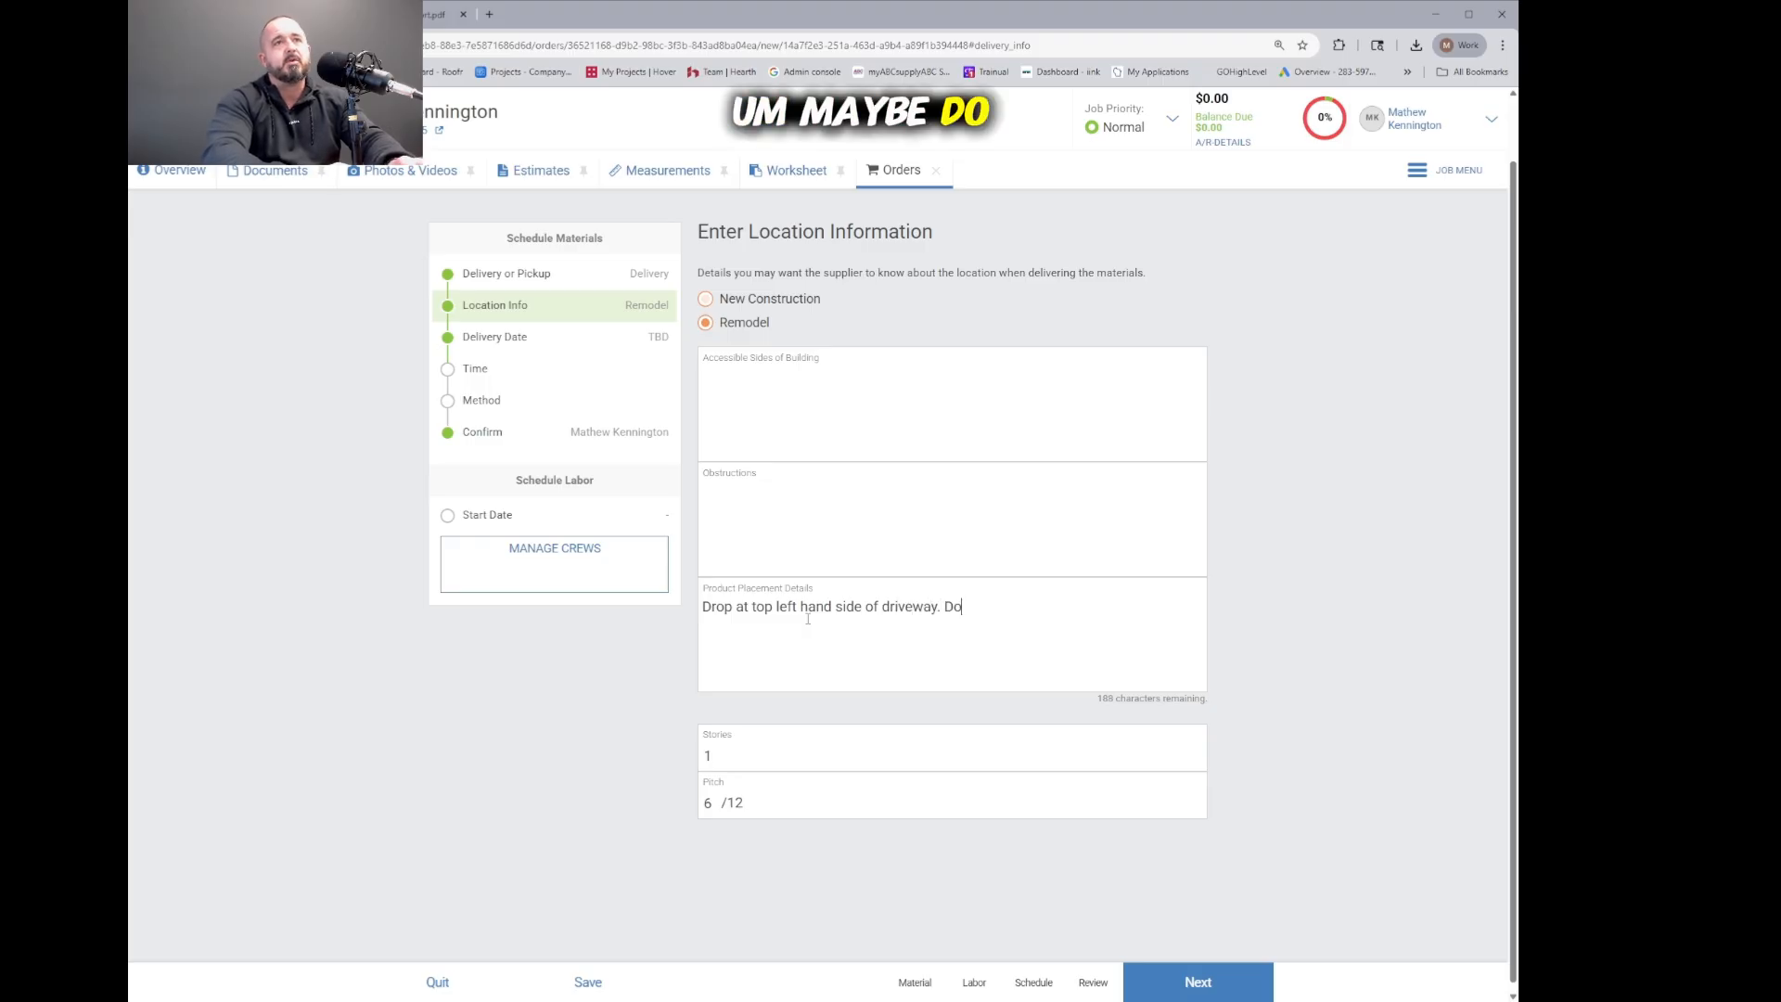
{"action": "type", "text": " not put on grass."}
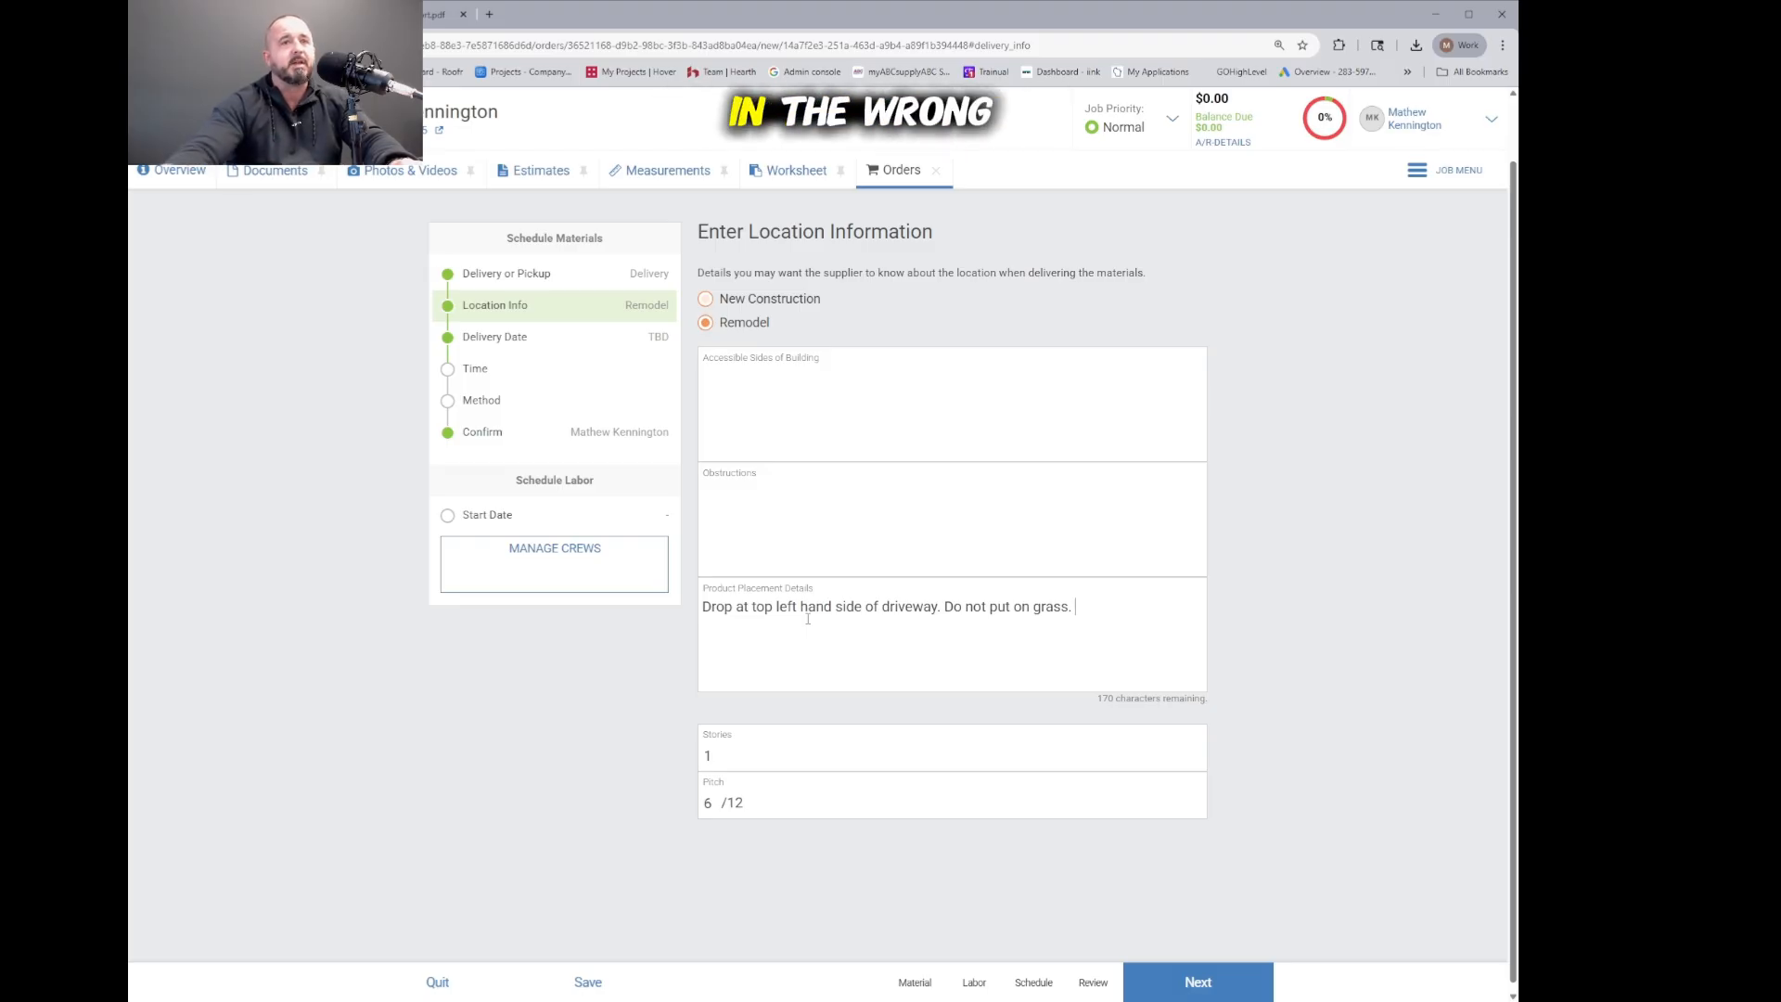
Step: Leave the delivery date as TBD and save the Siding Order as a draft
{"action": "left_click", "coordinate": [1159, 981]}
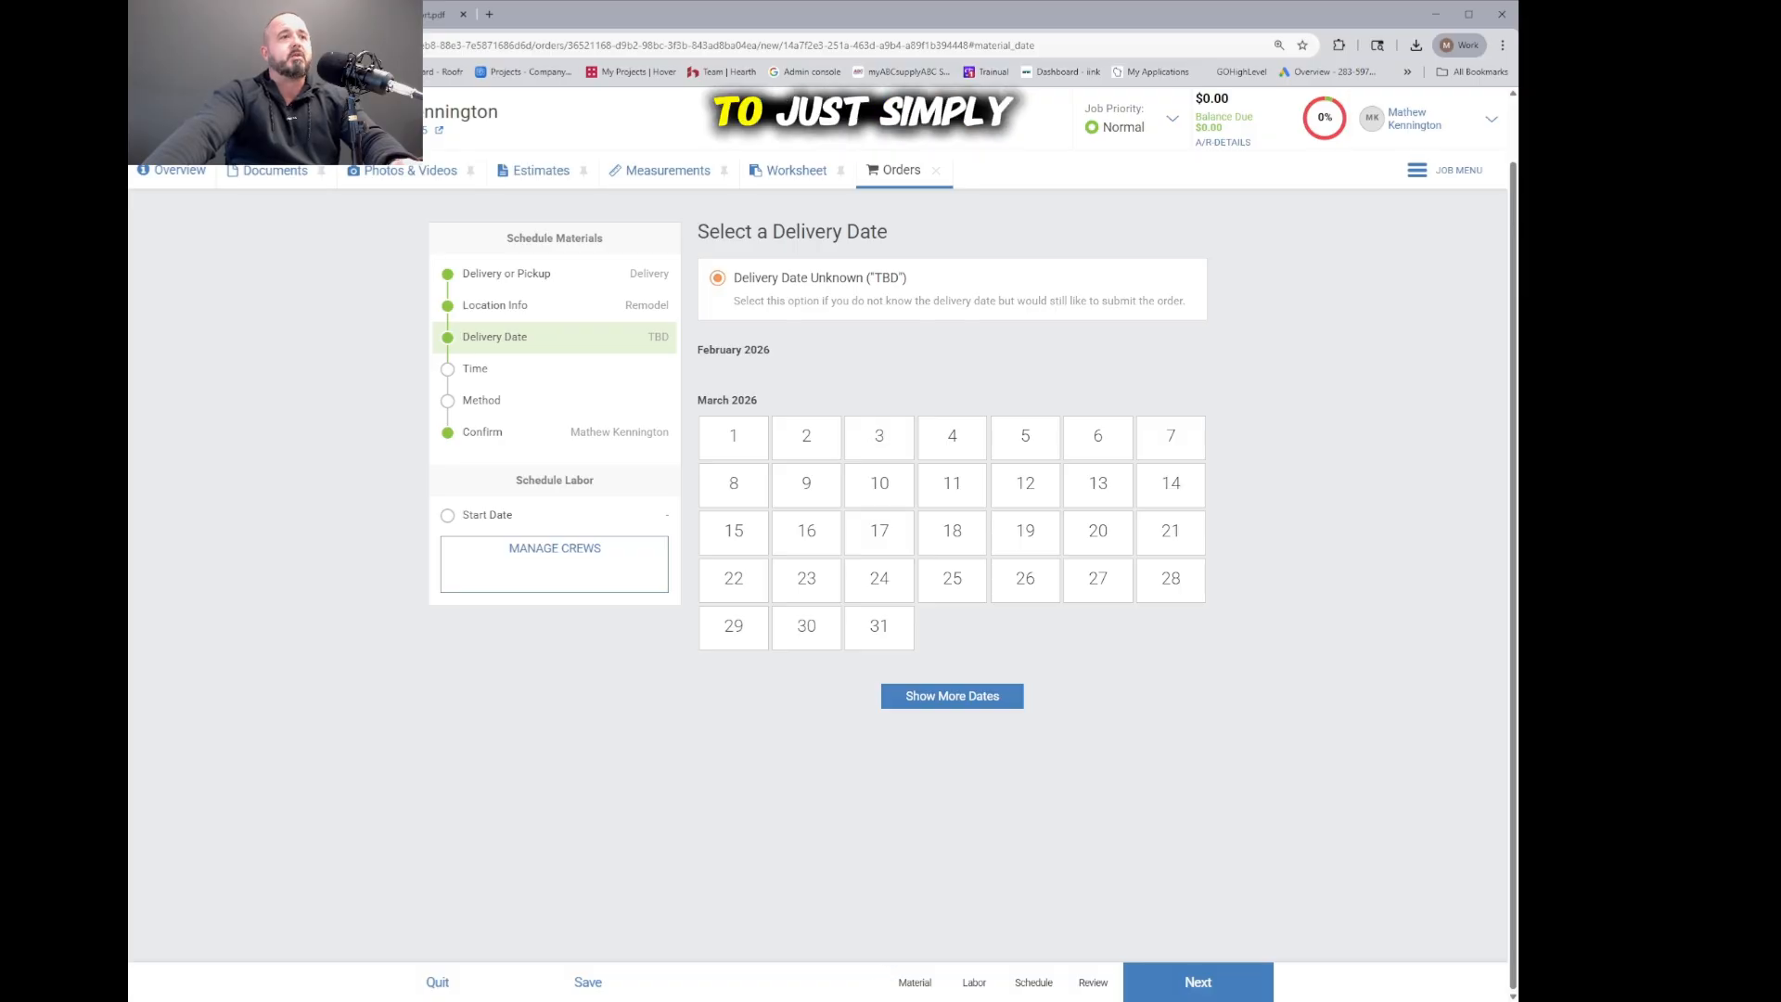
{"action": "left_click", "coordinate": [614, 990]}
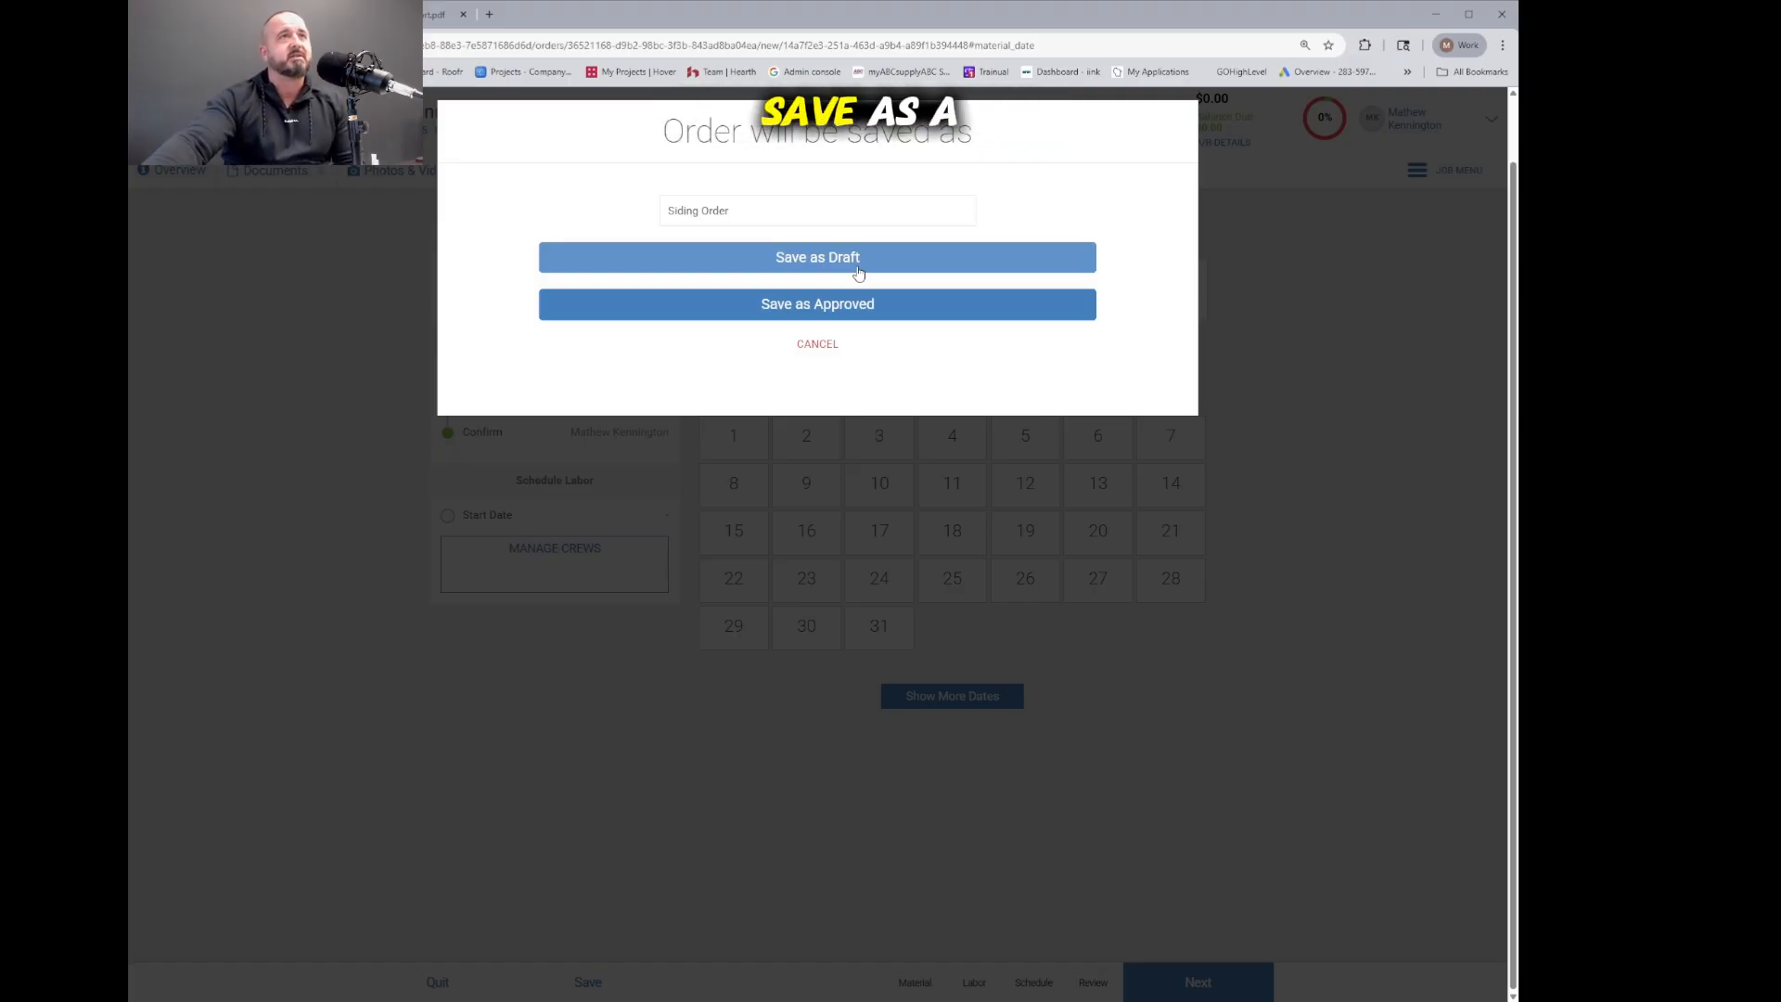
{"action": "left_click", "coordinate": [858, 269]}
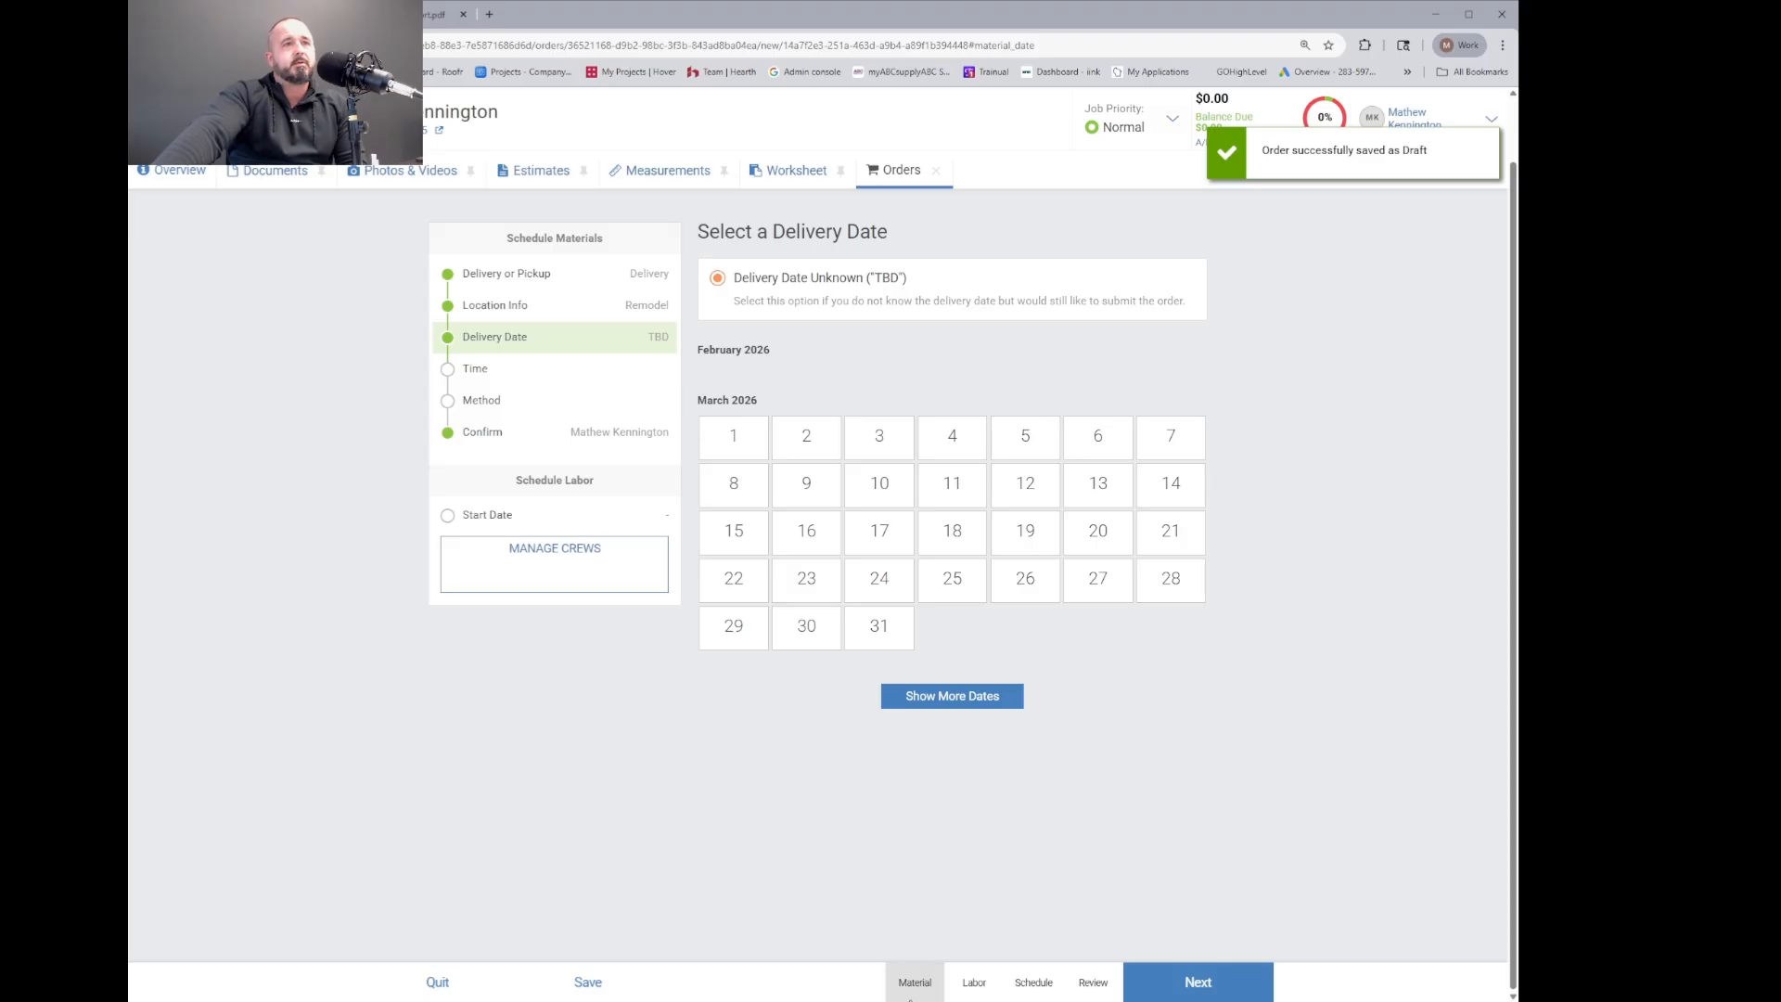
Step: Open the order review and examine the material prices, the material and labor totals, and the combined total
{"action": "left_click", "coordinate": [1092, 981]}
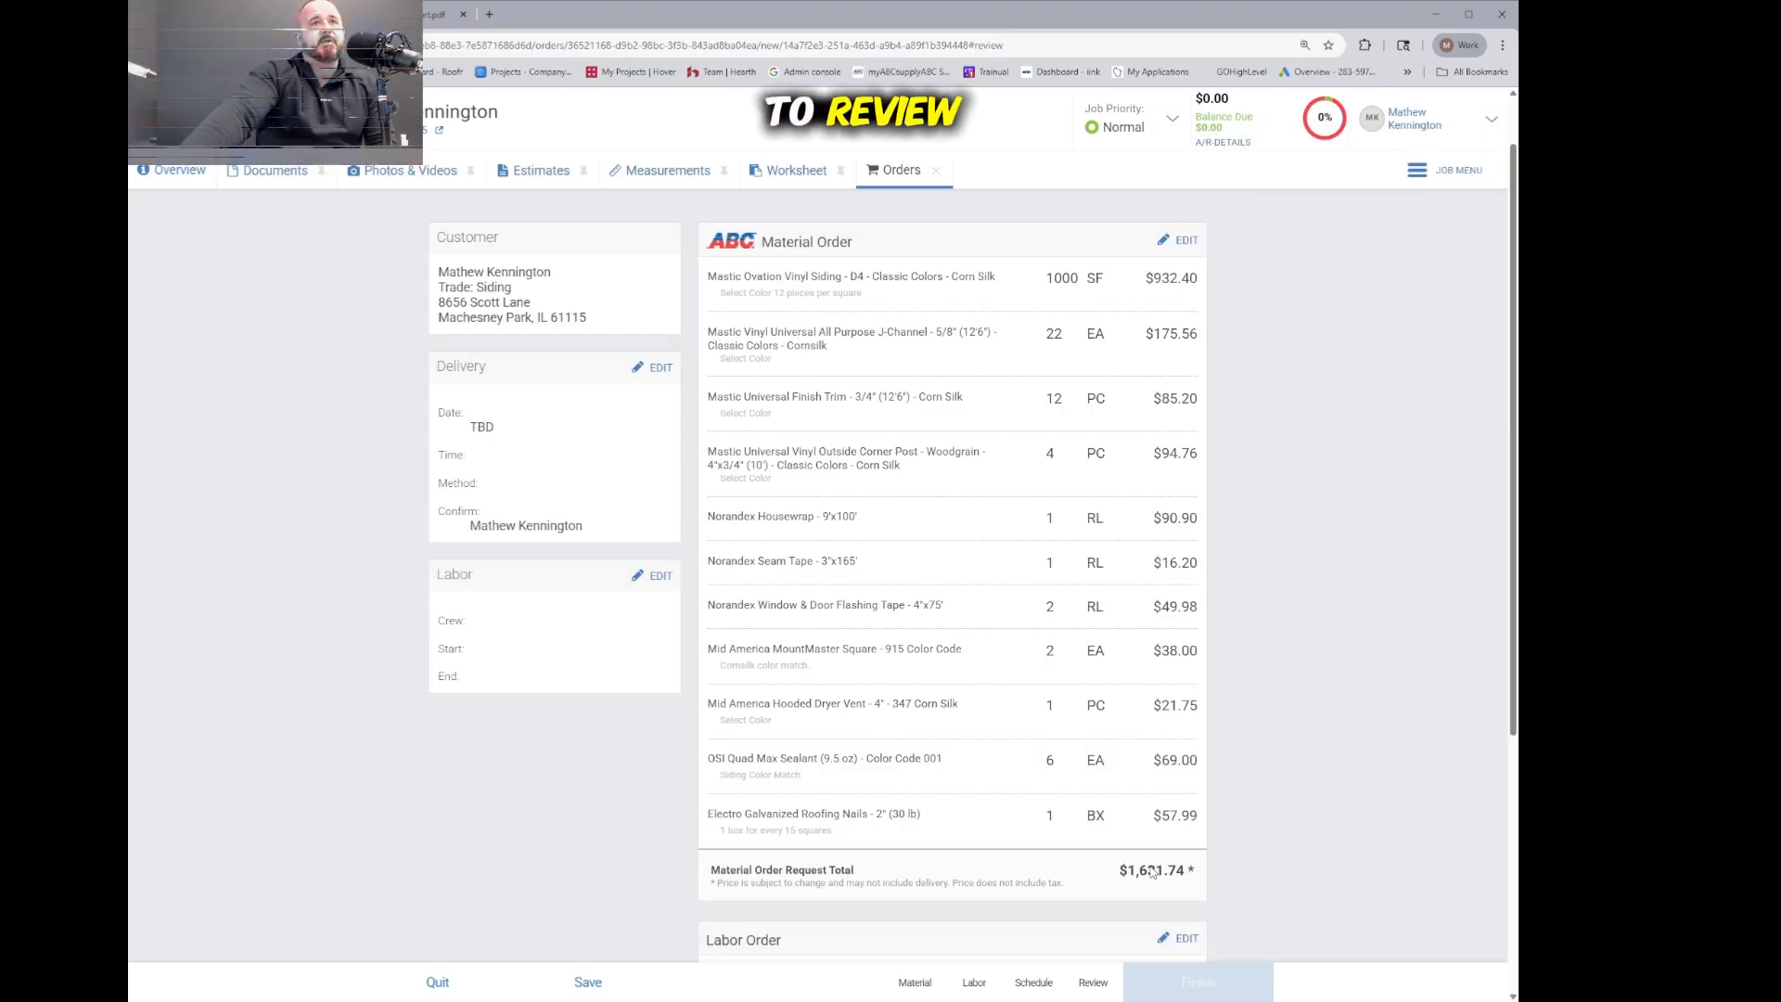
{"action": "scroll", "coordinate": [1507, 390], "scroll_direction": "down", "scroll_amount": 4}
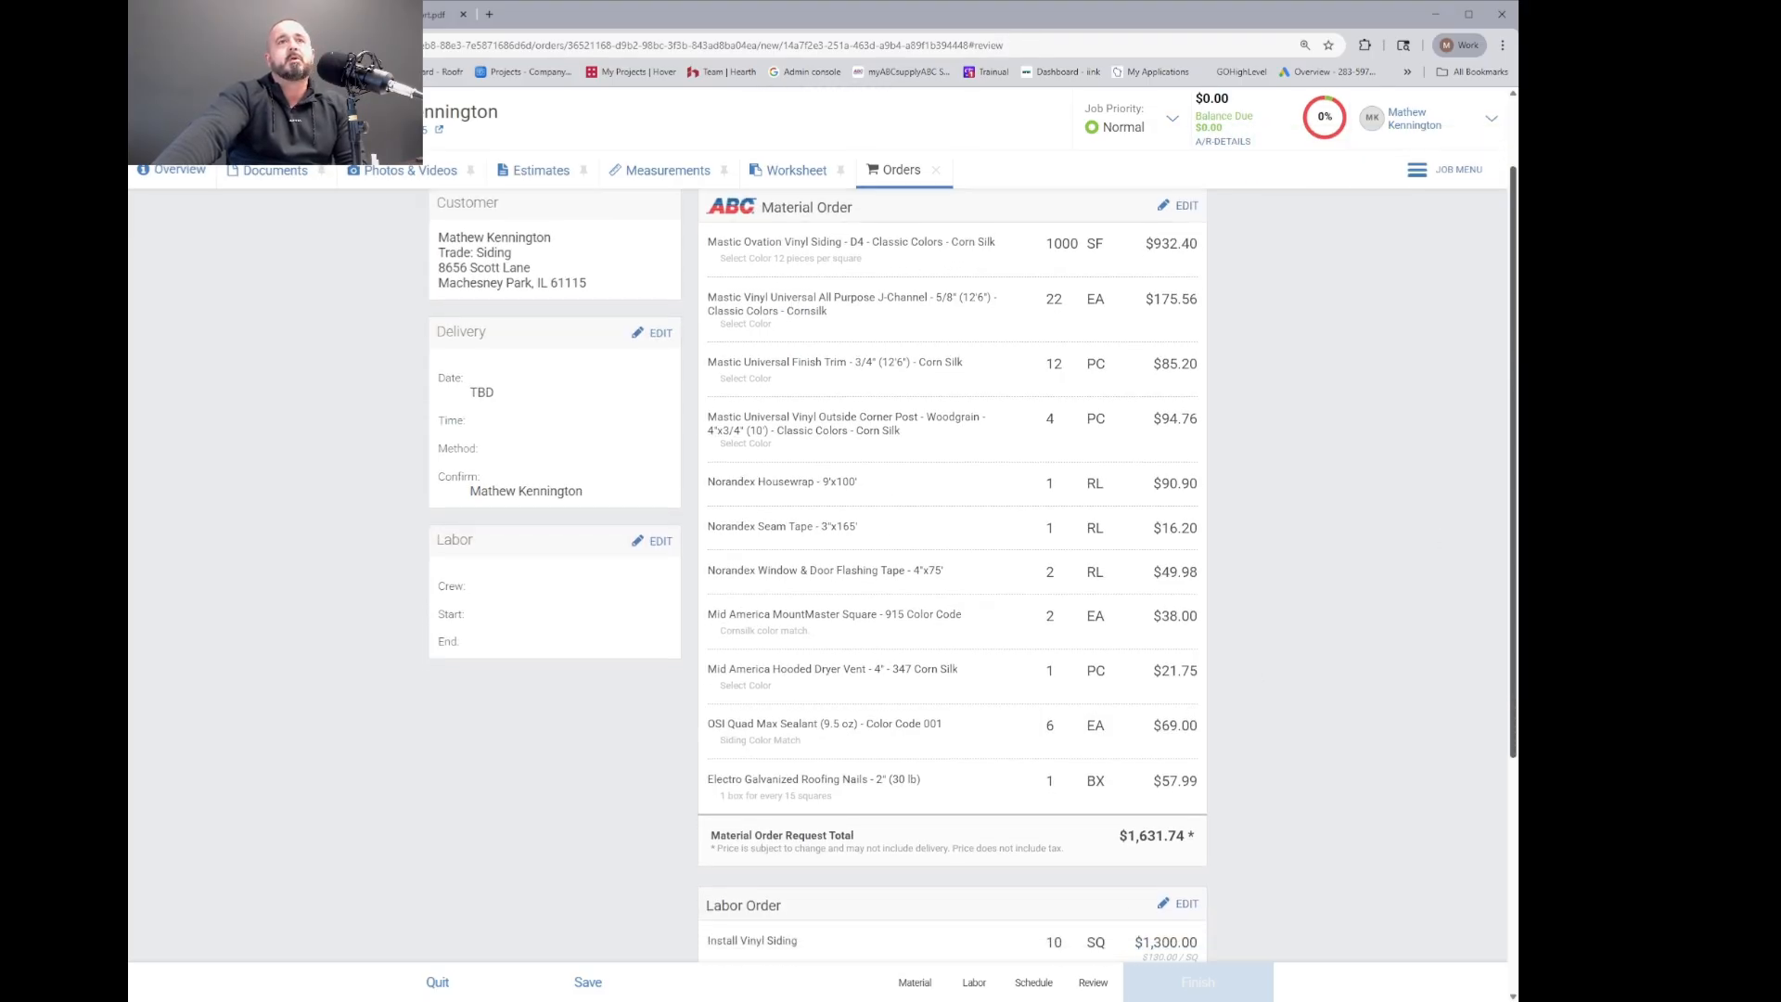
{"action": "scroll", "coordinate": [1507, 389], "scroll_direction": "up", "scroll_amount": 2}
{"action": "scroll", "coordinate": [1184, 265], "scroll_direction": "up", "scroll_amount": 2}
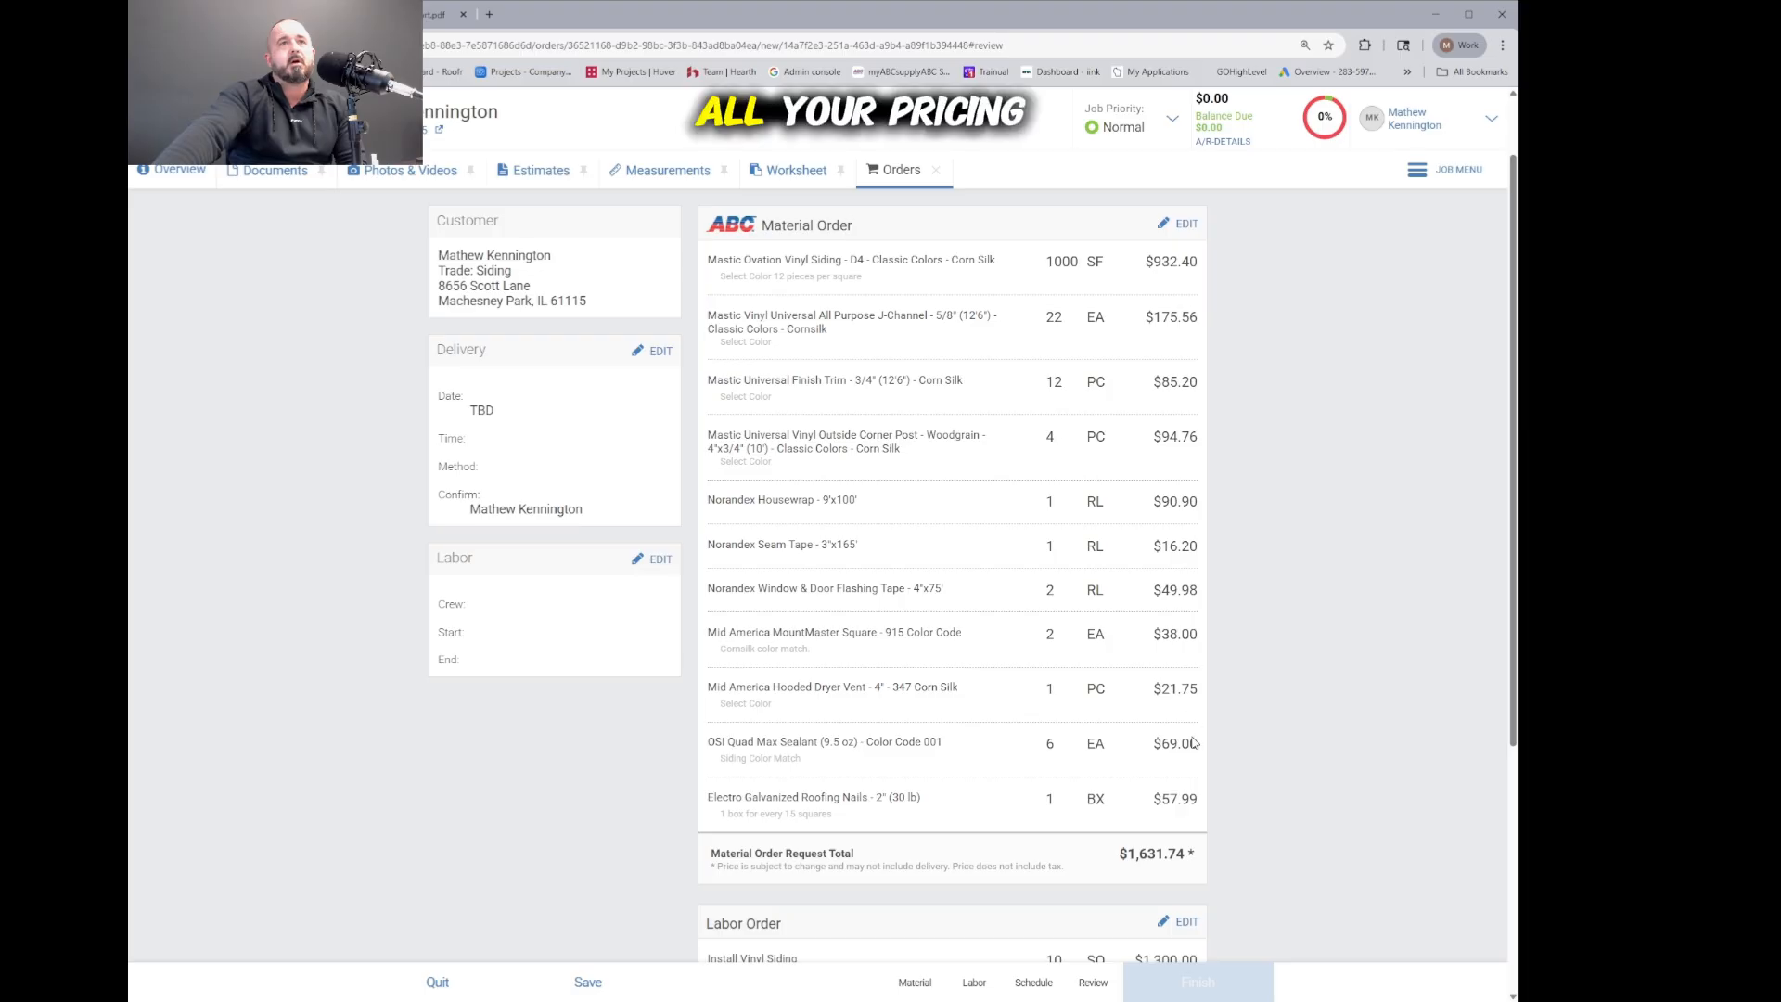
{"action": "left_click_drag", "start_coordinate": [1129, 854], "coordinate": [1207, 850]}
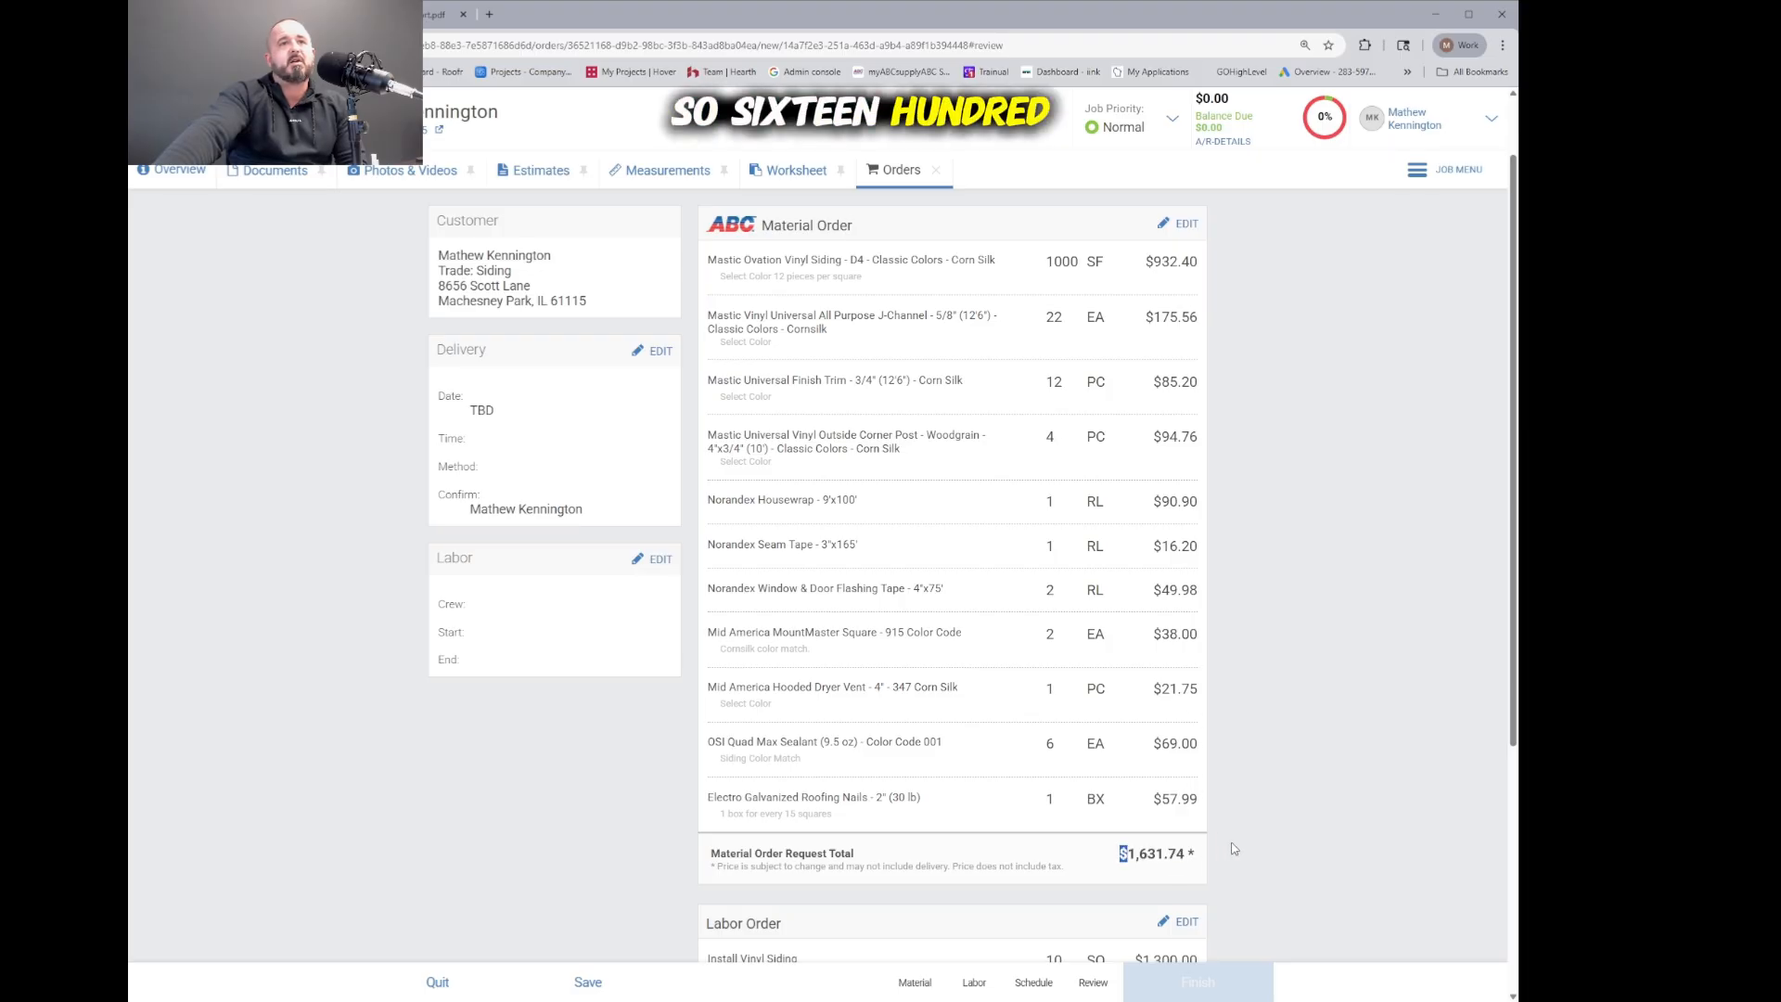
{"action": "left_click_drag", "start_coordinate": [1514, 613], "coordinate": [1515, 731]}
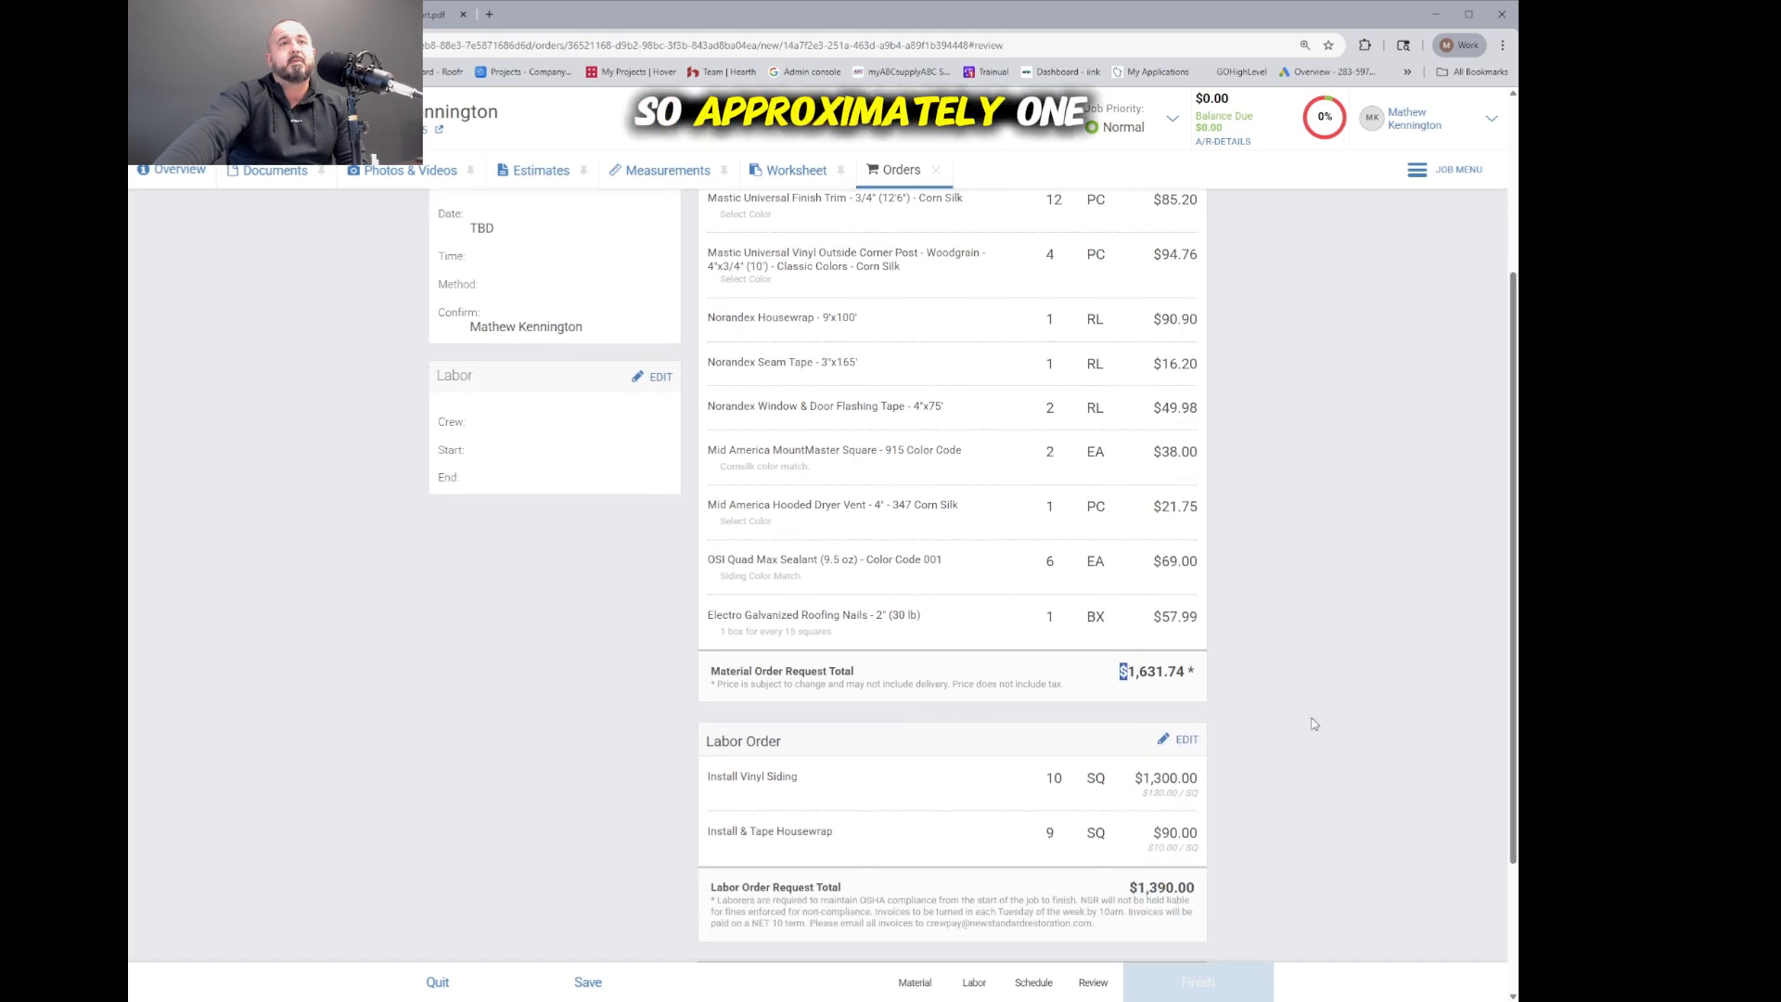
{"action": "left_click", "coordinate": [1115, 685]}
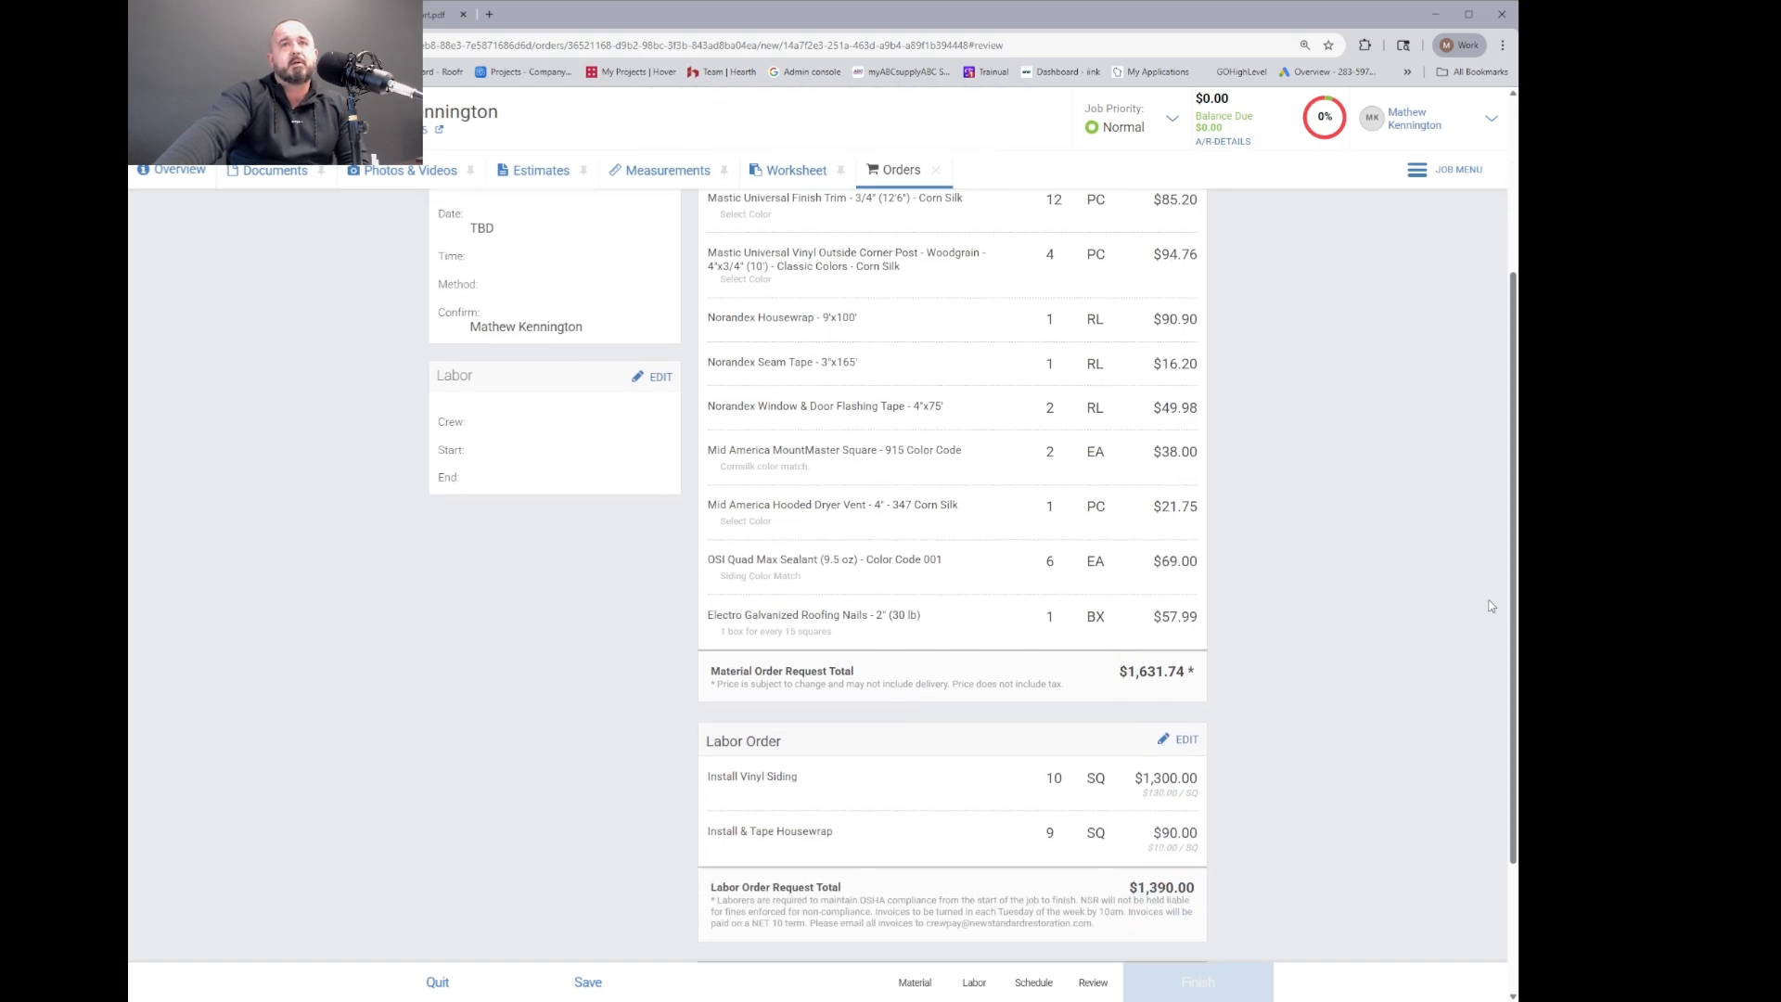
{"action": "scroll", "coordinate": [1515, 596], "scroll_direction": "down", "scroll_amount": 2}
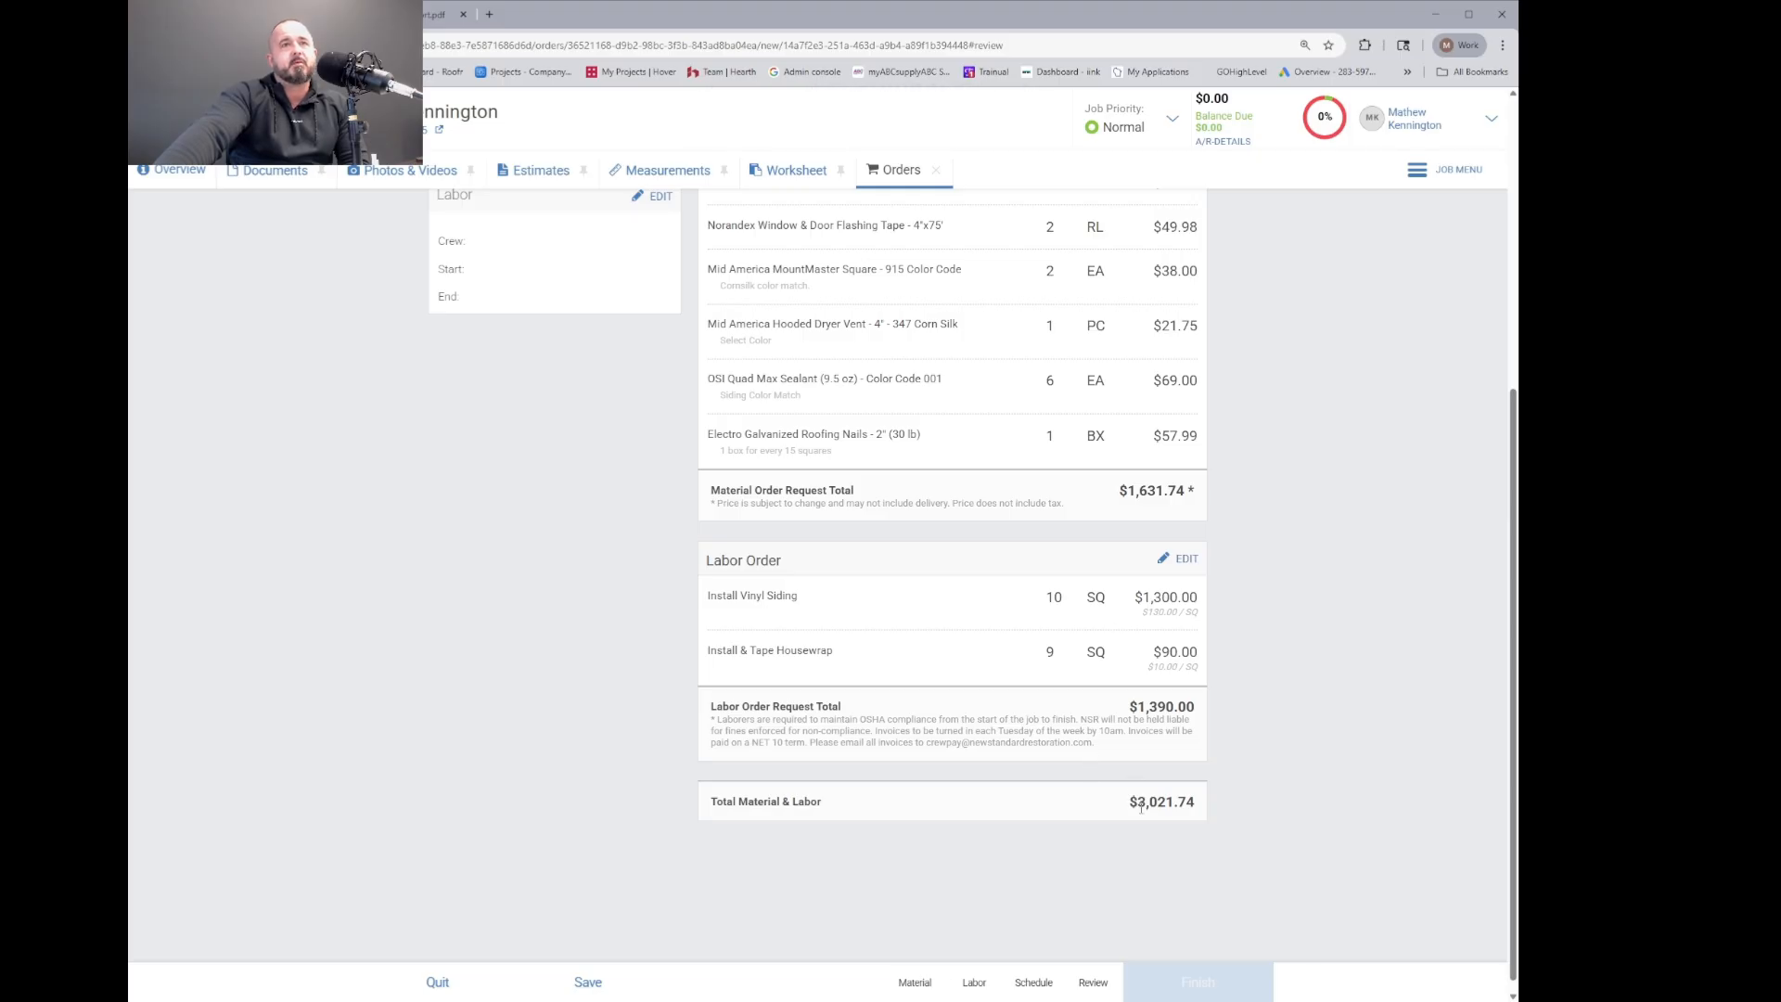
{"action": "left_click_drag", "start_coordinate": [1139, 803], "coordinate": [1266, 794]}
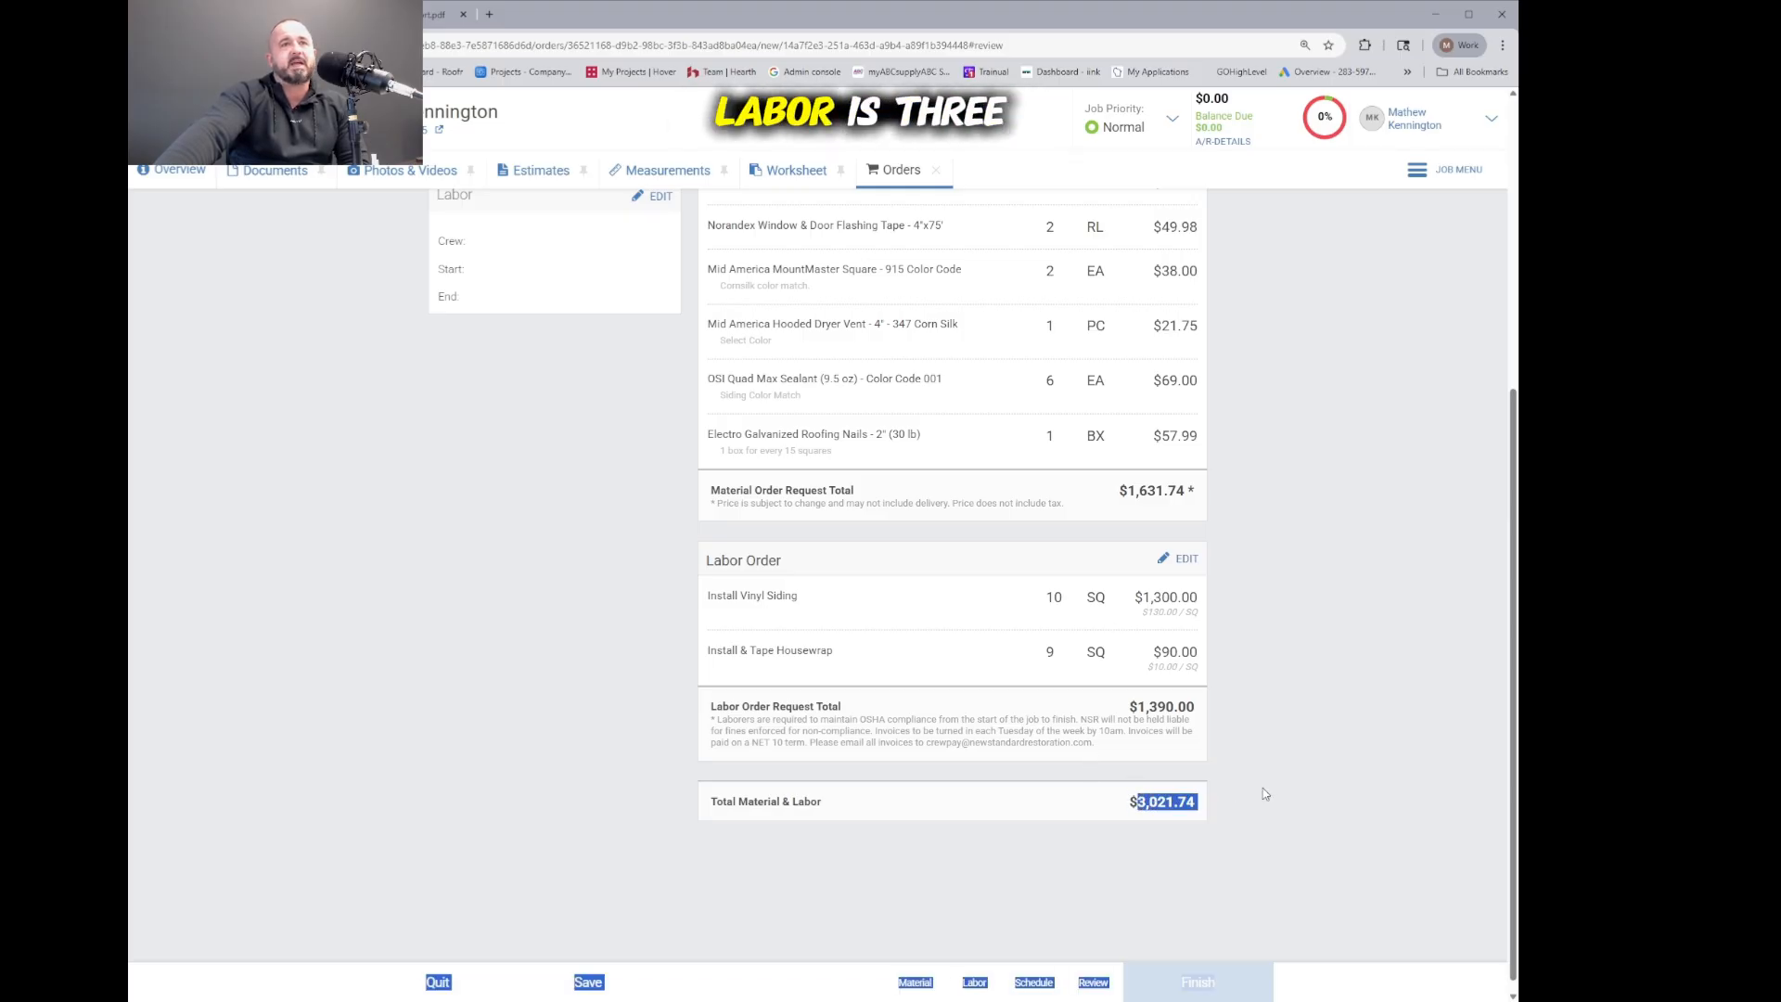
{"action": "left_click", "coordinate": [1287, 803]}
{"action": "left_click_drag", "start_coordinate": [1515, 631], "coordinate": [1517, 639]}
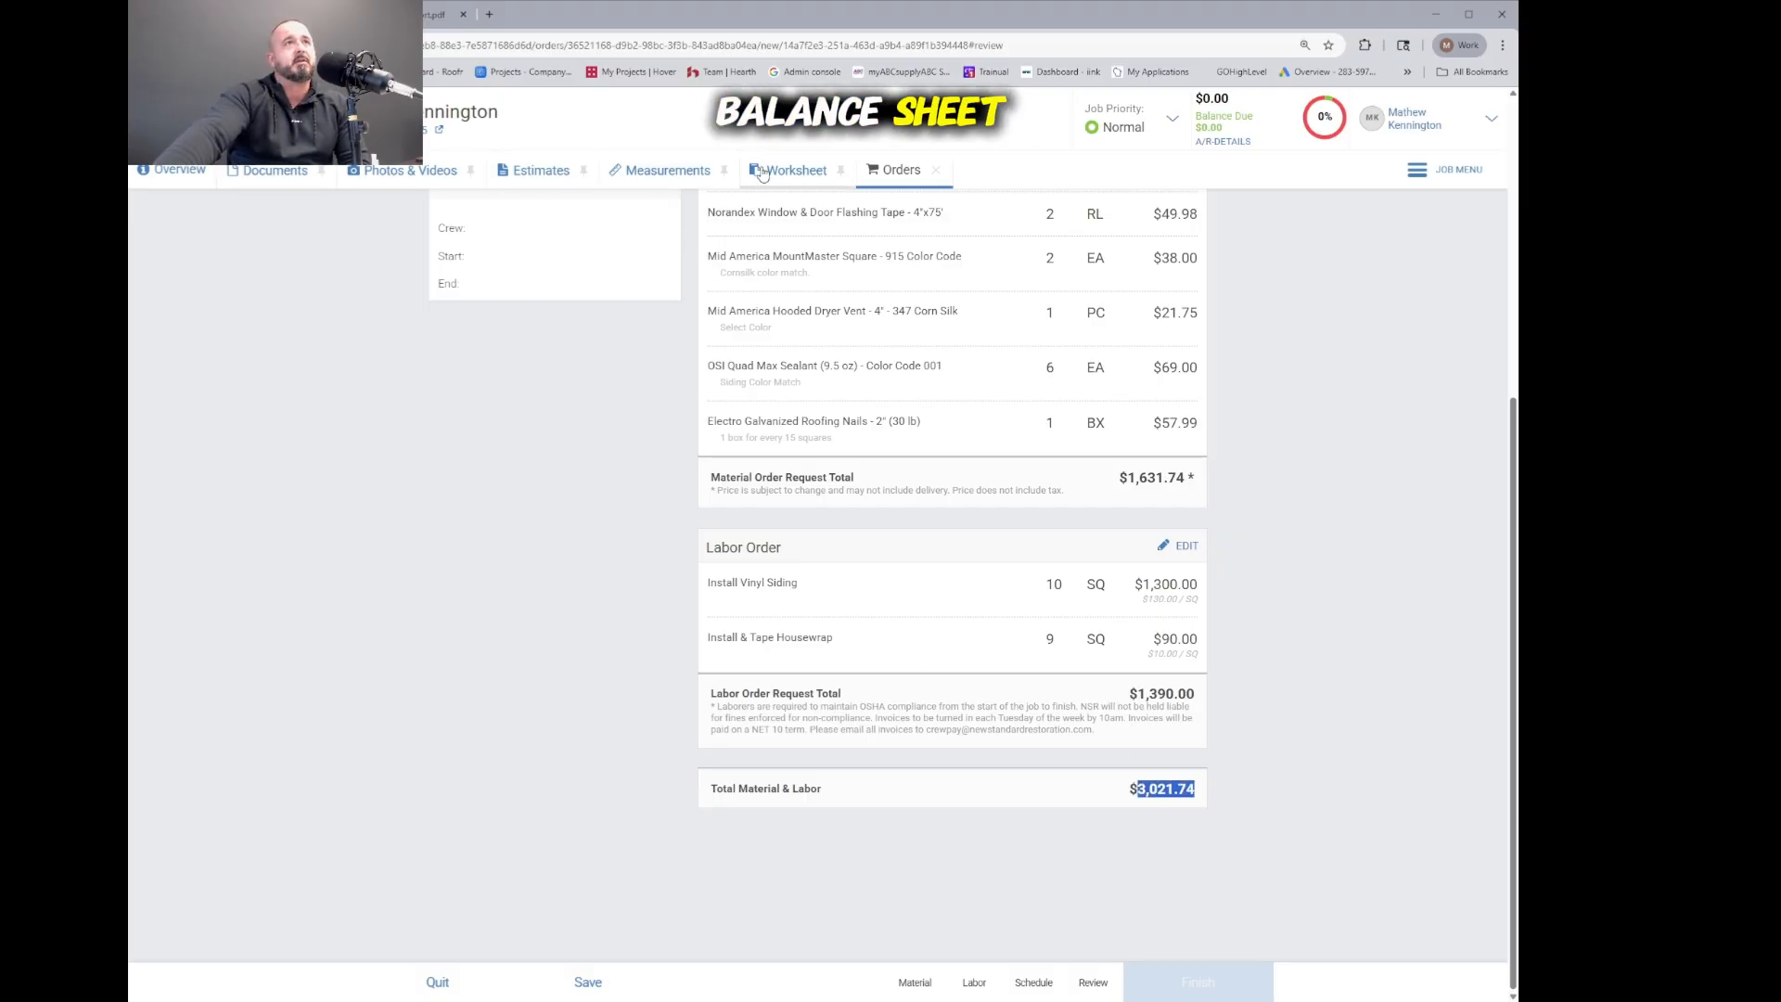
Step: Check the material and labor costs on the job's worksheet down to the grand total, and return to the siding order
{"action": "left_click", "coordinate": [795, 169]}
{"action": "scroll", "coordinate": [862, 538], "scroll_direction": "down", "scroll_amount": 3}
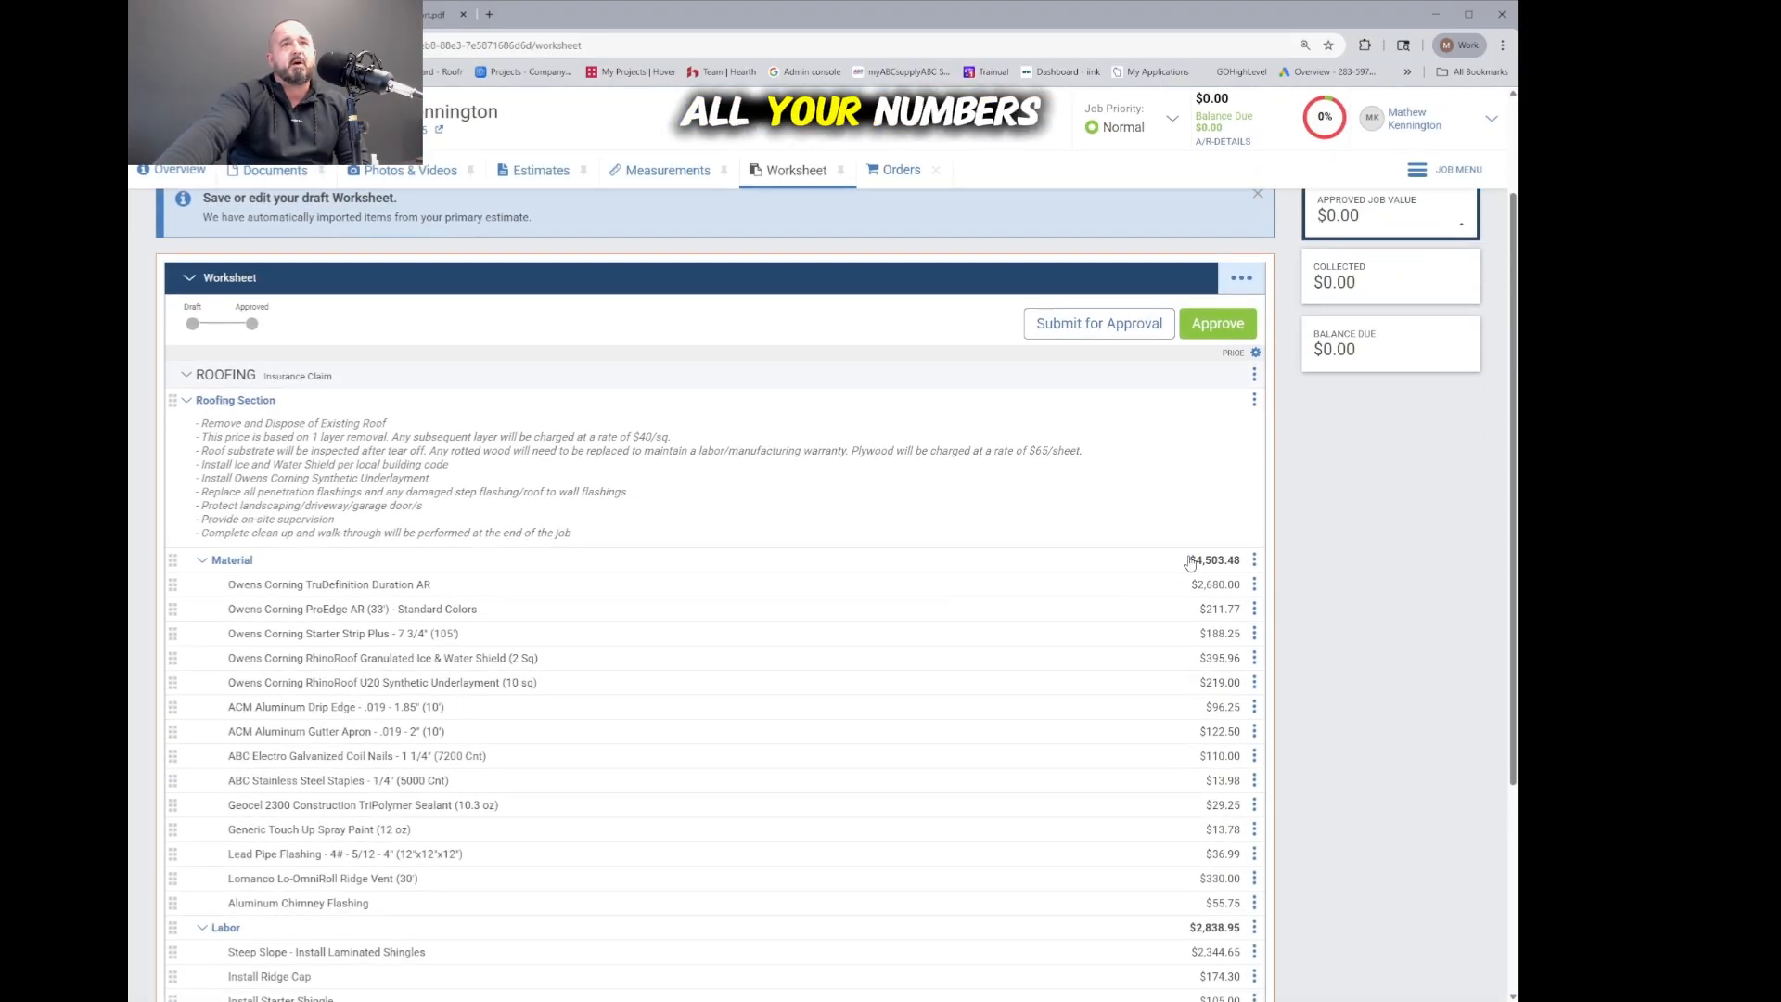
{"action": "scroll", "coordinate": [1165, 652], "scroll_direction": "down", "scroll_amount": 3}
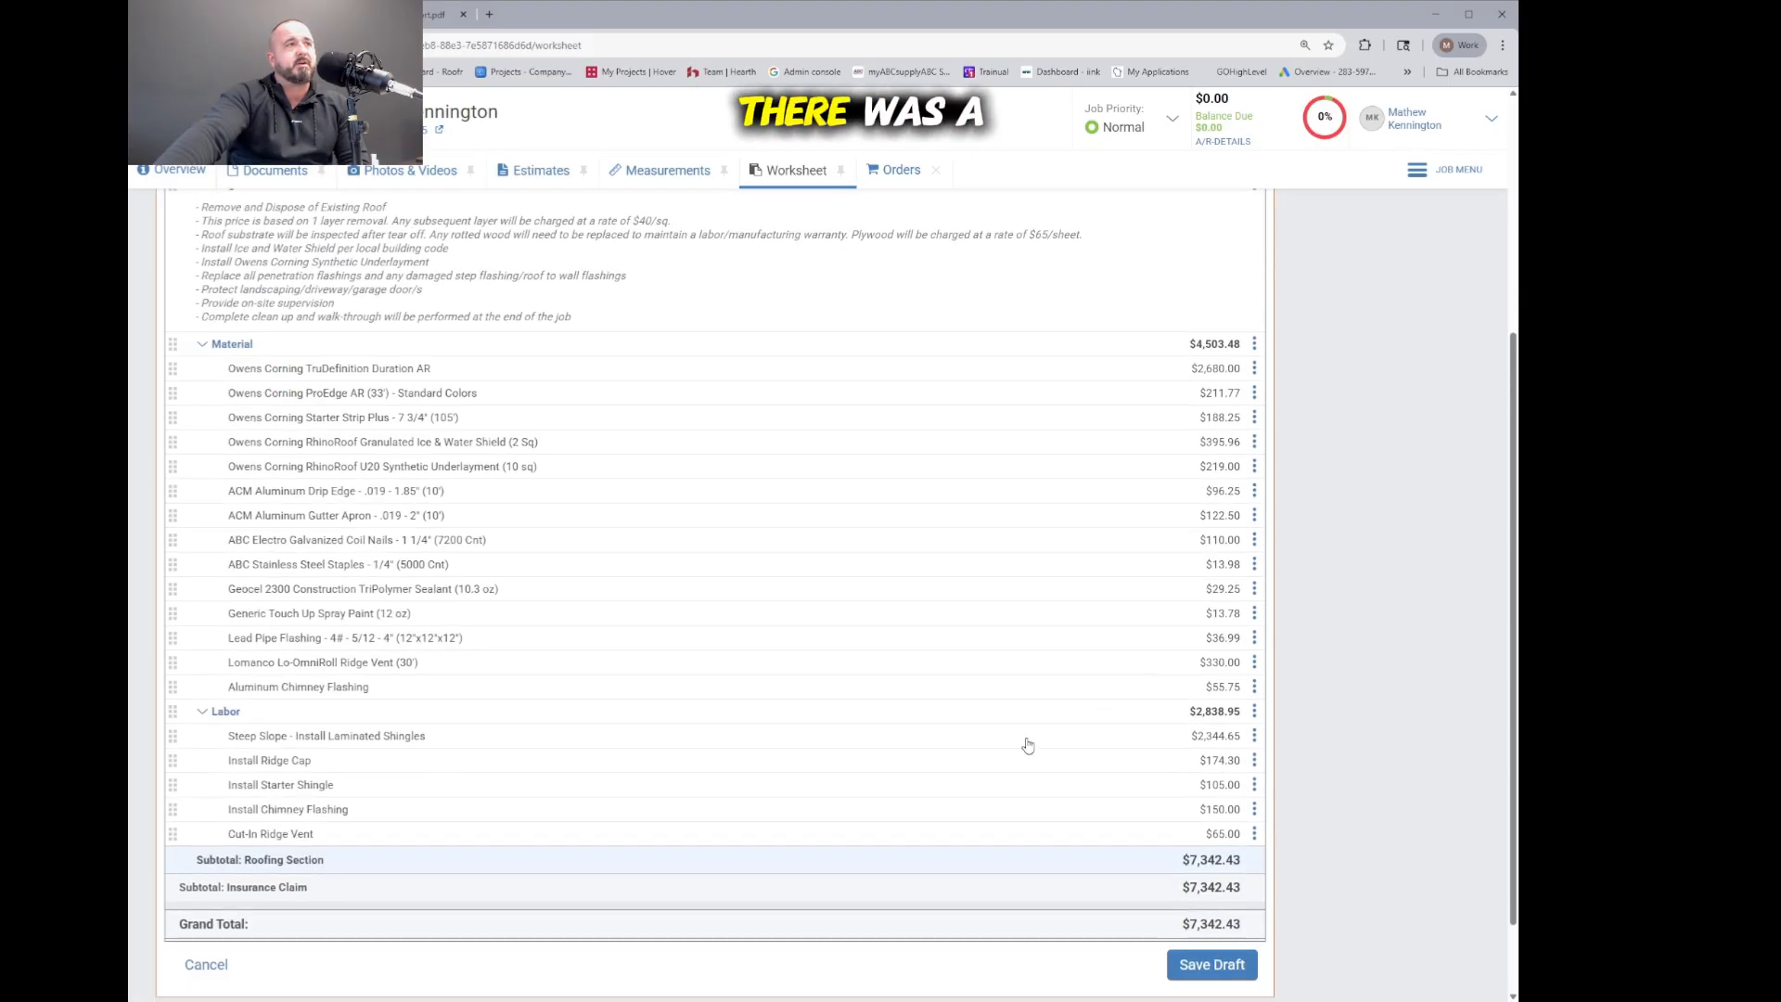
{"action": "left_click", "coordinate": [901, 173]}
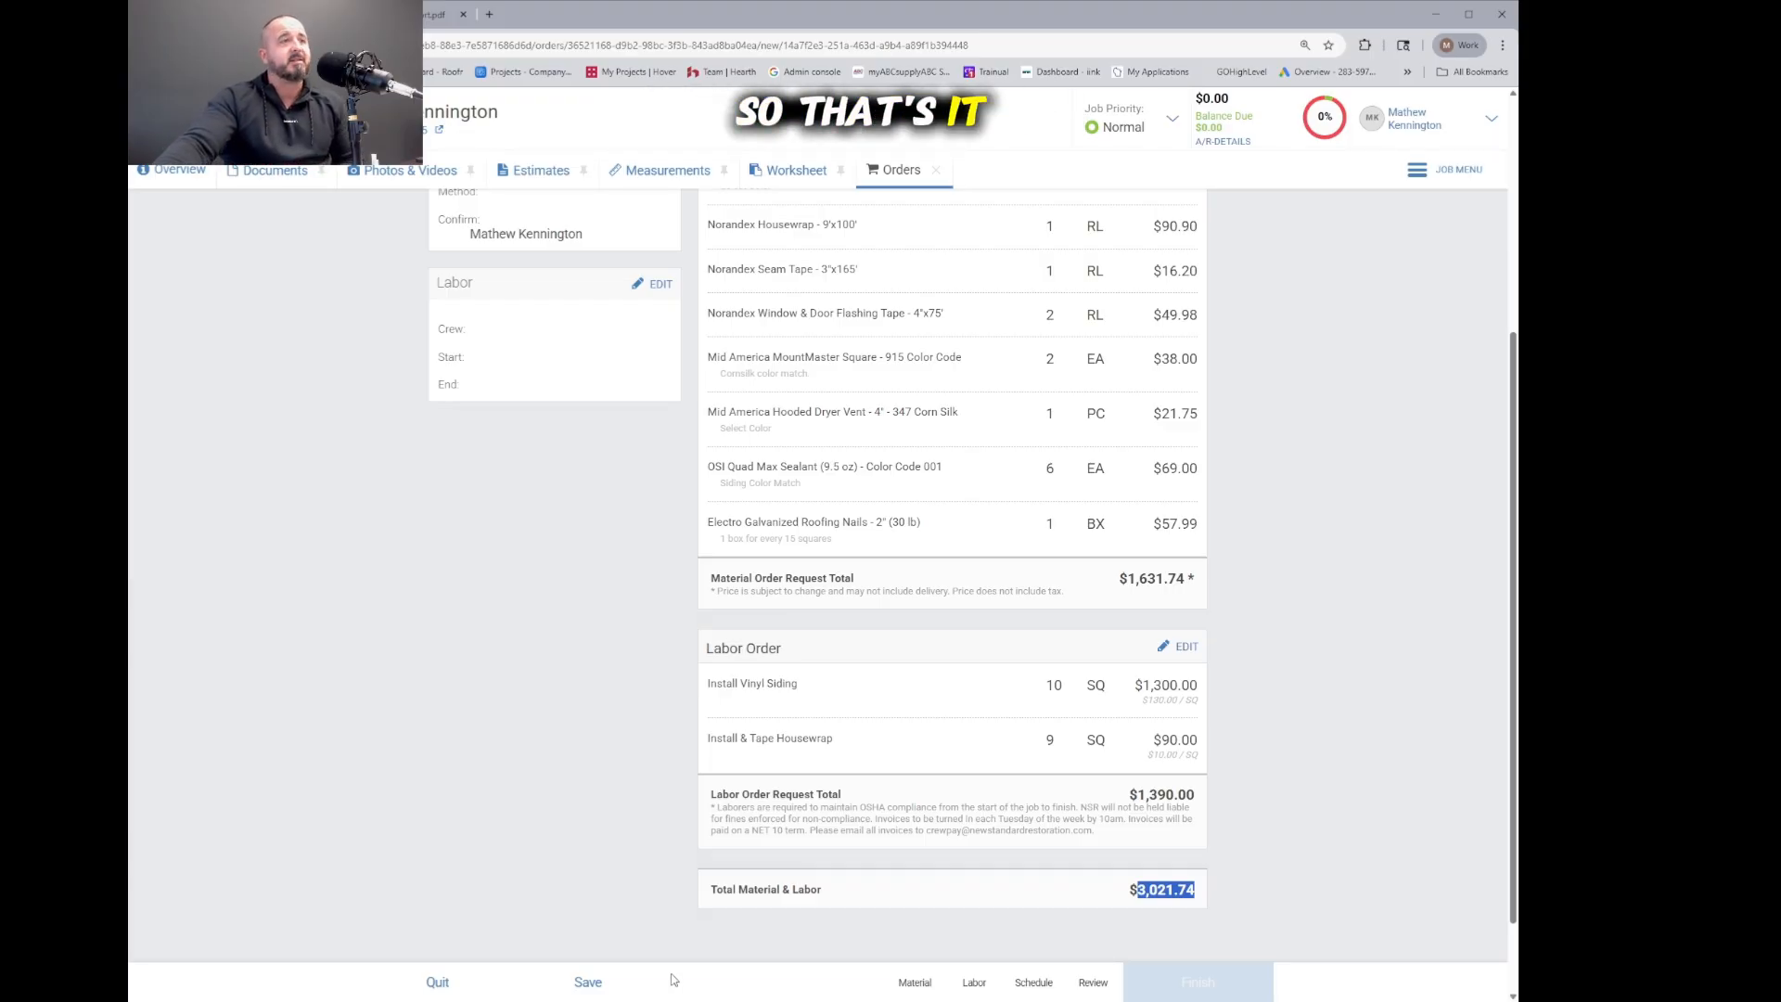
Step: Look over the order summary from its beginning and quit the siding order
{"action": "scroll", "coordinate": [683, 671], "scroll_direction": "up", "scroll_amount": 2}
{"action": "scroll", "coordinate": [684, 674], "scroll_direction": "up", "scroll_amount": 3}
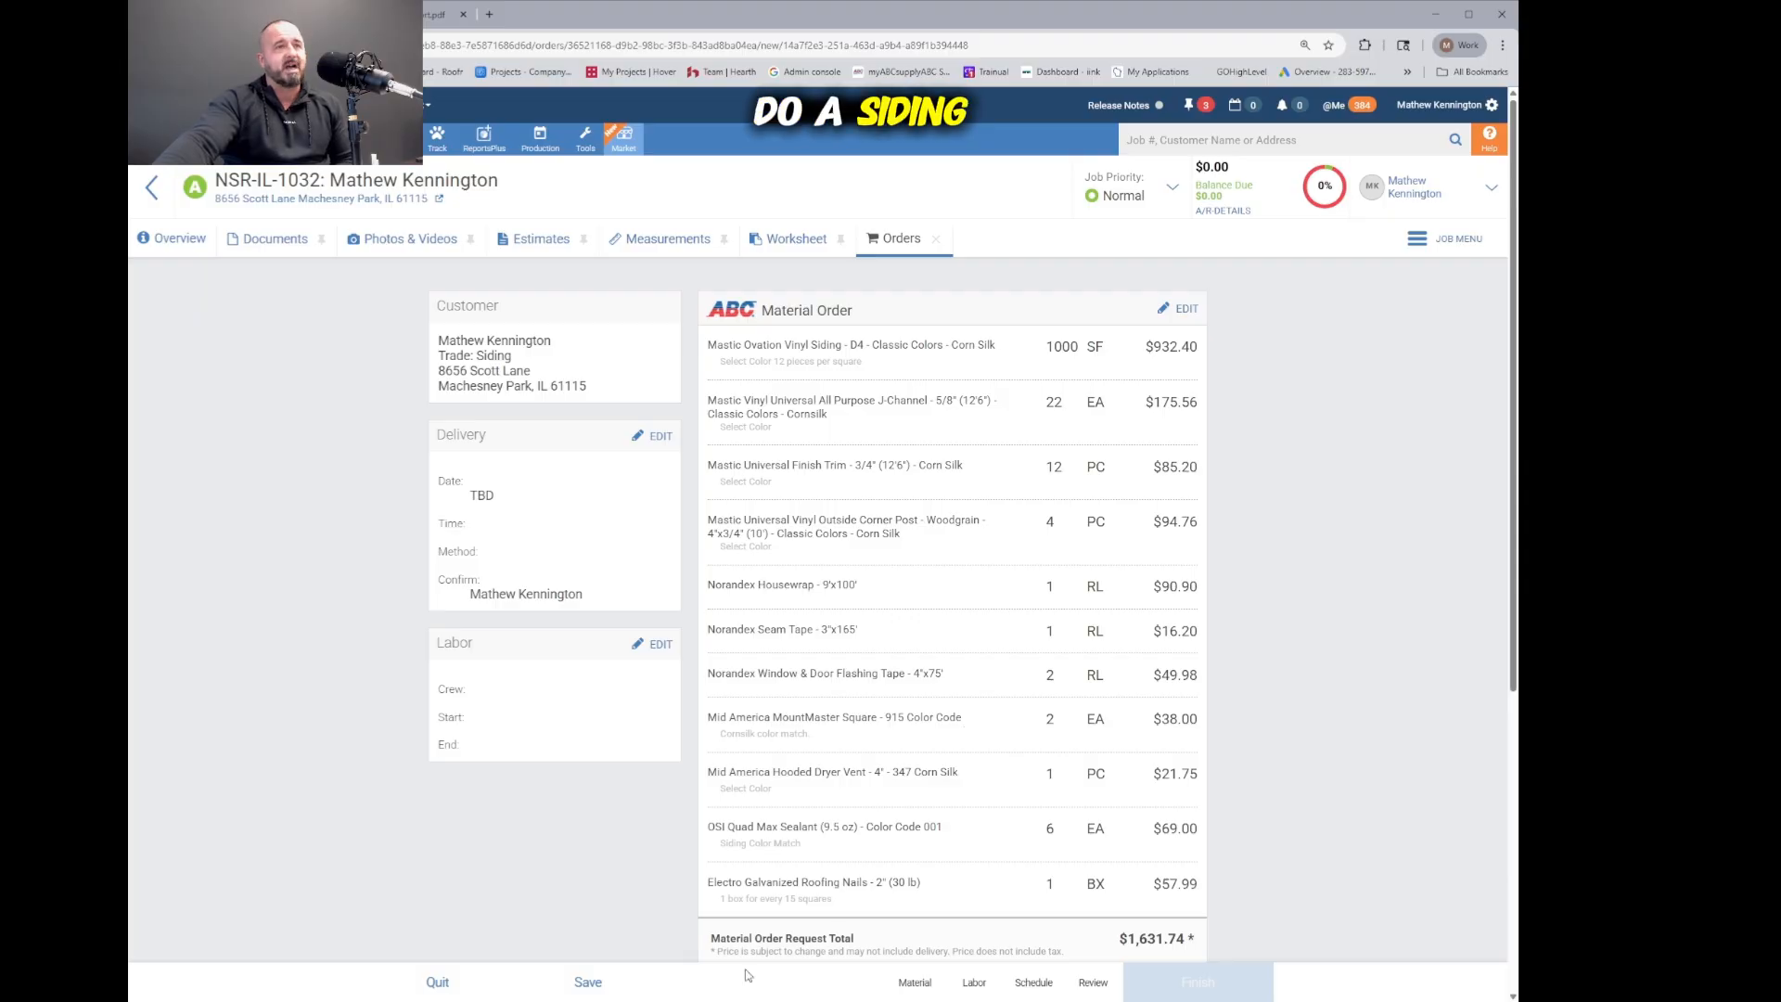
{"action": "left_click", "coordinate": [487, 988]}
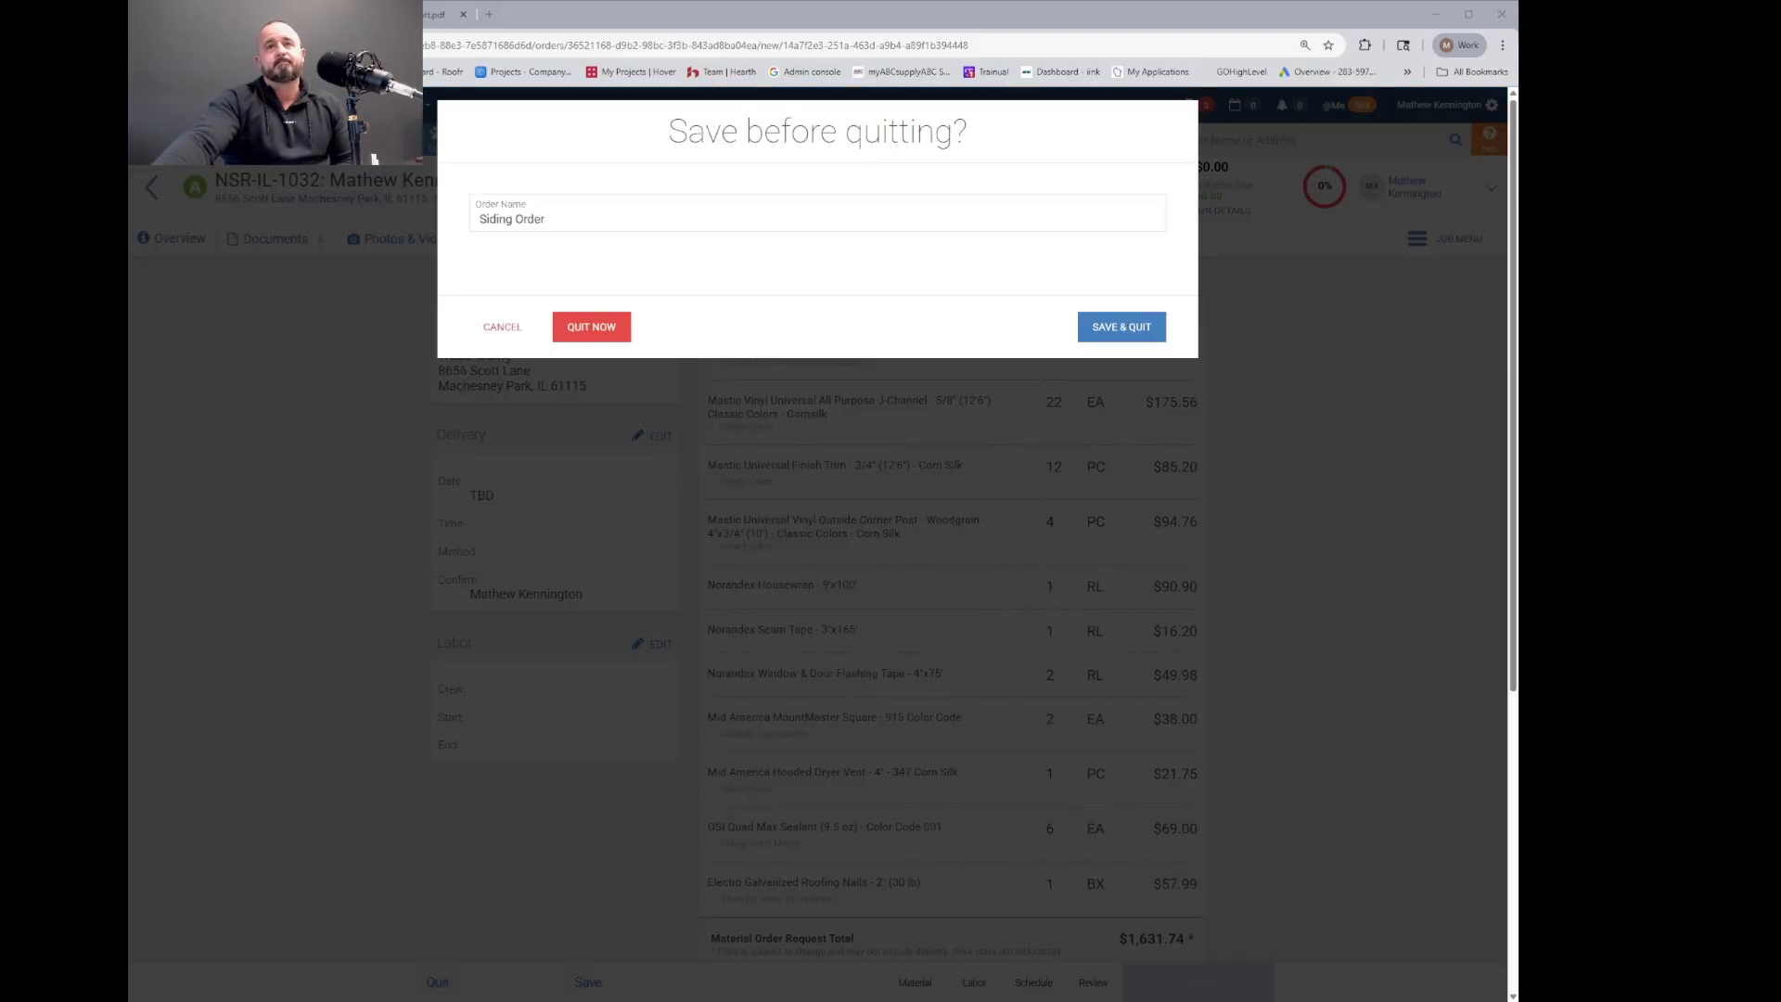